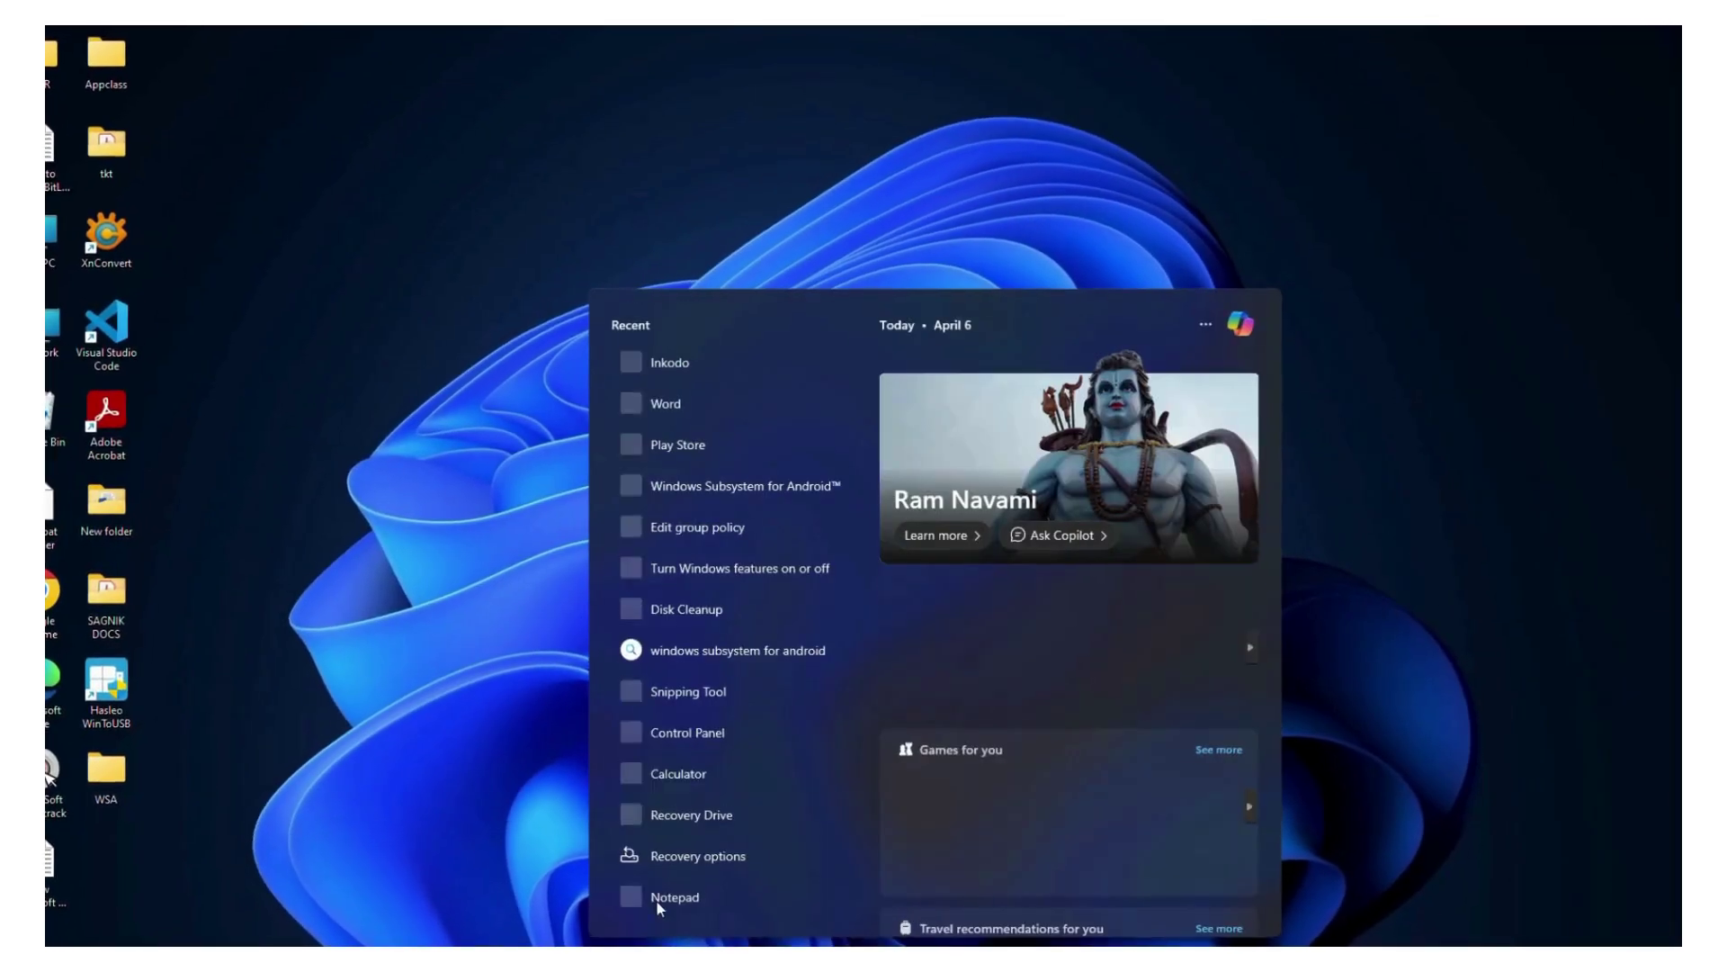
Open Google Play Store, play a Candy Crush Saga match, and run CarX Highway Racing full screen.
left_click(685, 444)
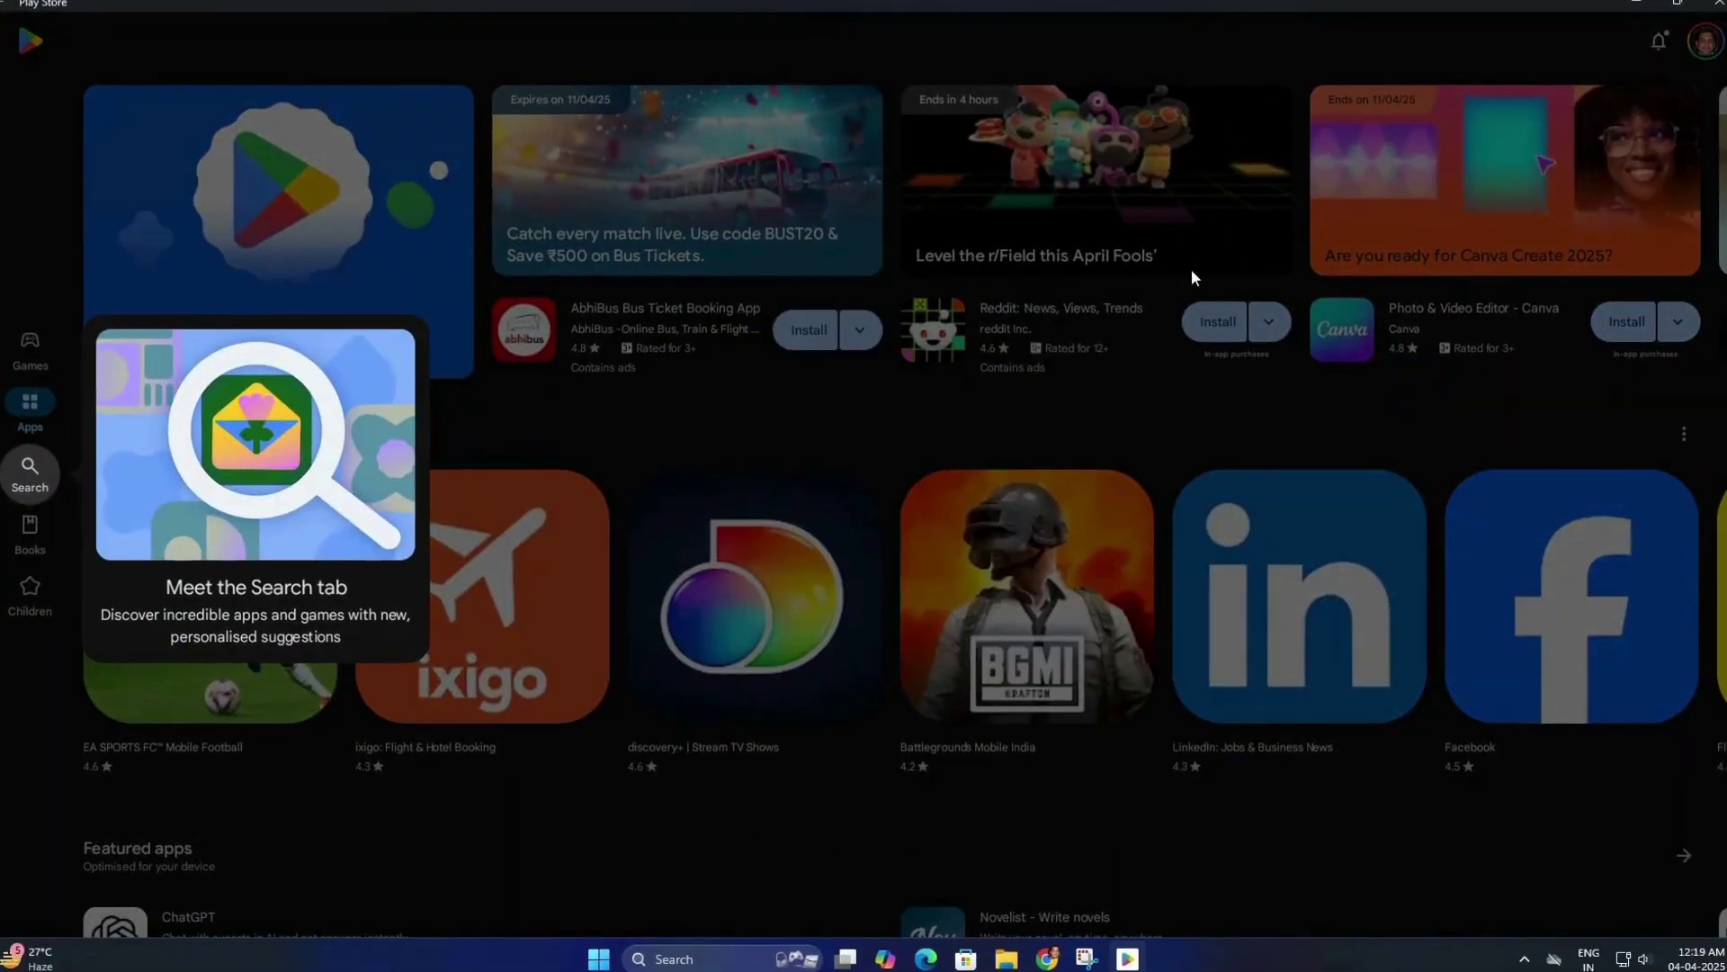
scroll(888, 457, "down", 1)
scroll(888, 457, "down", 4)
scroll(888, 457, "down", 5)
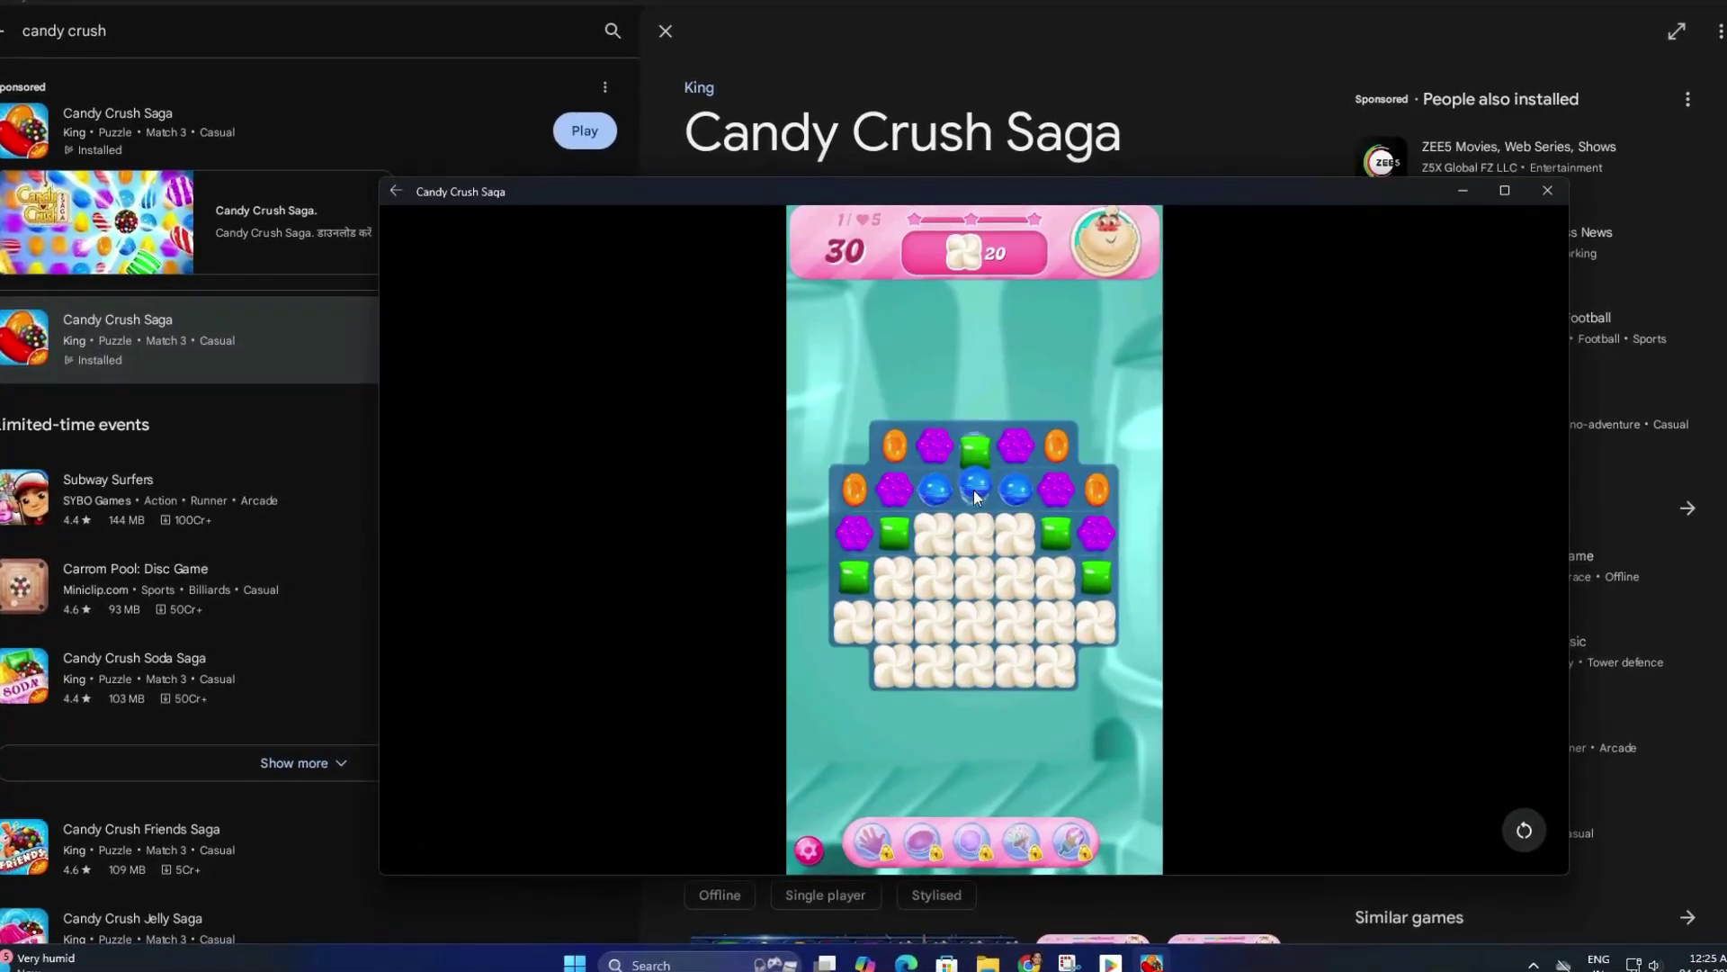
left_click_drag(900, 500, 900, 540)
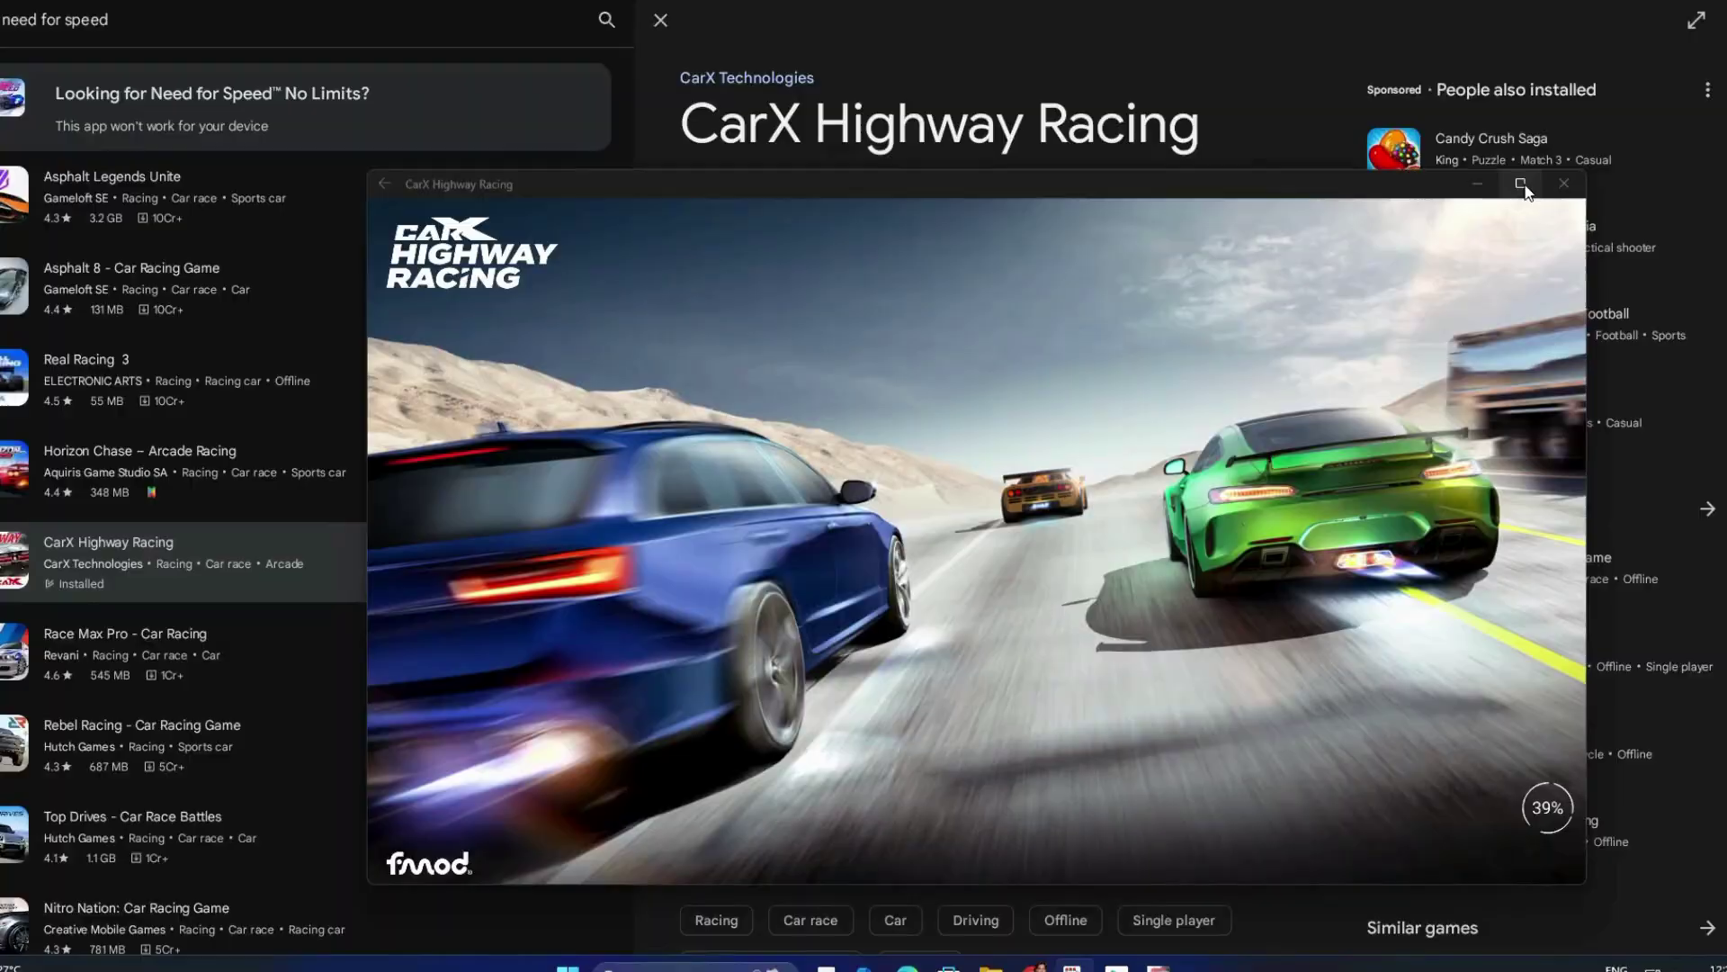
left_click(1523, 186)
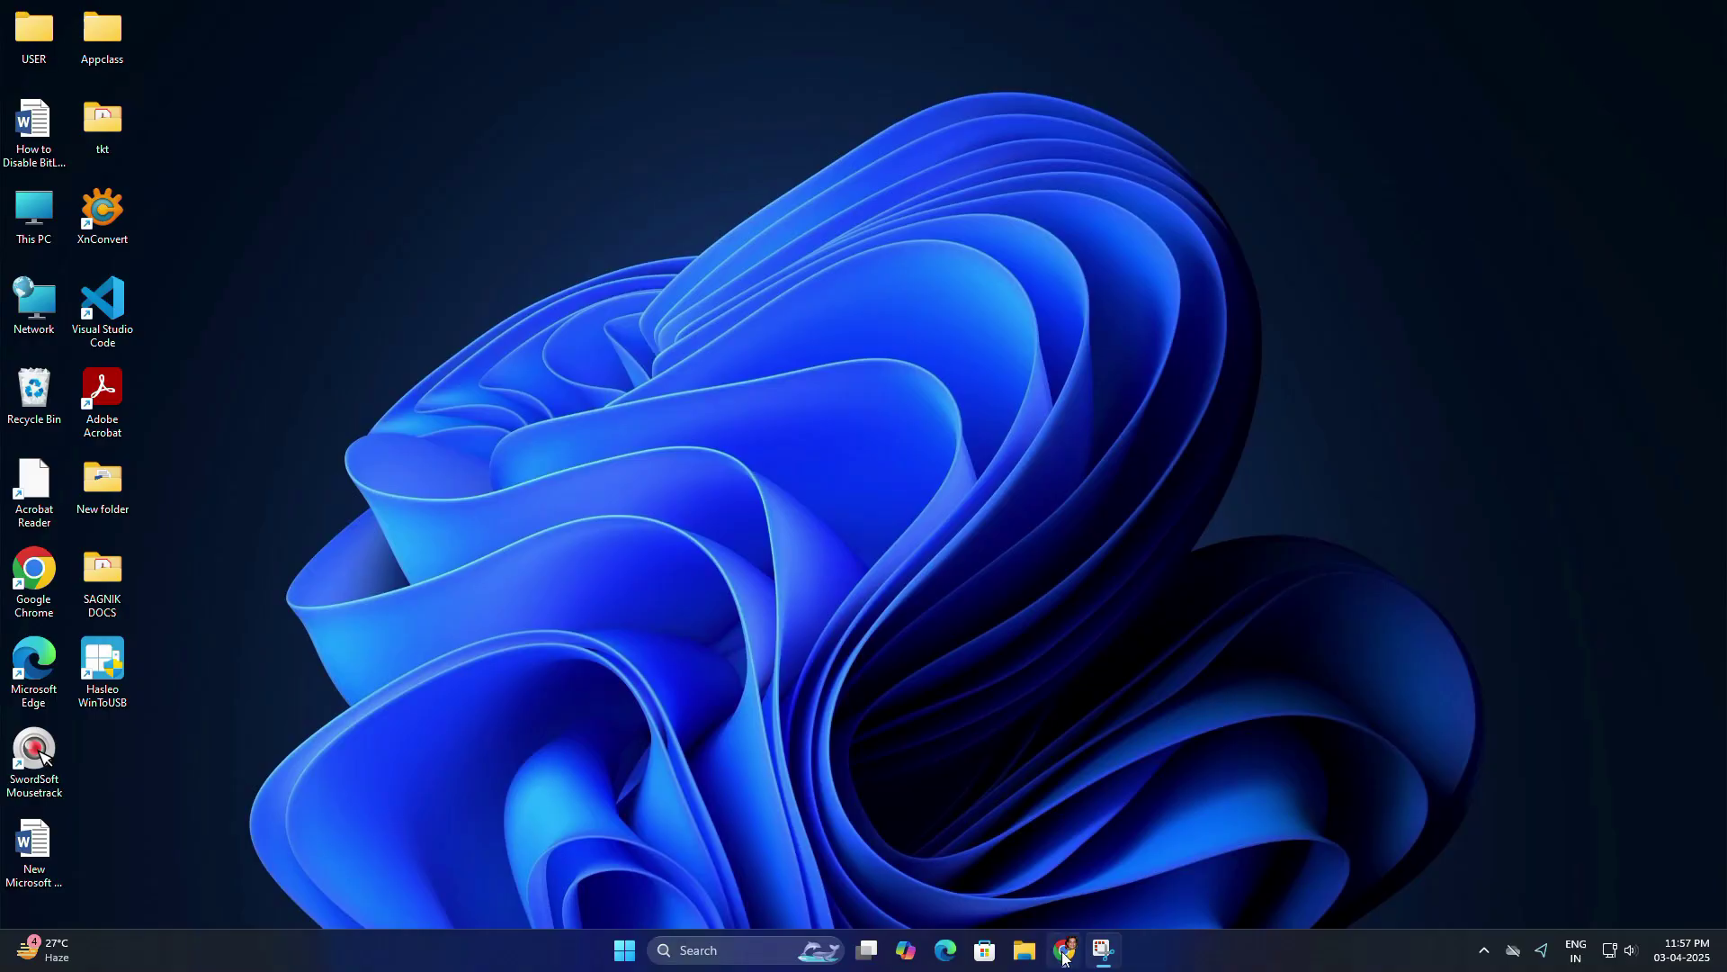
Search Google in Chrome for 'wsa build'.
left_click(1064, 954)
left_click(683, 446)
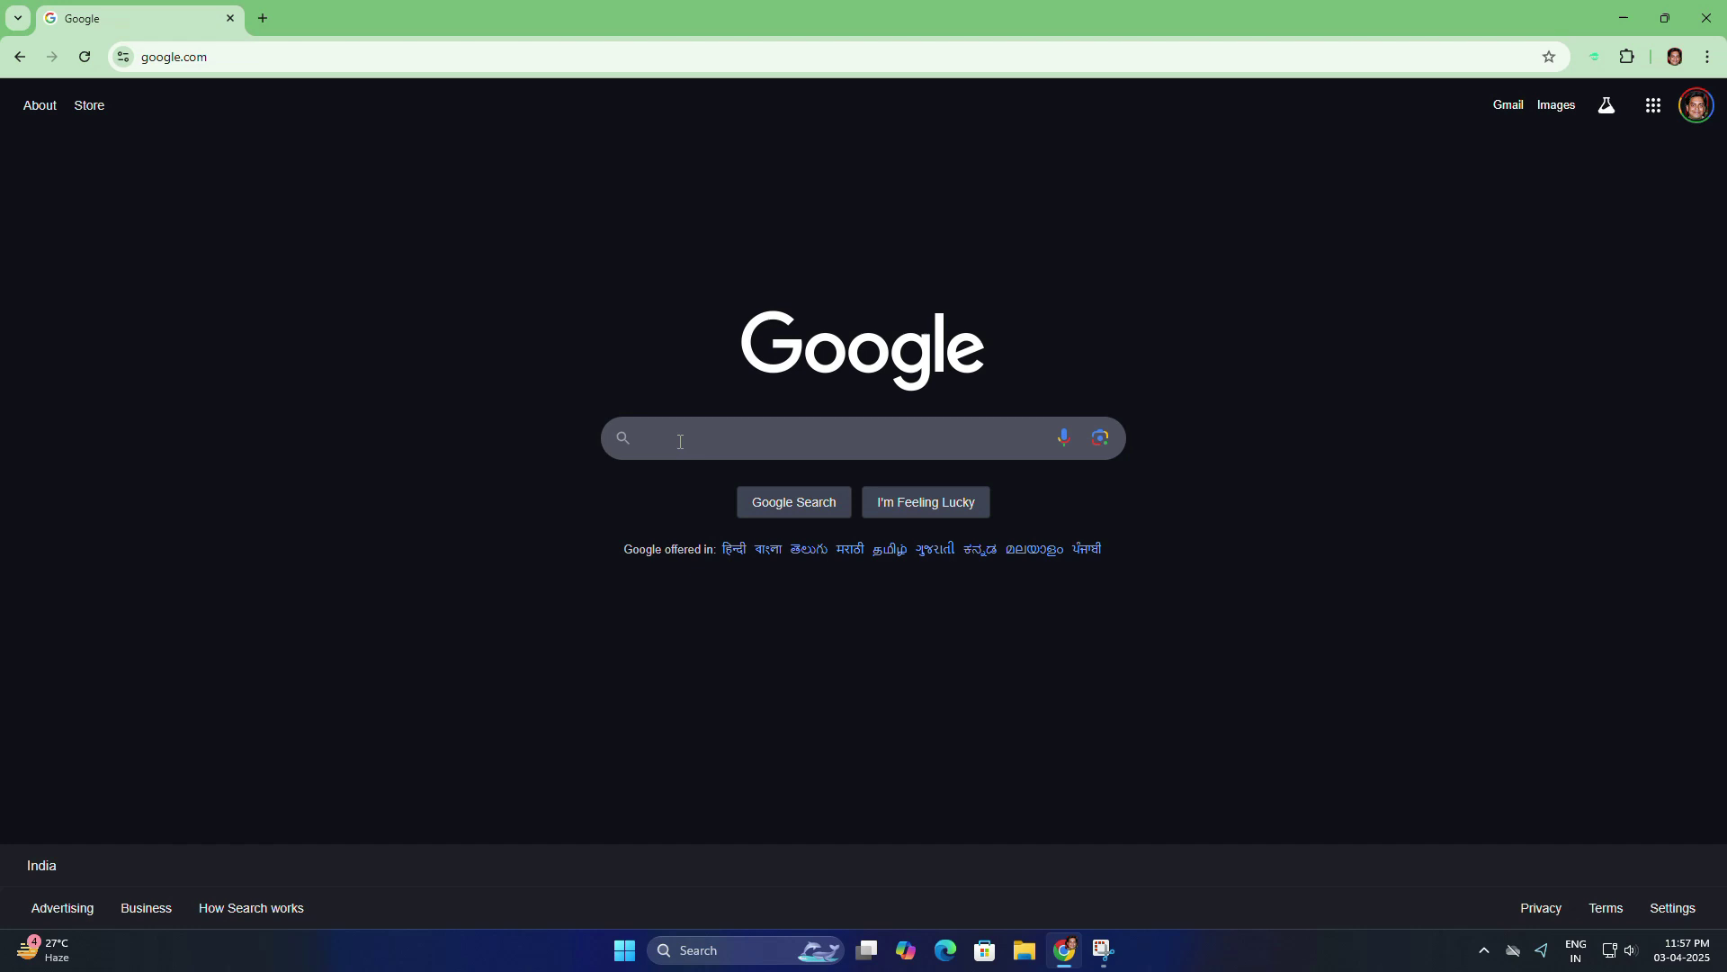
type("ws")
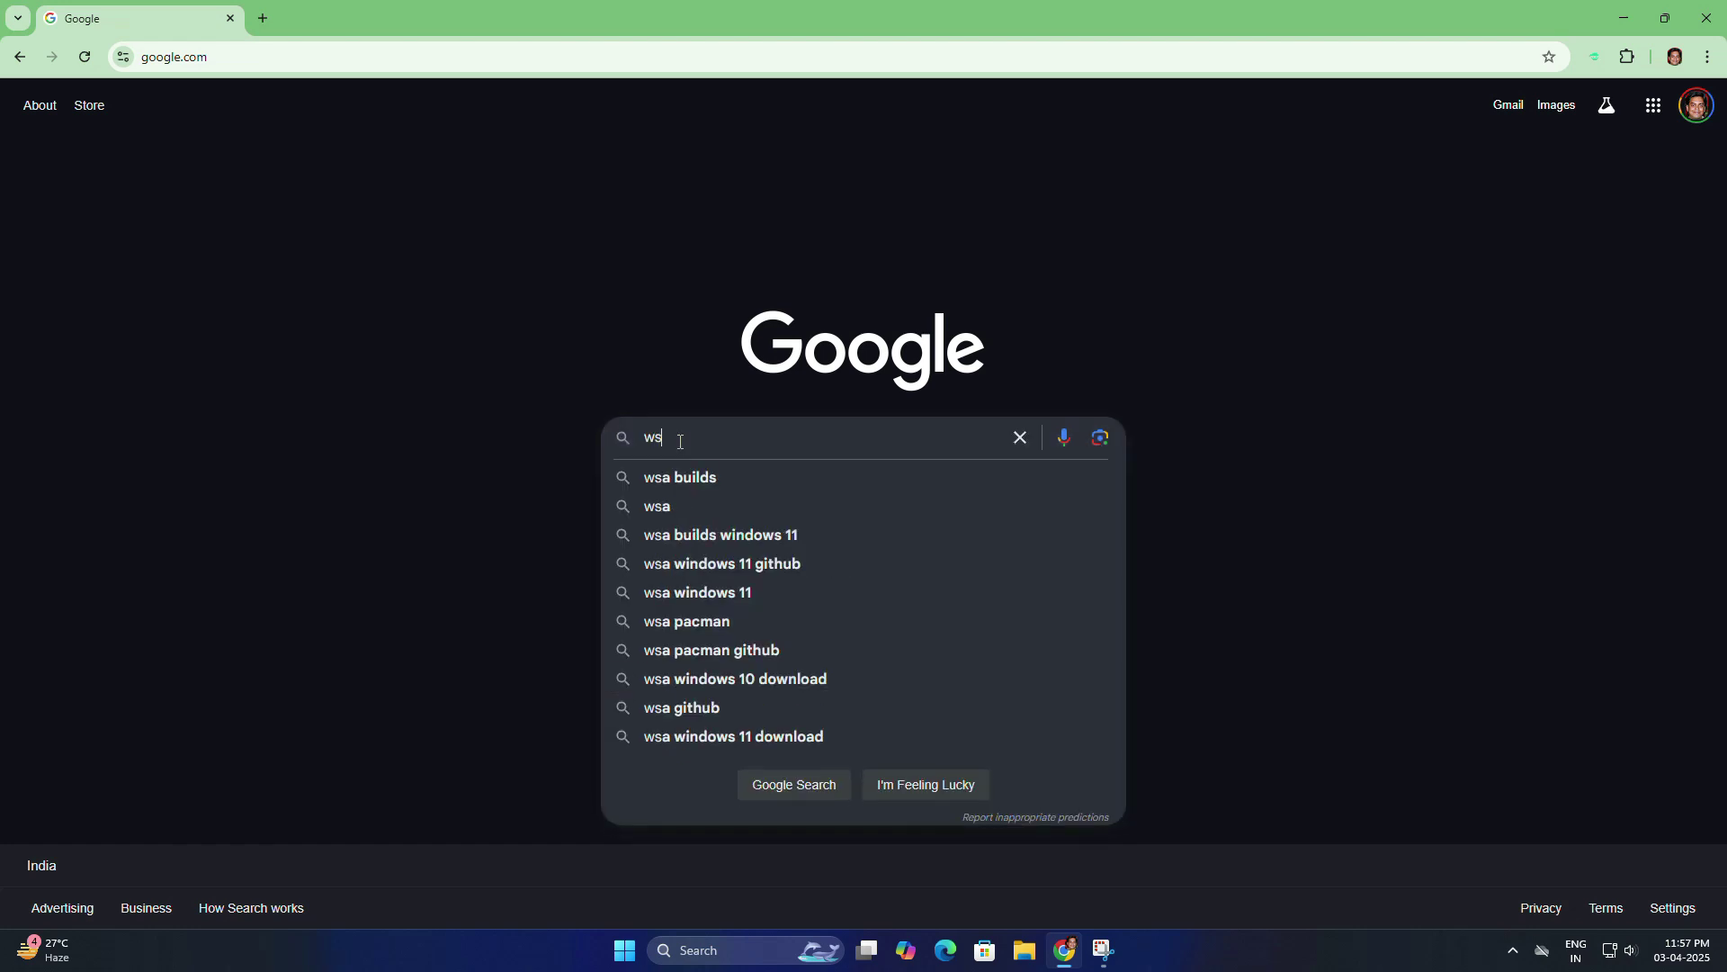
type("a bui")
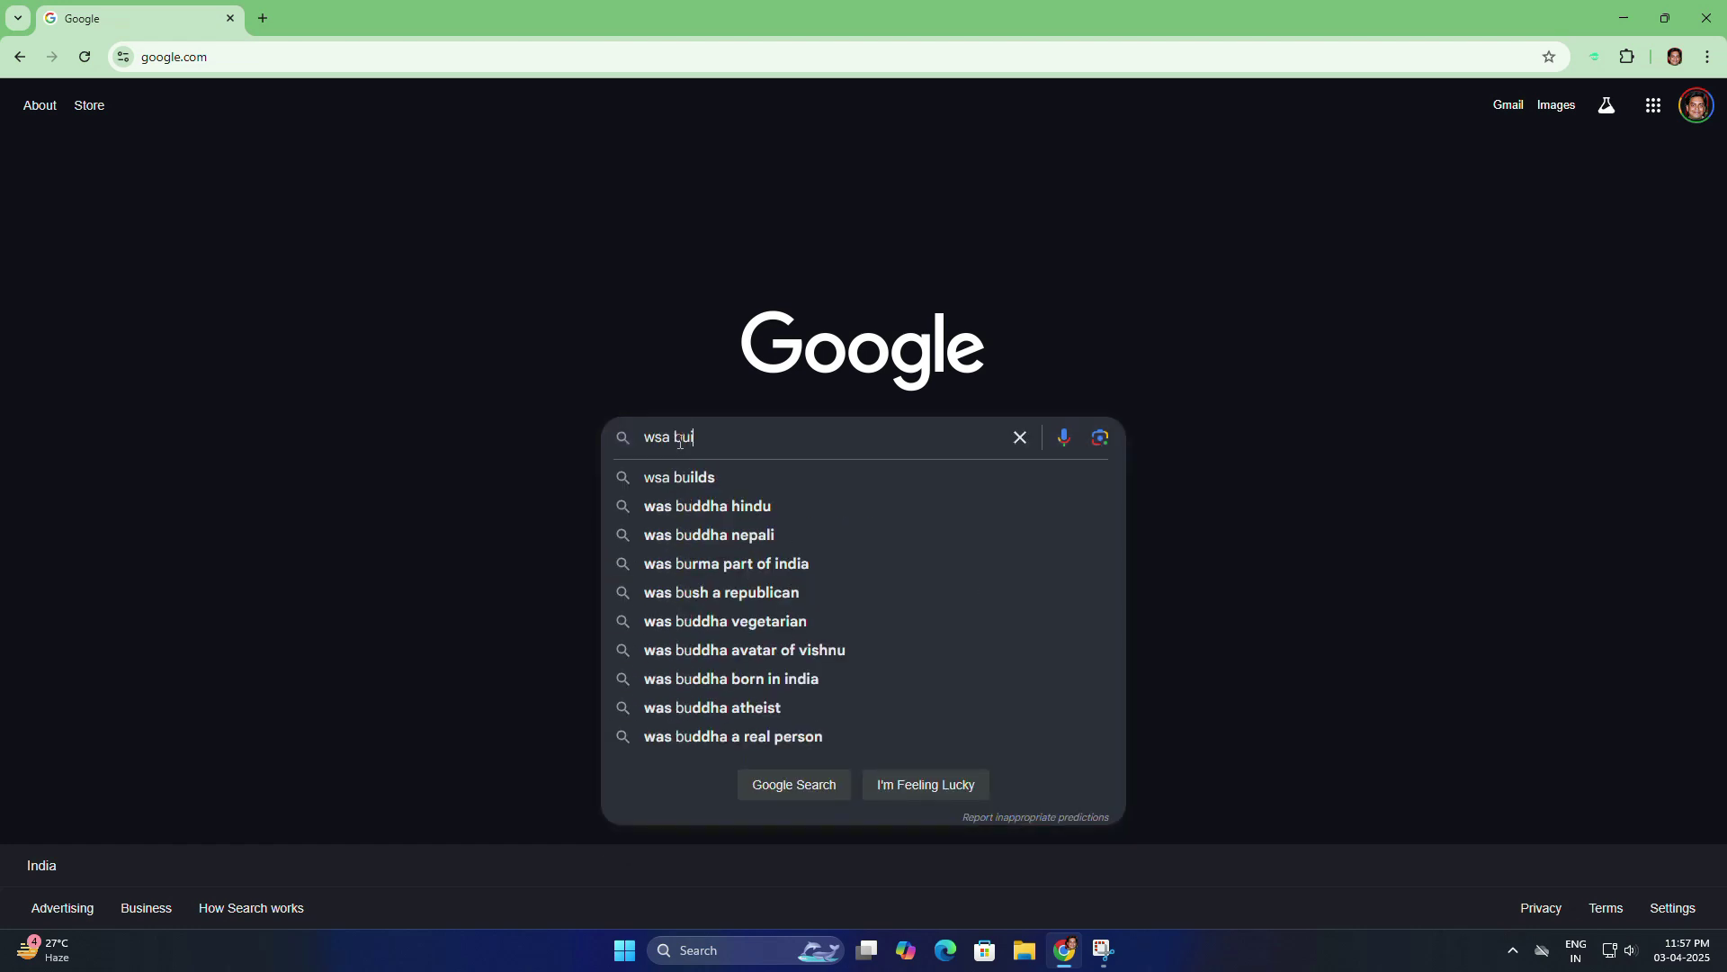
type("ld")
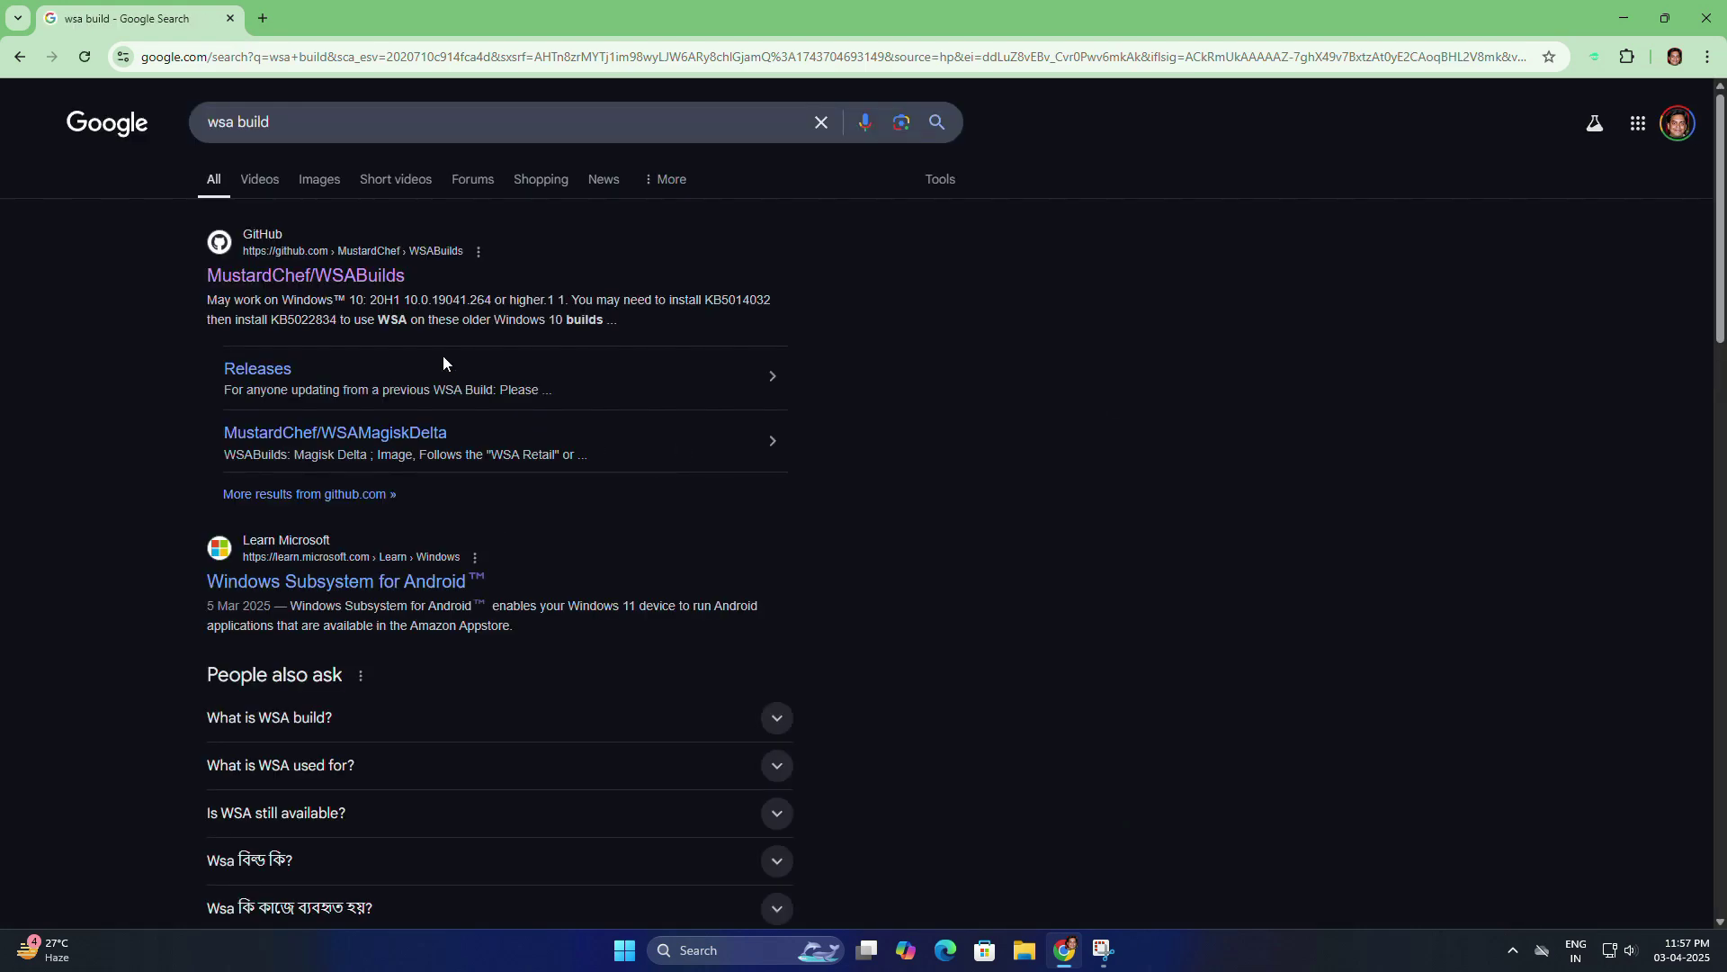
Open the MustardChef/WSABuilds GitHub repository and scroll its README to the Requirements section.
left_click(310, 279)
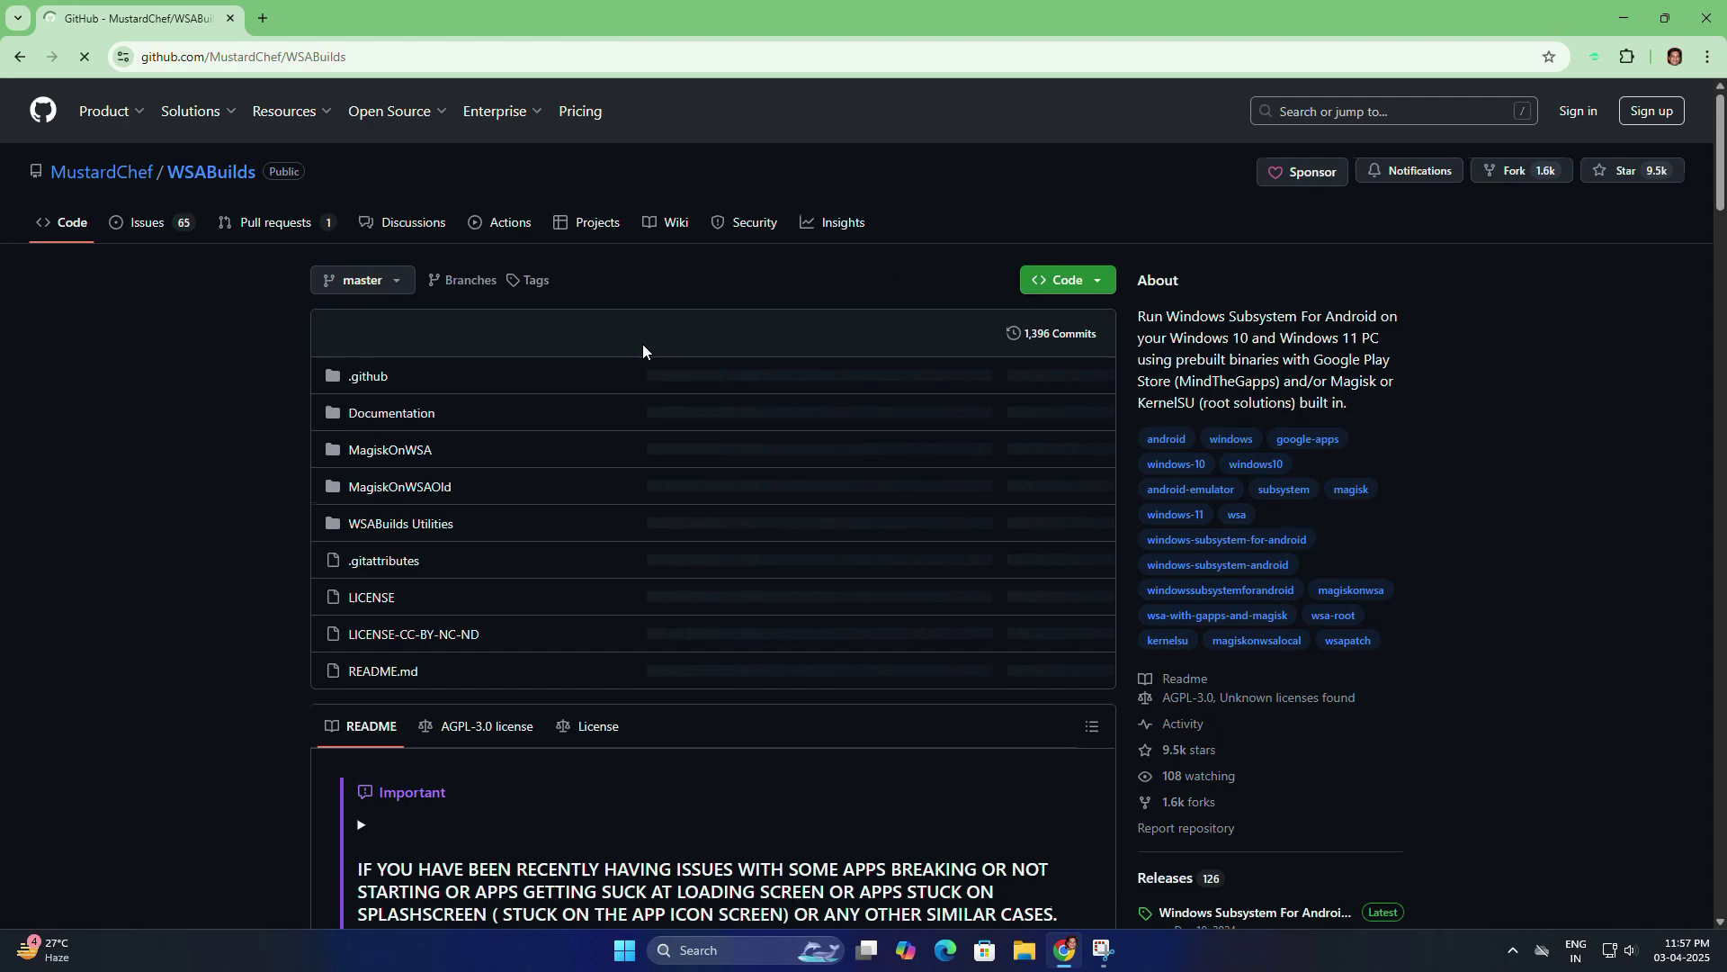
scroll(599, 471, "down", 2)
scroll(599, 471, "down", 5)
scroll(599, 471, "down", 8)
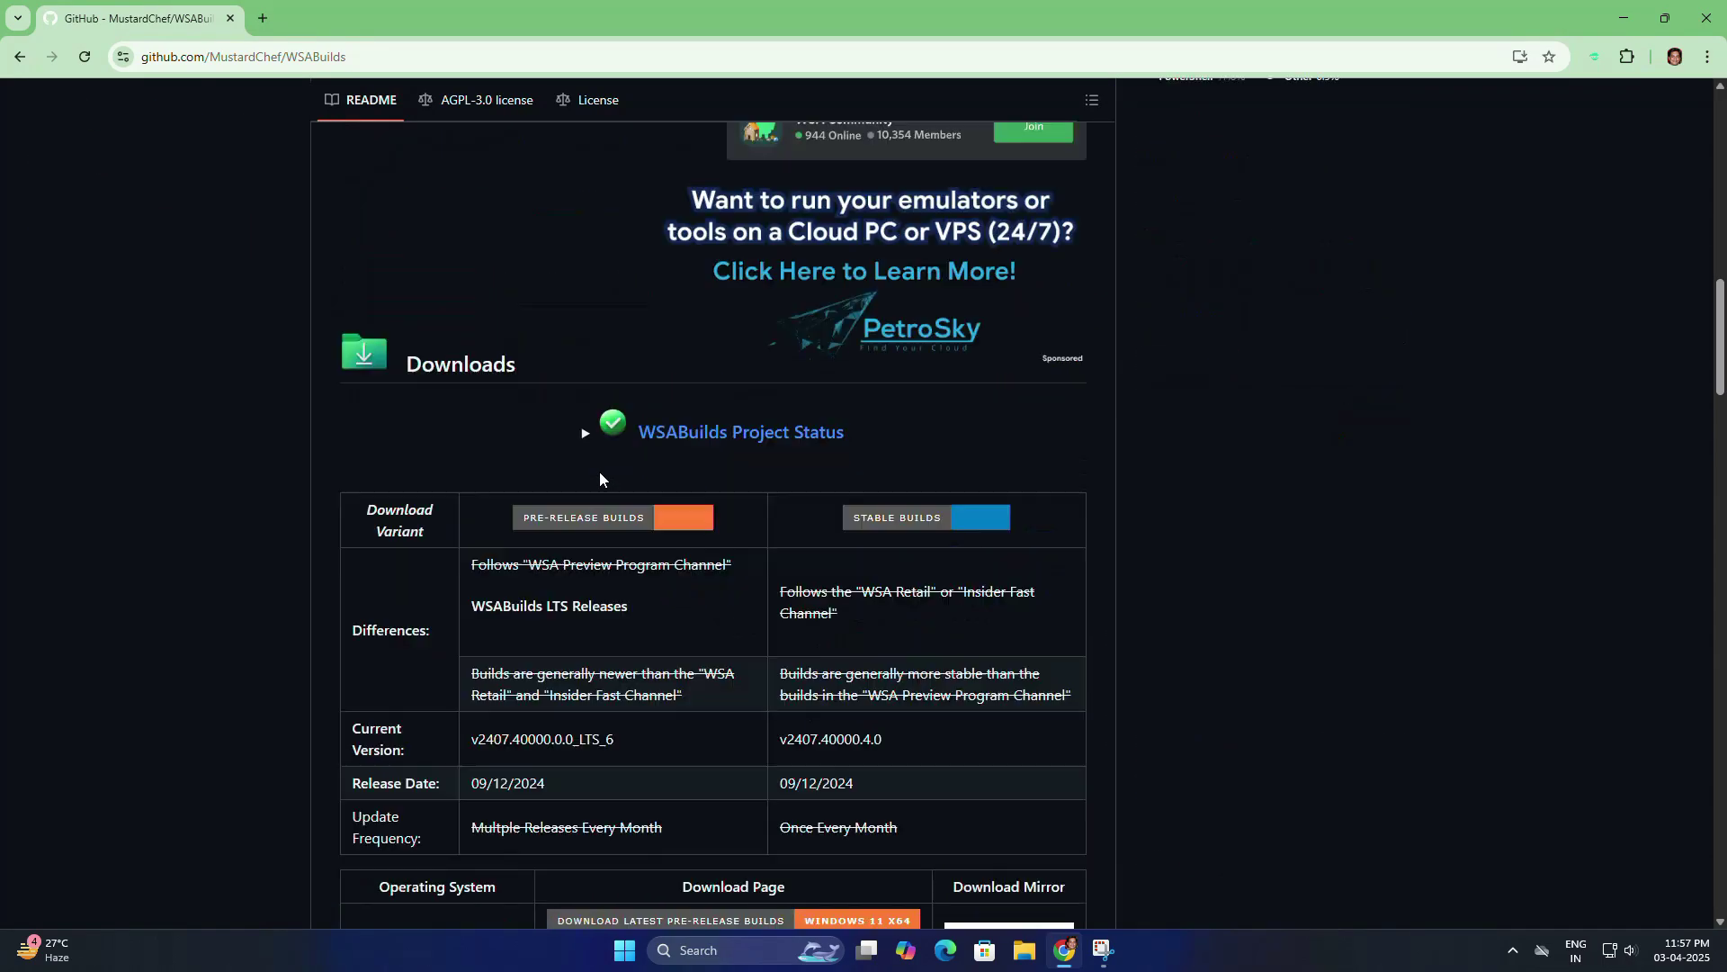
scroll(599, 472, "down", 4)
scroll(599, 472, "down", 6)
scroll(599, 471, "down", 3)
scroll(1719, 449, "up", 5)
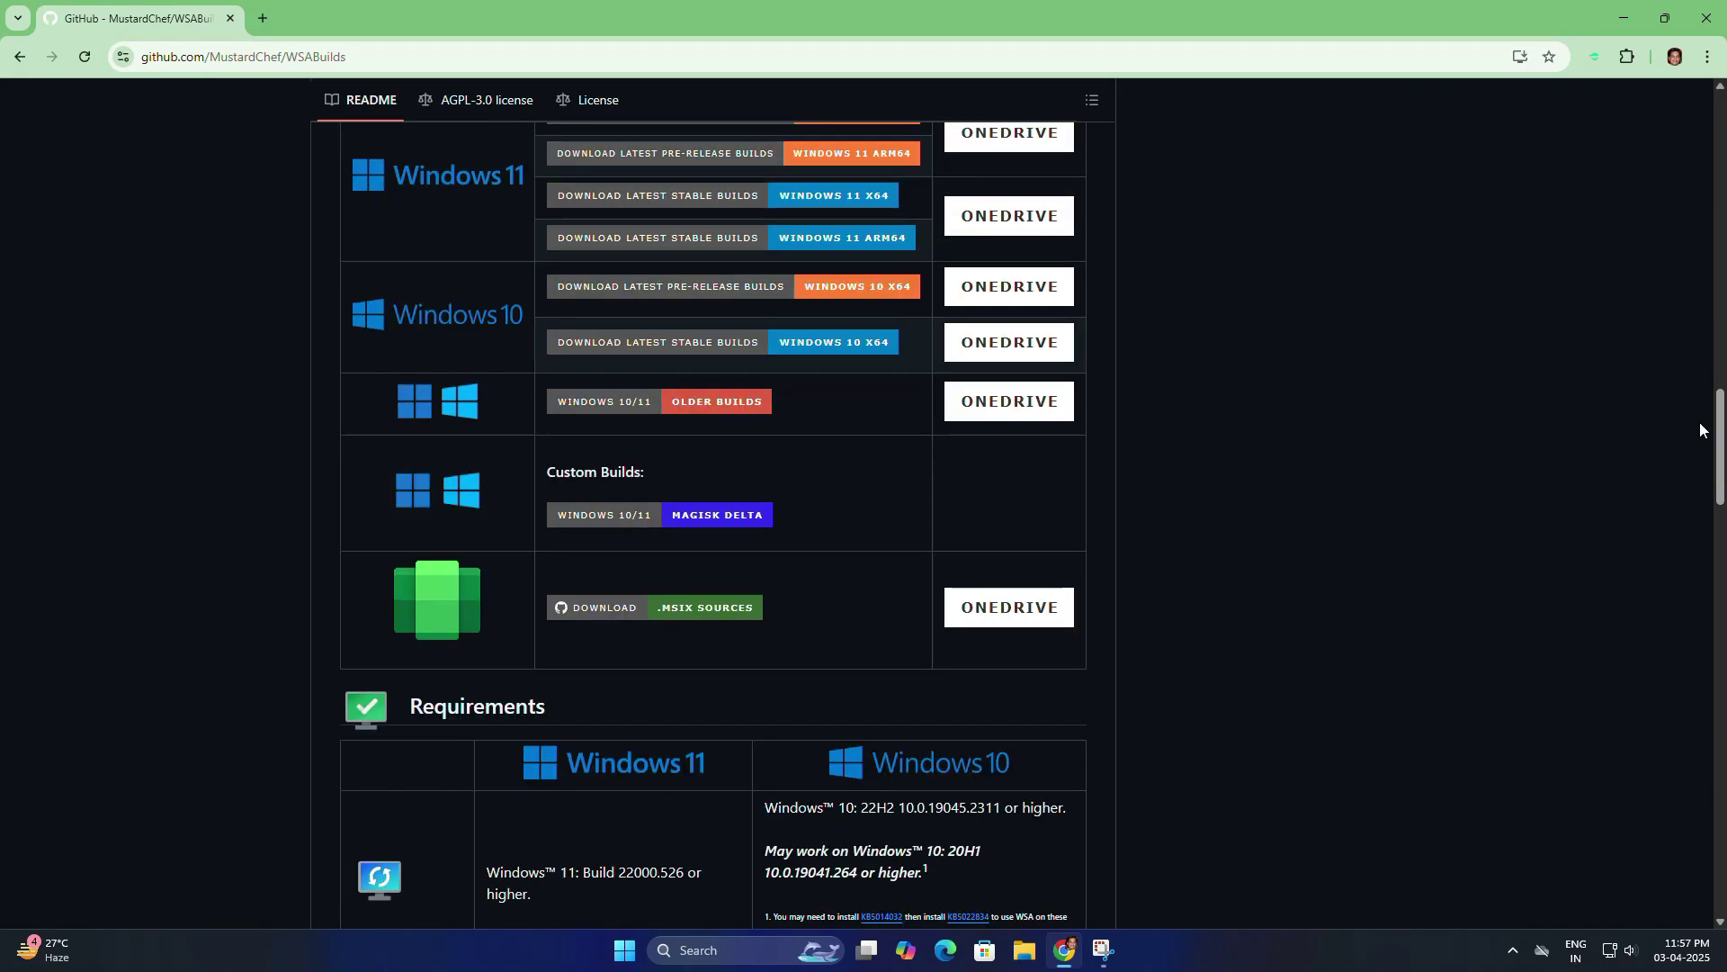
left_click_drag(1720, 453, 1185, 579)
scroll(1186, 579, "down", 6)
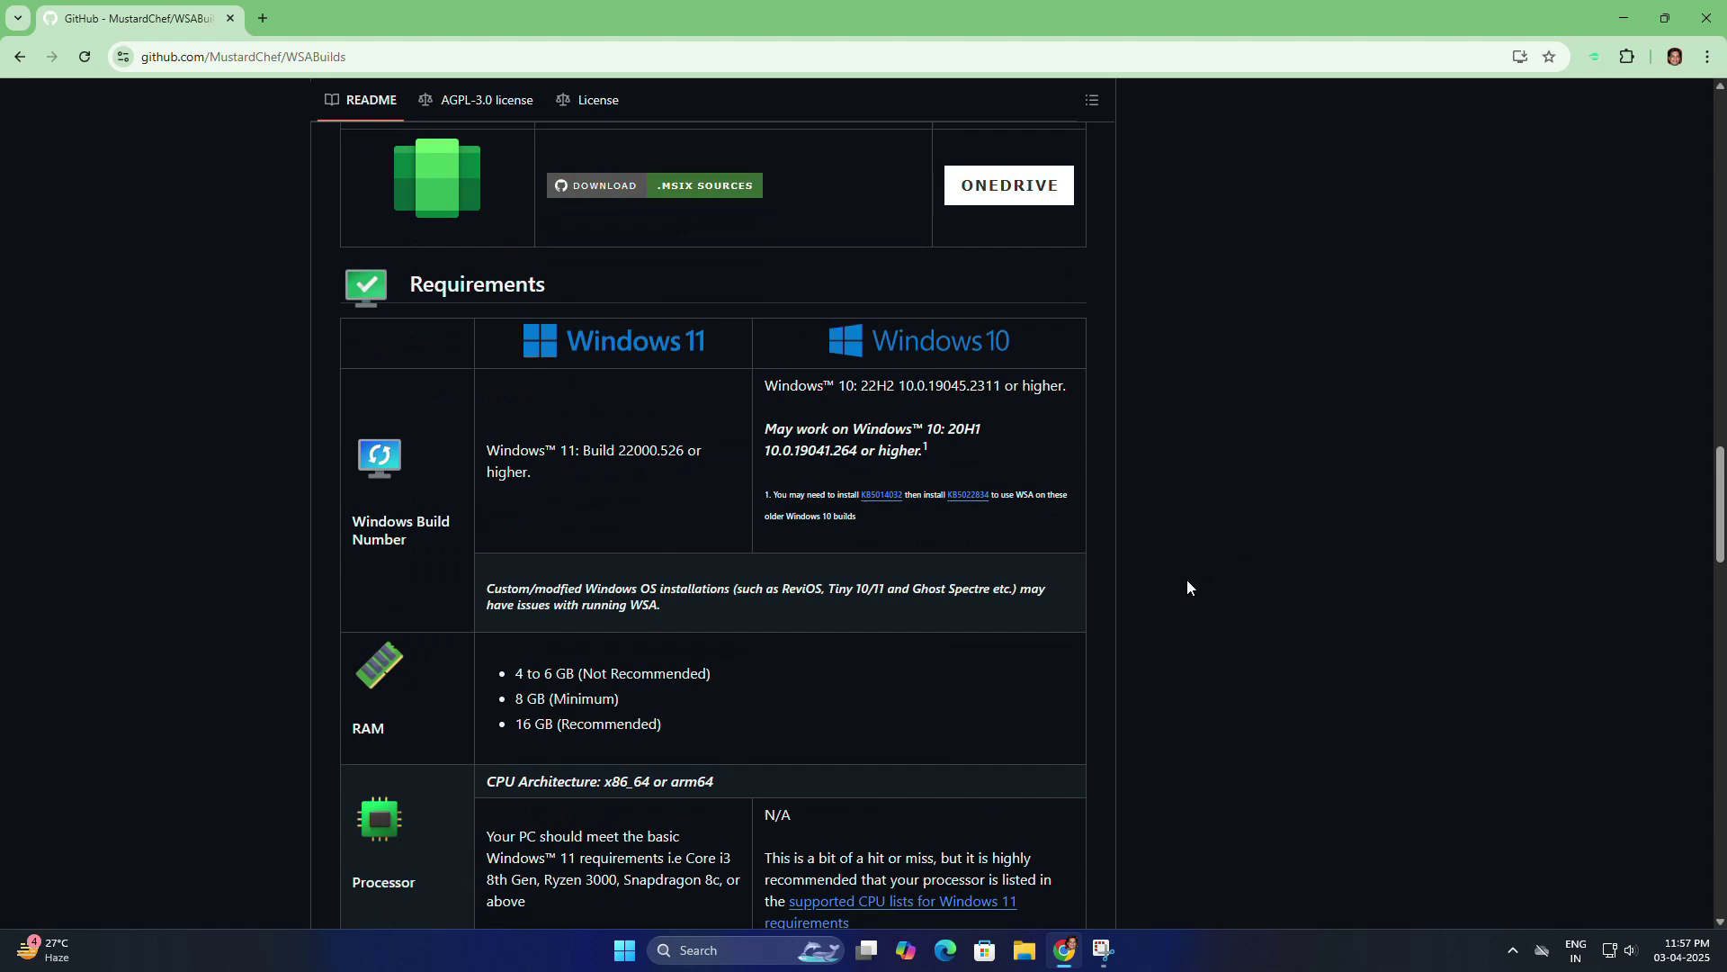
scroll(1186, 579, "down", 8)
scroll(1186, 587, "down", 4)
scroll(1187, 587, "up", 8)
scroll(1186, 586, "up", 3)
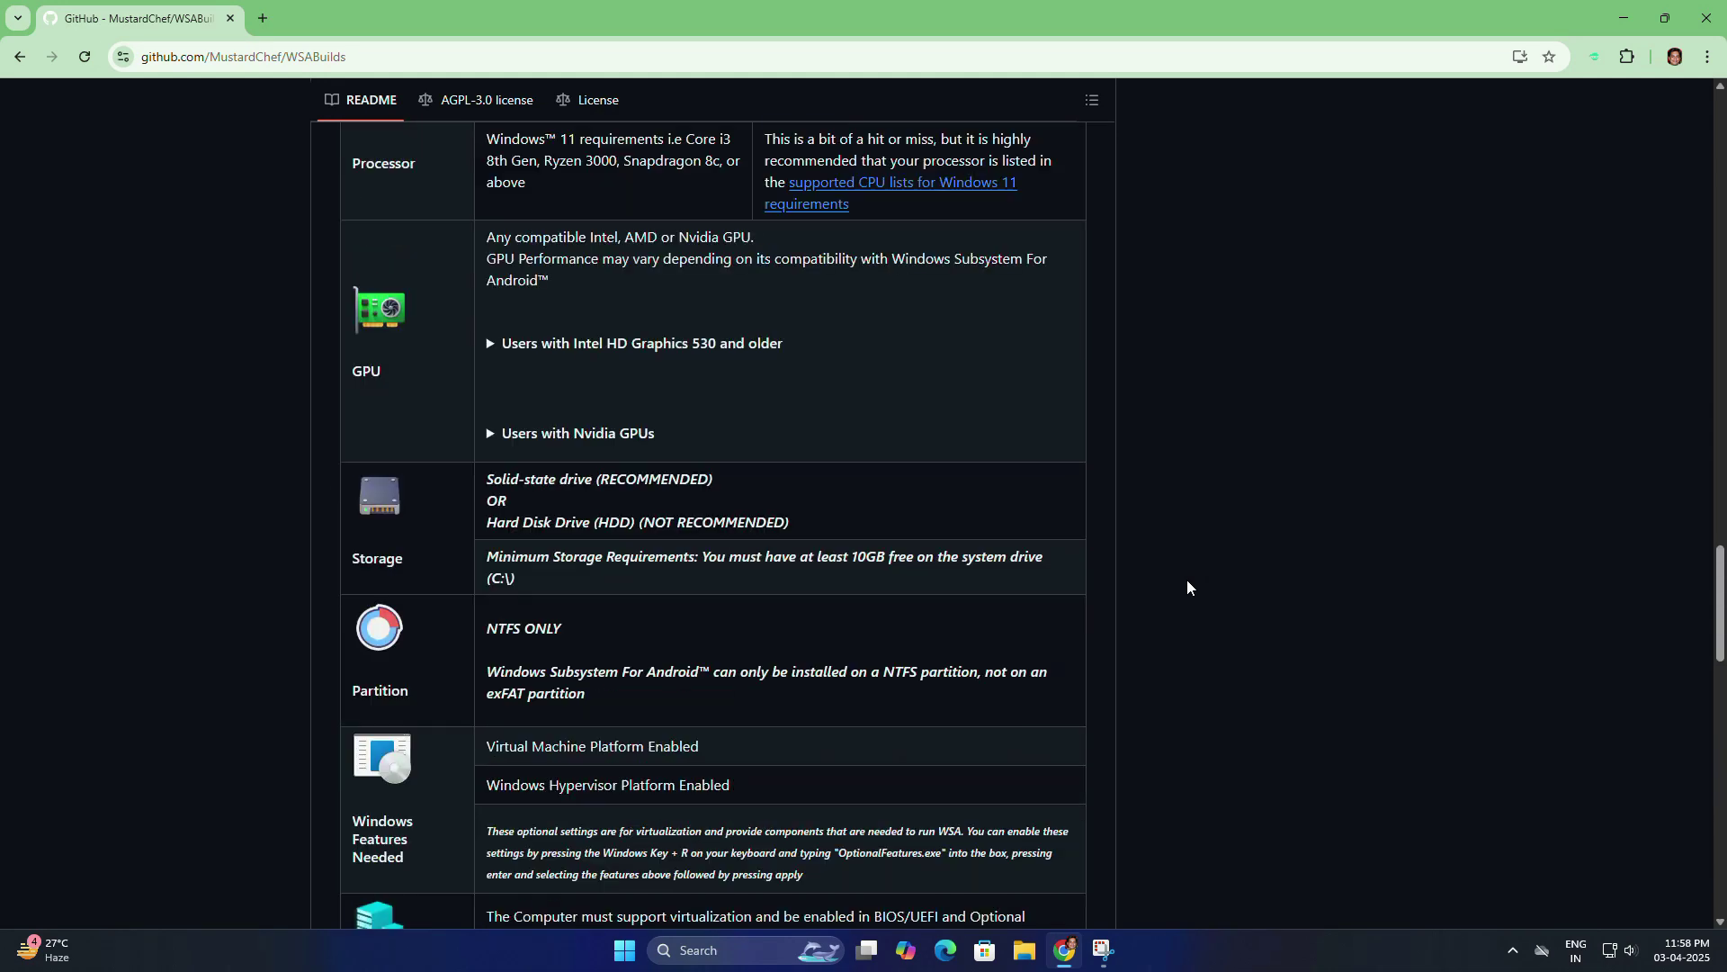
scroll(1186, 587, "up", 2)
scroll(1187, 581, "up", 3)
scroll(1187, 581, "up", 2)
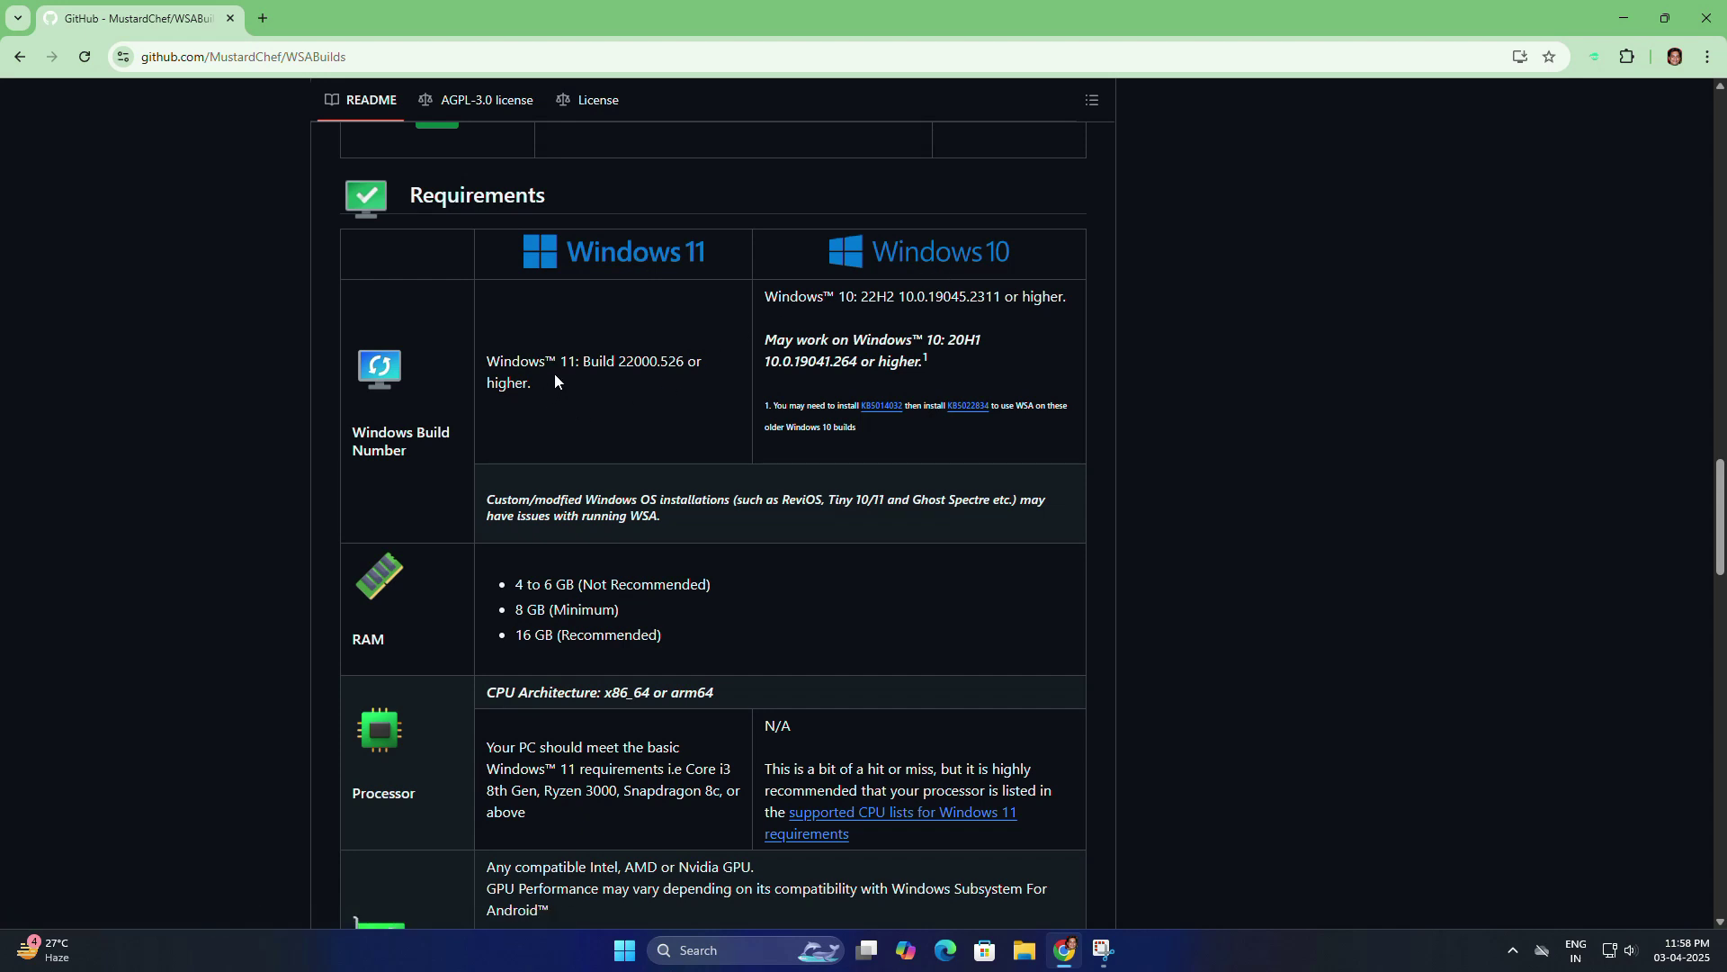
Highlight the Windows 11 build requirement and the 8 GB minimum / 16 GB recommended RAM.
left_click_drag(561, 362, 694, 387)
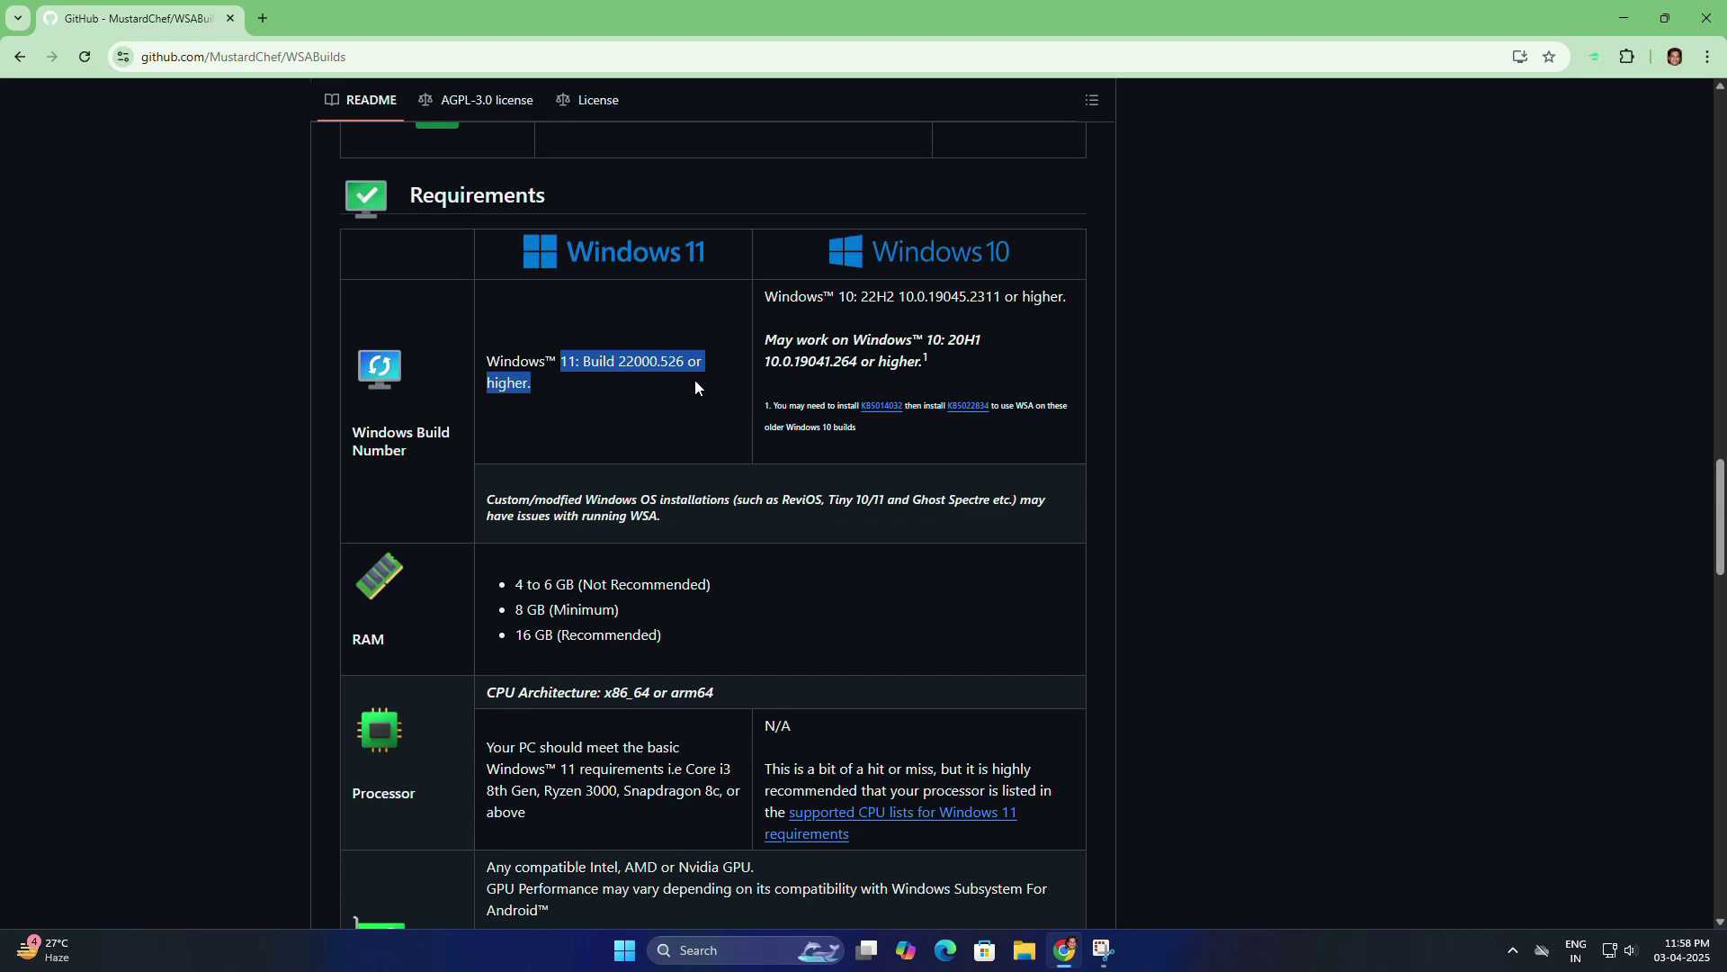
left_click_drag(853, 340, 931, 362)
scroll(526, 433, "down", 2)
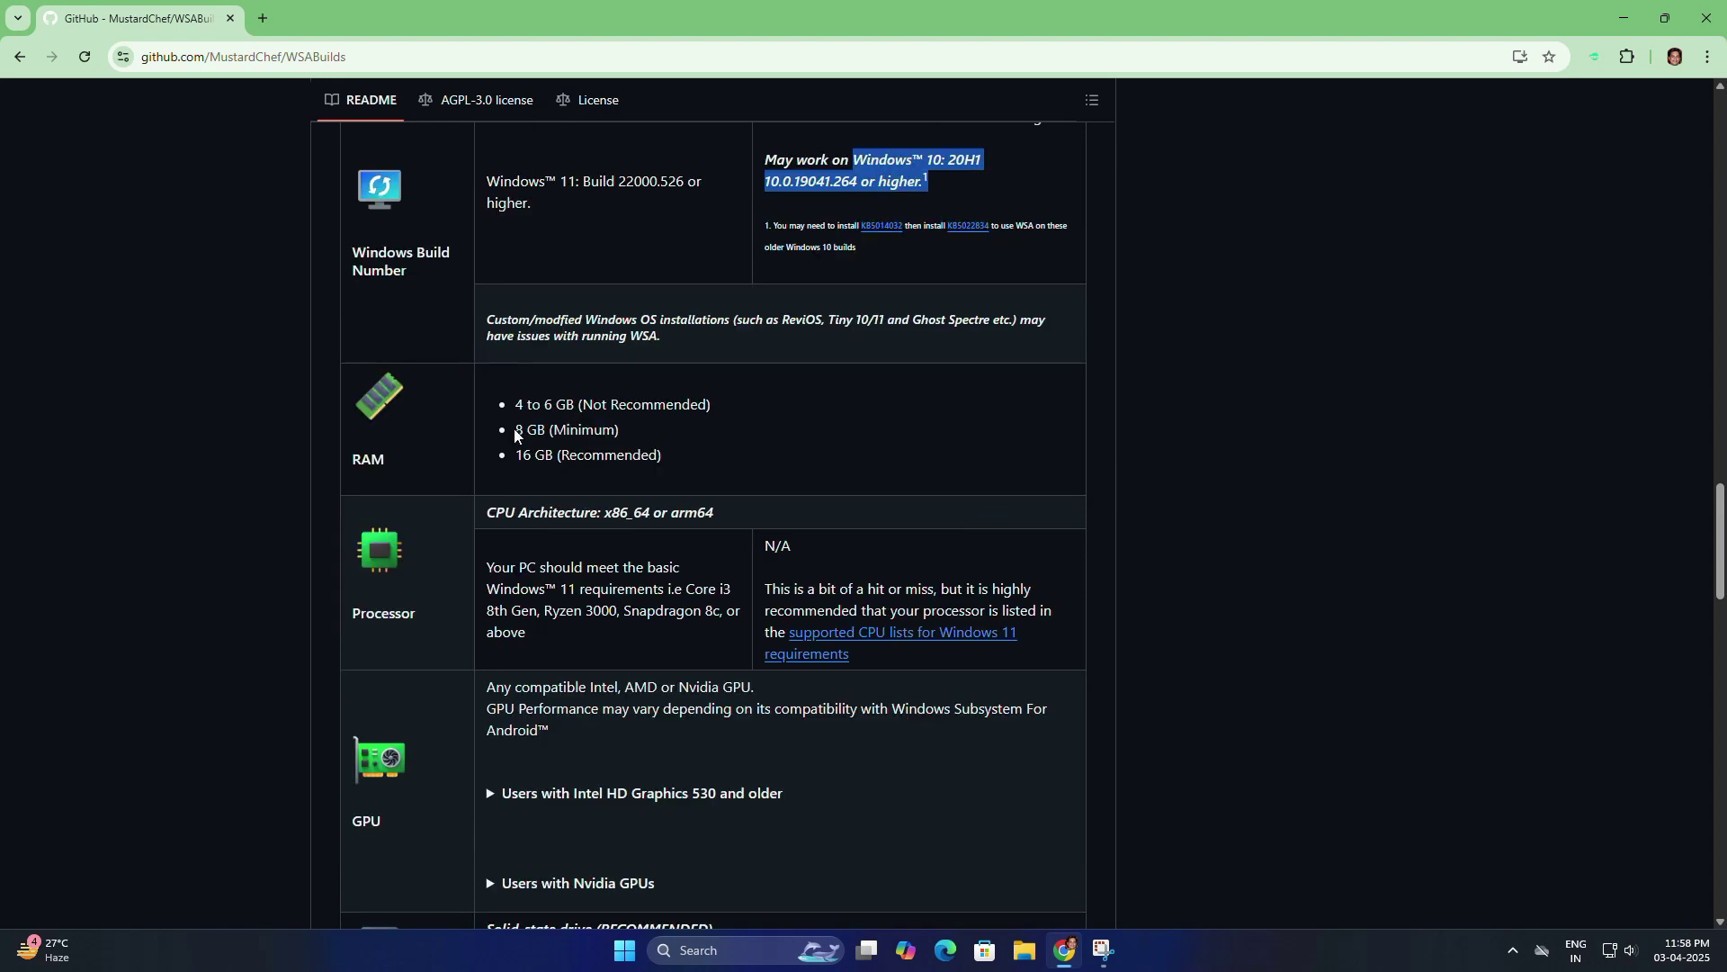
left_click_drag(515, 430, 622, 444)
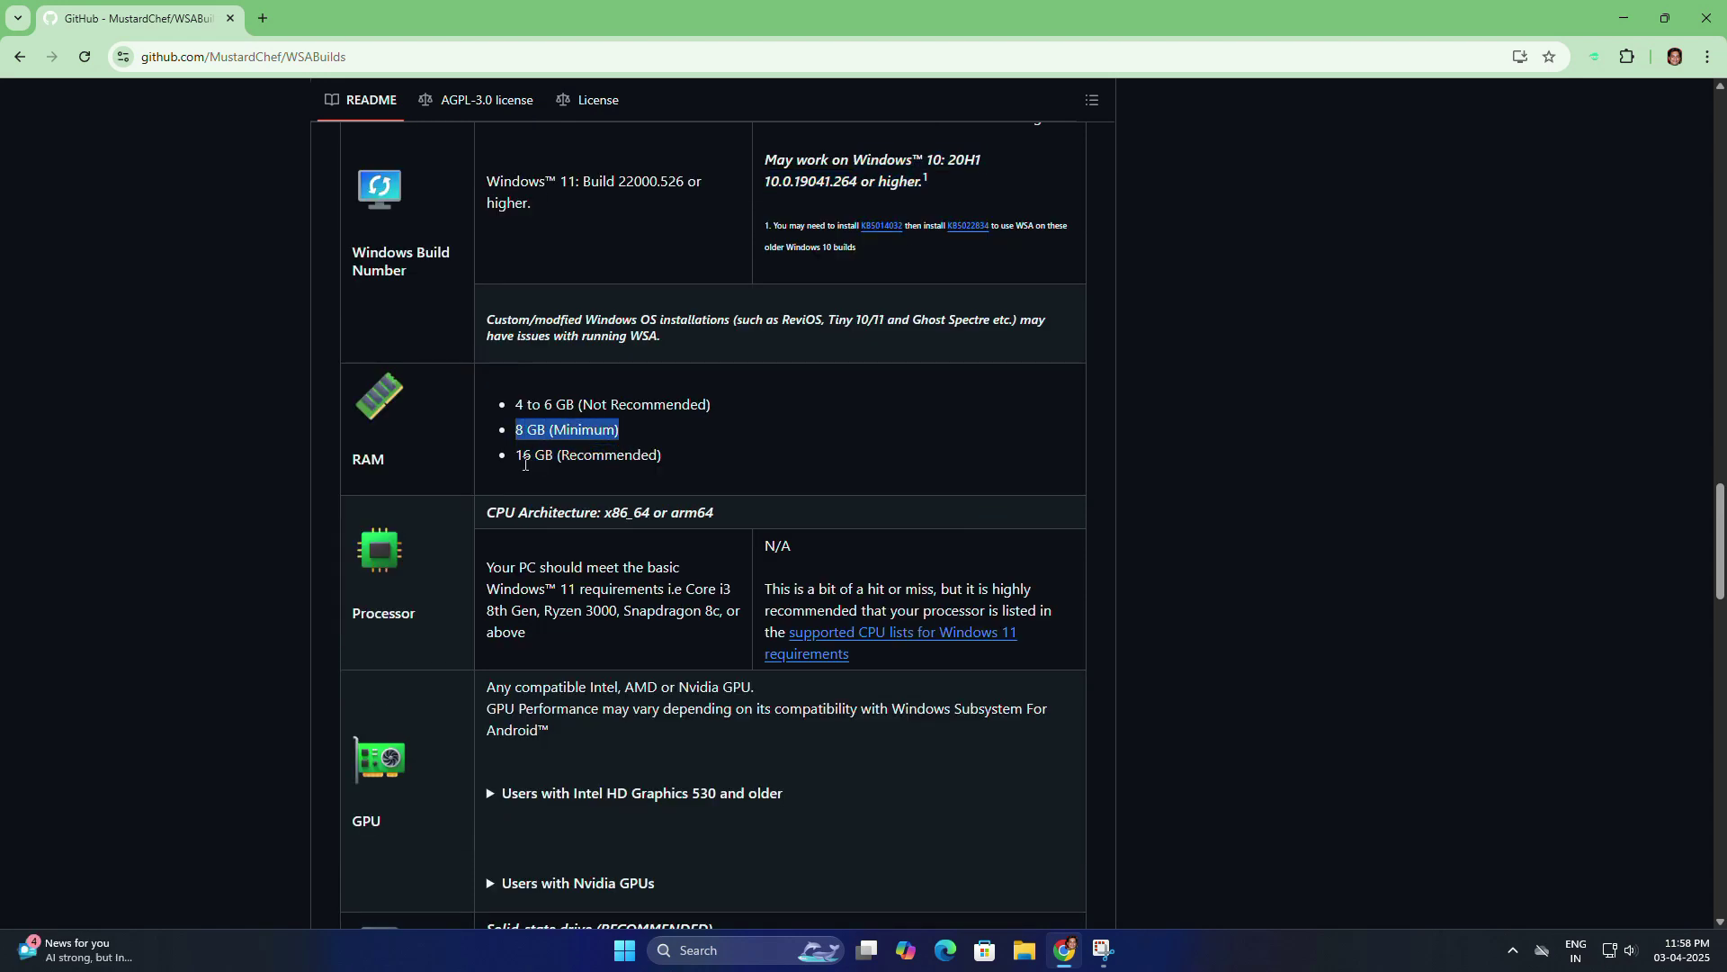
left_click_drag(518, 456, 641, 462)
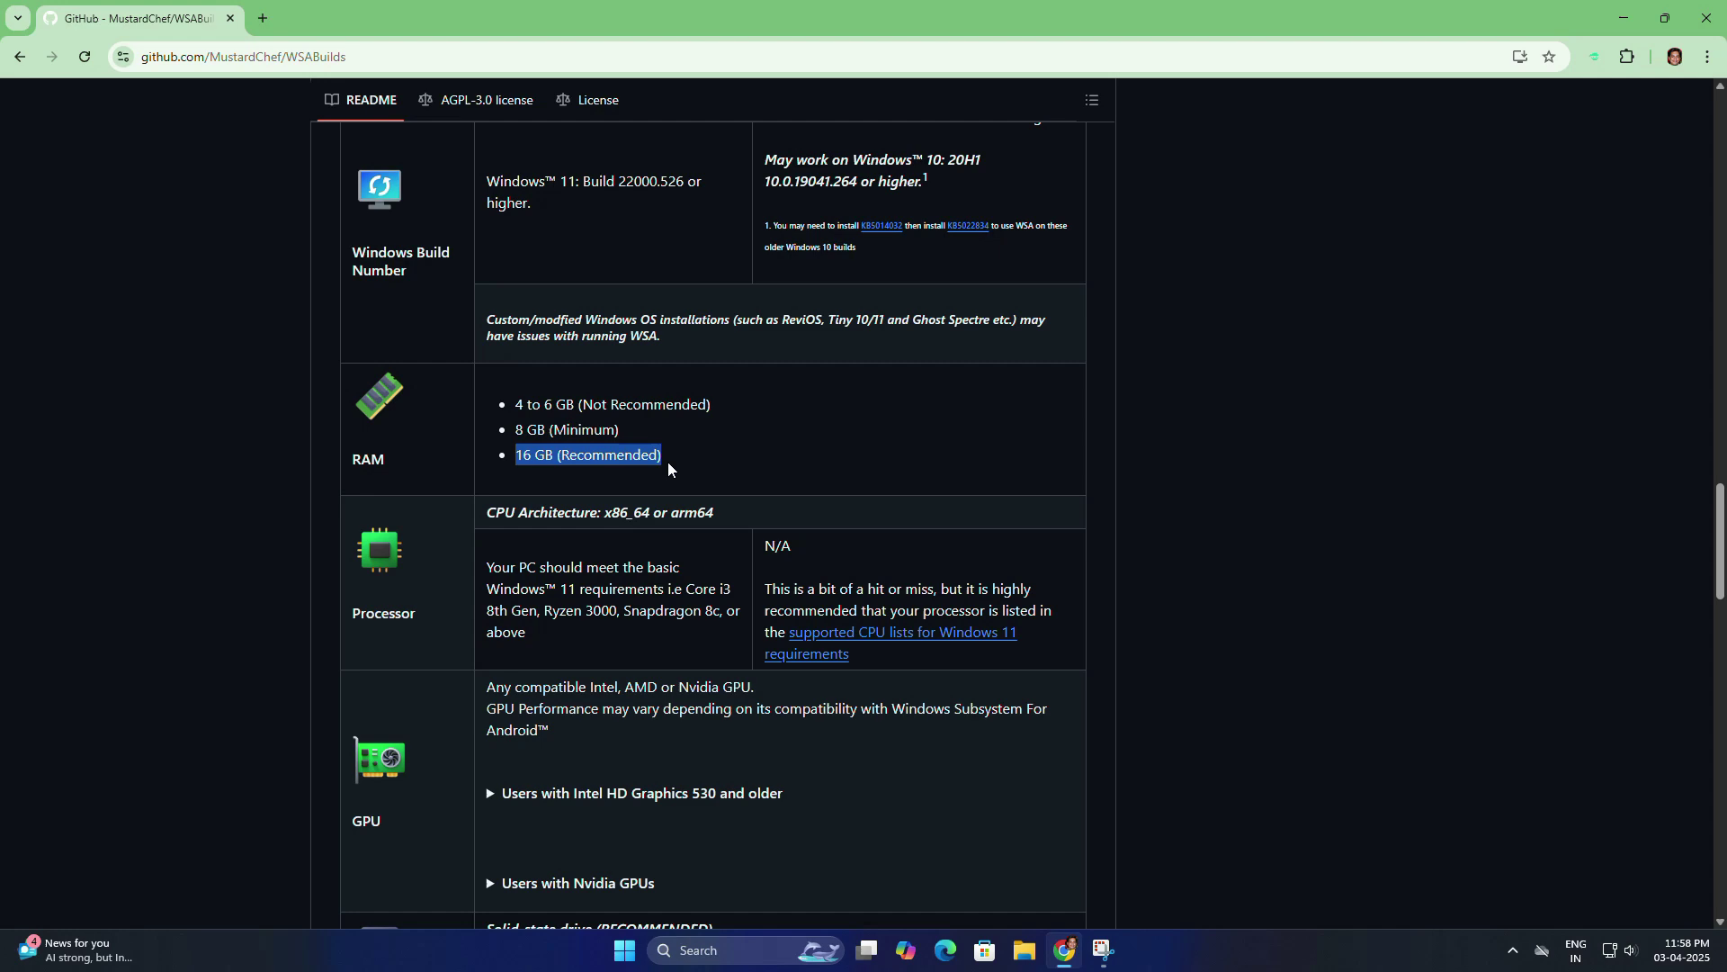
Highlight the processor, compatible GPU and partition requirements, then clear the selection.
scroll(676, 461, "down", 2)
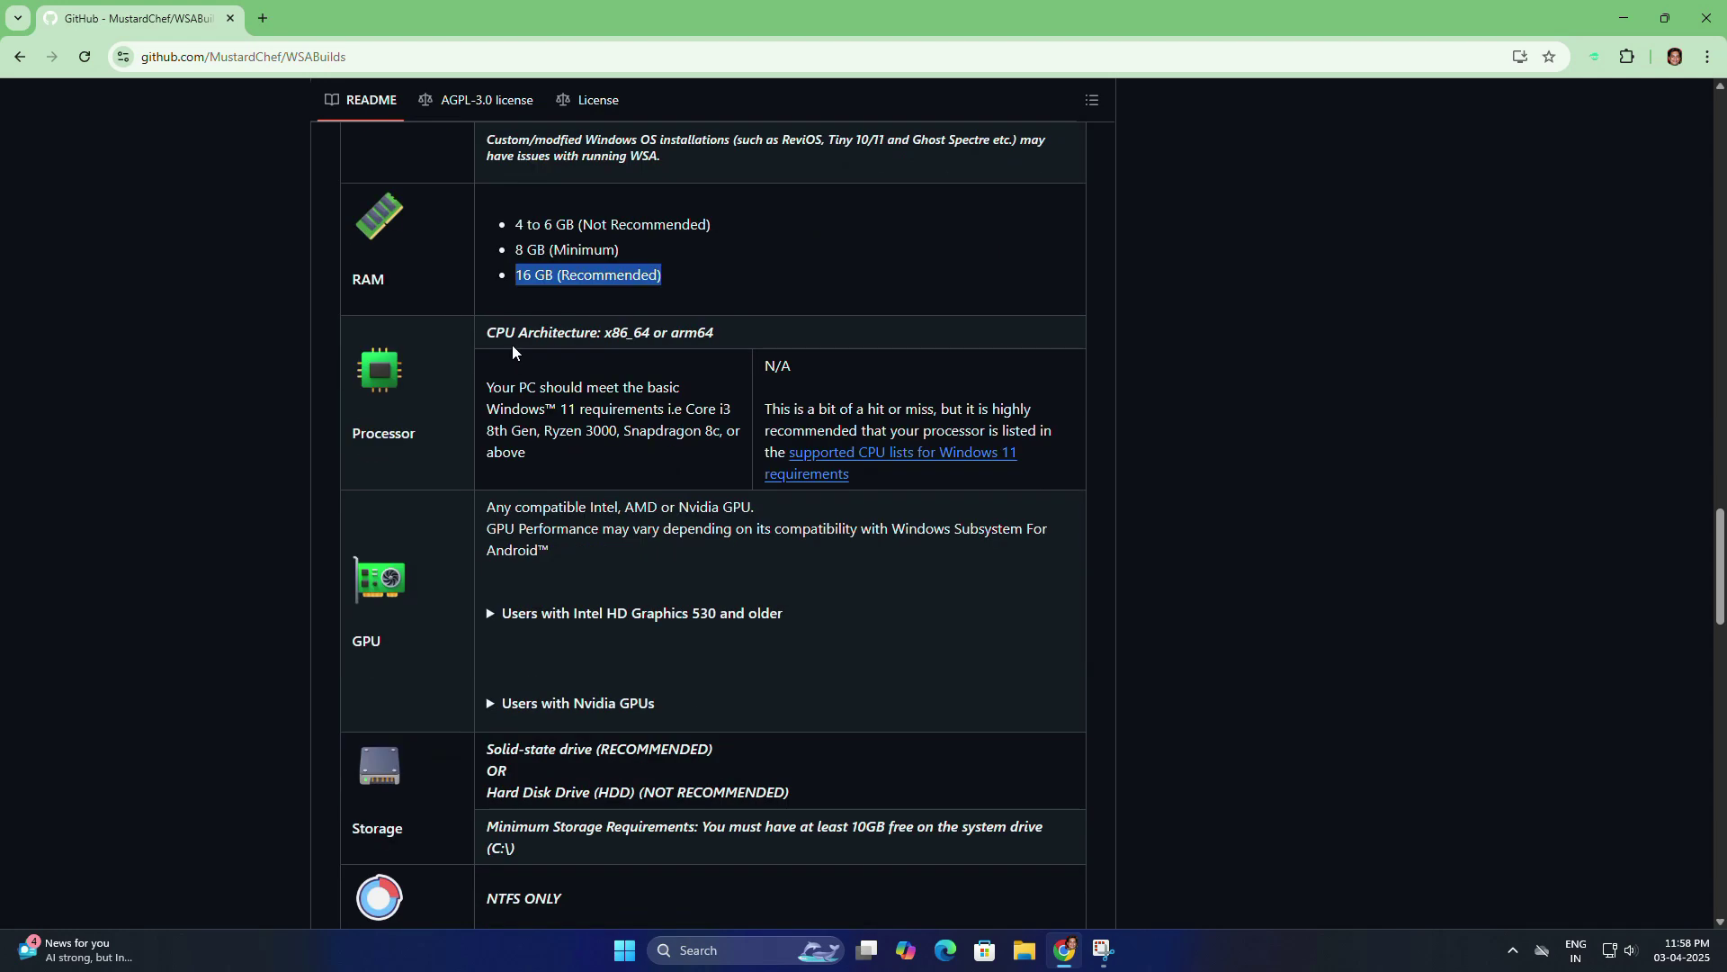
mouse_move(487, 388)
left_mouse_down()
mouse_move(729, 416)
mouse_move(537, 439)
mouse_move(728, 452)
left_mouse_up()
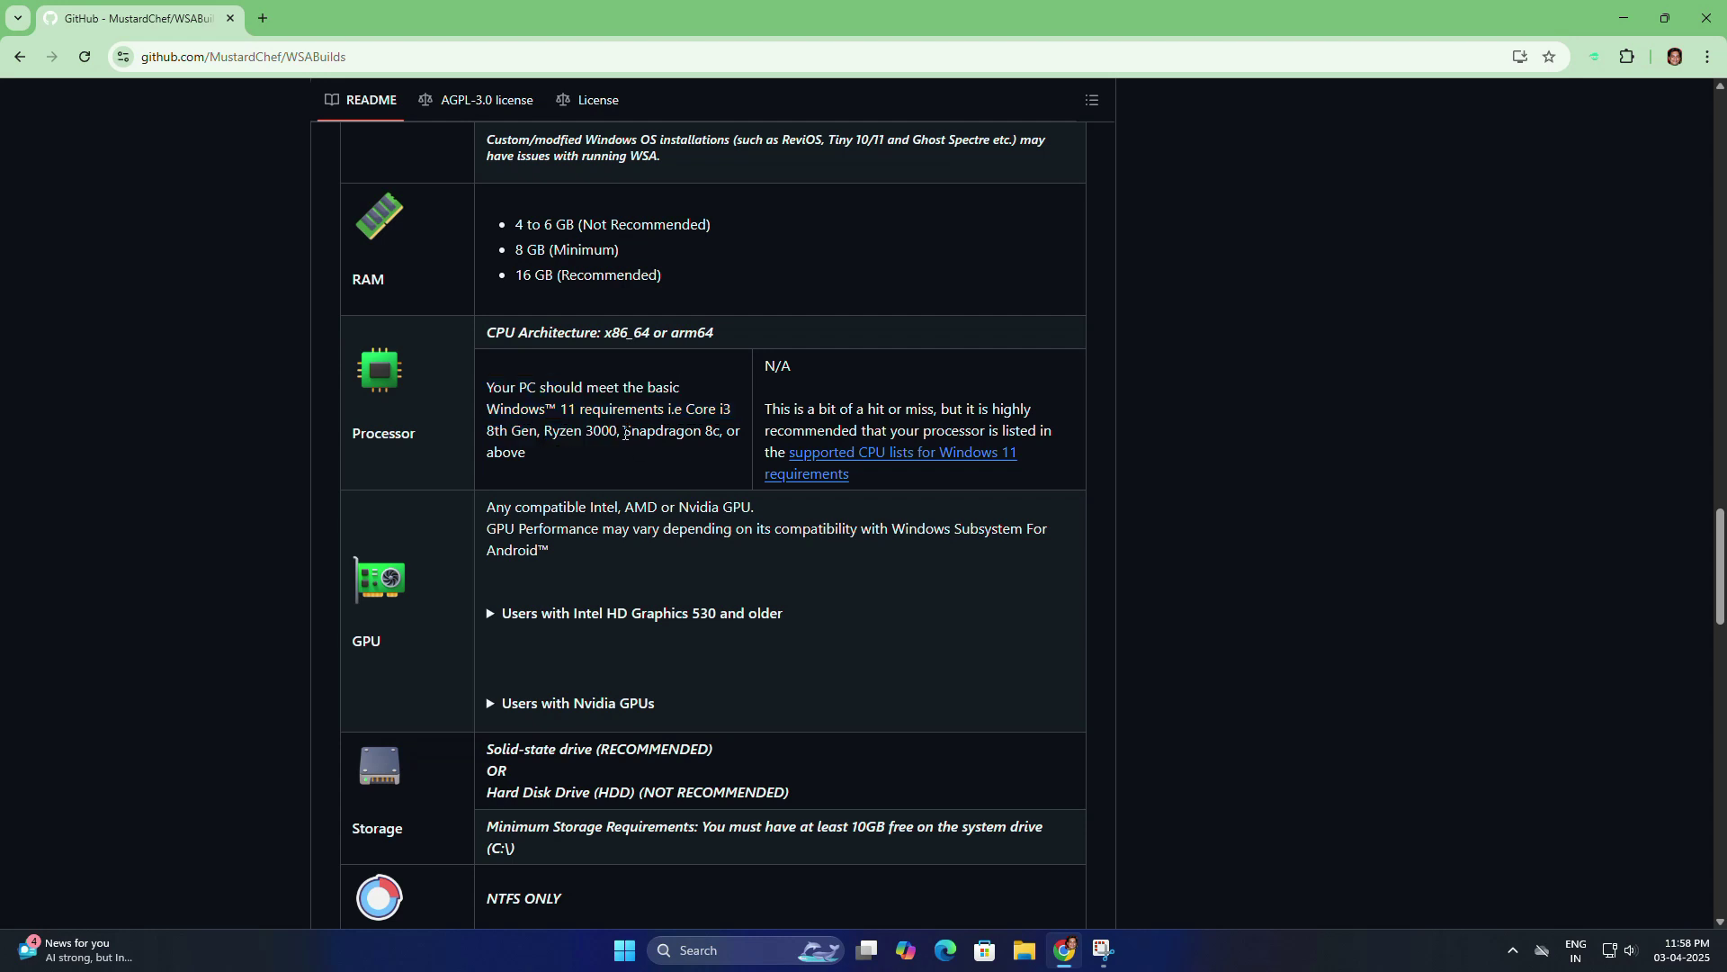
scroll(677, 477, "down", 1)
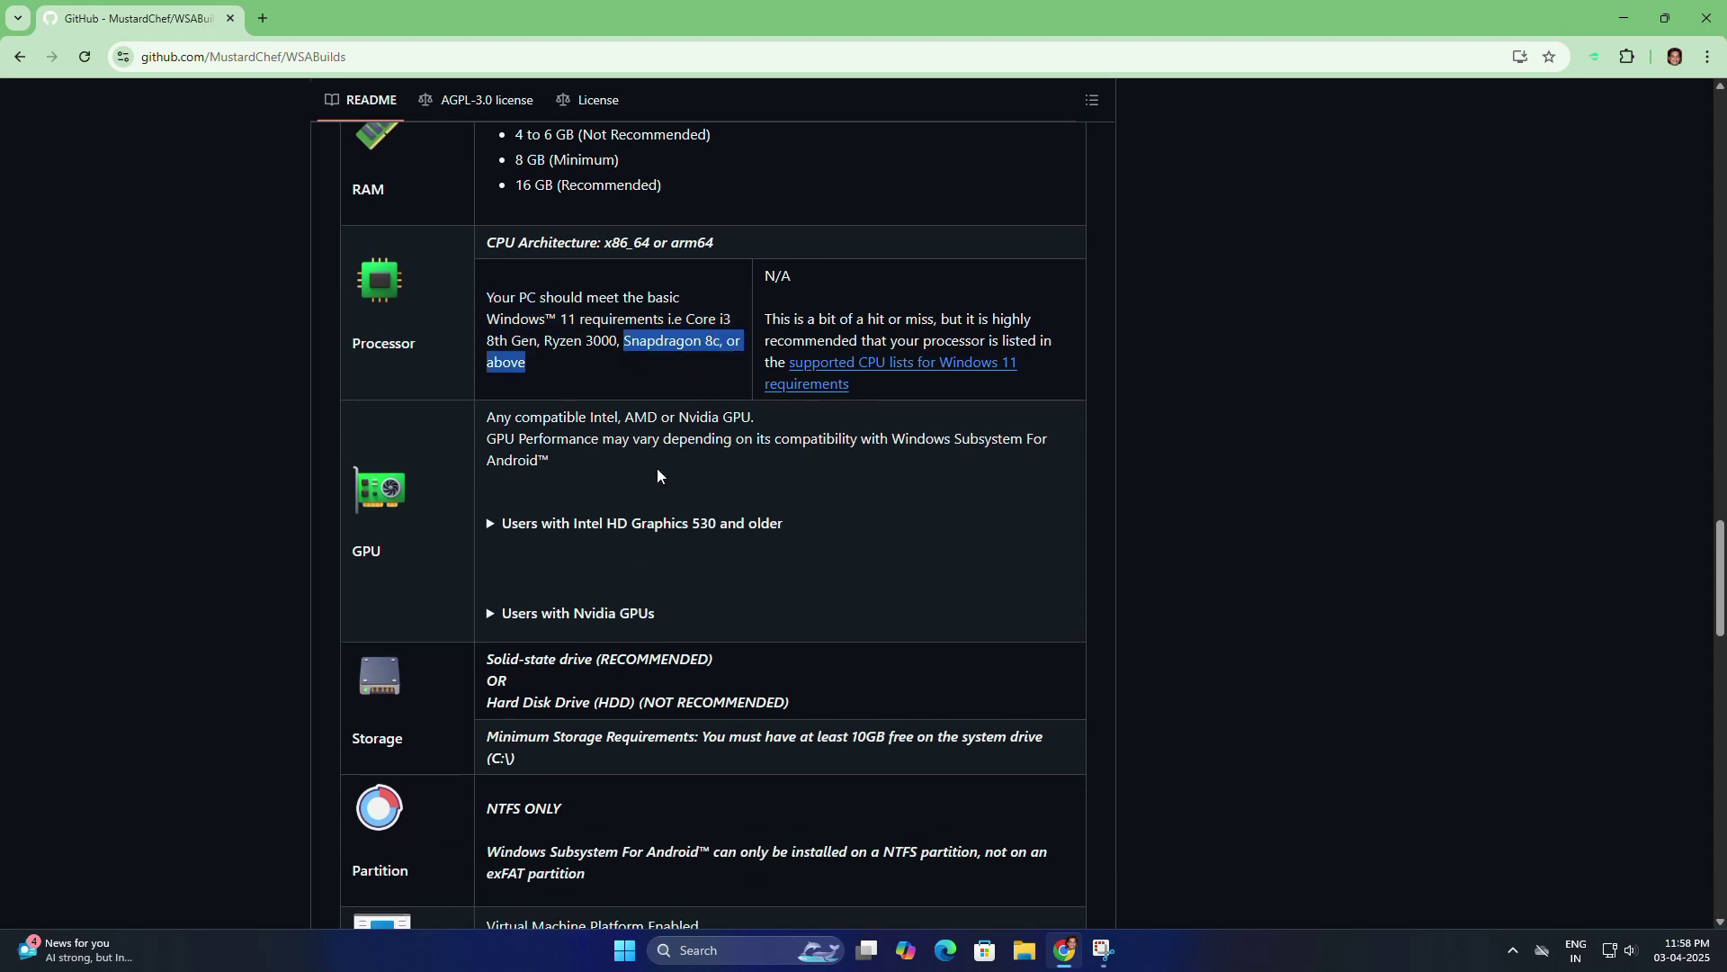
left_click_drag(487, 417, 756, 417)
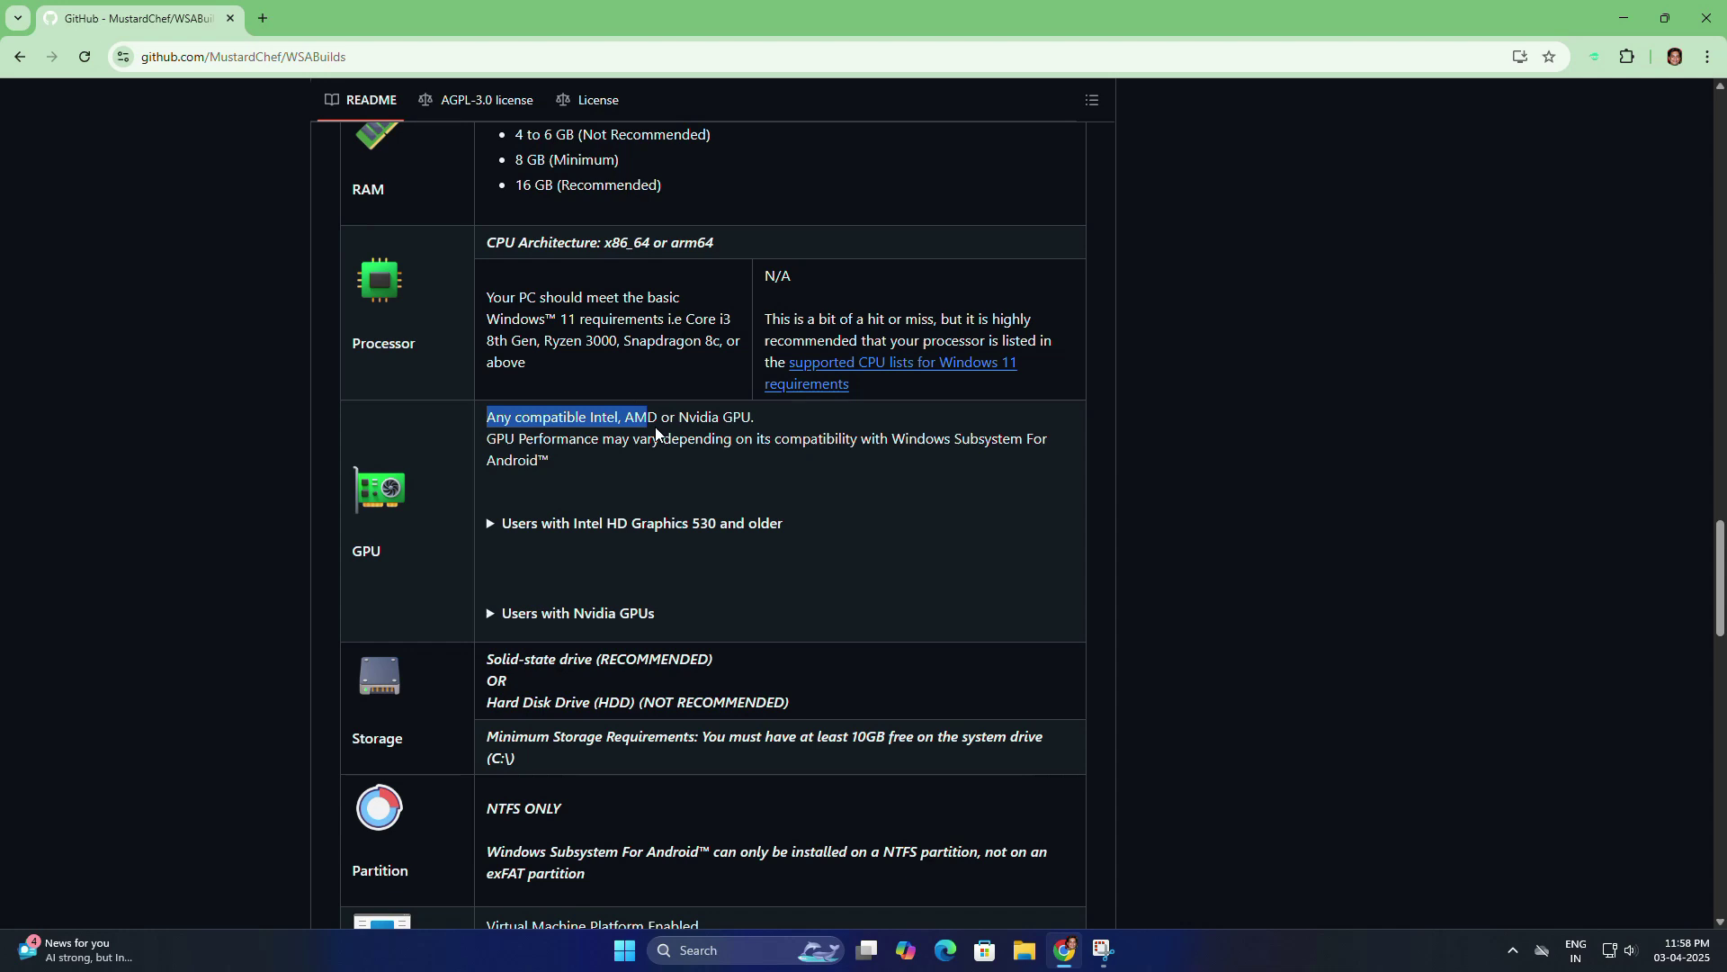
scroll(607, 497, "down", 2)
scroll(607, 497, "down", 1)
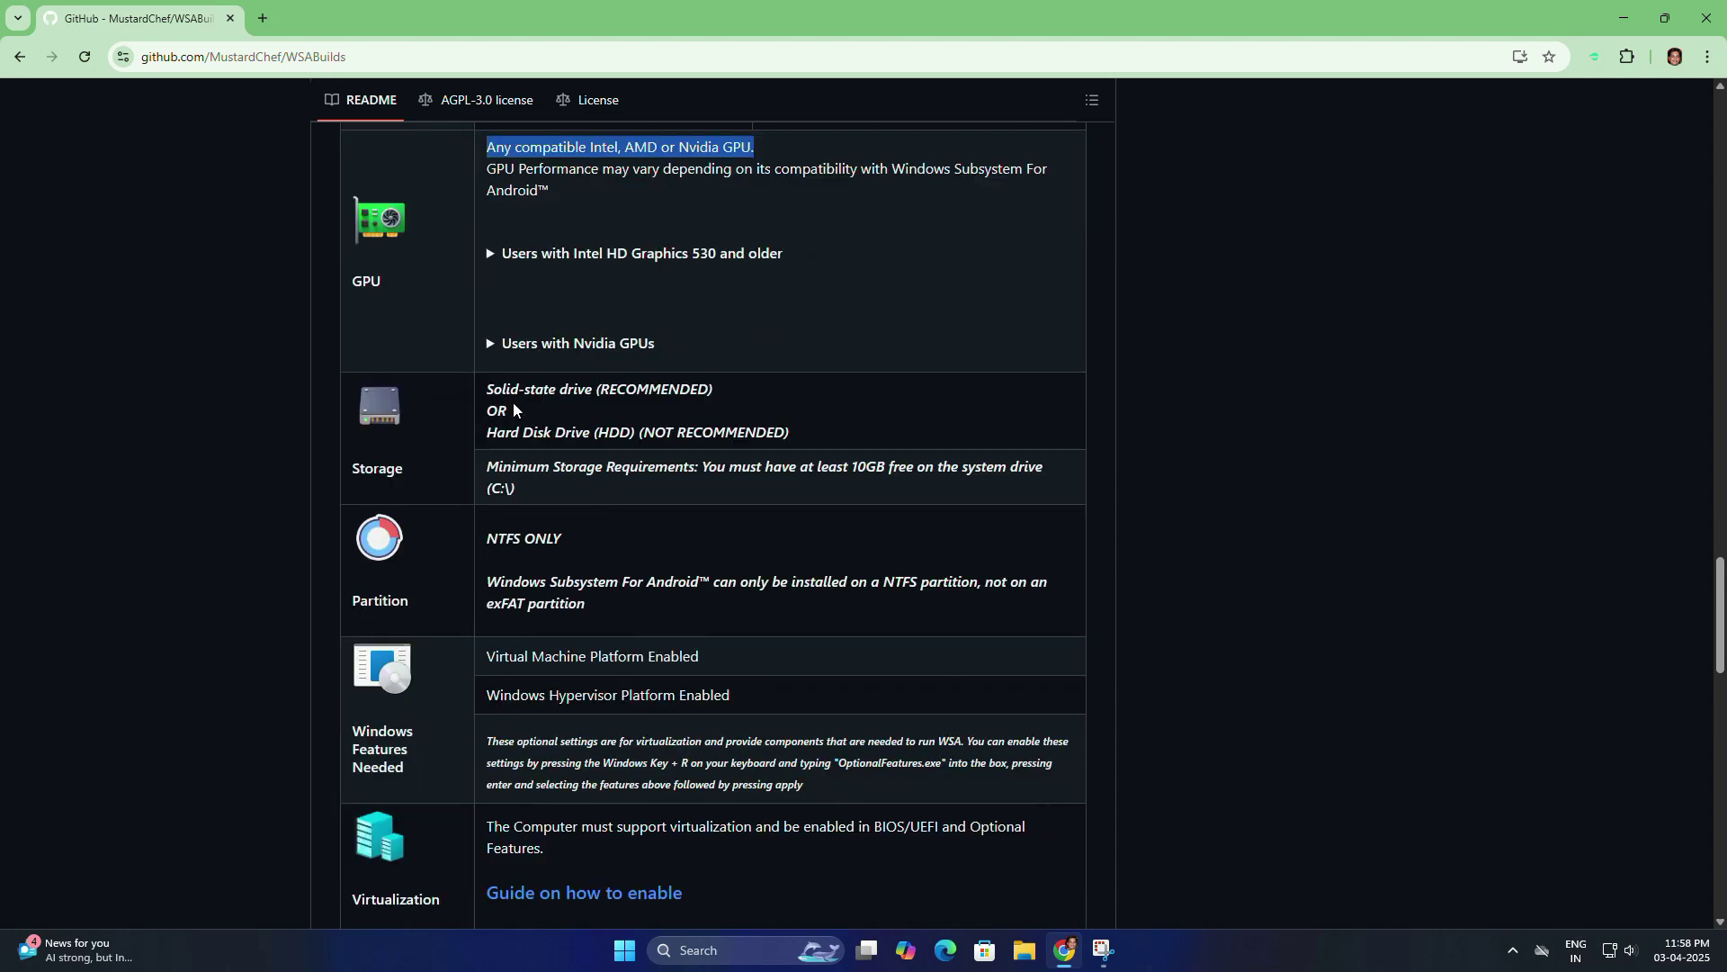
left_click_drag(486, 388, 720, 399)
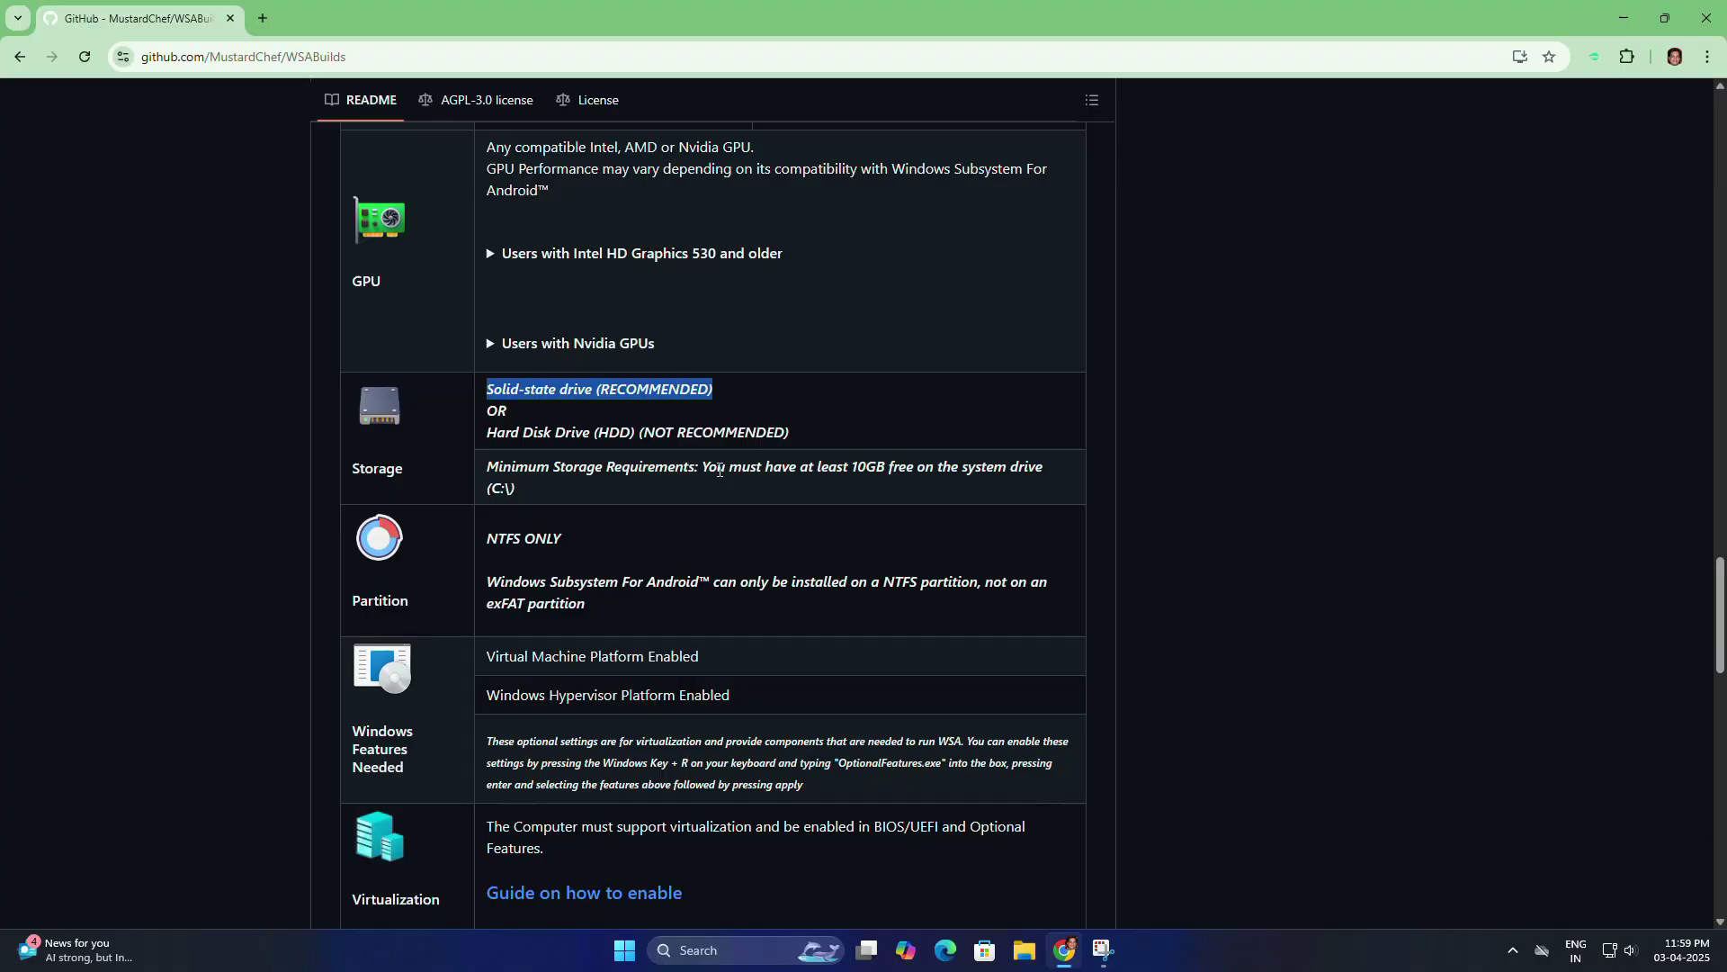
scroll(720, 470, "down", 1)
mouse_move(486, 491)
left_mouse_down()
mouse_move(981, 500)
mouse_move(870, 516)
left_mouse_up()
left_click(480, 524)
scroll(481, 523, "down", 1)
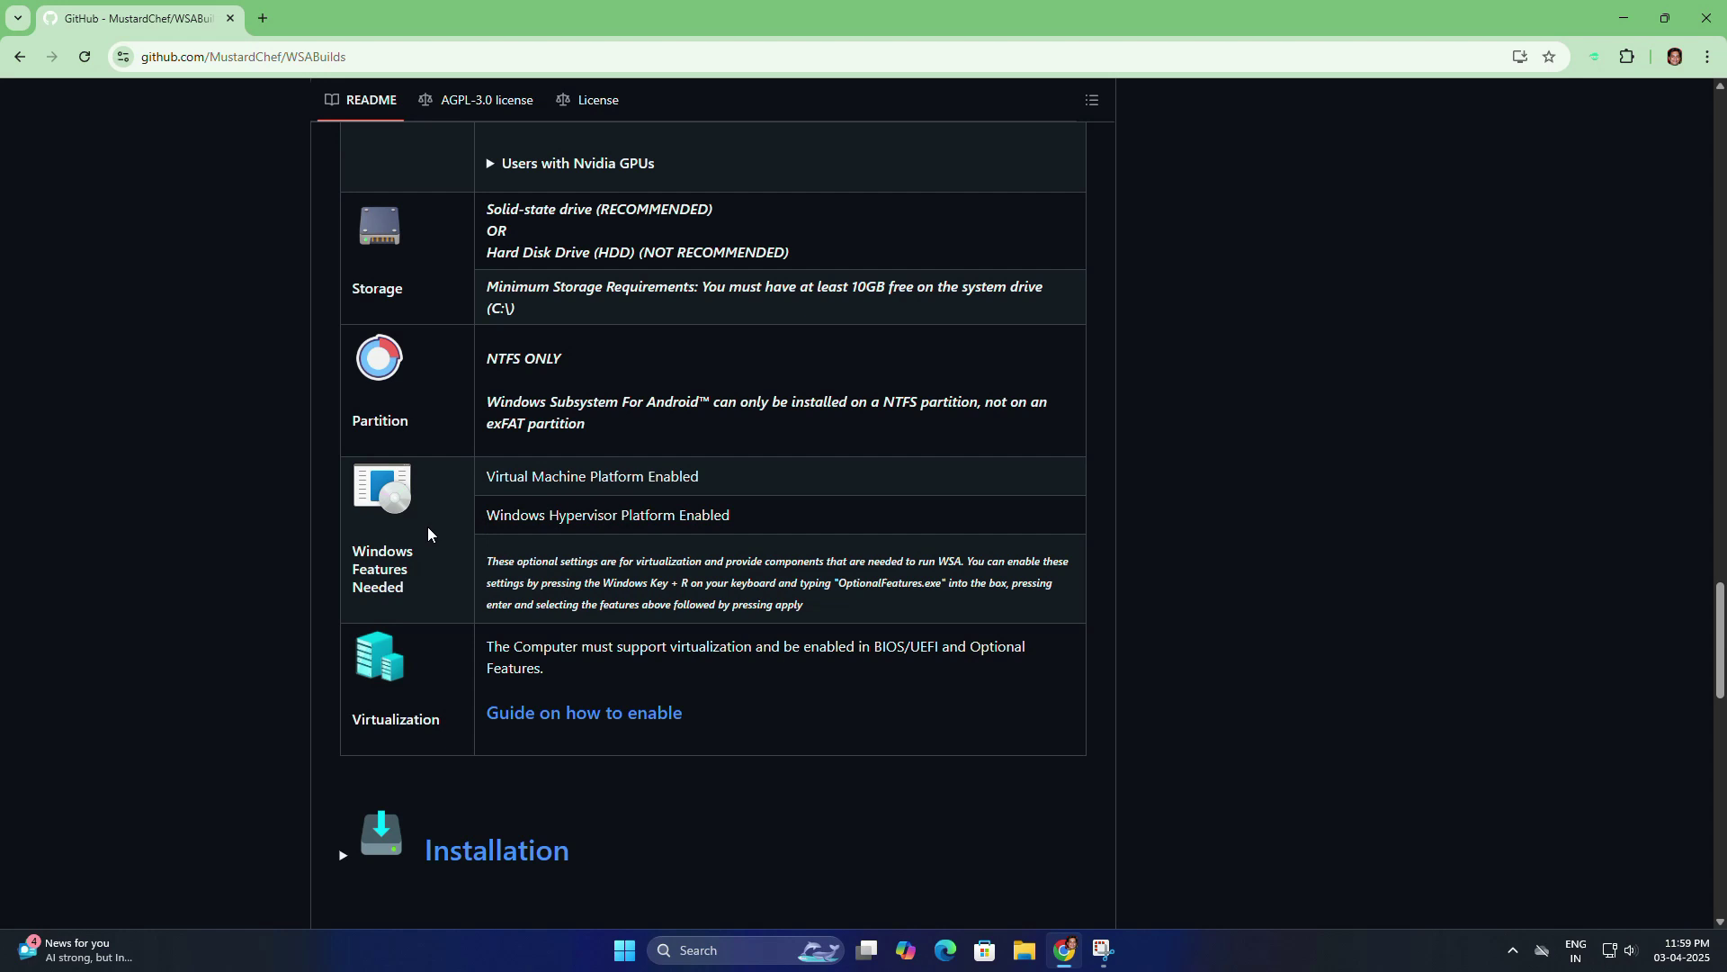
Highlight the Virtual Machine Platform, Windows Hypervisor Platform and virtualization support requirements.
left_click_drag(494, 479, 702, 474)
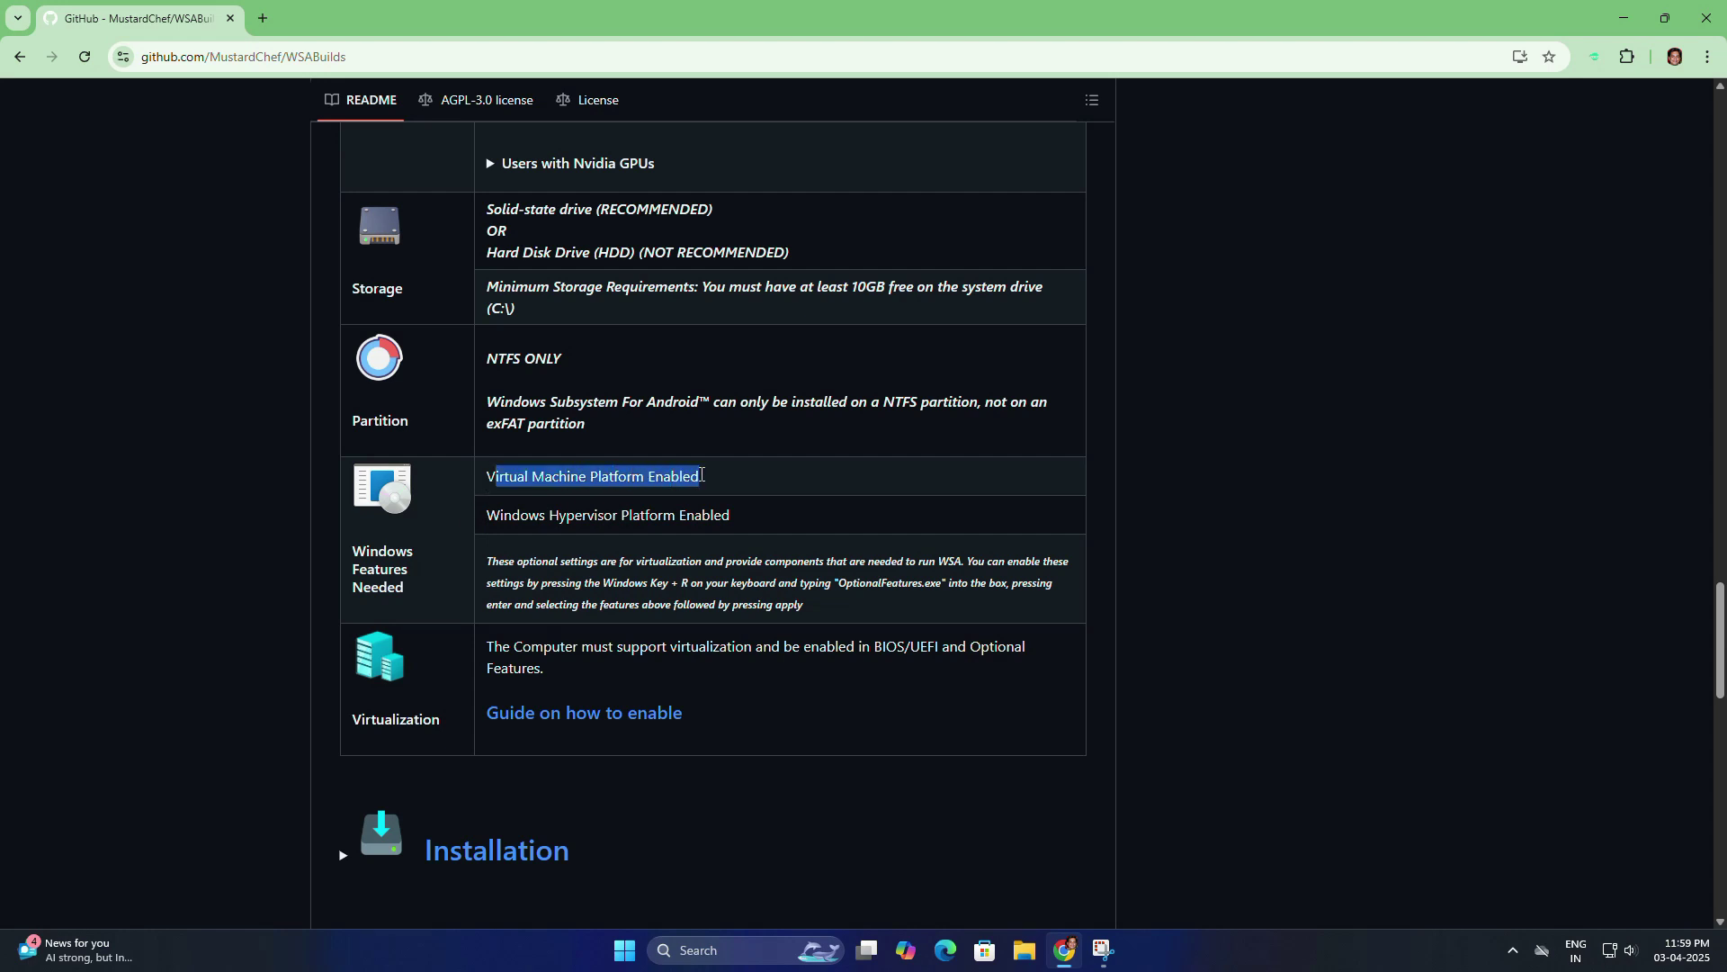
left_click_drag(484, 525, 727, 519)
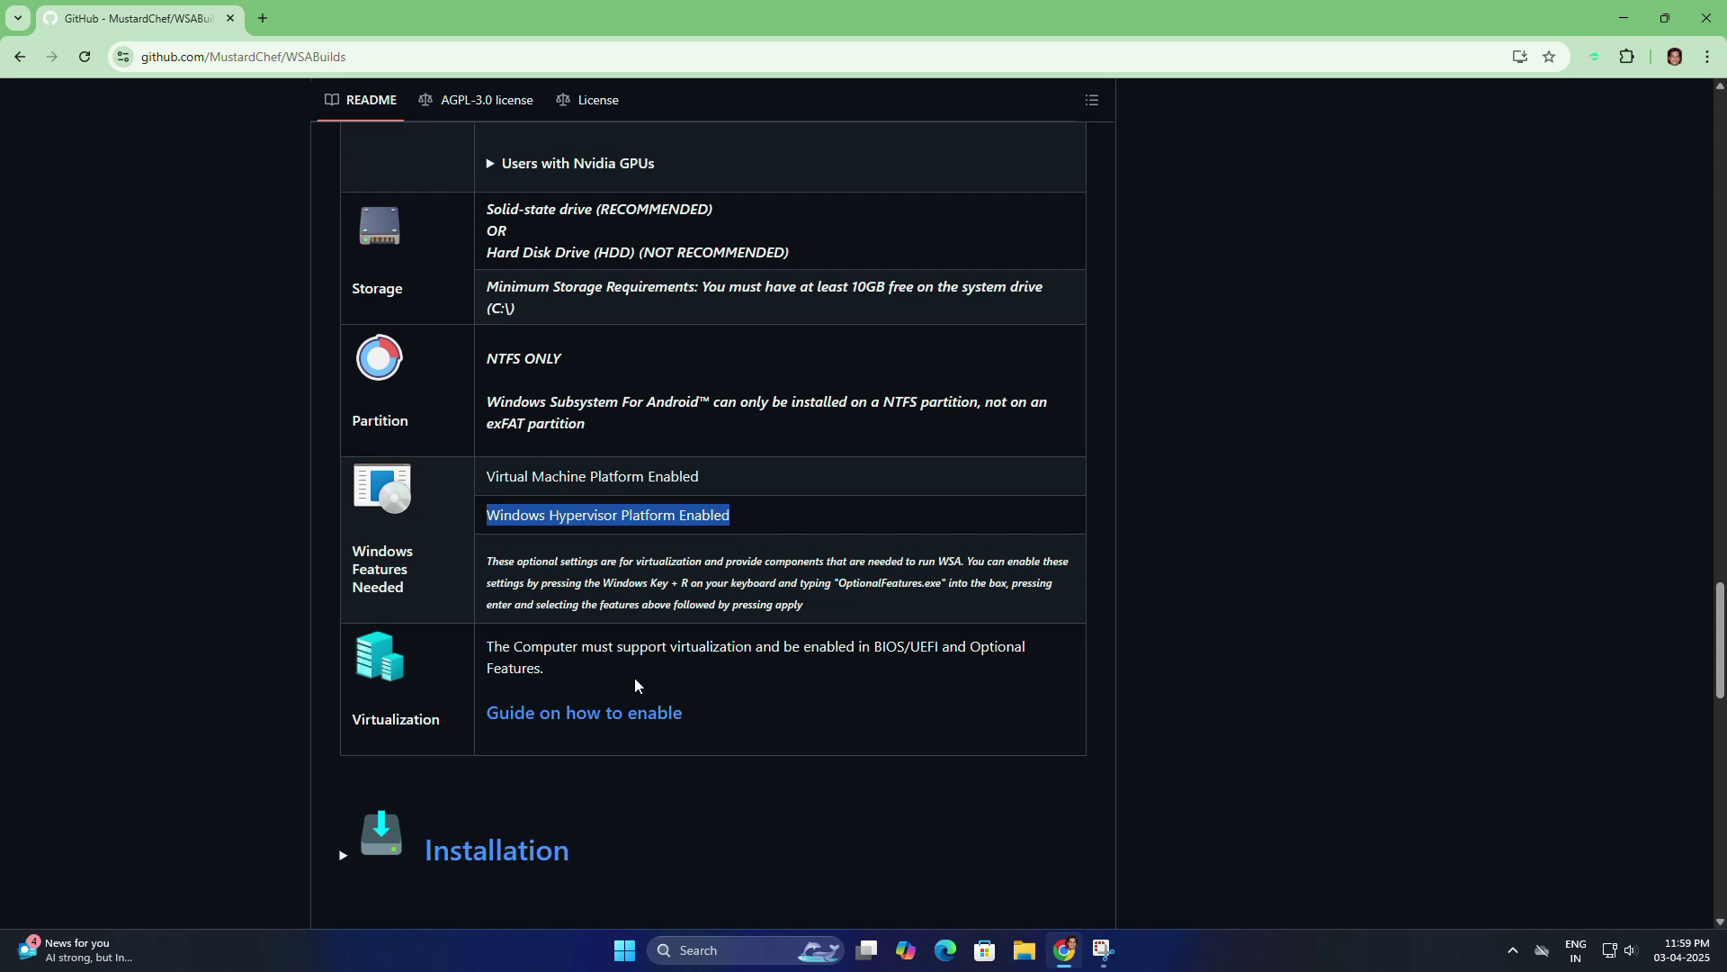
left_click_drag(491, 648, 862, 666)
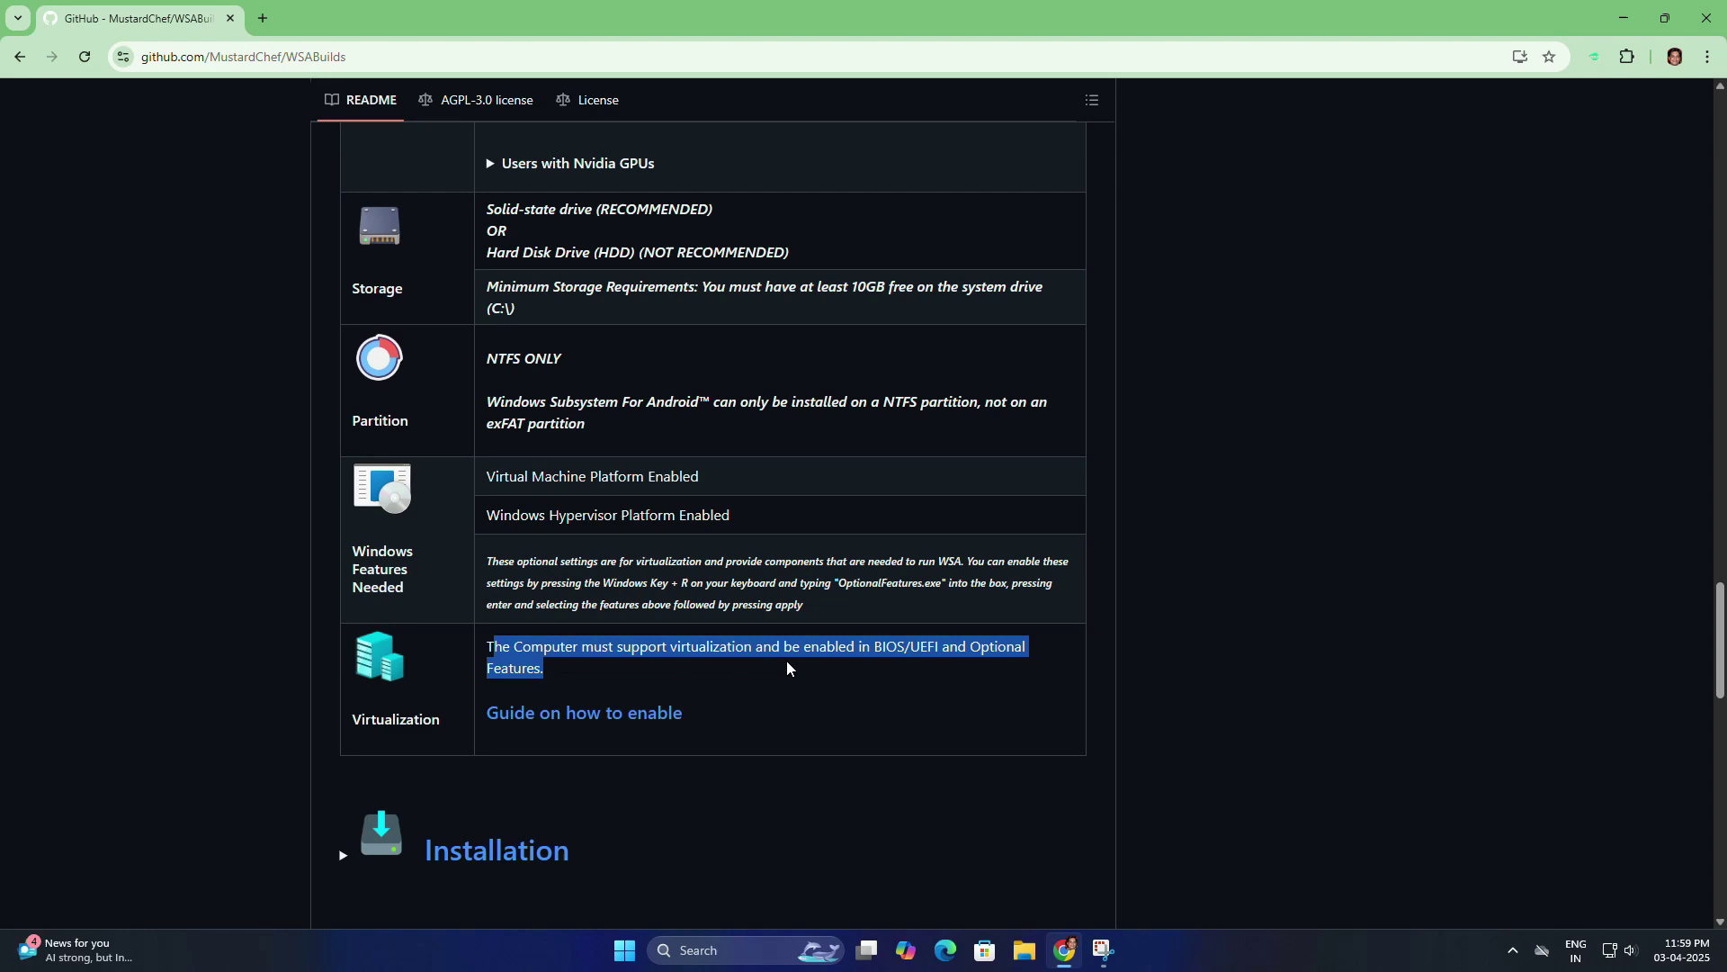
left_click(691, 674)
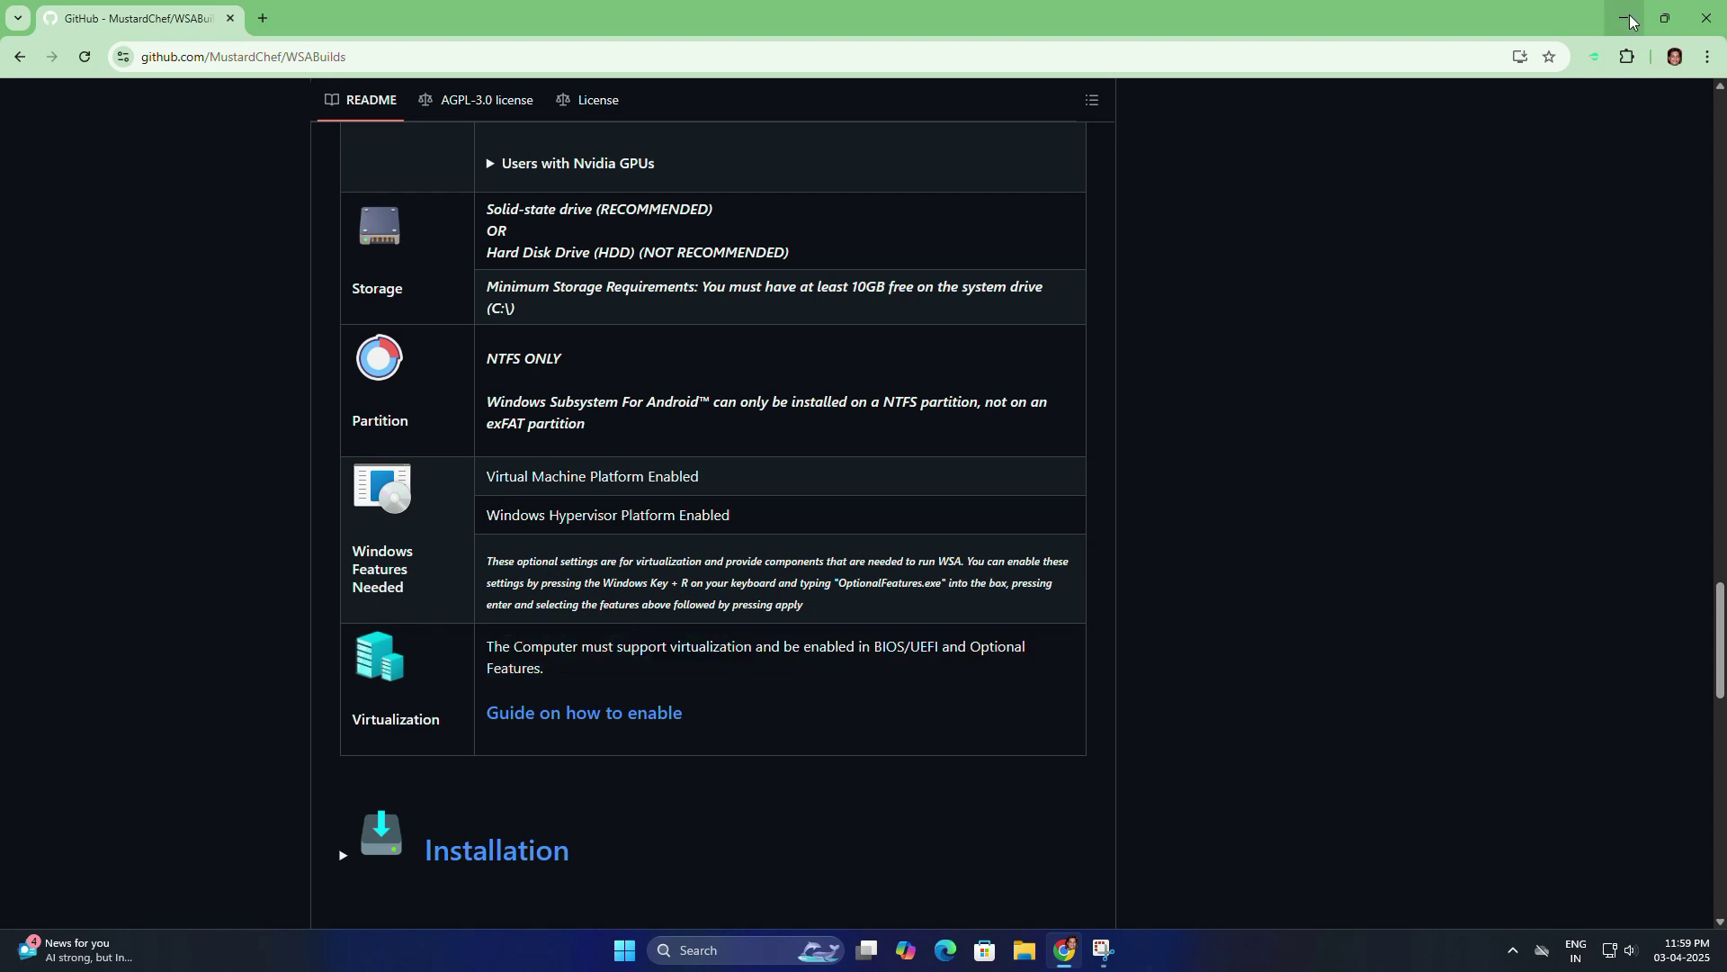
Minimize Chrome and open 'Turn Windows features on or off' by searching 'windows fea'.
left_click(1631, 21)
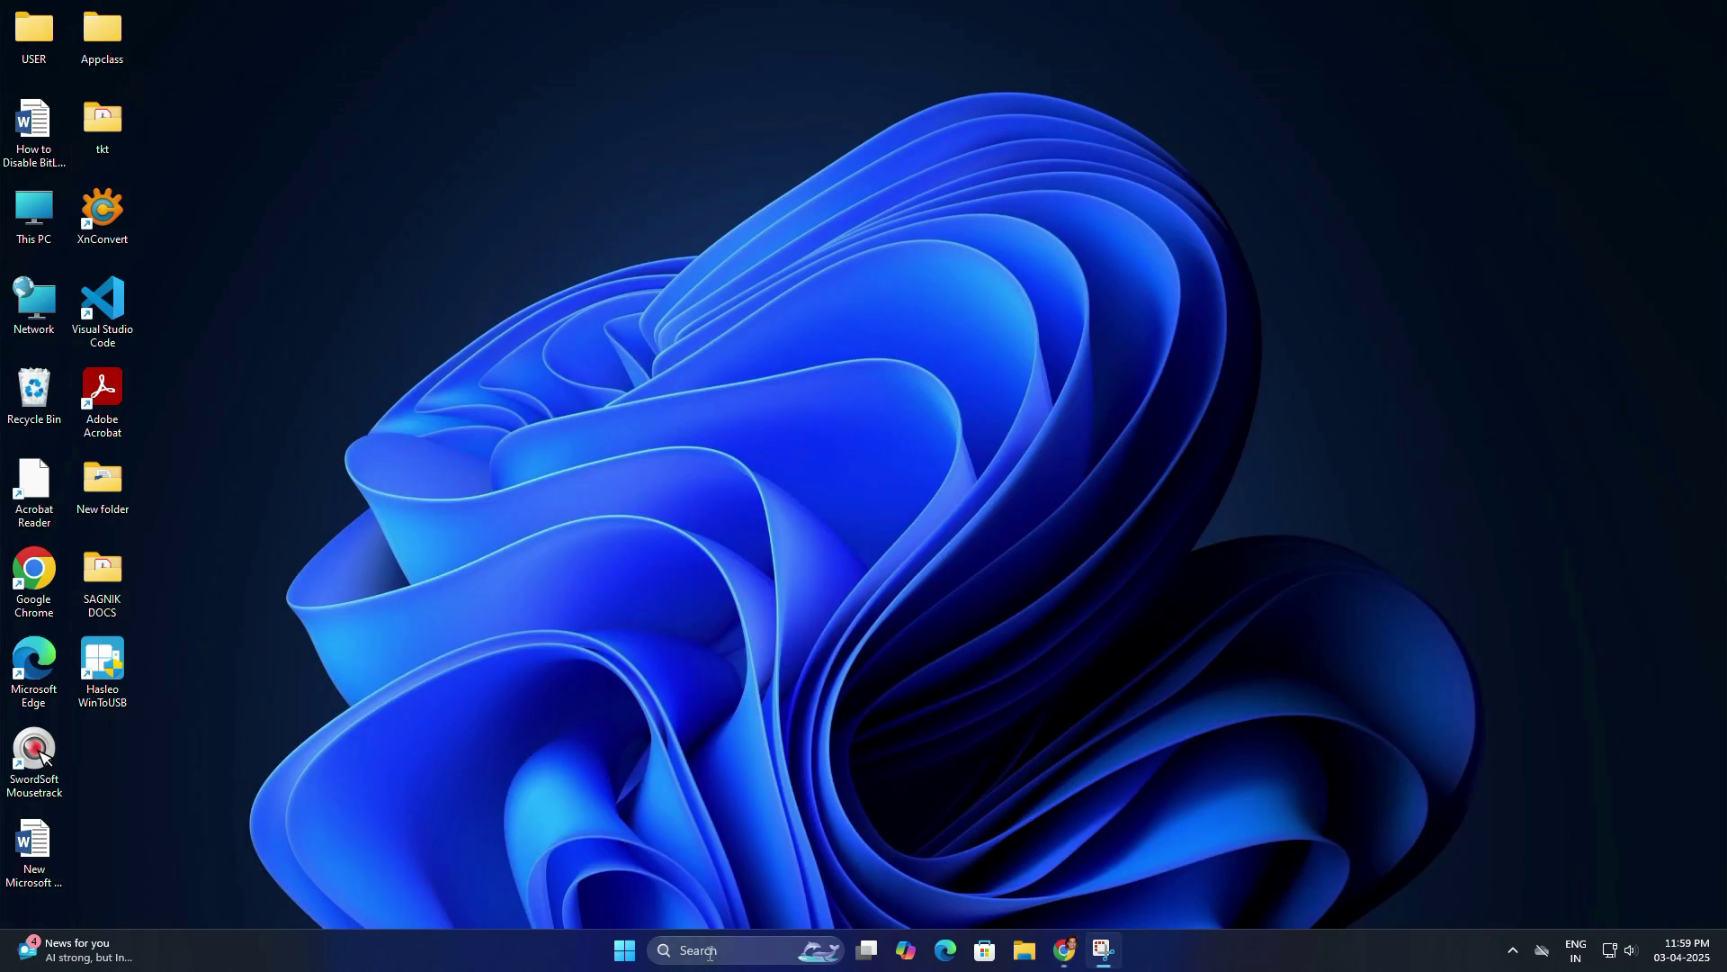
left_click(710, 951)
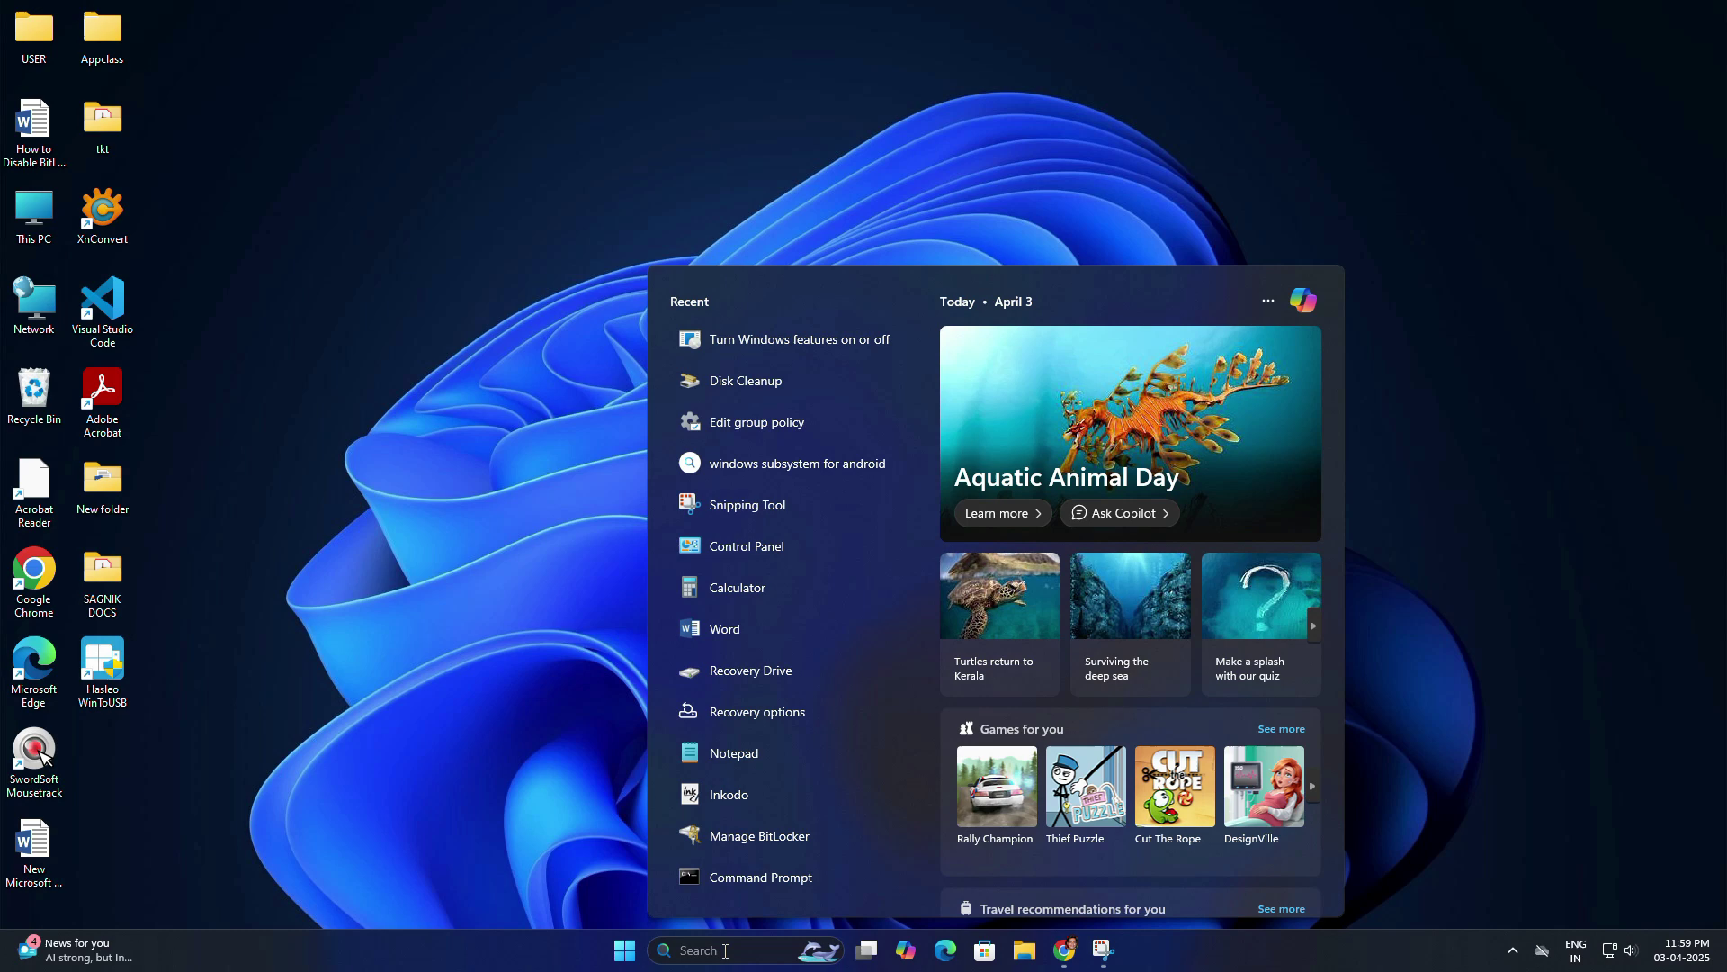
type("windows")
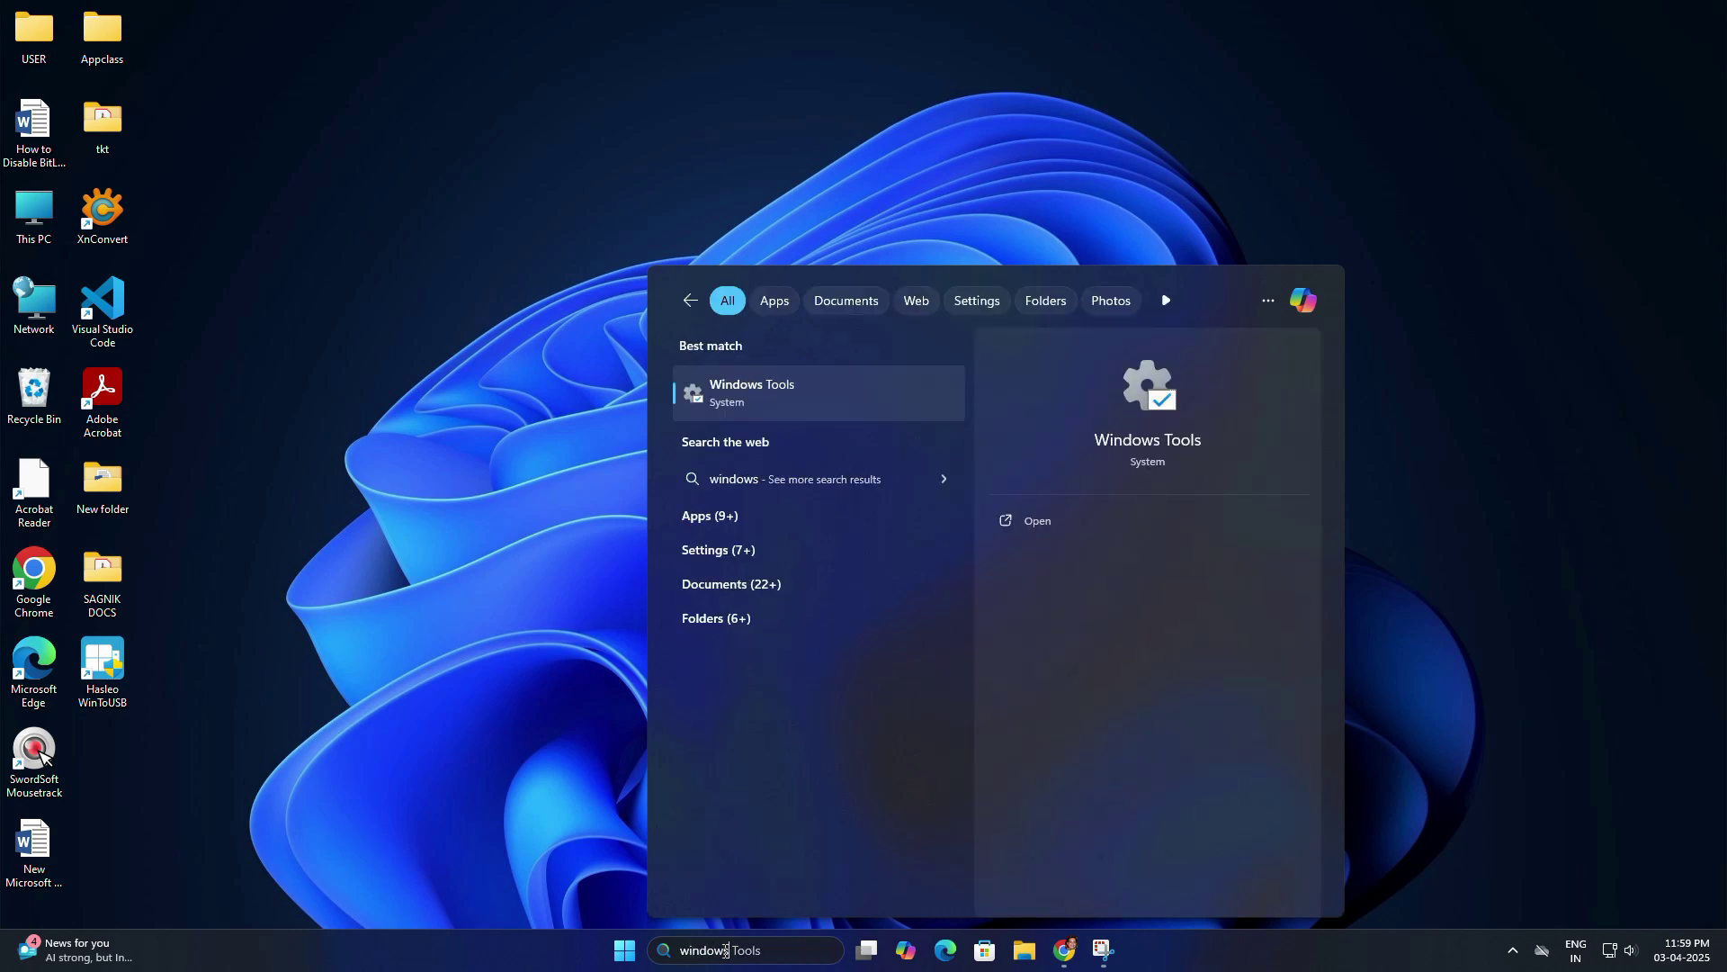
type(" fea")
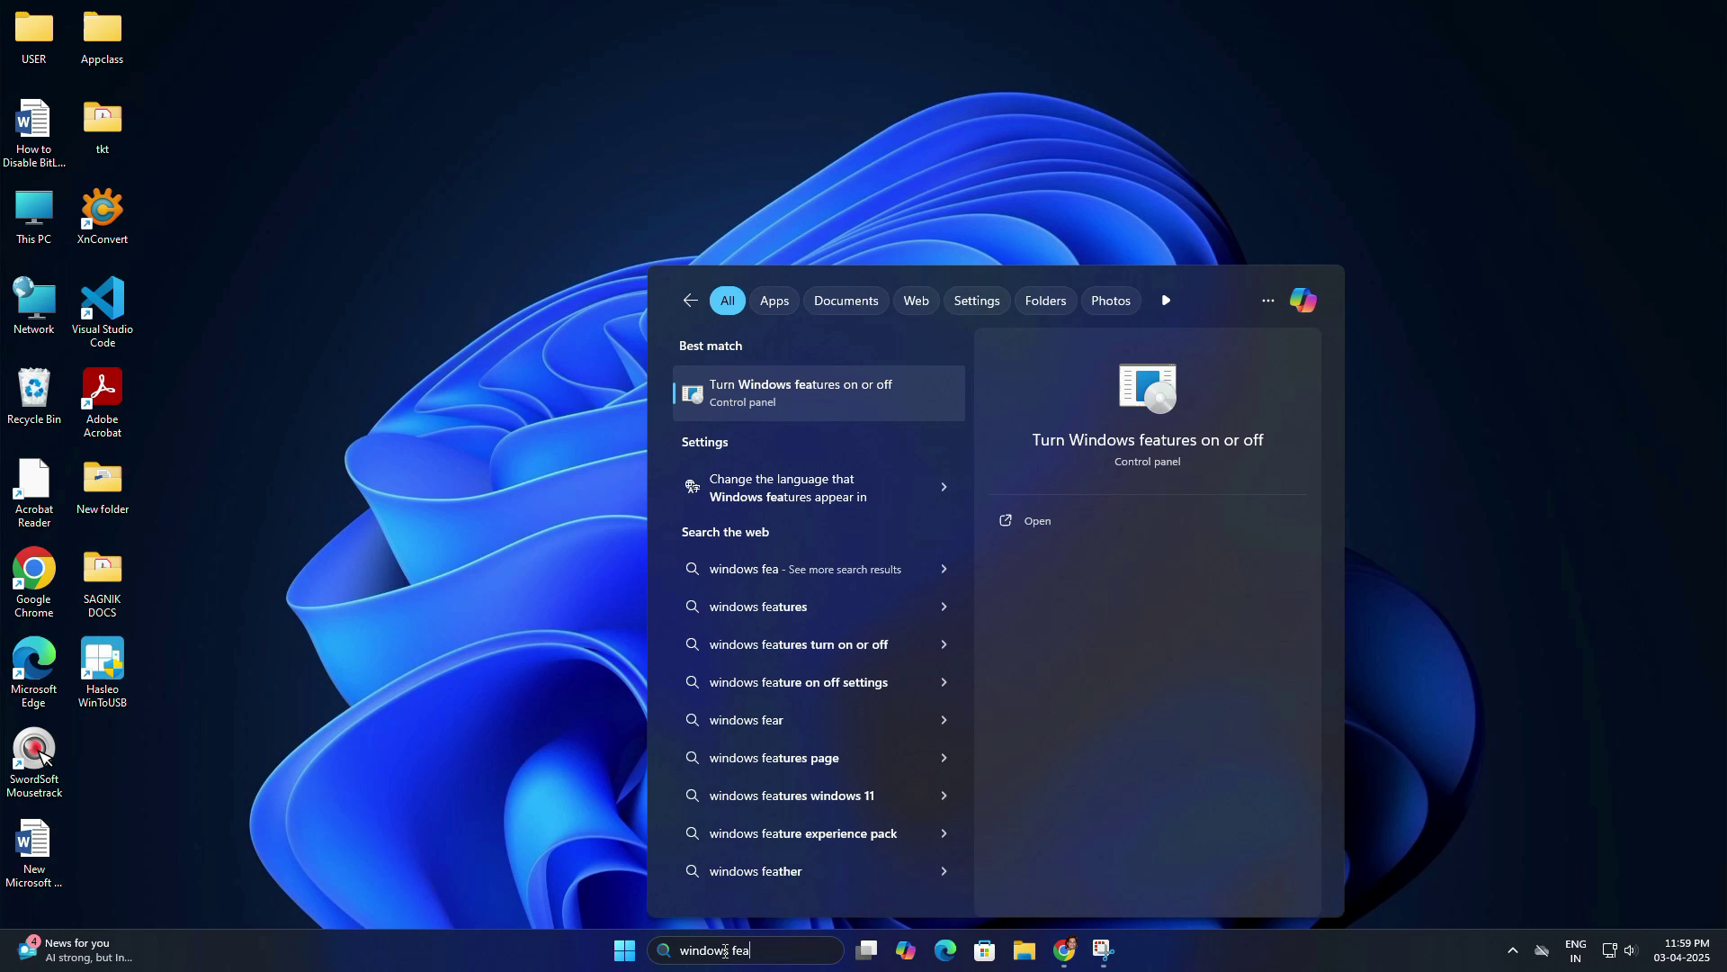
left_click(836, 385)
scroll(737, 479, "down", 4)
scroll(738, 479, "down", 2)
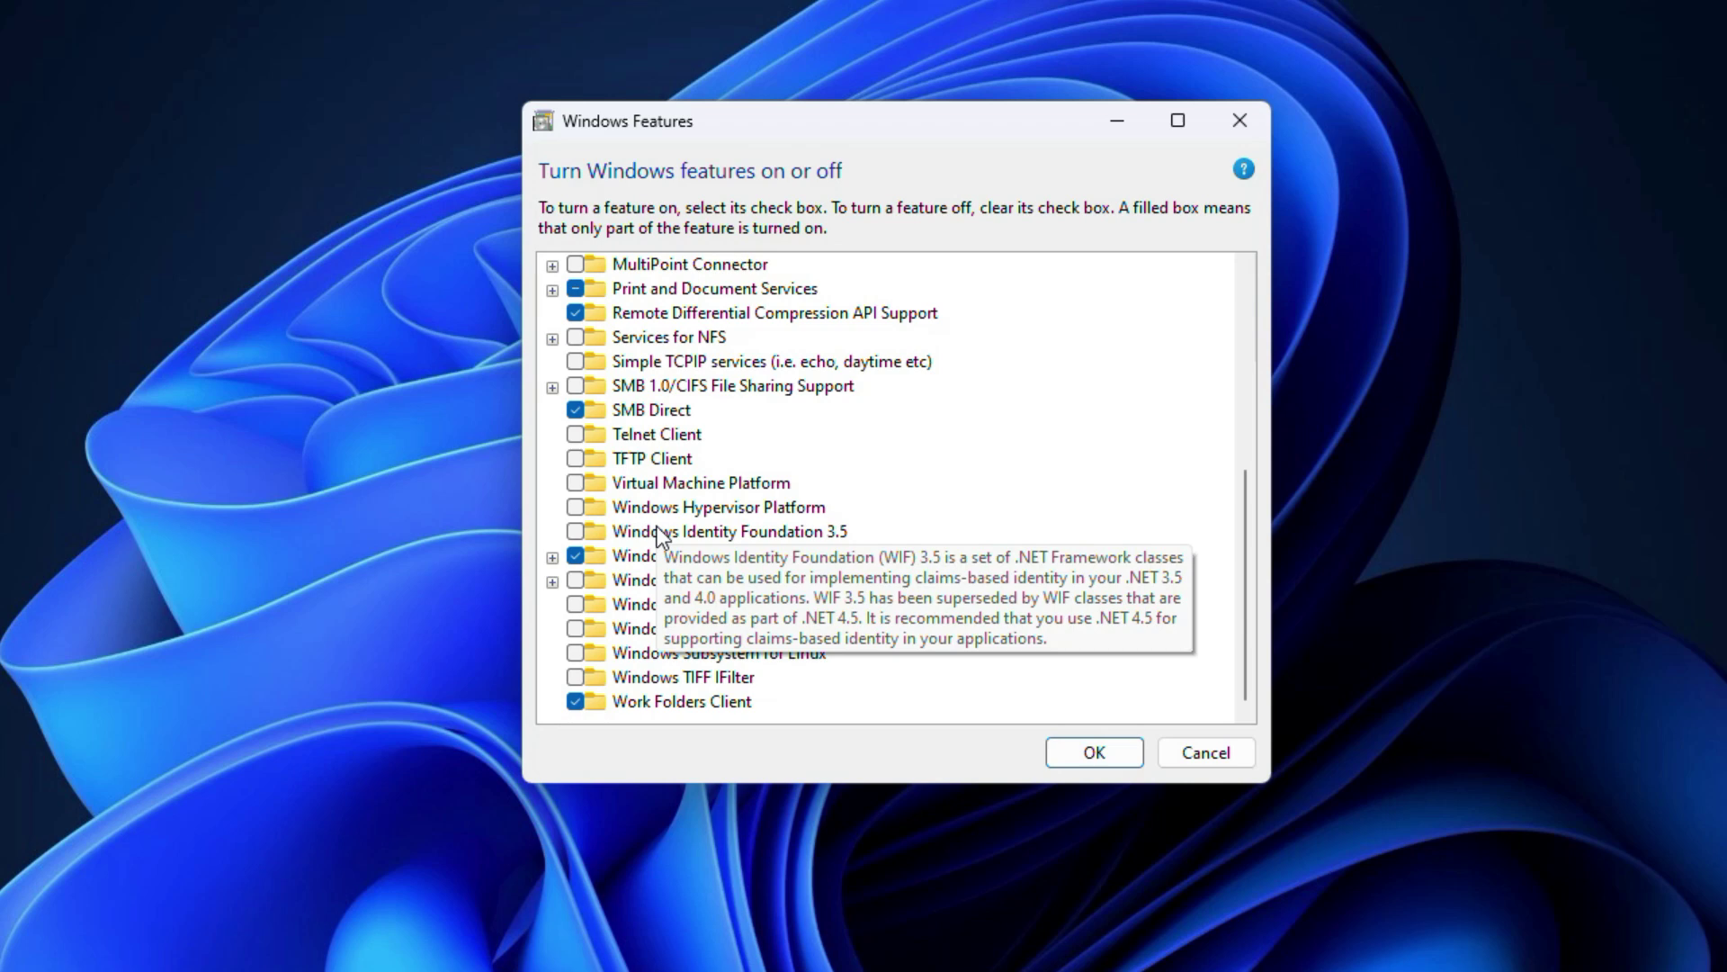
Enable Virtual Machine Platform, Windows Hypervisor Platform and Windows Subsystem for Linux, and confirm.
left_click(575, 485)
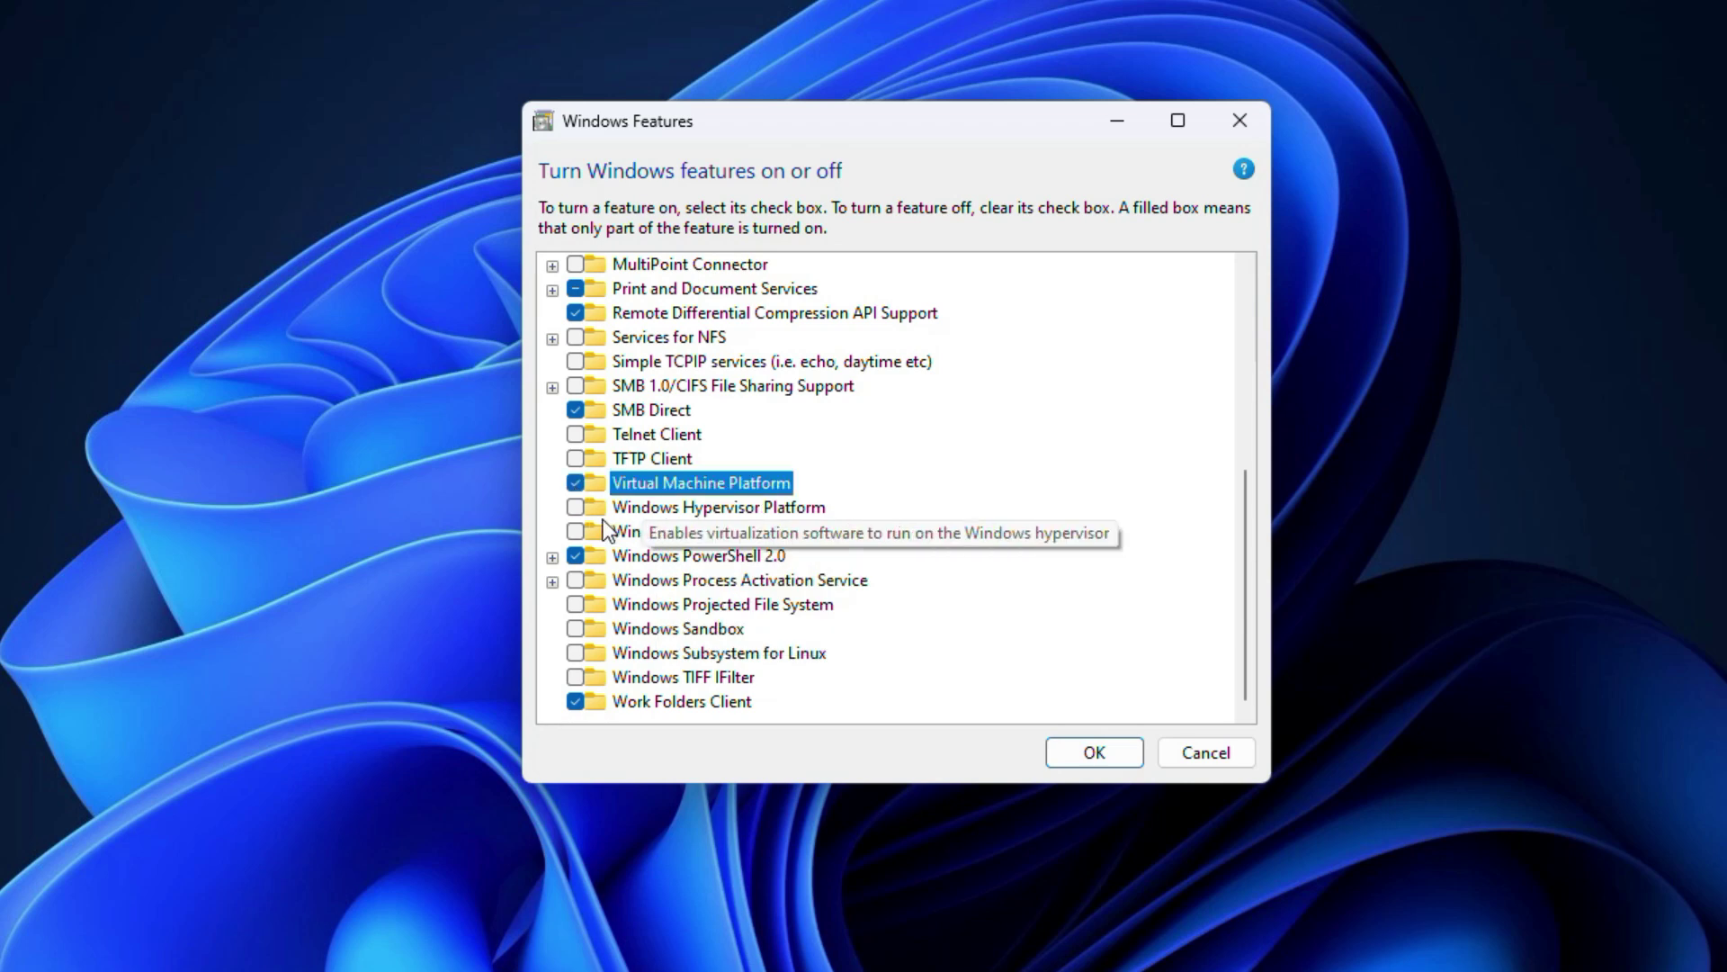
left_click(575, 507)
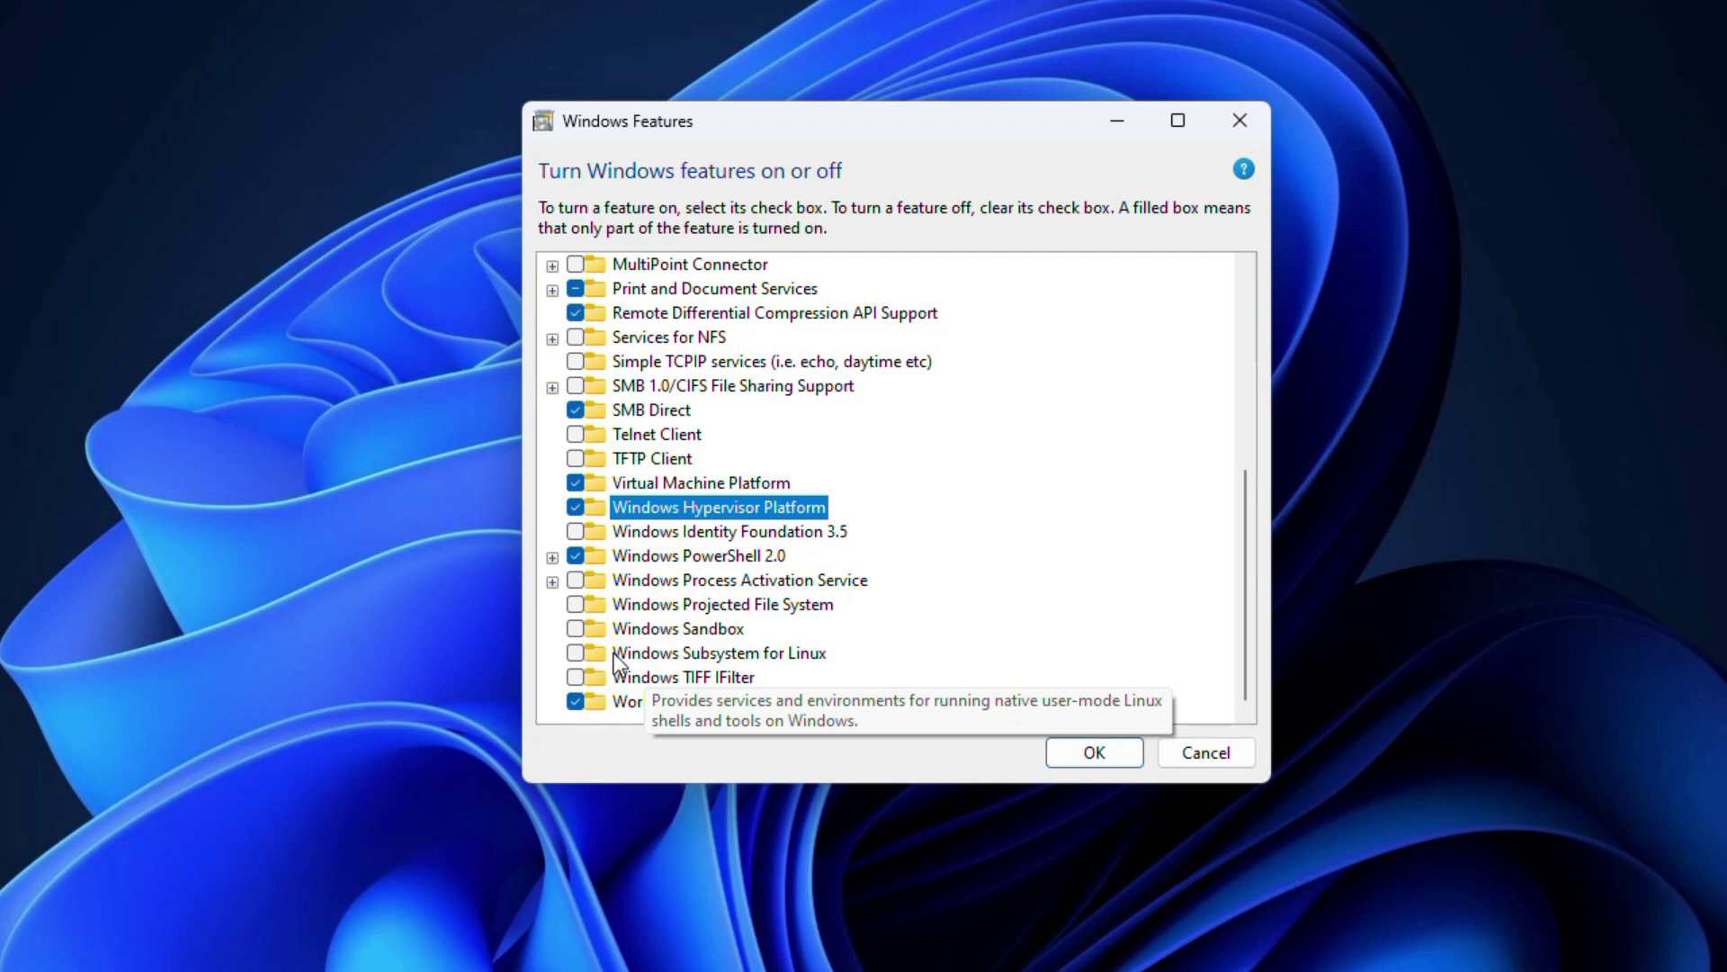
left_click(574, 653)
left_click(1094, 752)
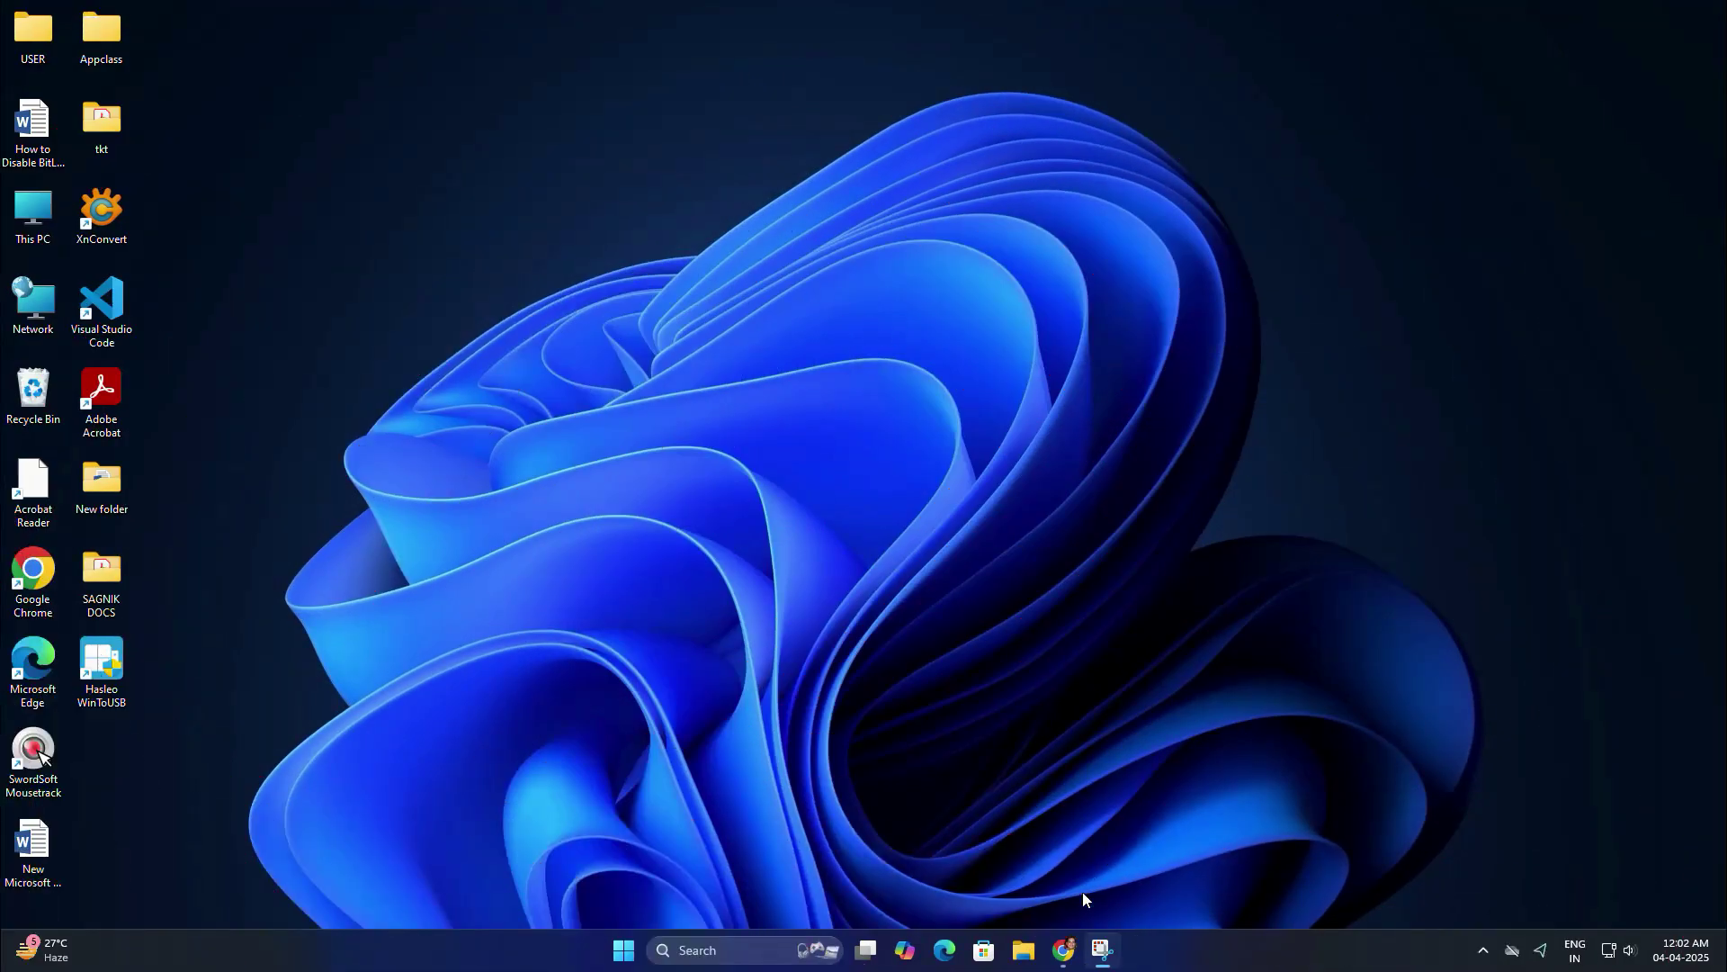
Return to the WSABuilds page and open the Windows 11 x64 stable release.
left_click(1063, 950)
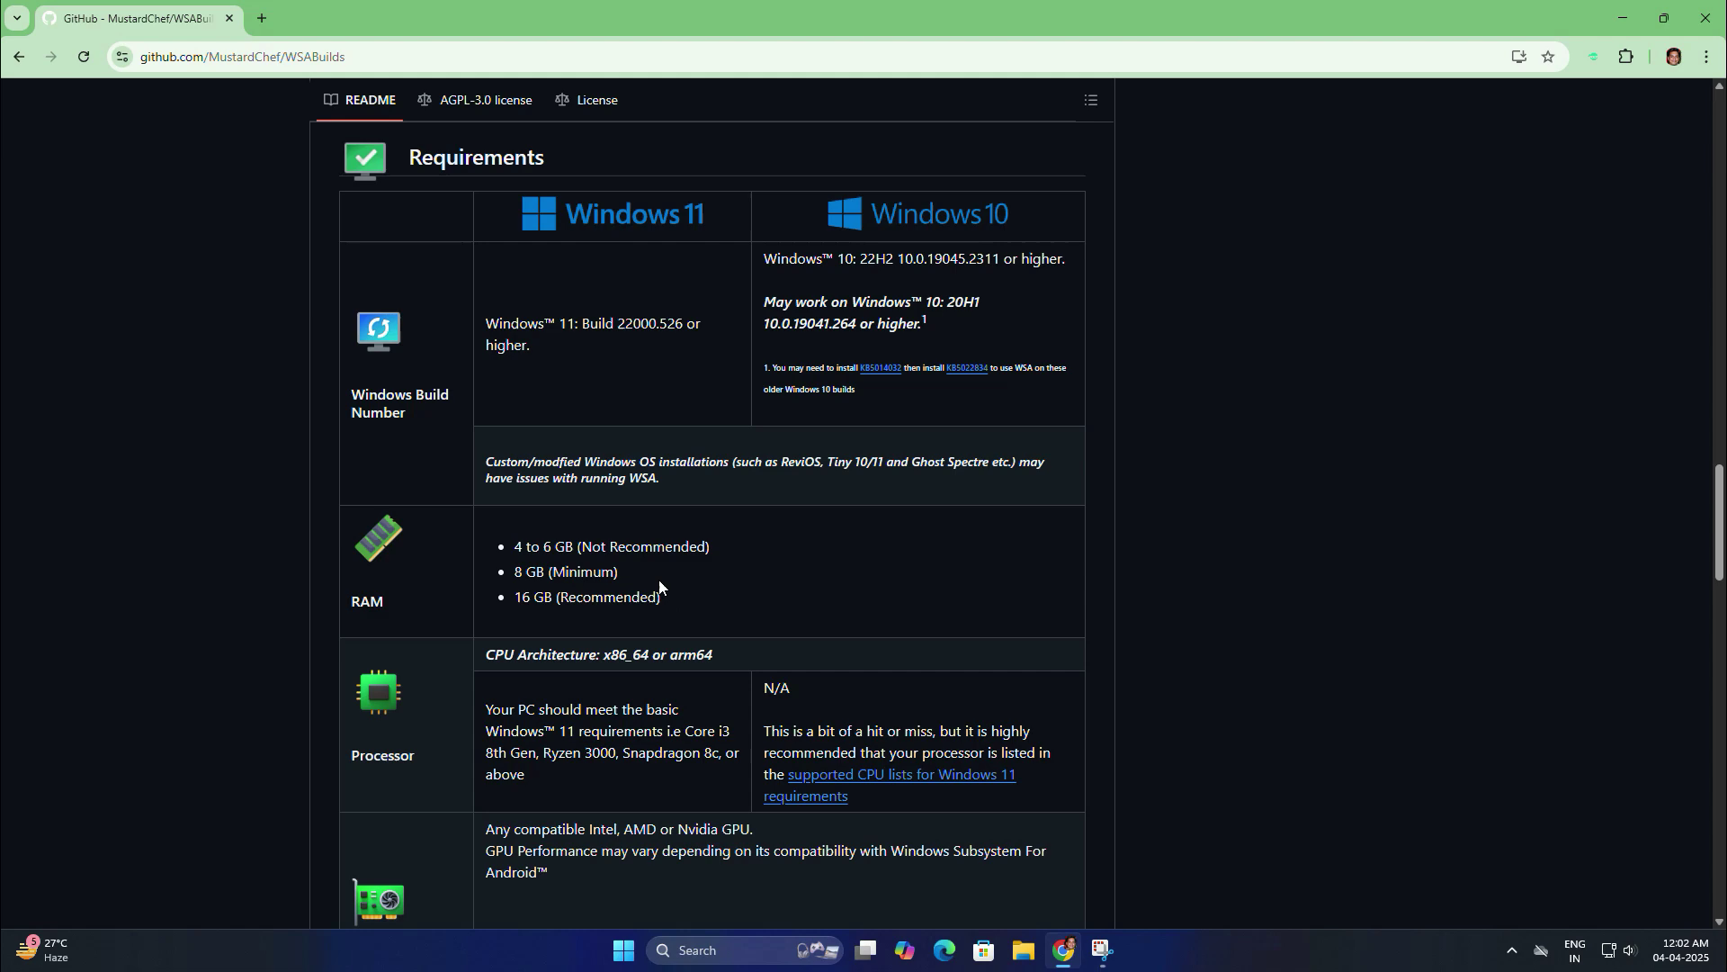
scroll(661, 589, "up", 3)
scroll(667, 599, "up", 5)
scroll(668, 603, "up", 1)
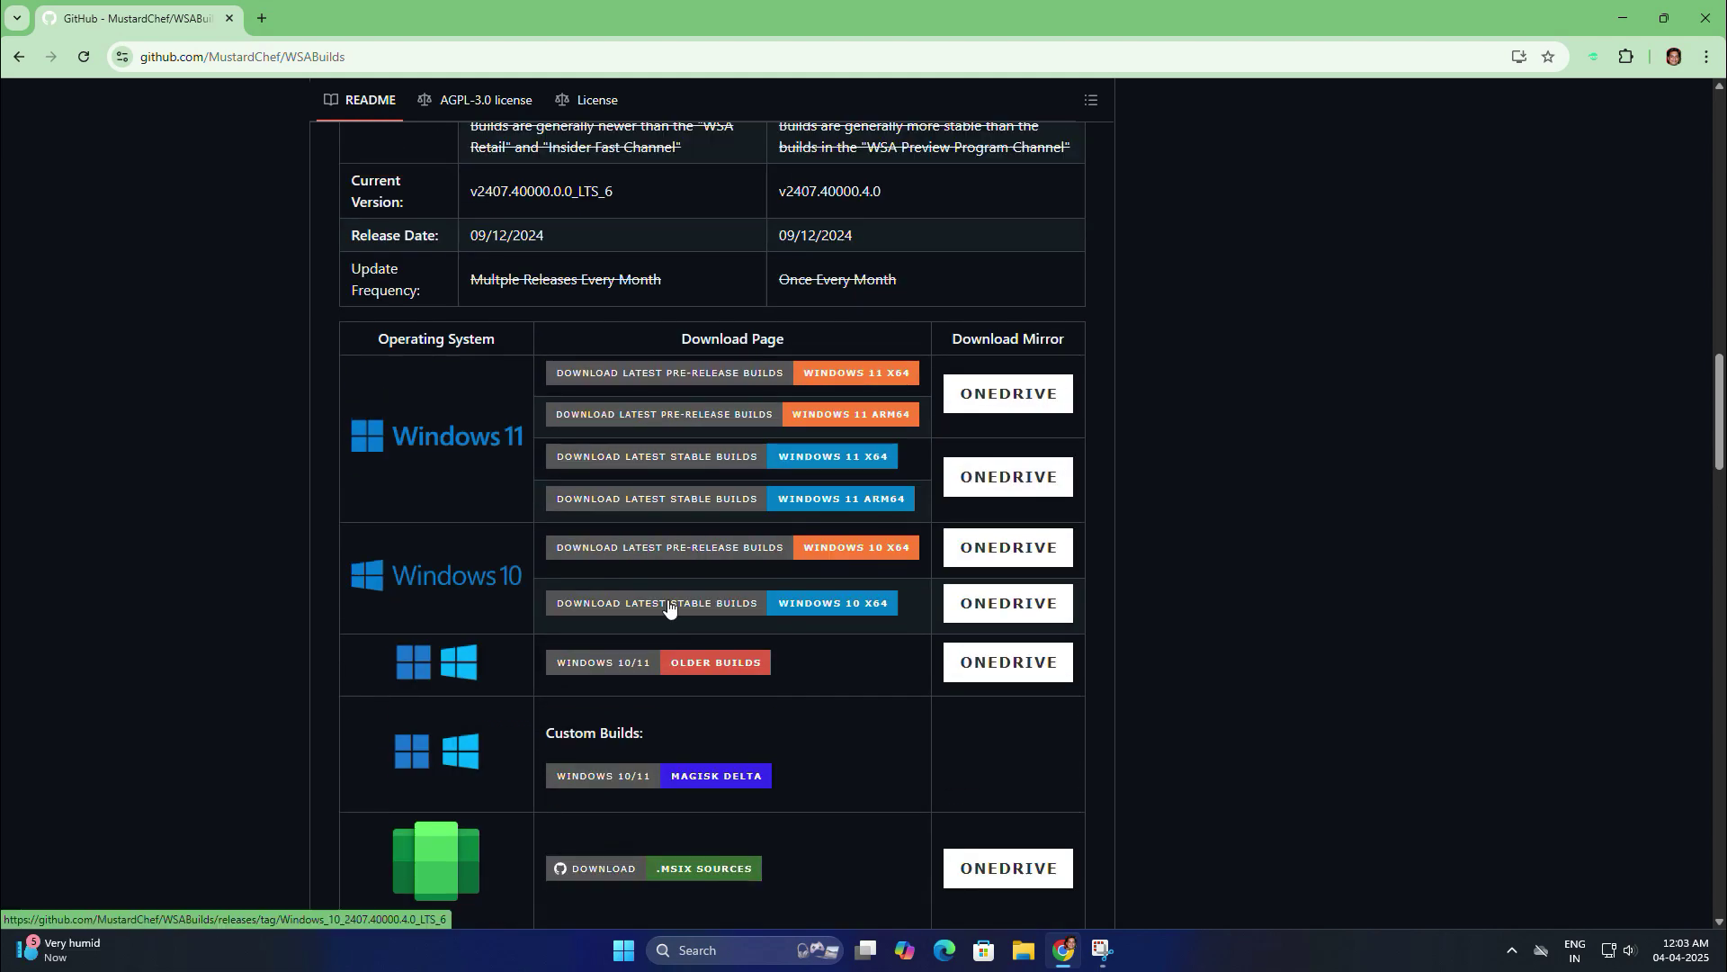
scroll(667, 604, "up", 5)
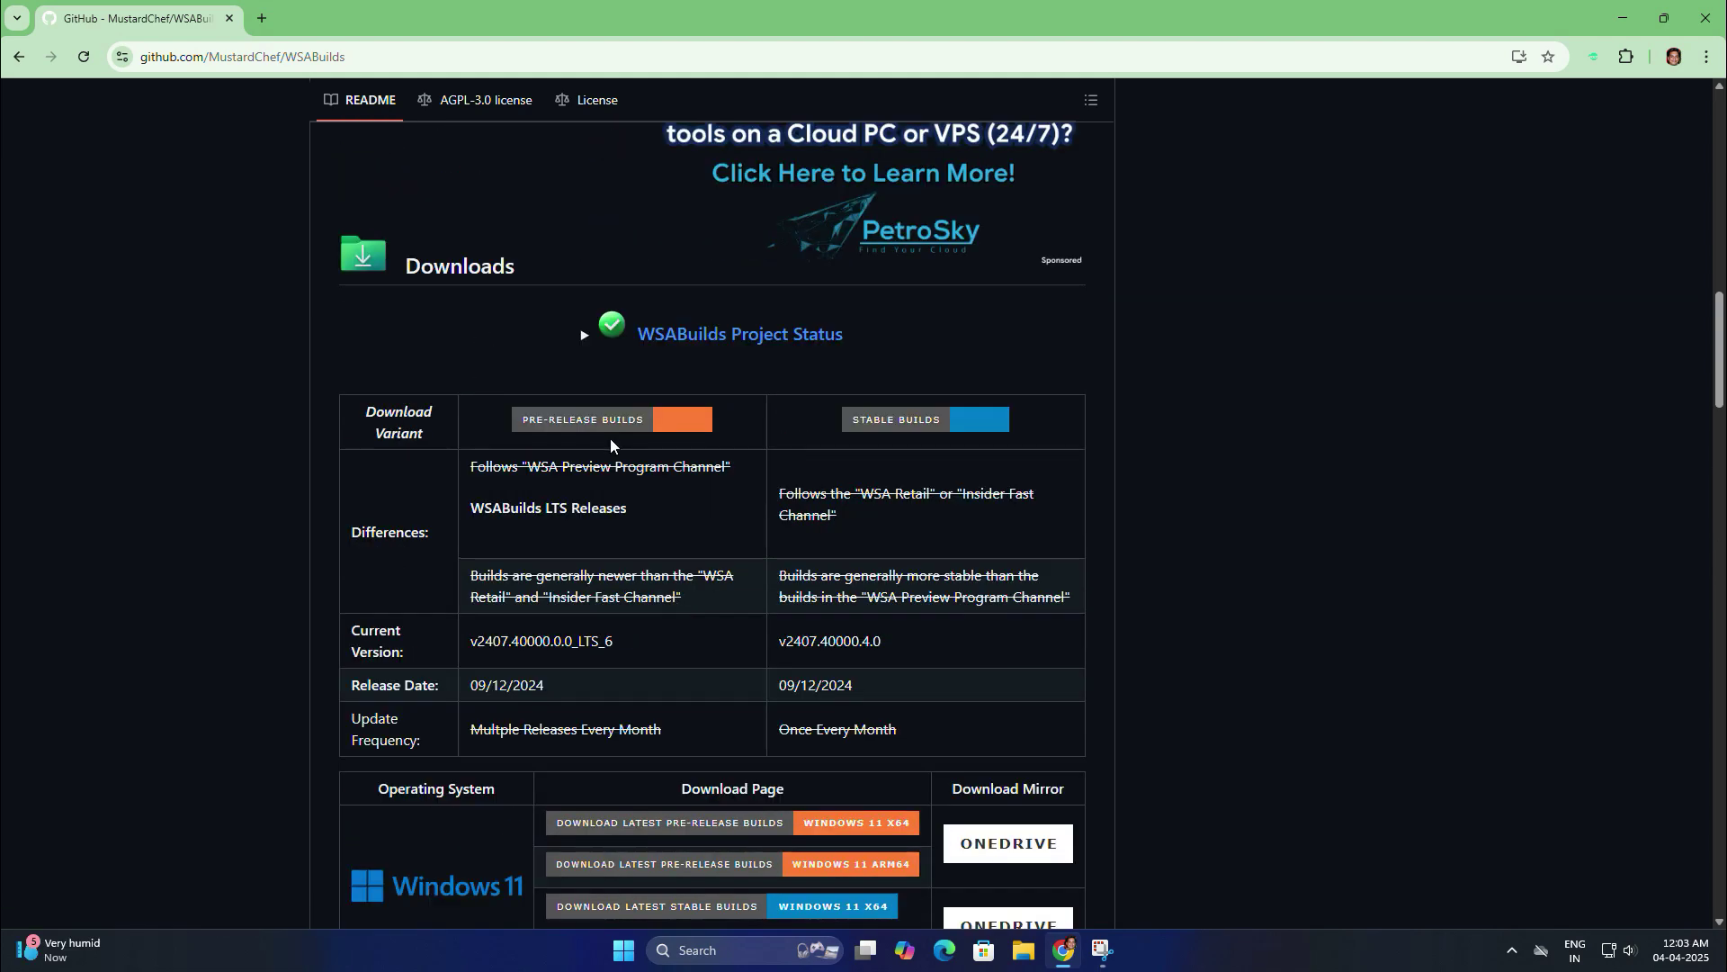
scroll(610, 439, "down", 5)
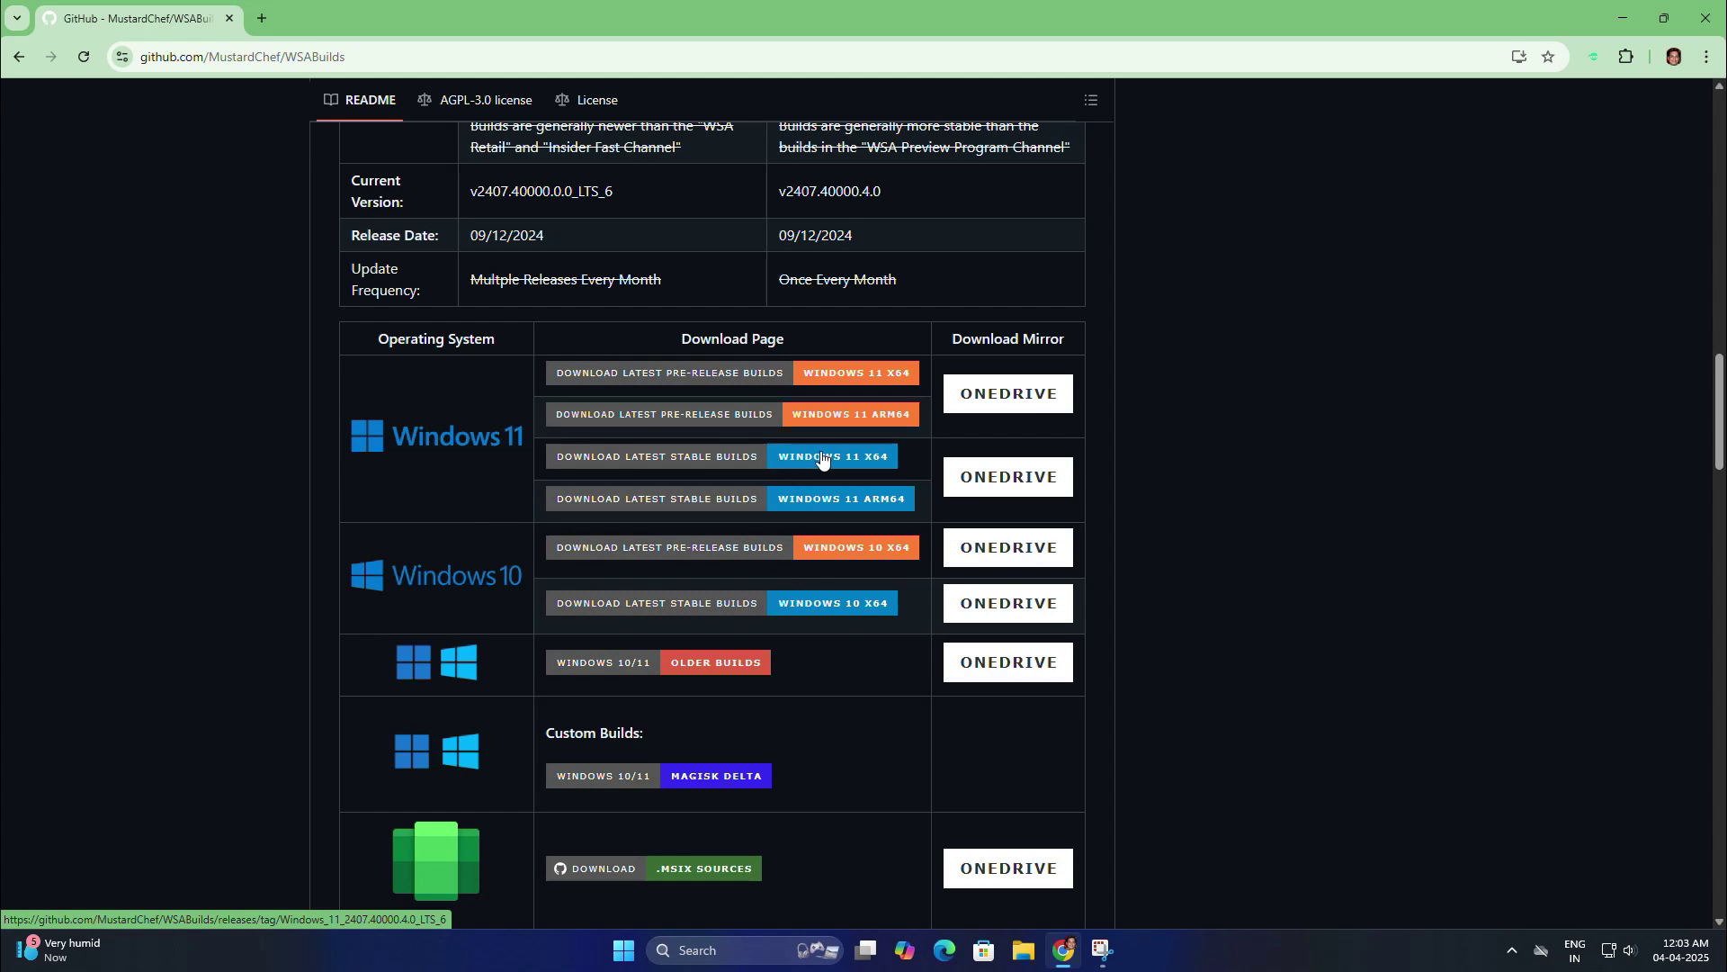
left_click(820, 458)
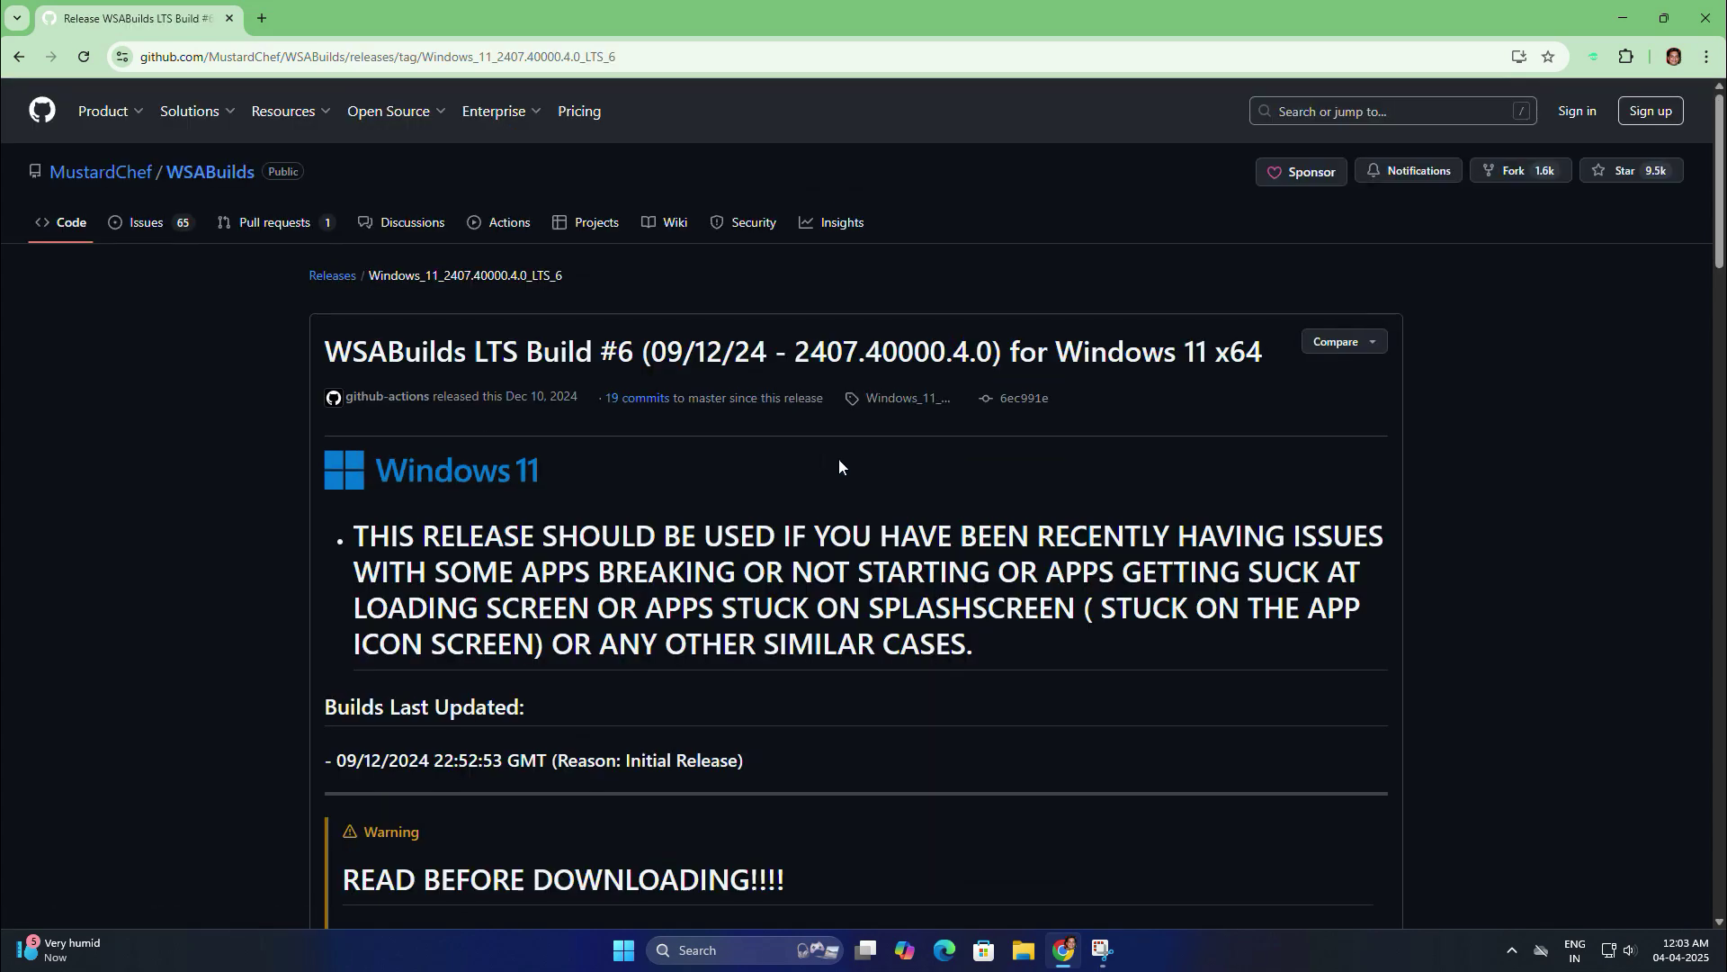
Download the WSA_2407.40000.4.0_x64 GApps NoAmazon .7z asset and check the downloads panel.
scroll(878, 435, "down", 2)
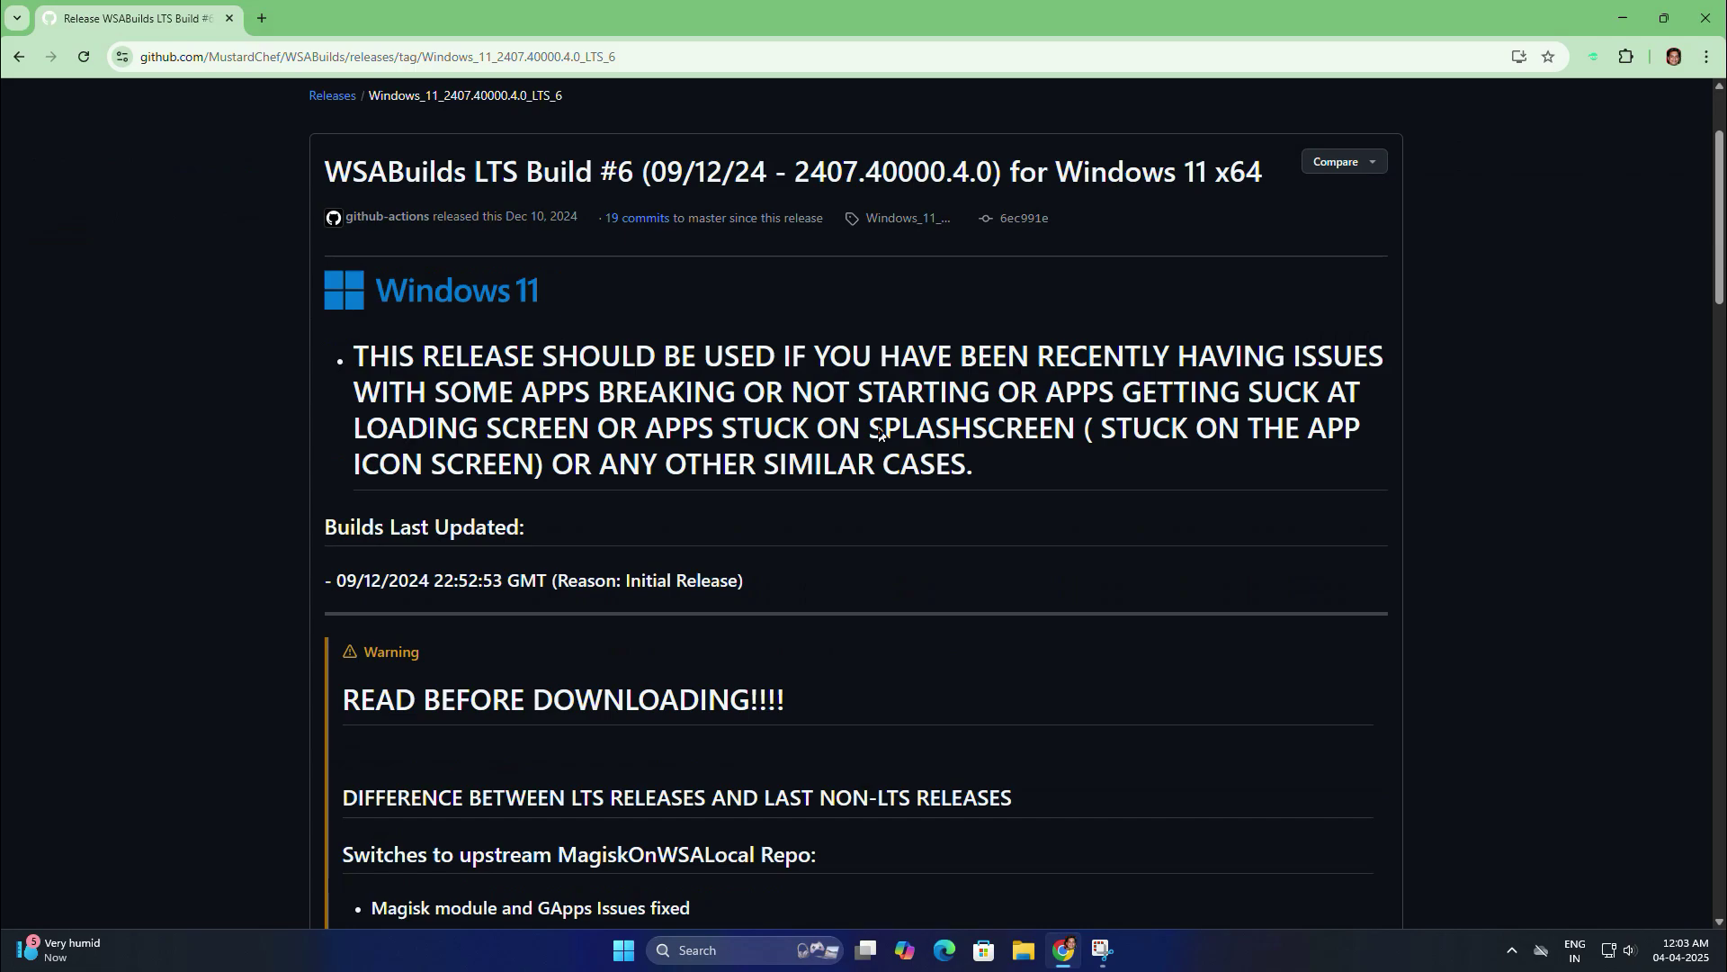
scroll(878, 434, "down", 3)
scroll(878, 434, "down", 10)
scroll(878, 435, "down", 10)
scroll(879, 433, "down", 8)
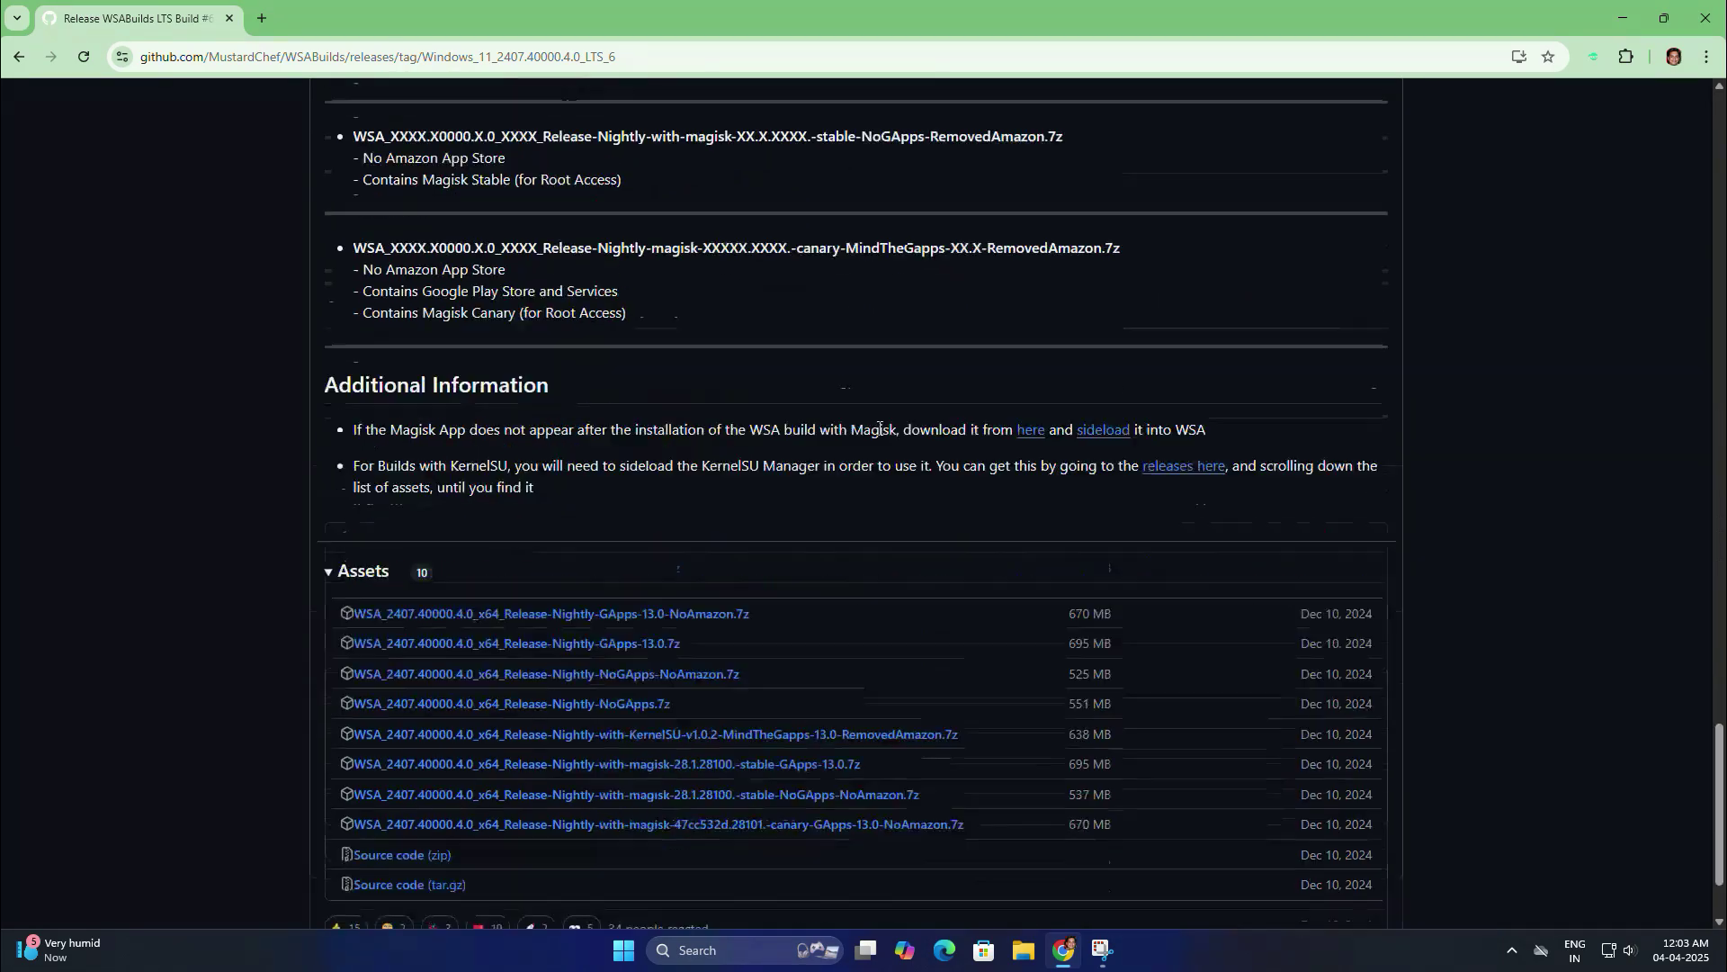
scroll(879, 432, "down", 2)
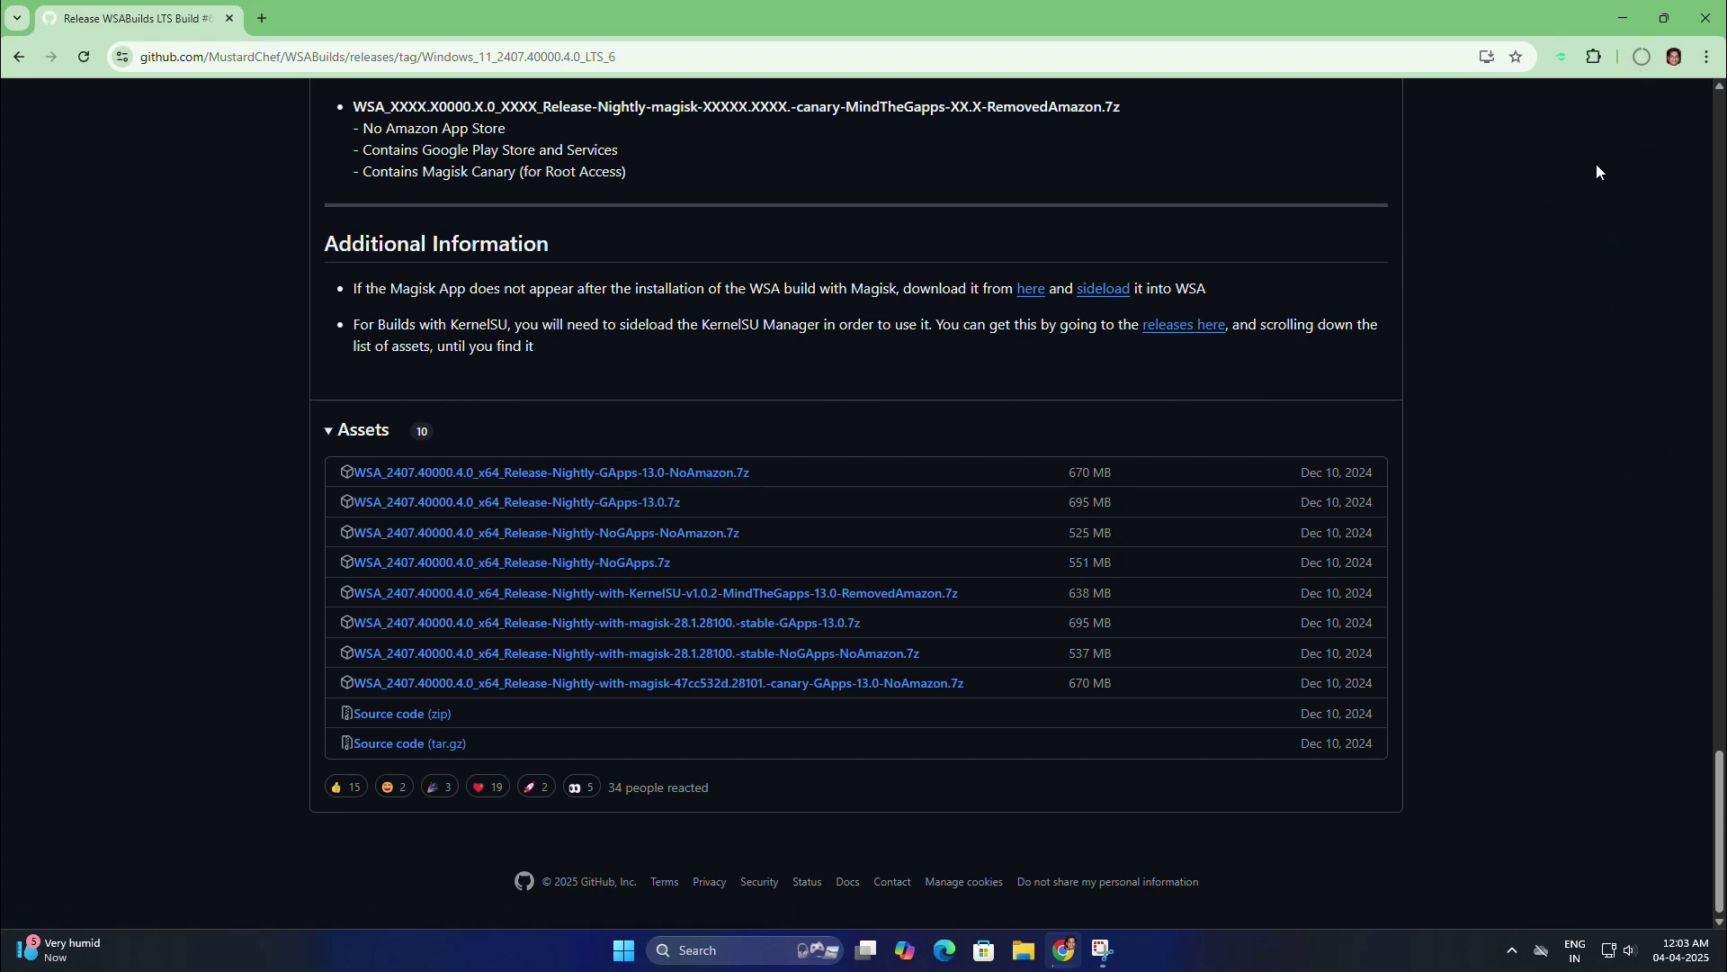
left_click(1643, 58)
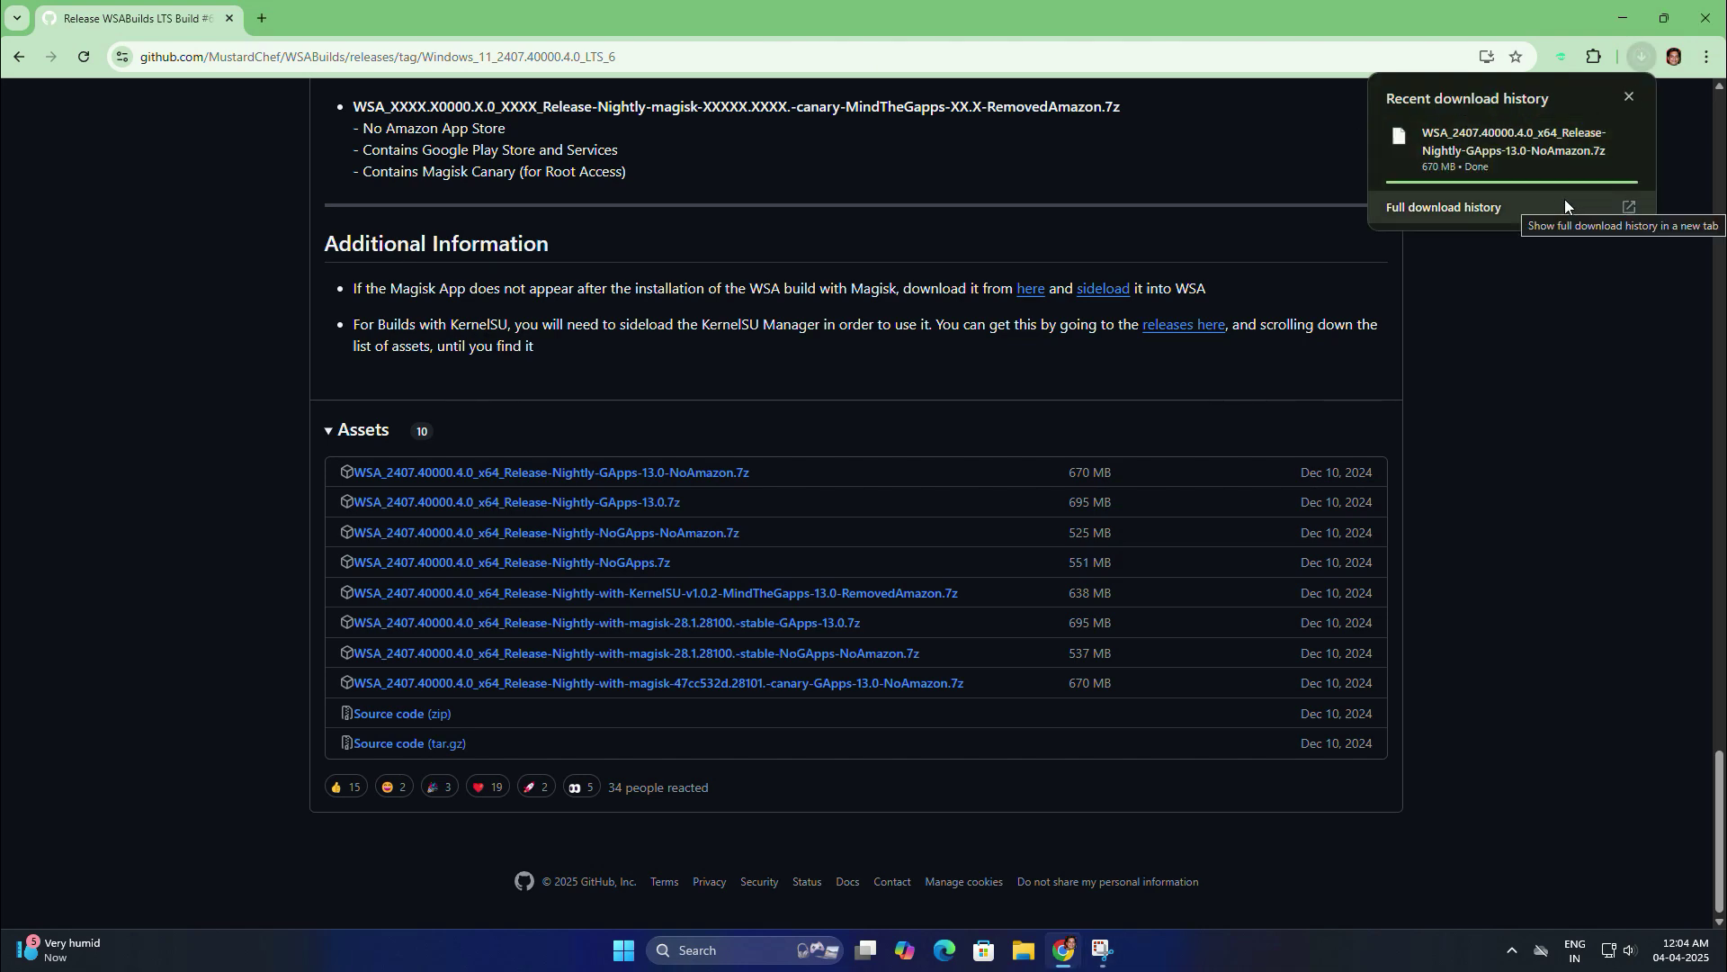
left_click(1639, 57)
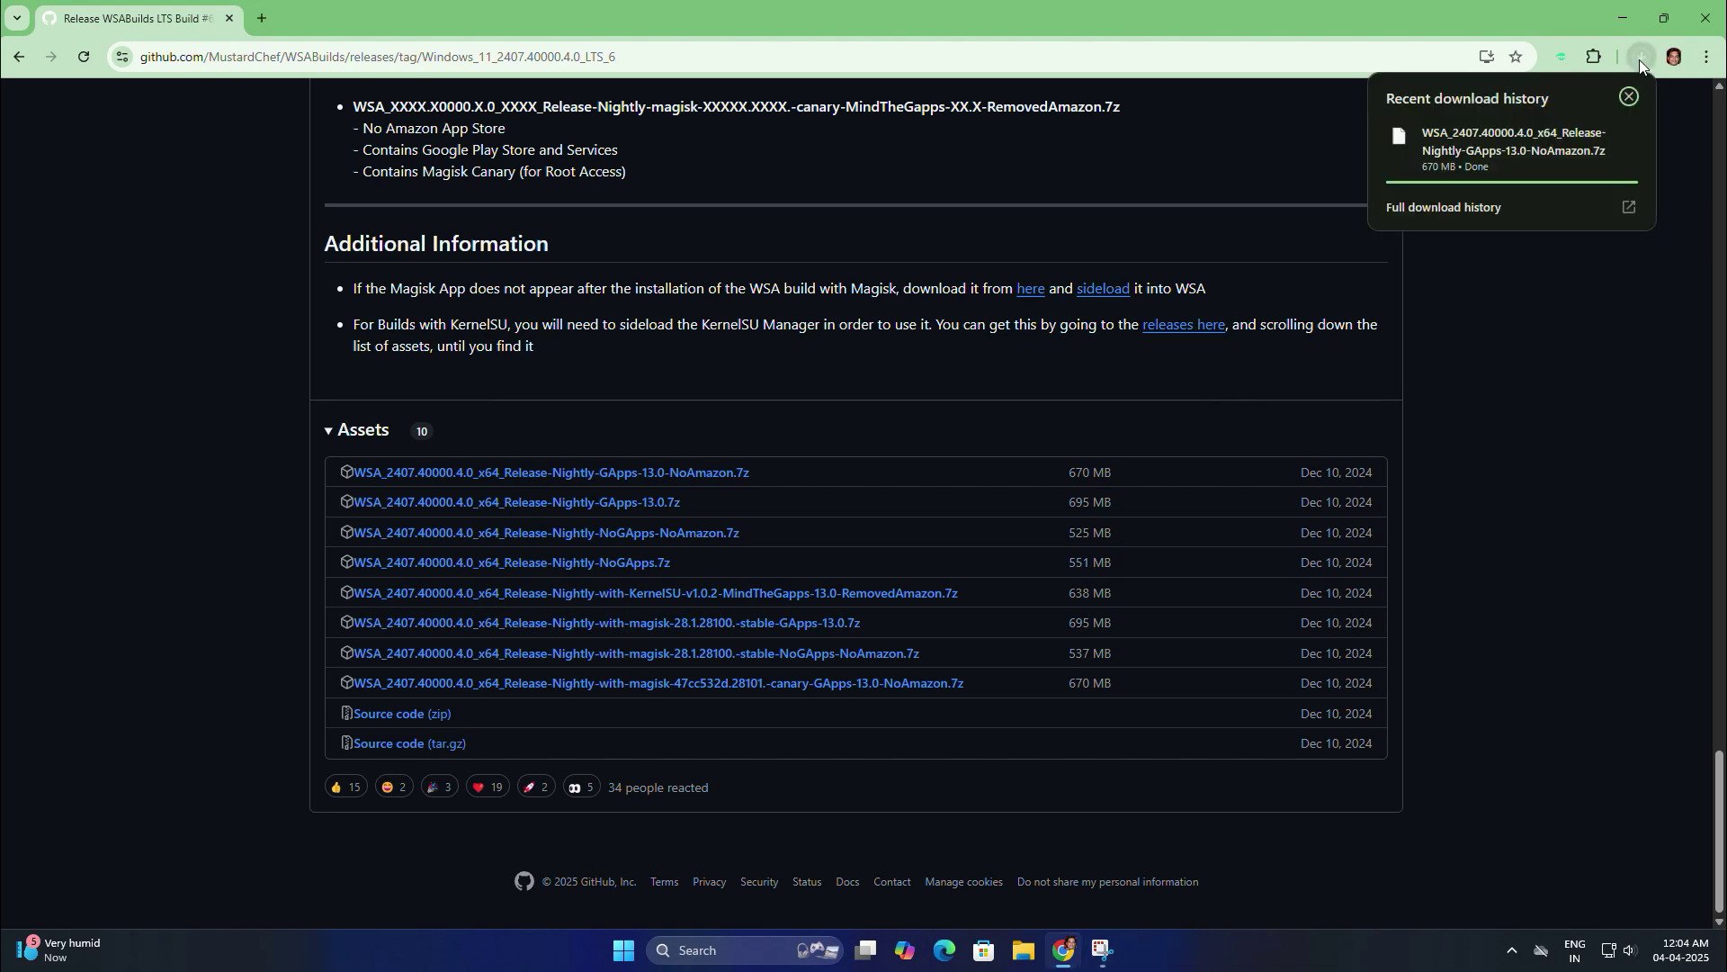
Move the downloaded WSA archive into the WSA folder on the desktop.
left_click(1592, 135)
right_click(819, 363)
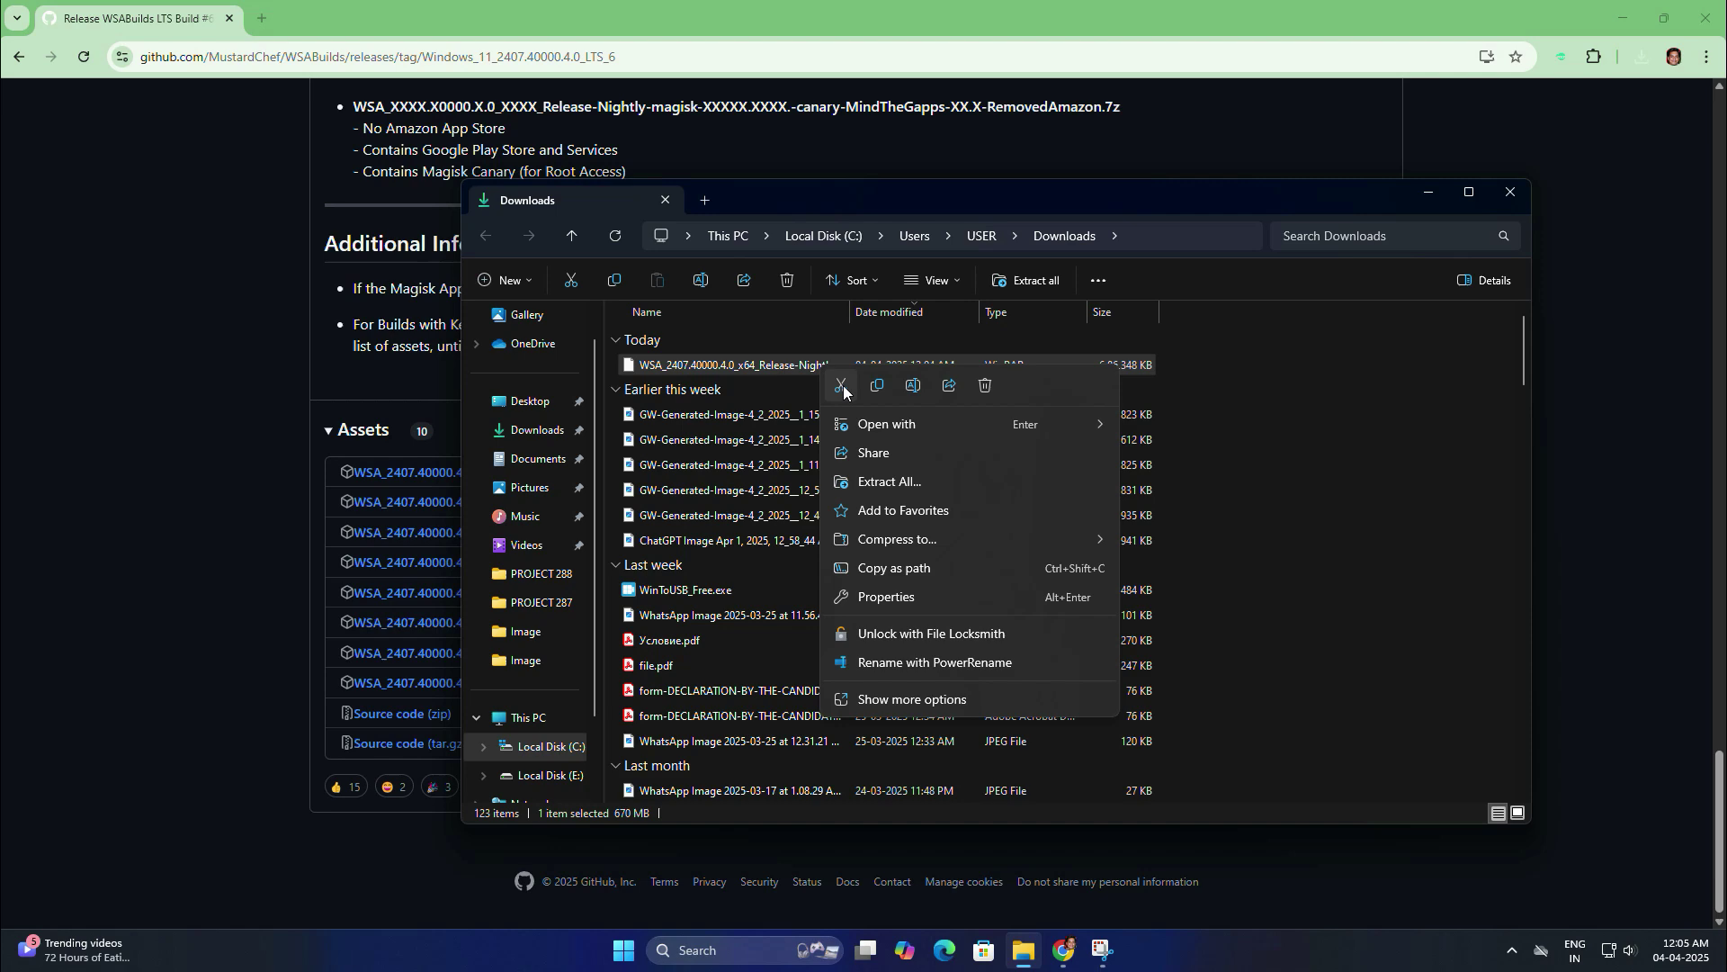
left_click(1514, 199)
double_click(239, 211)
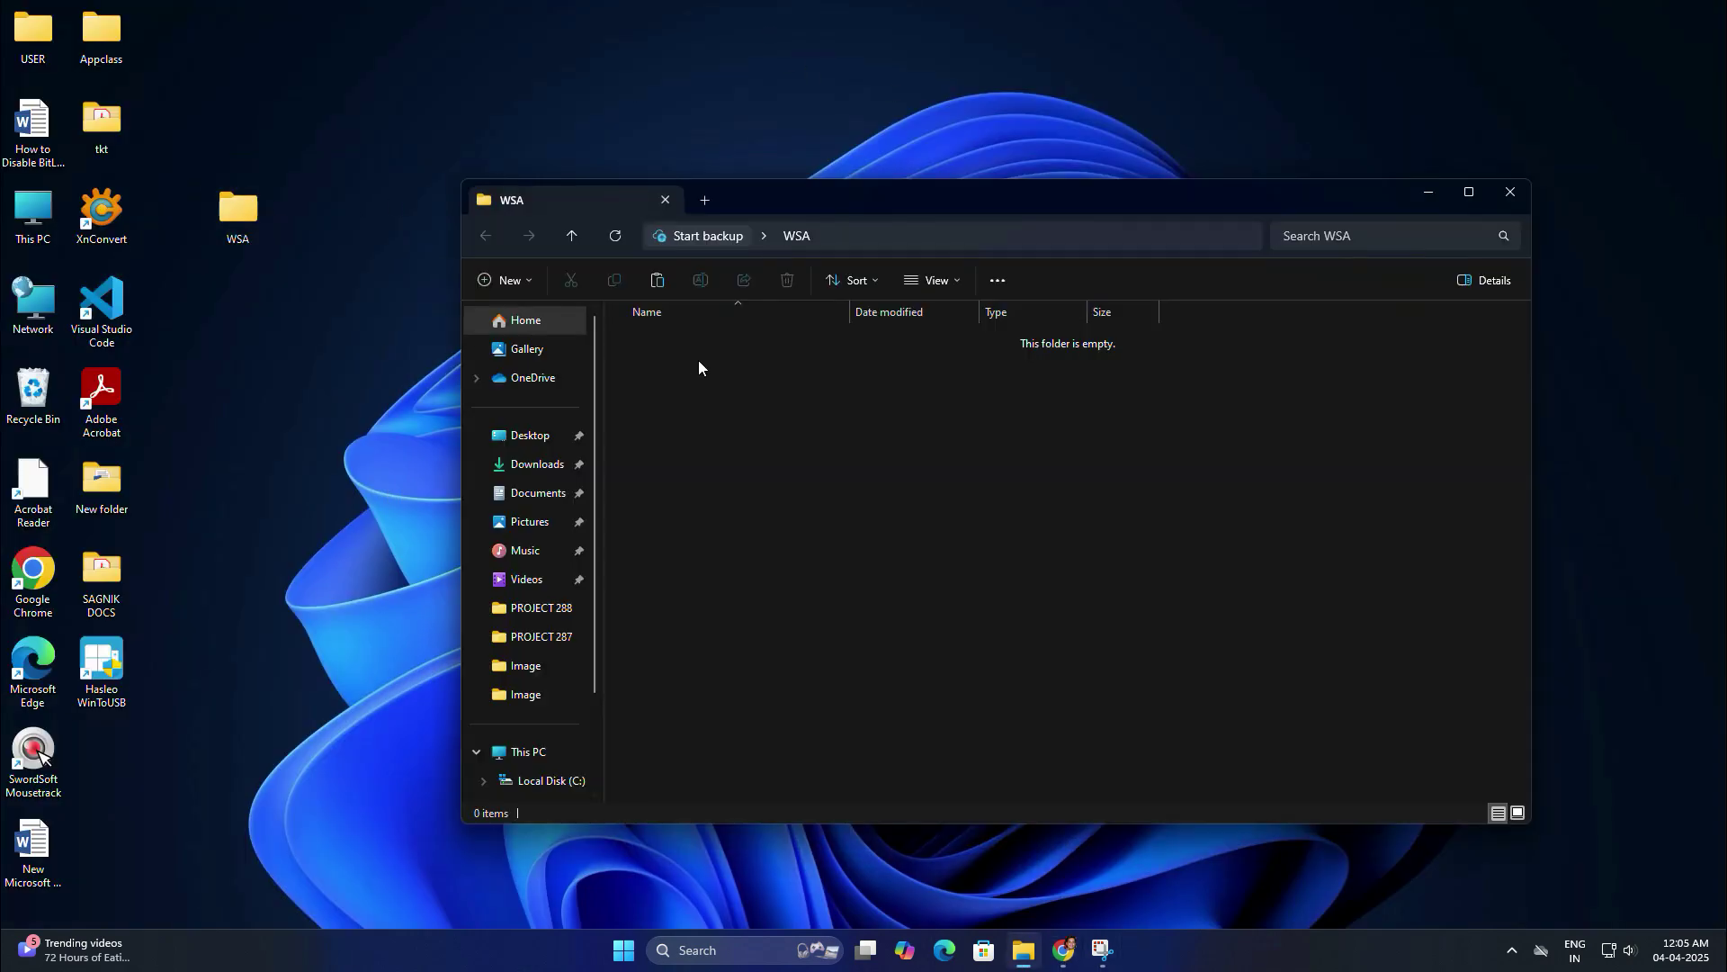
right_click(698, 366)
left_click(753, 407)
left_click_drag(841, 201, 783, 185)
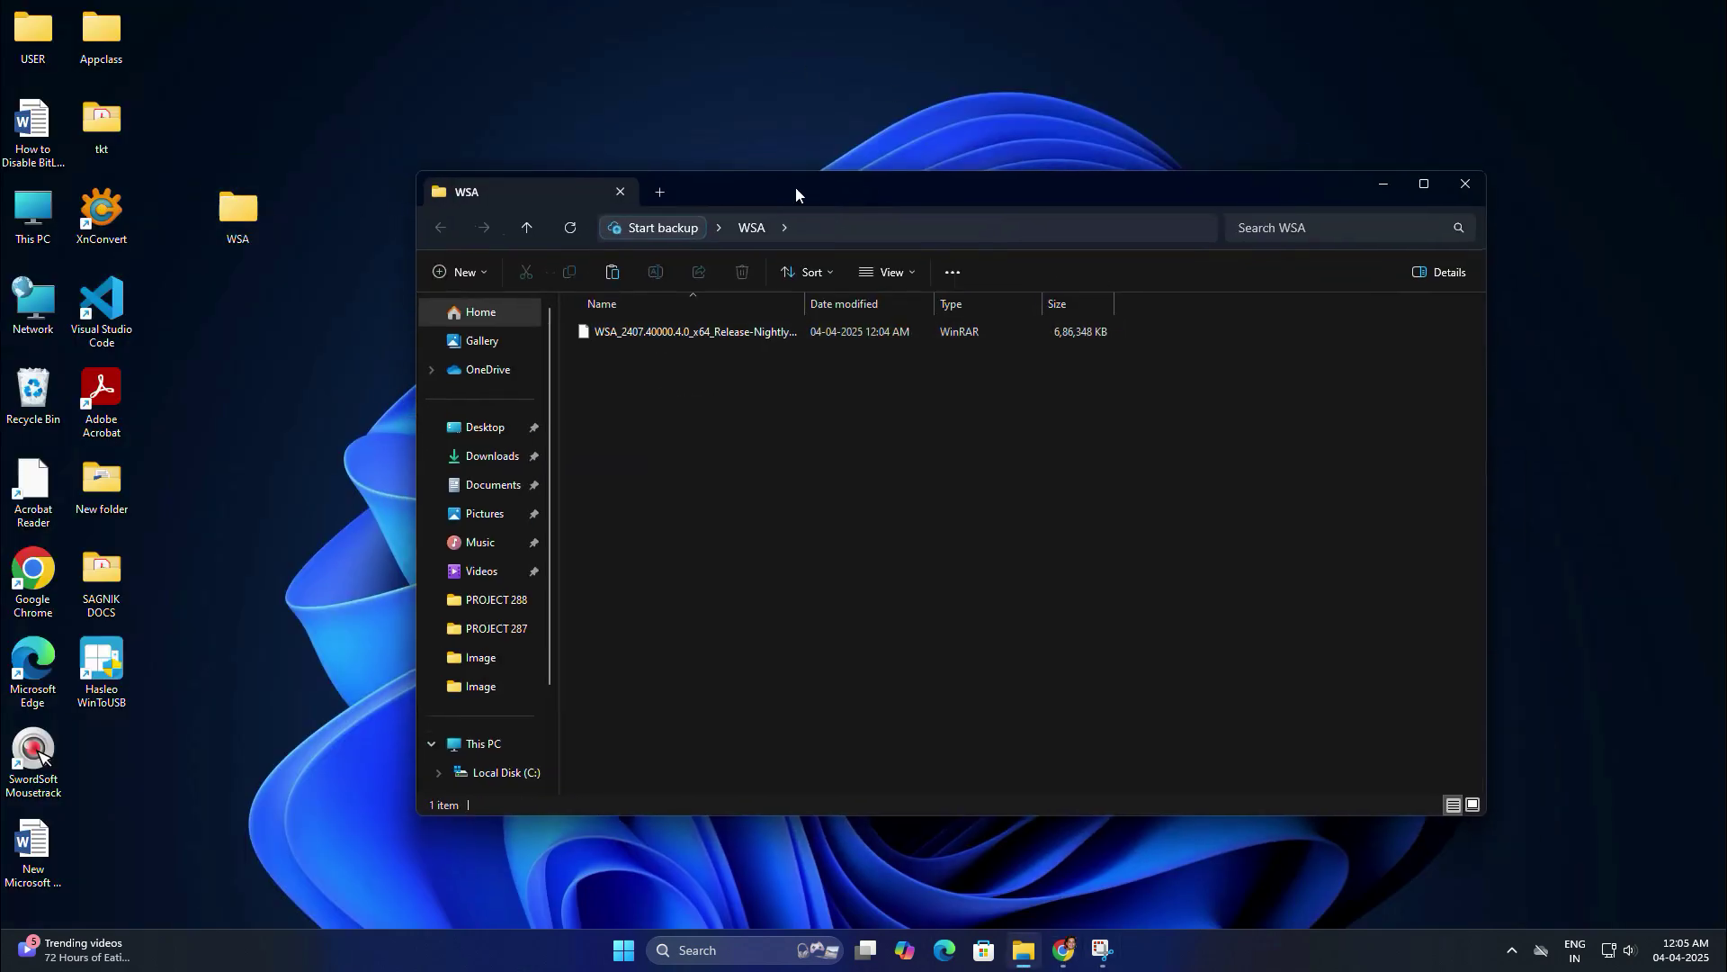
Extract the WSA archive into a same-named folder inside the WSA folder.
right_click(732, 322)
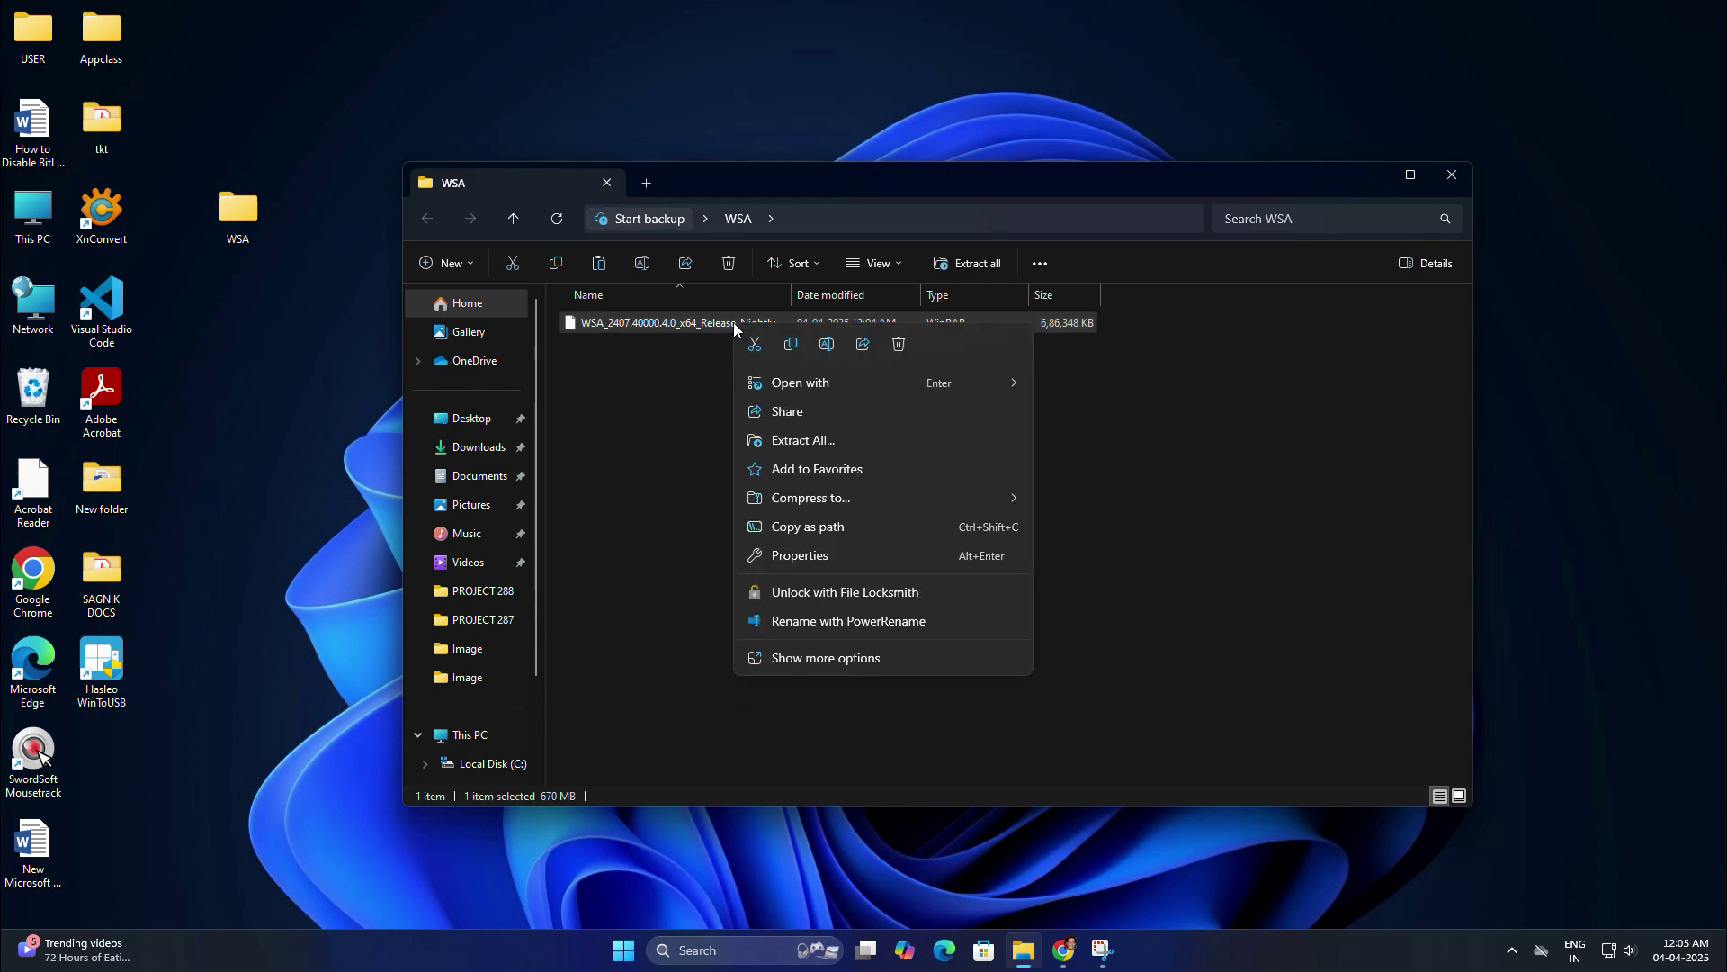
left_click(799, 439)
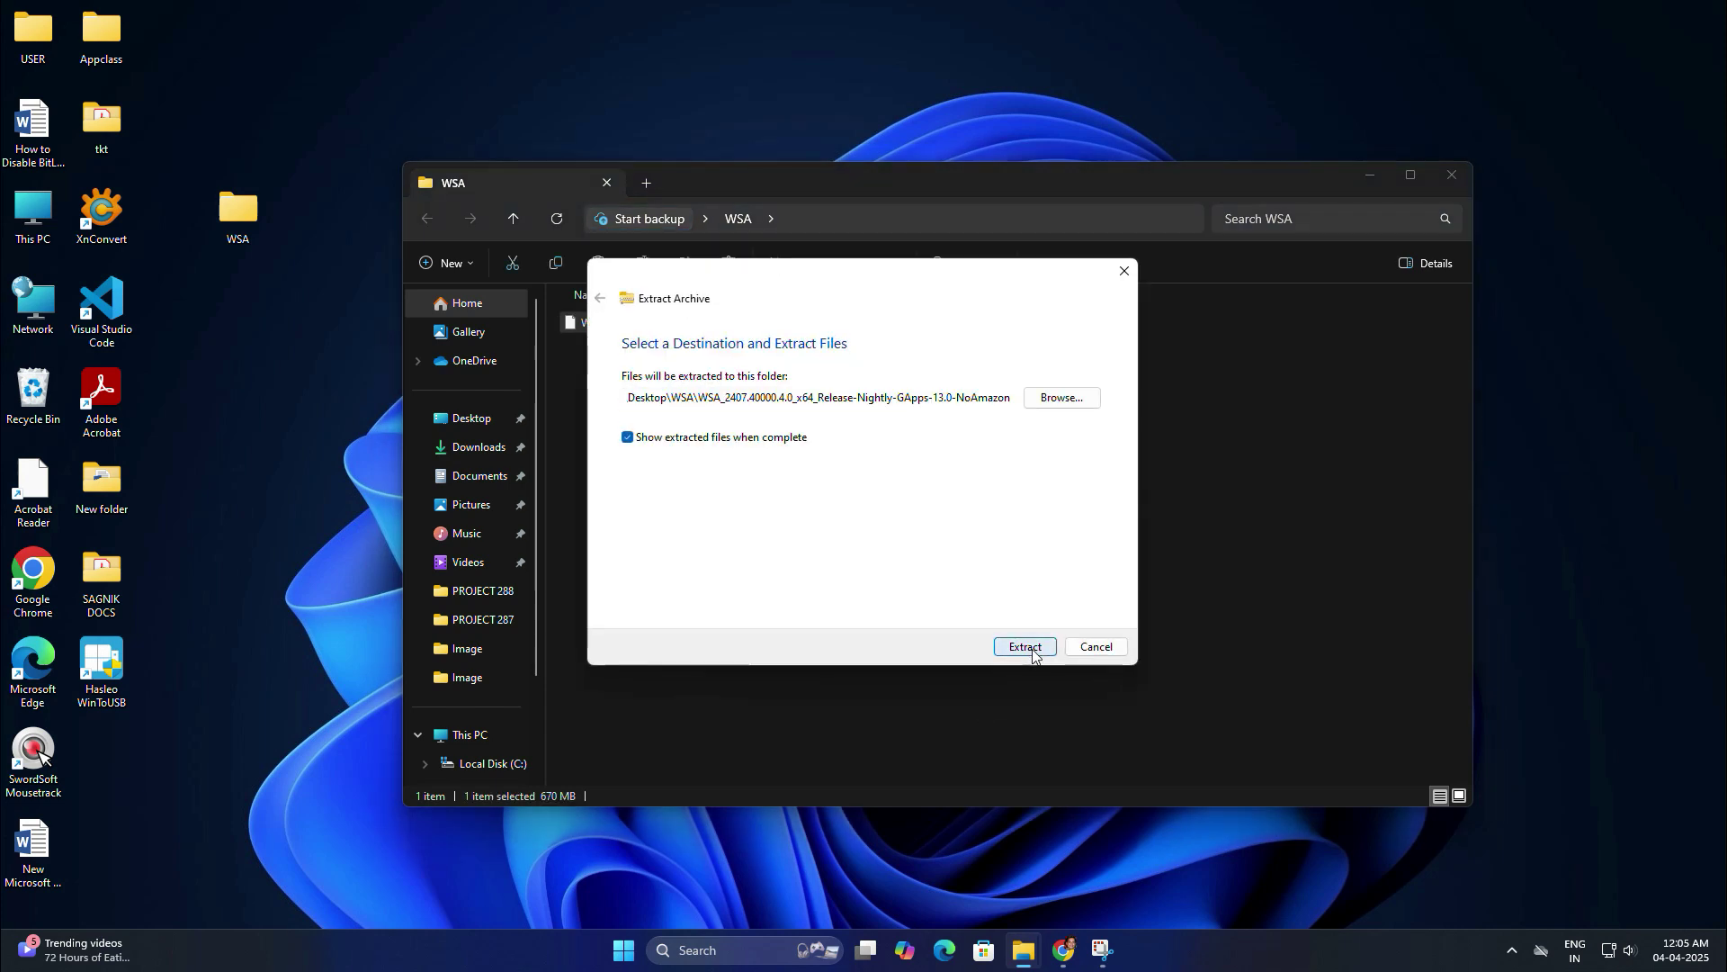
left_click(1025, 646)
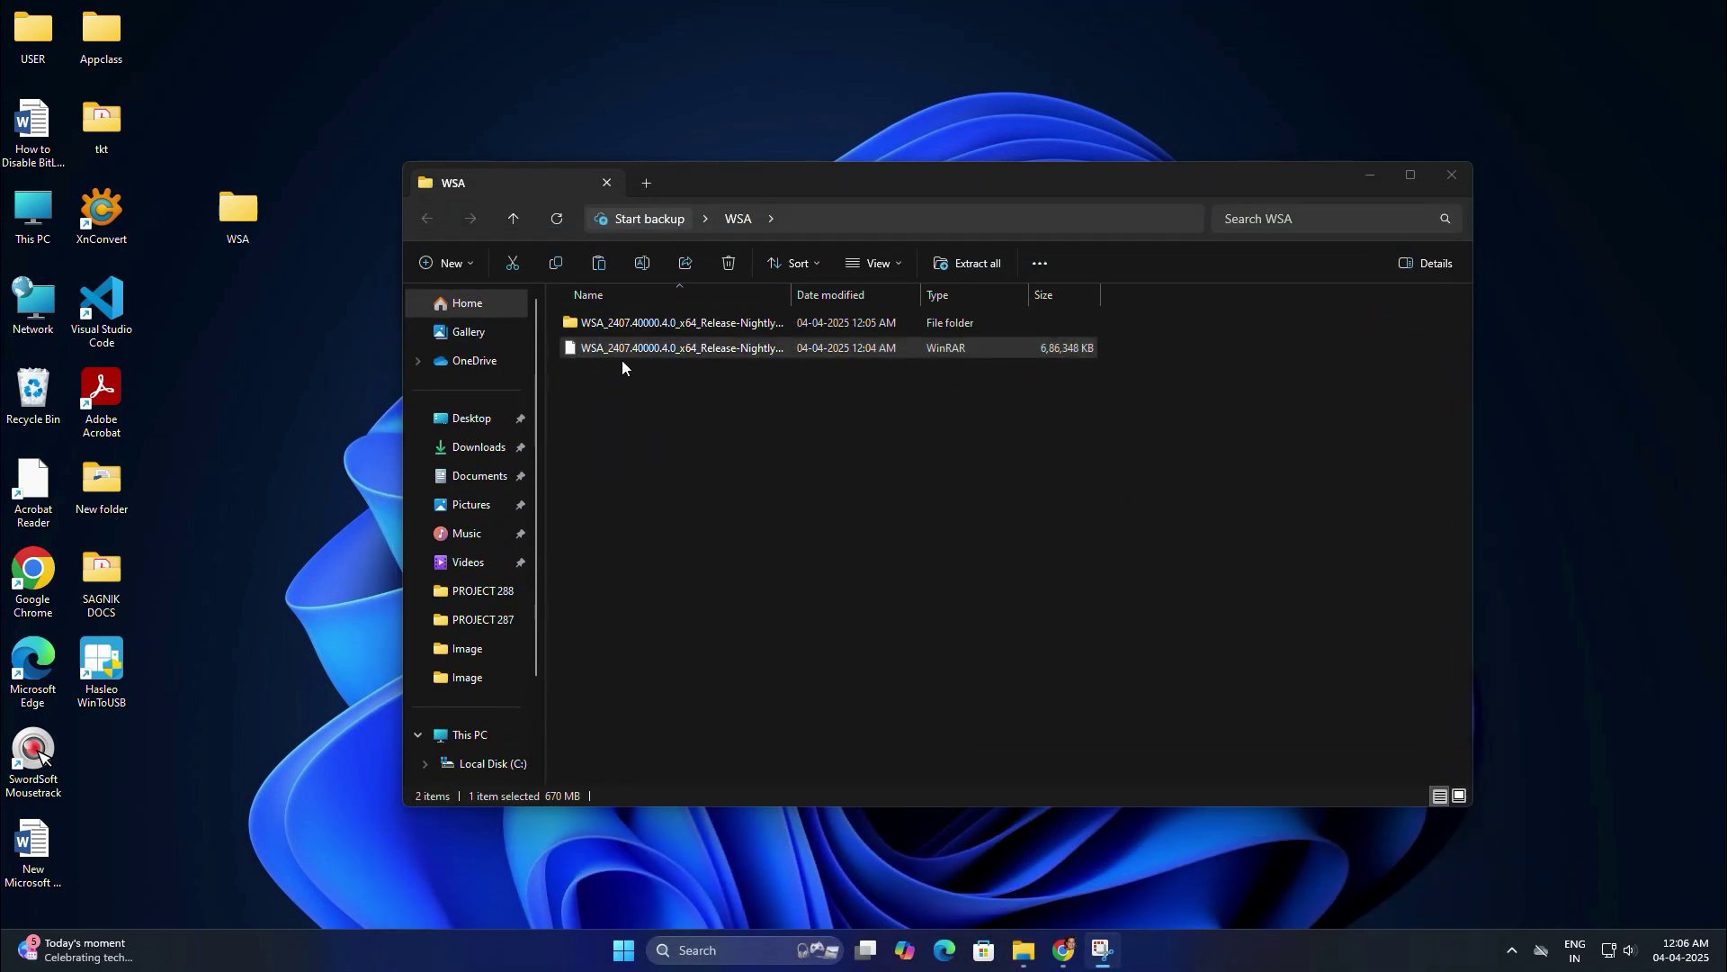
Open the extracted WSA_2407.40000.4.0_x64 folder, scroll to Install.ps1, and minimize Explorer.
left_click(619, 325)
double_click(620, 324)
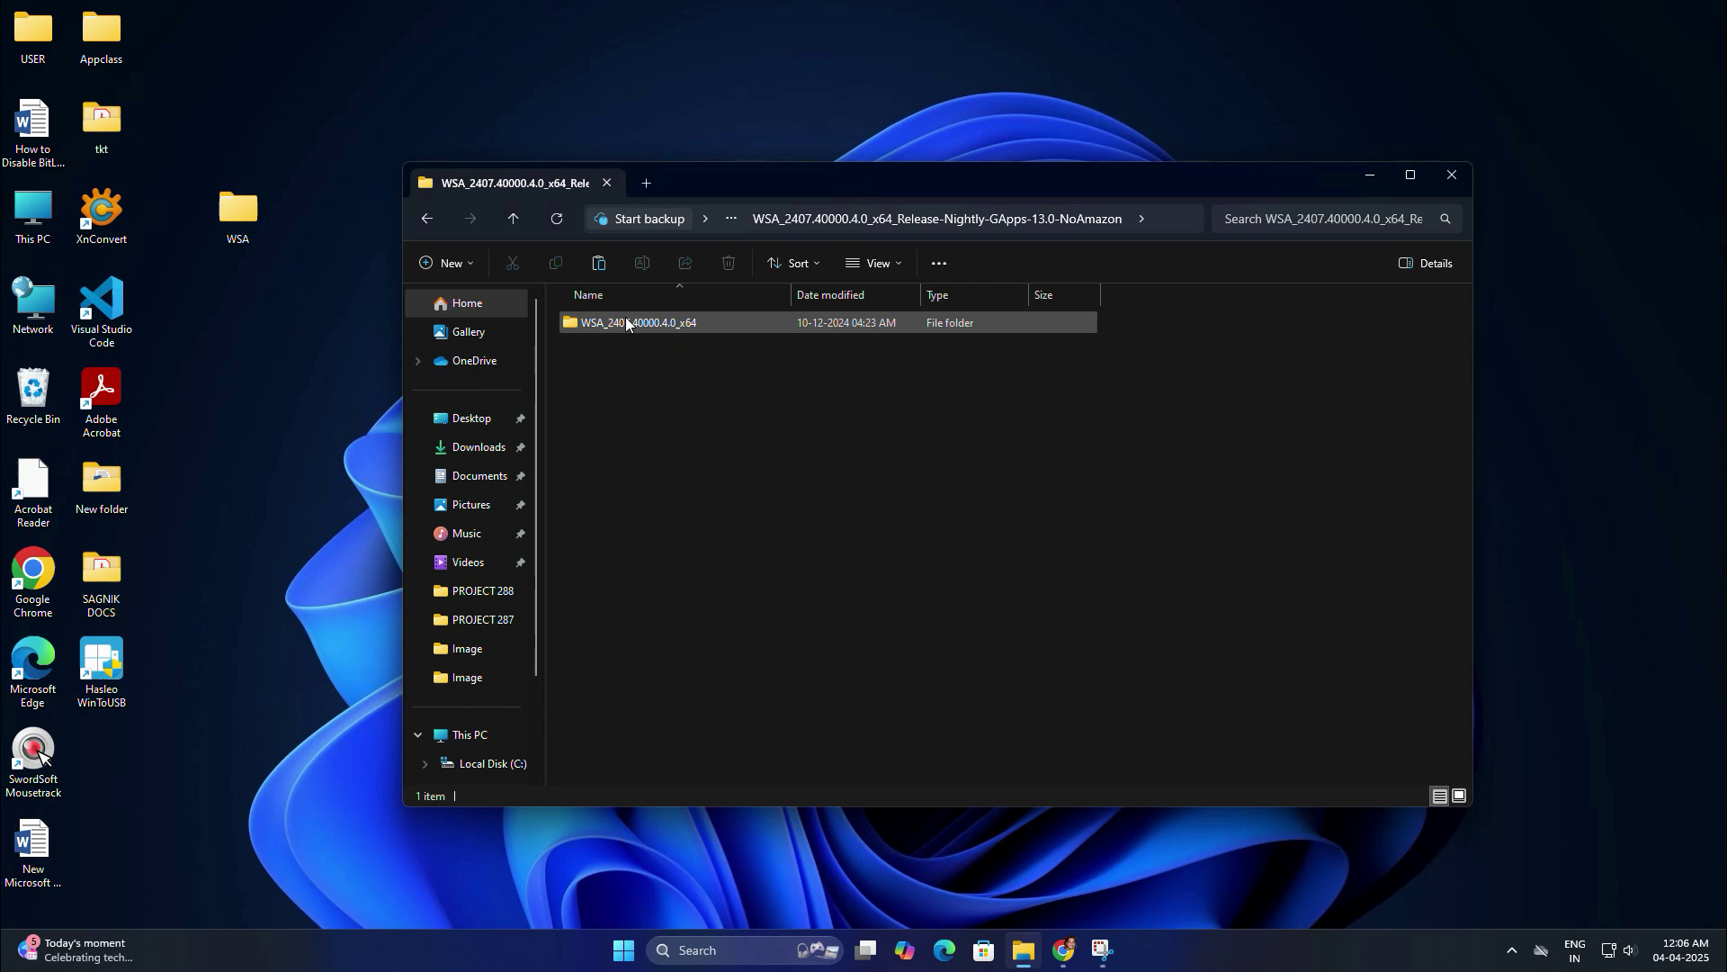
double_click(627, 322)
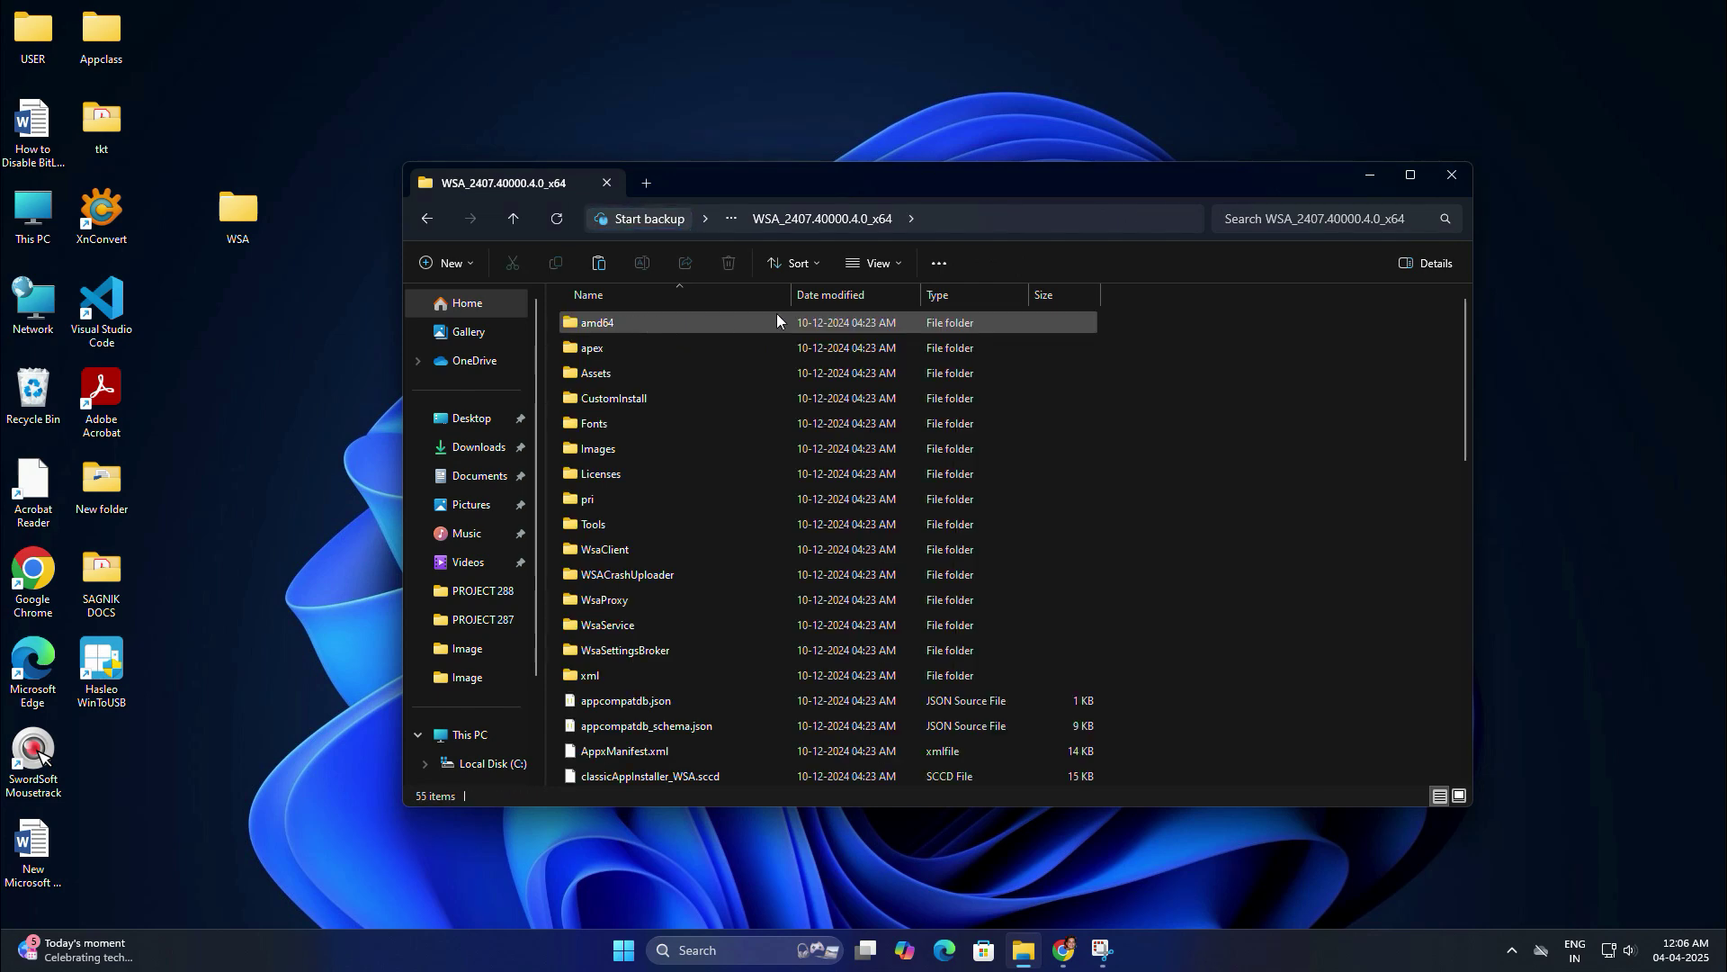
left_click_drag(933, 183, 927, 160)
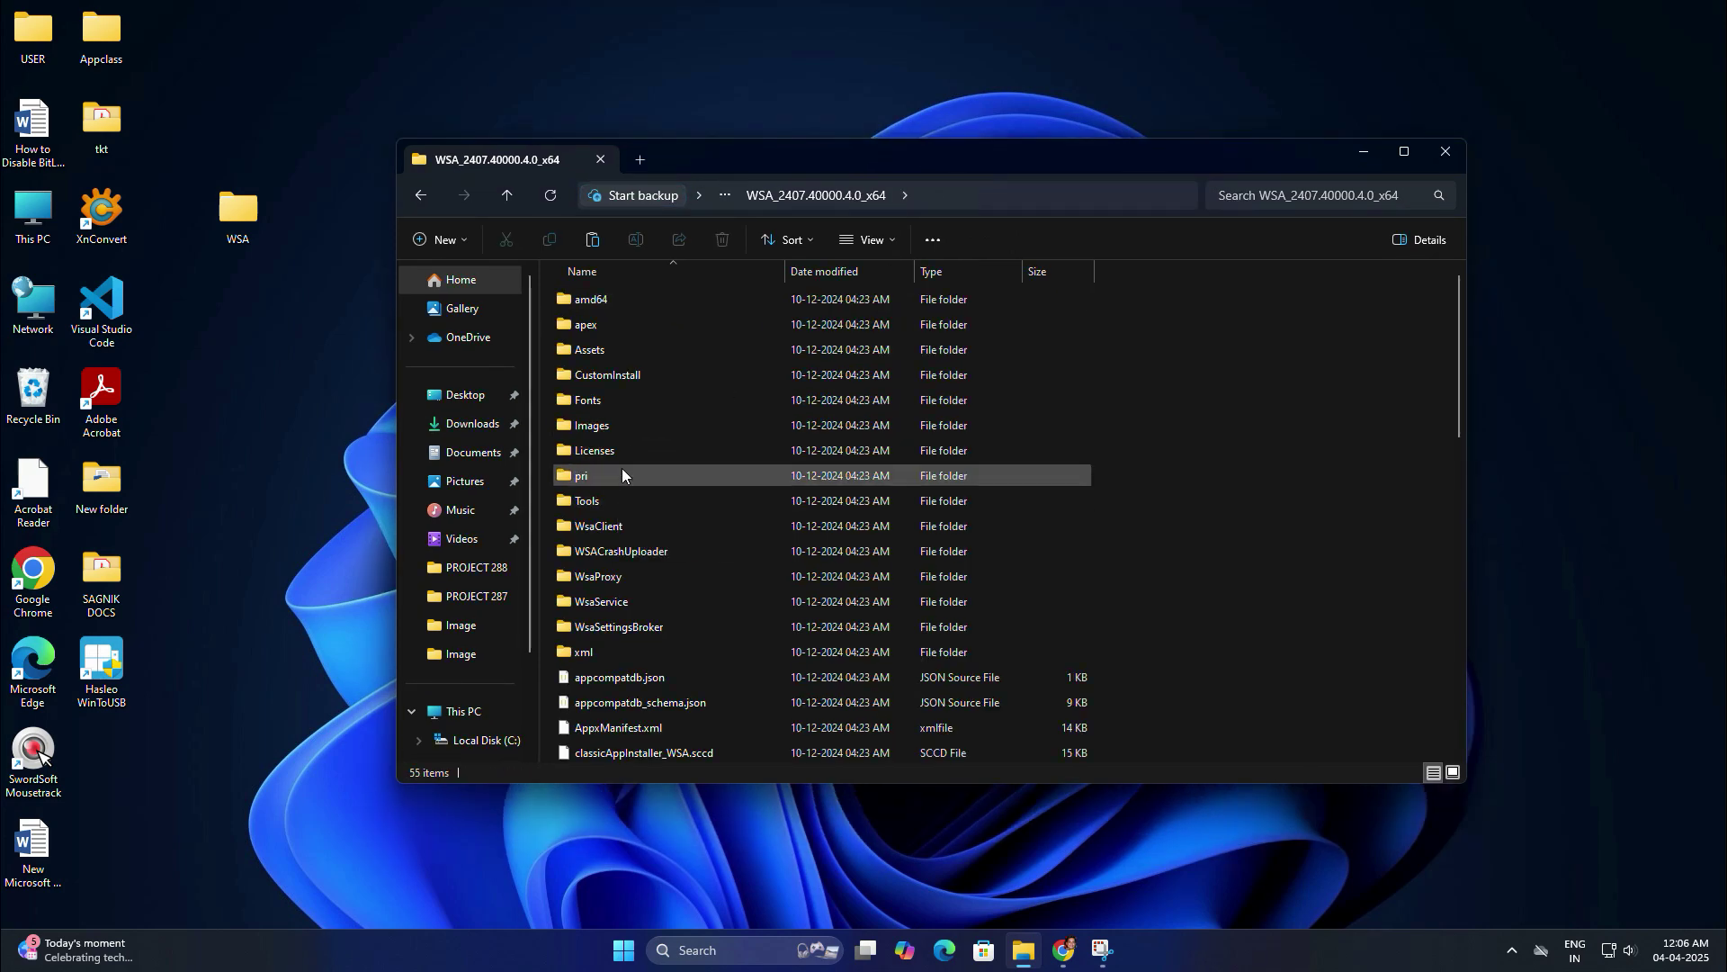
scroll(623, 472, "down", 5)
scroll(623, 477, "down", 1)
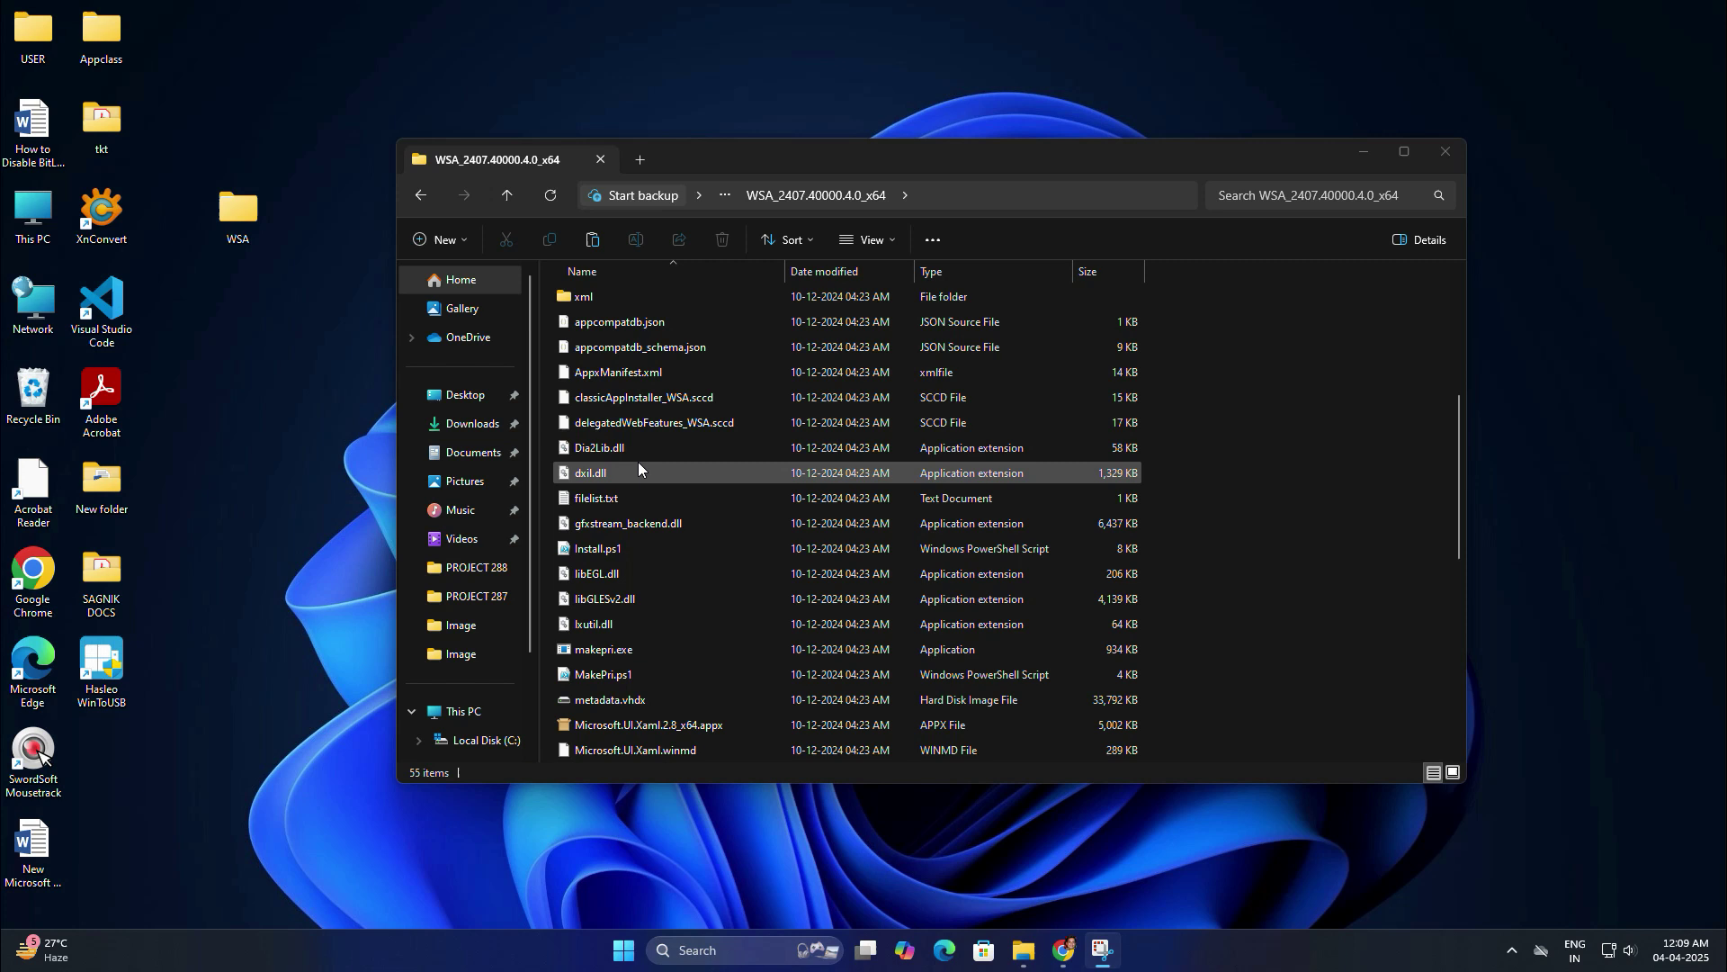
scroll(639, 468, "down", 1)
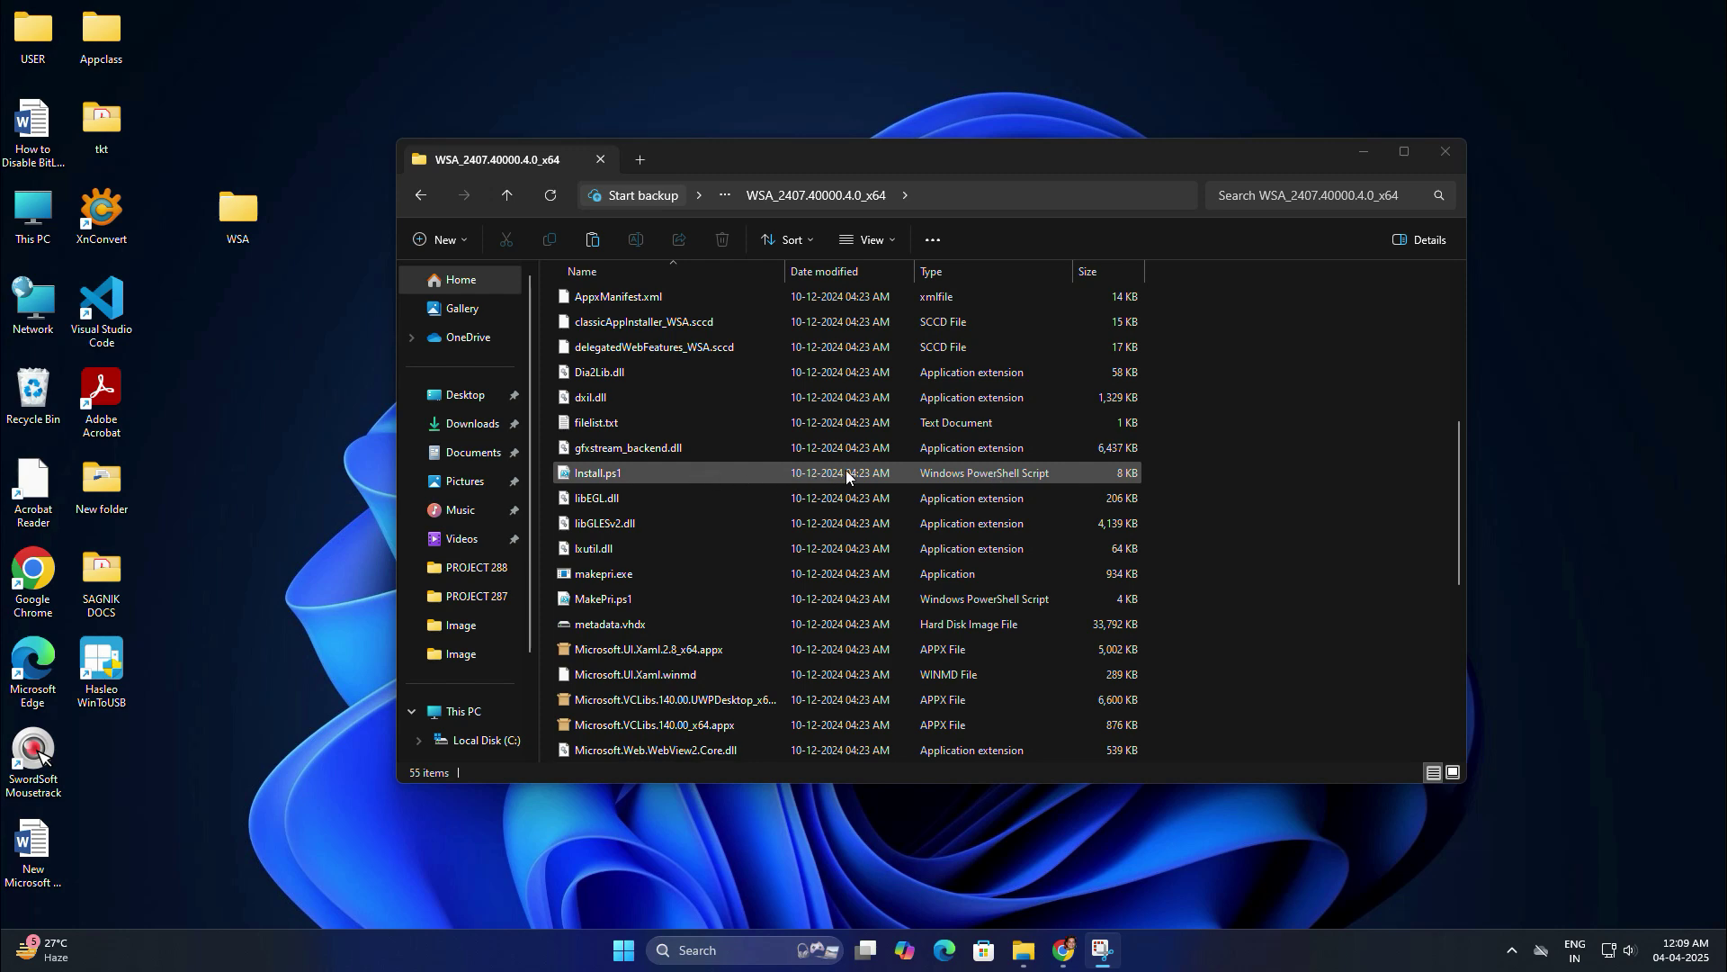
left_click(1360, 154)
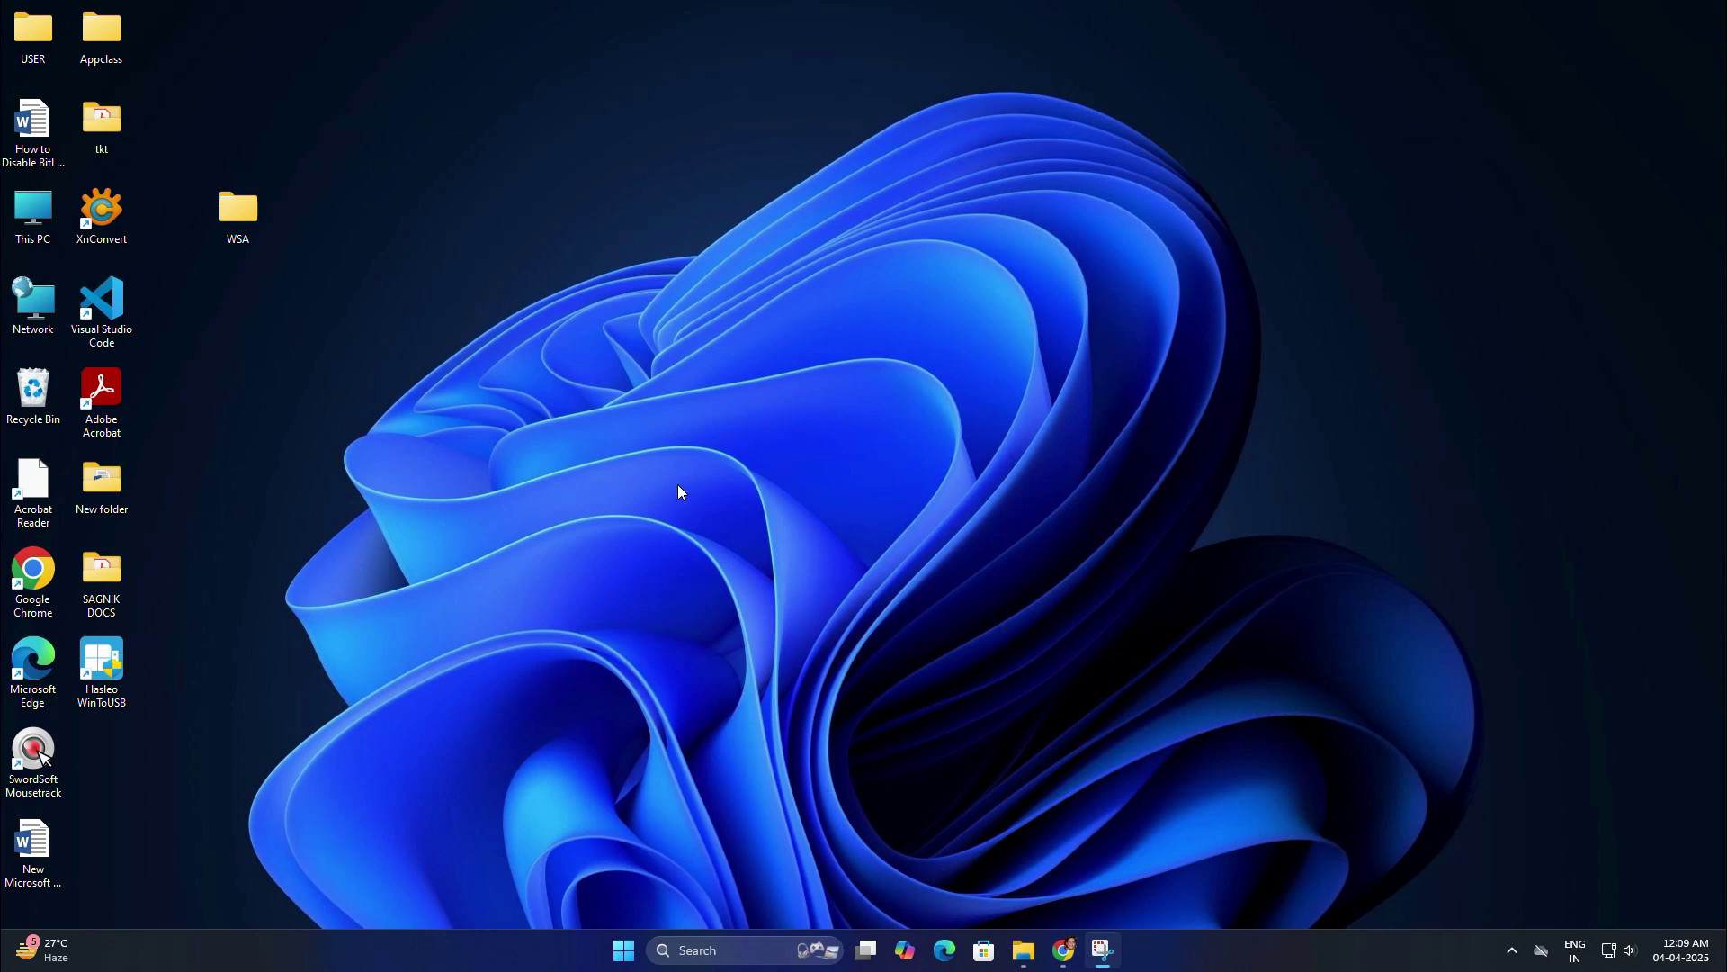
Run gpedit.msc from the Win+R dialog to open the Local Group Policy Editor.
key("super+r")
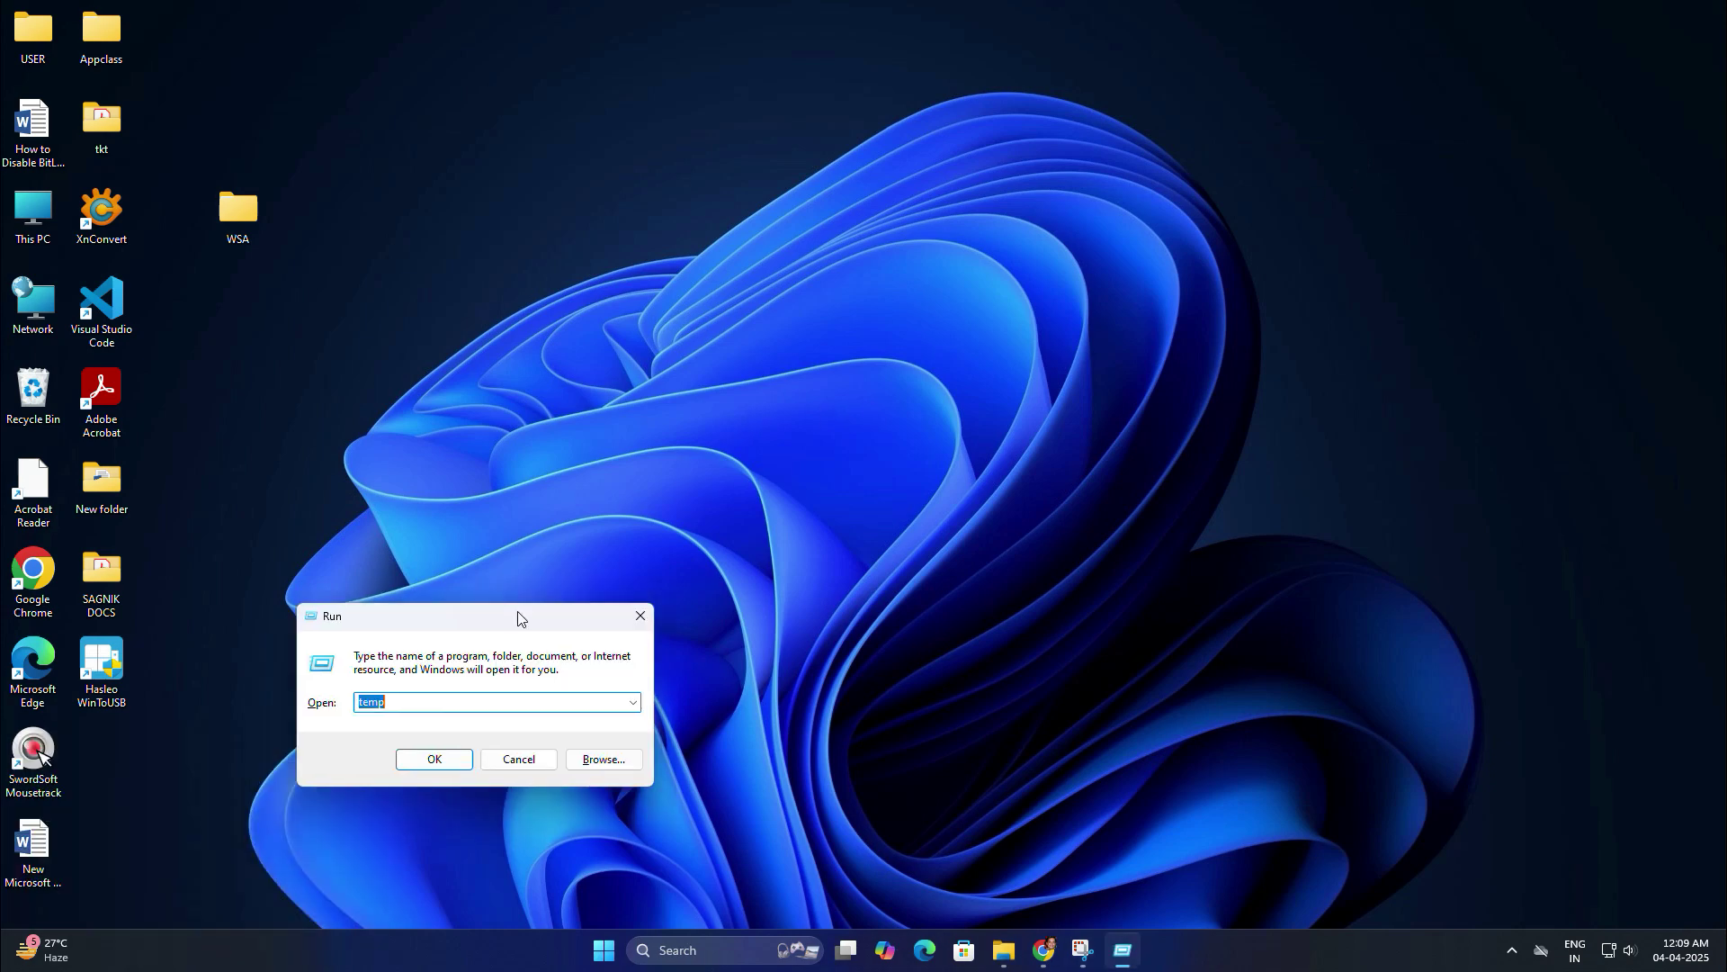
left_click_drag(523, 610, 871, 415)
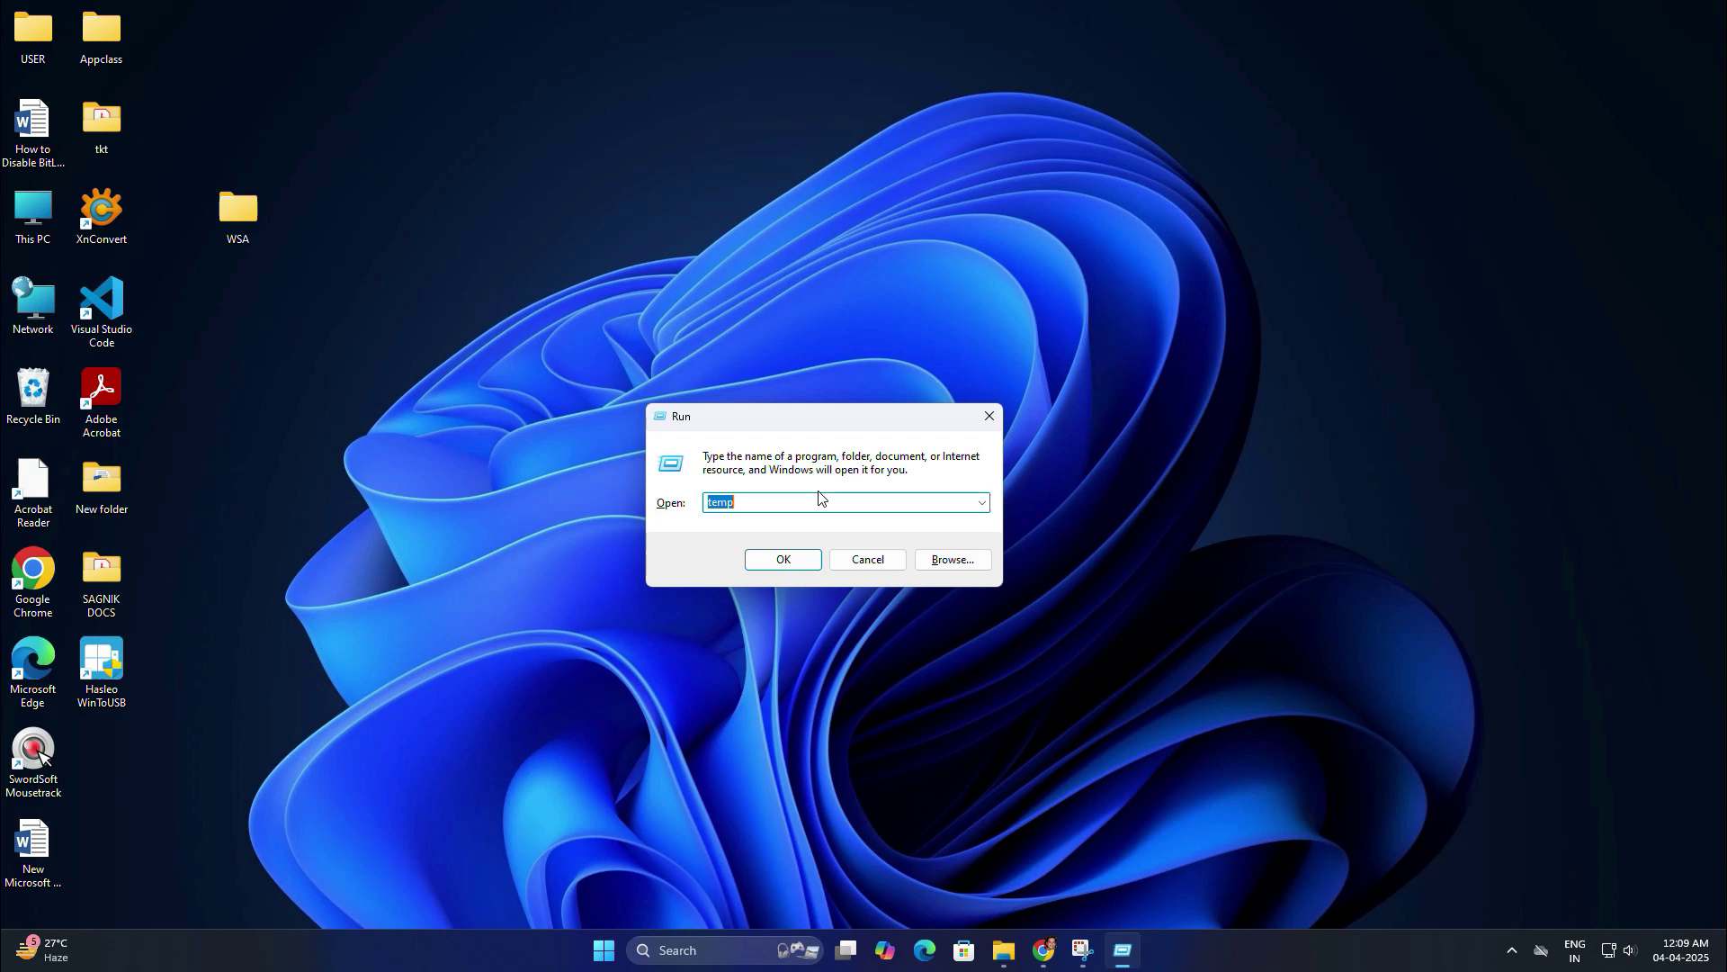
type("gpedit.")
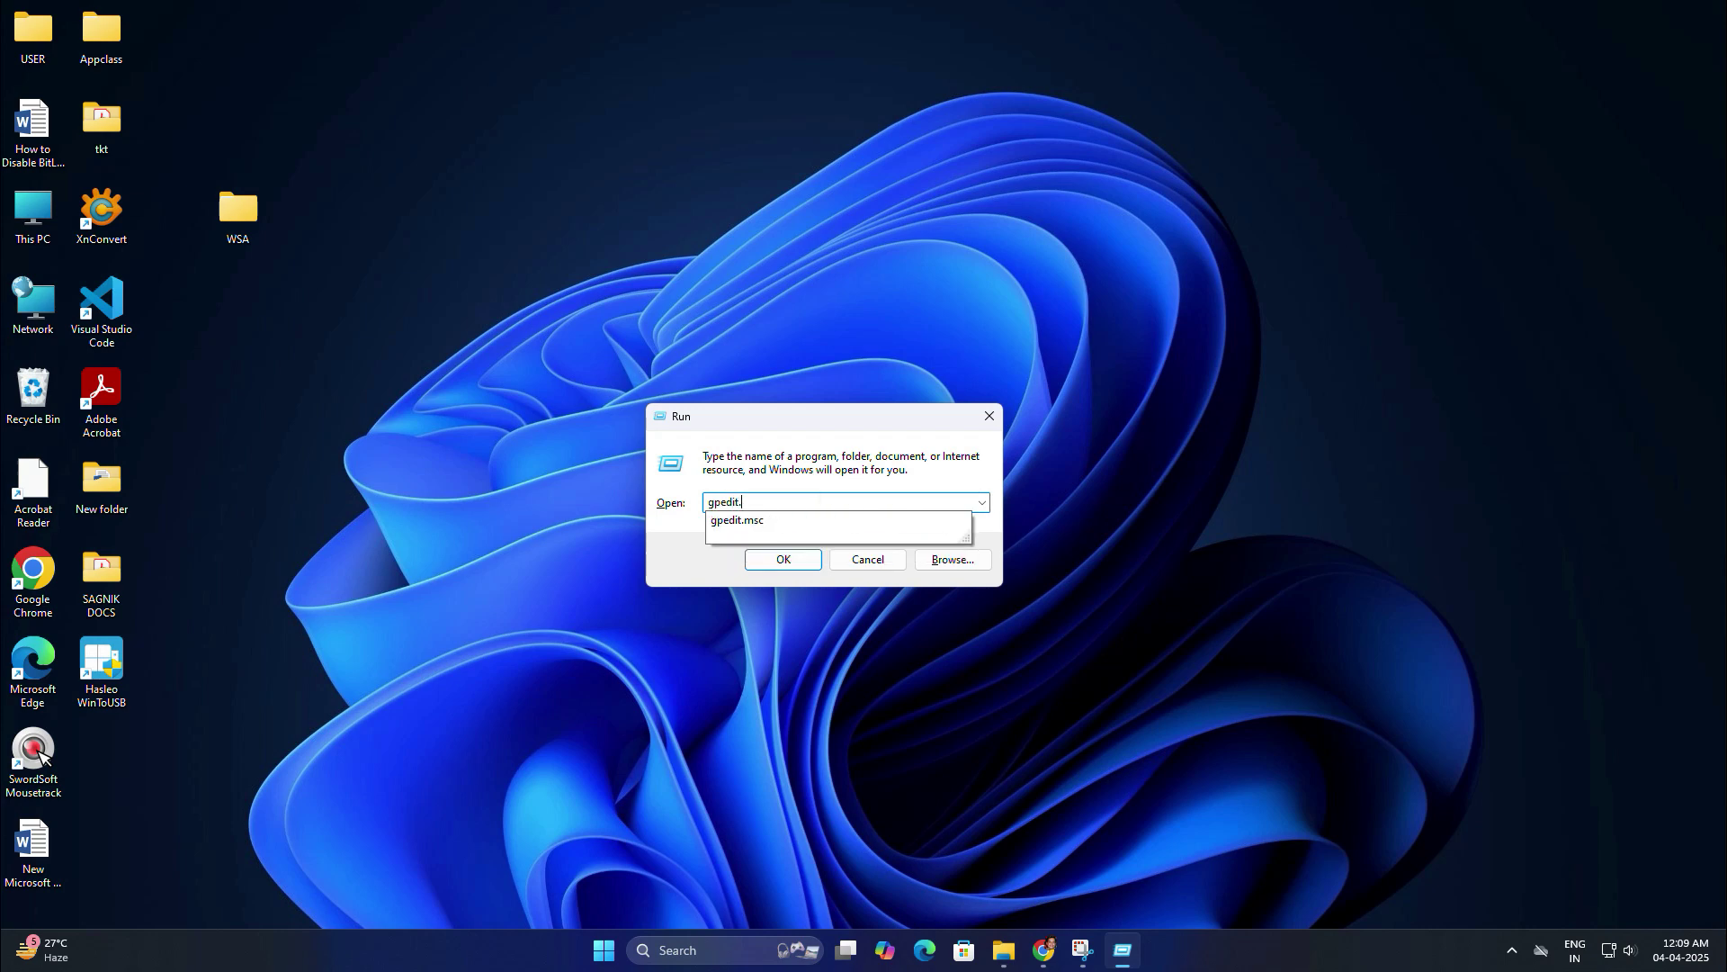
type("msc")
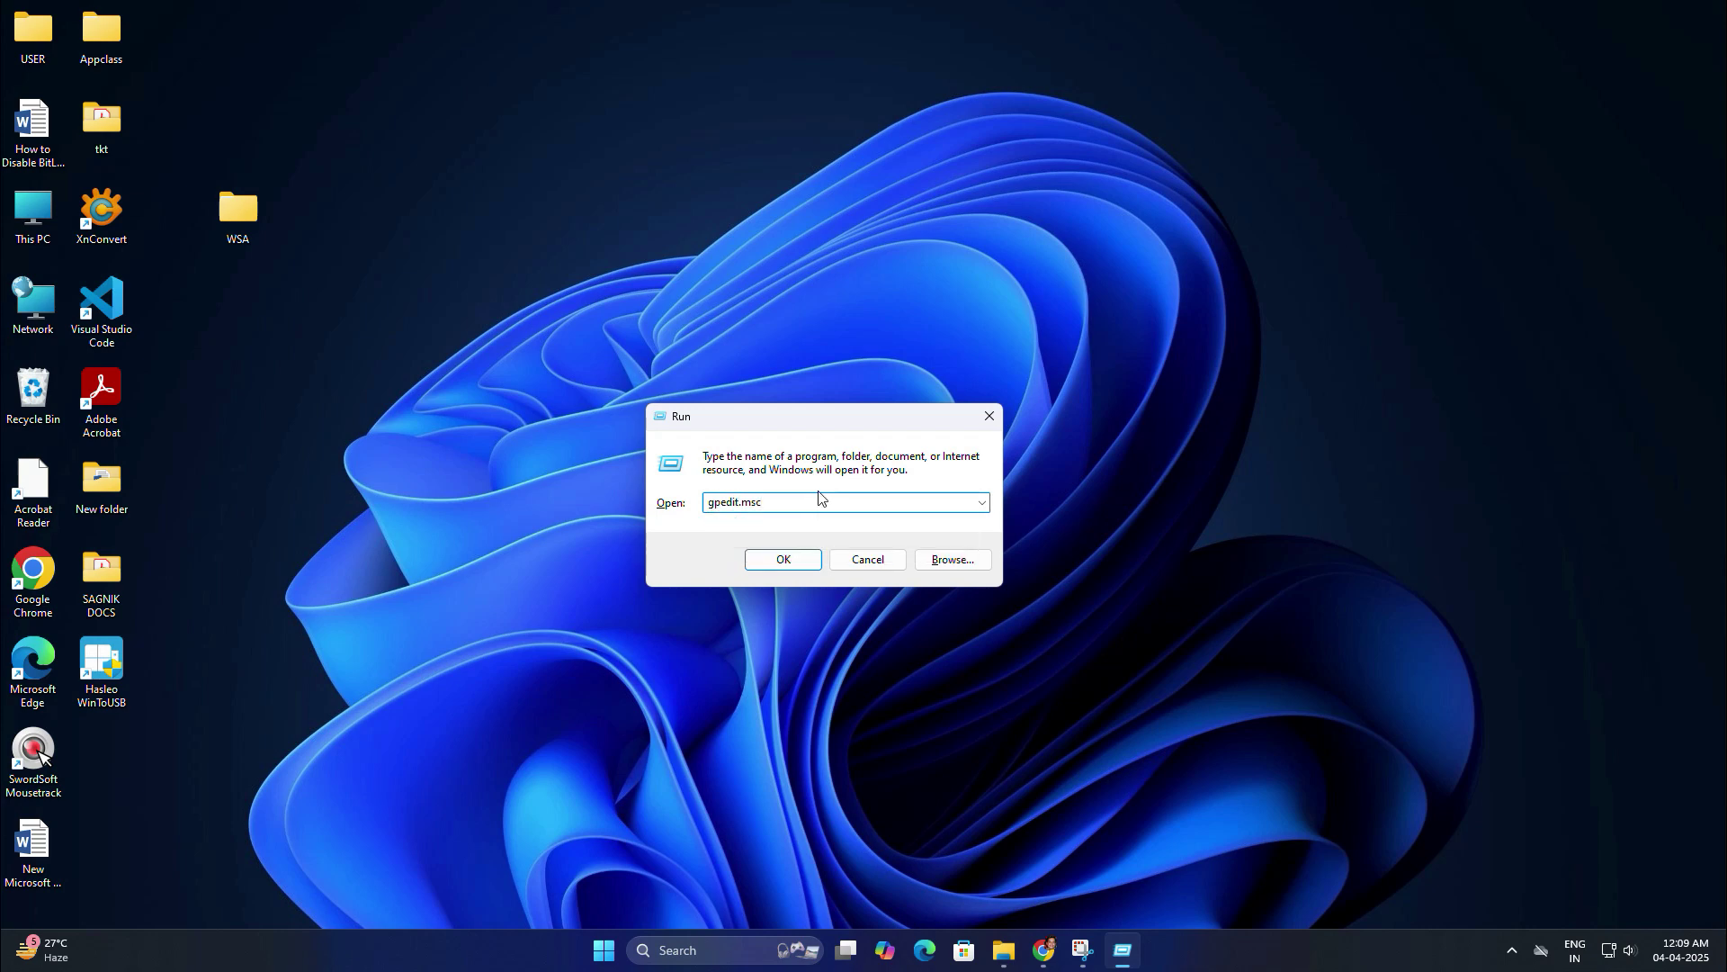
left_click(784, 560)
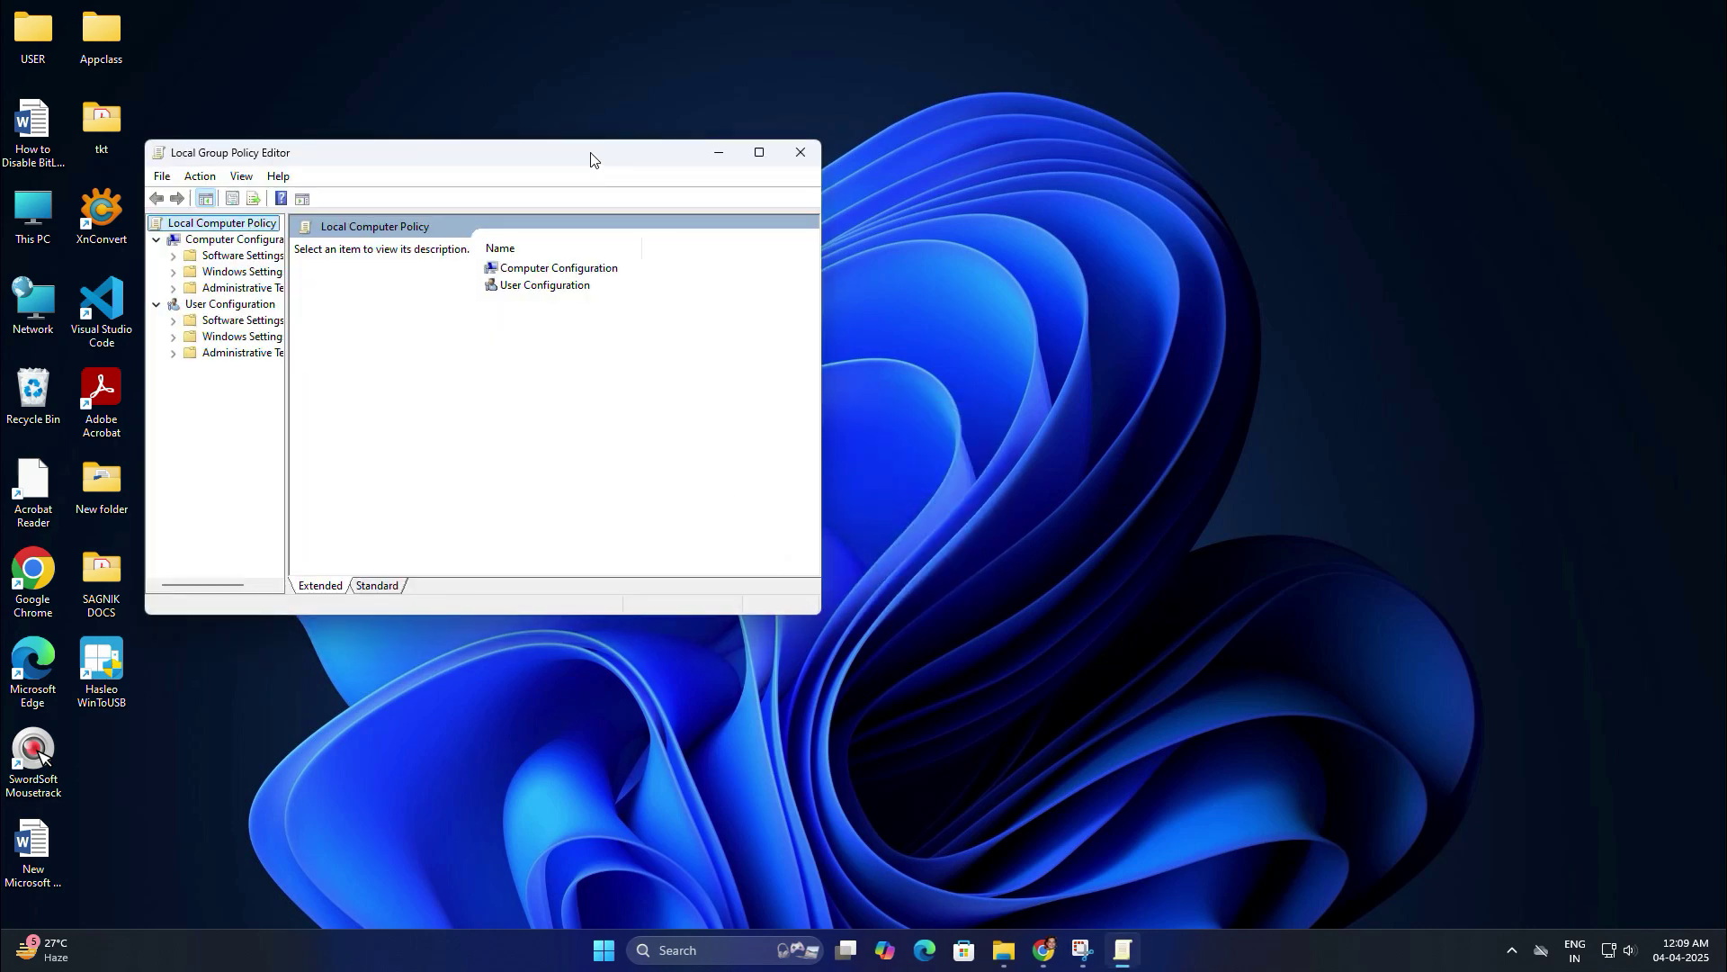
Expand Administrative Templates and Windows Components under Computer Configuration in the policy tree.
left_click_drag(590, 158, 933, 202)
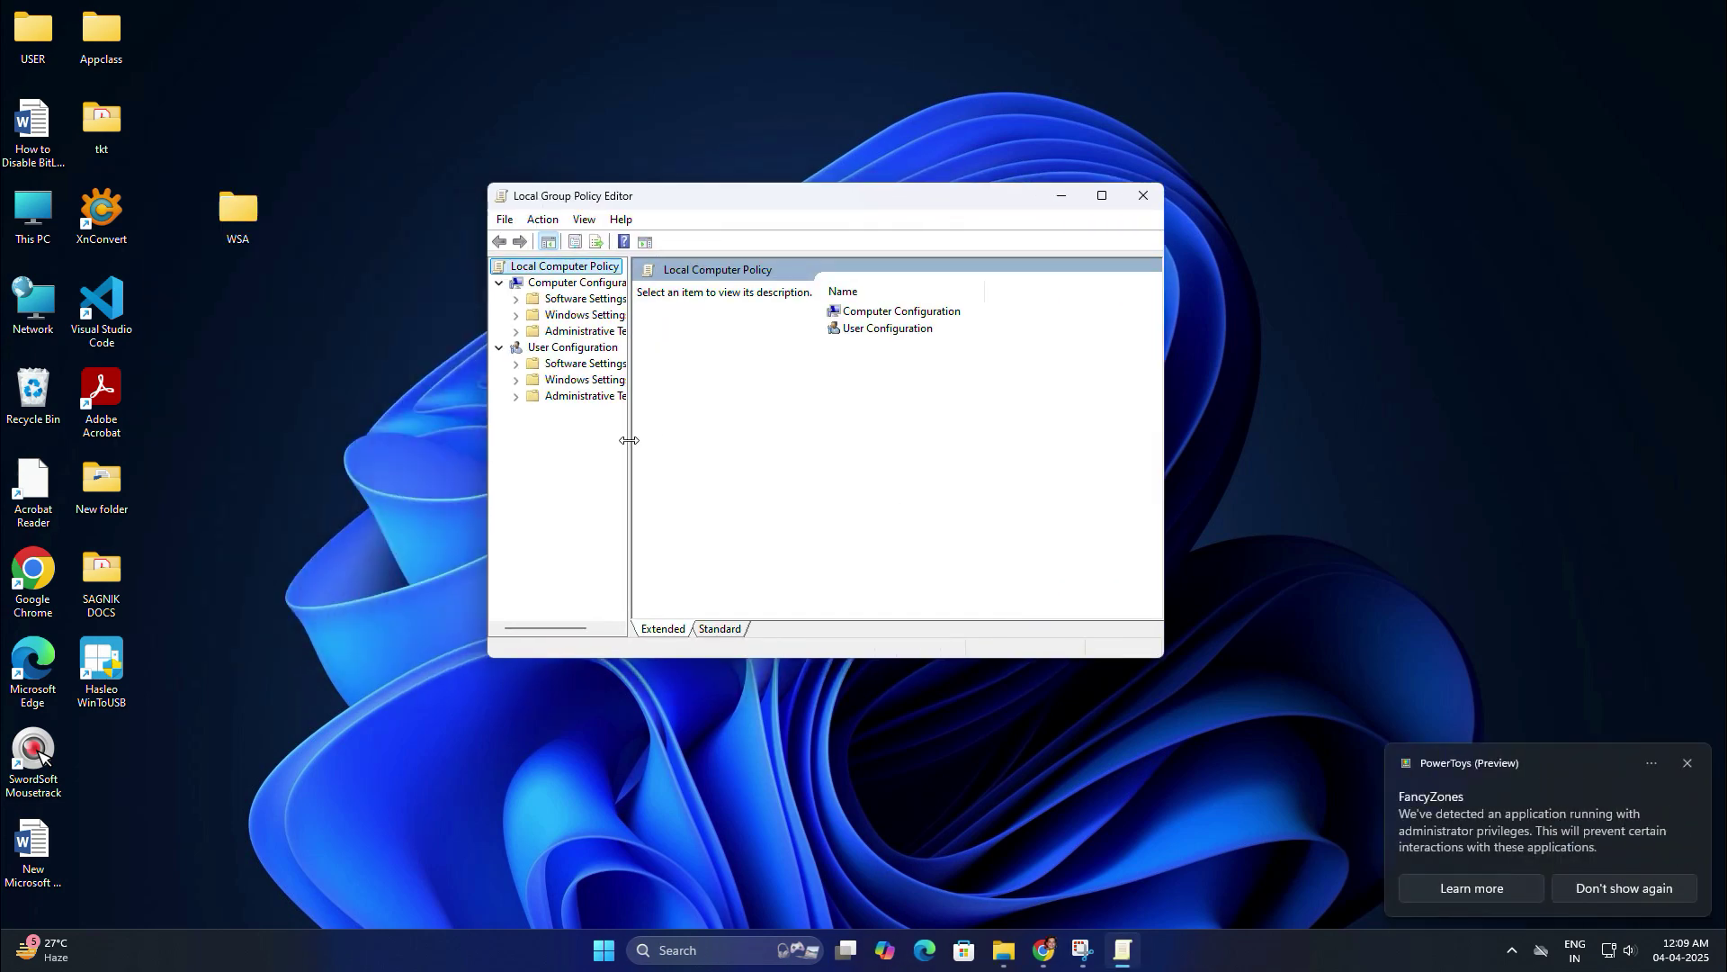
left_click_drag(629, 440, 689, 438)
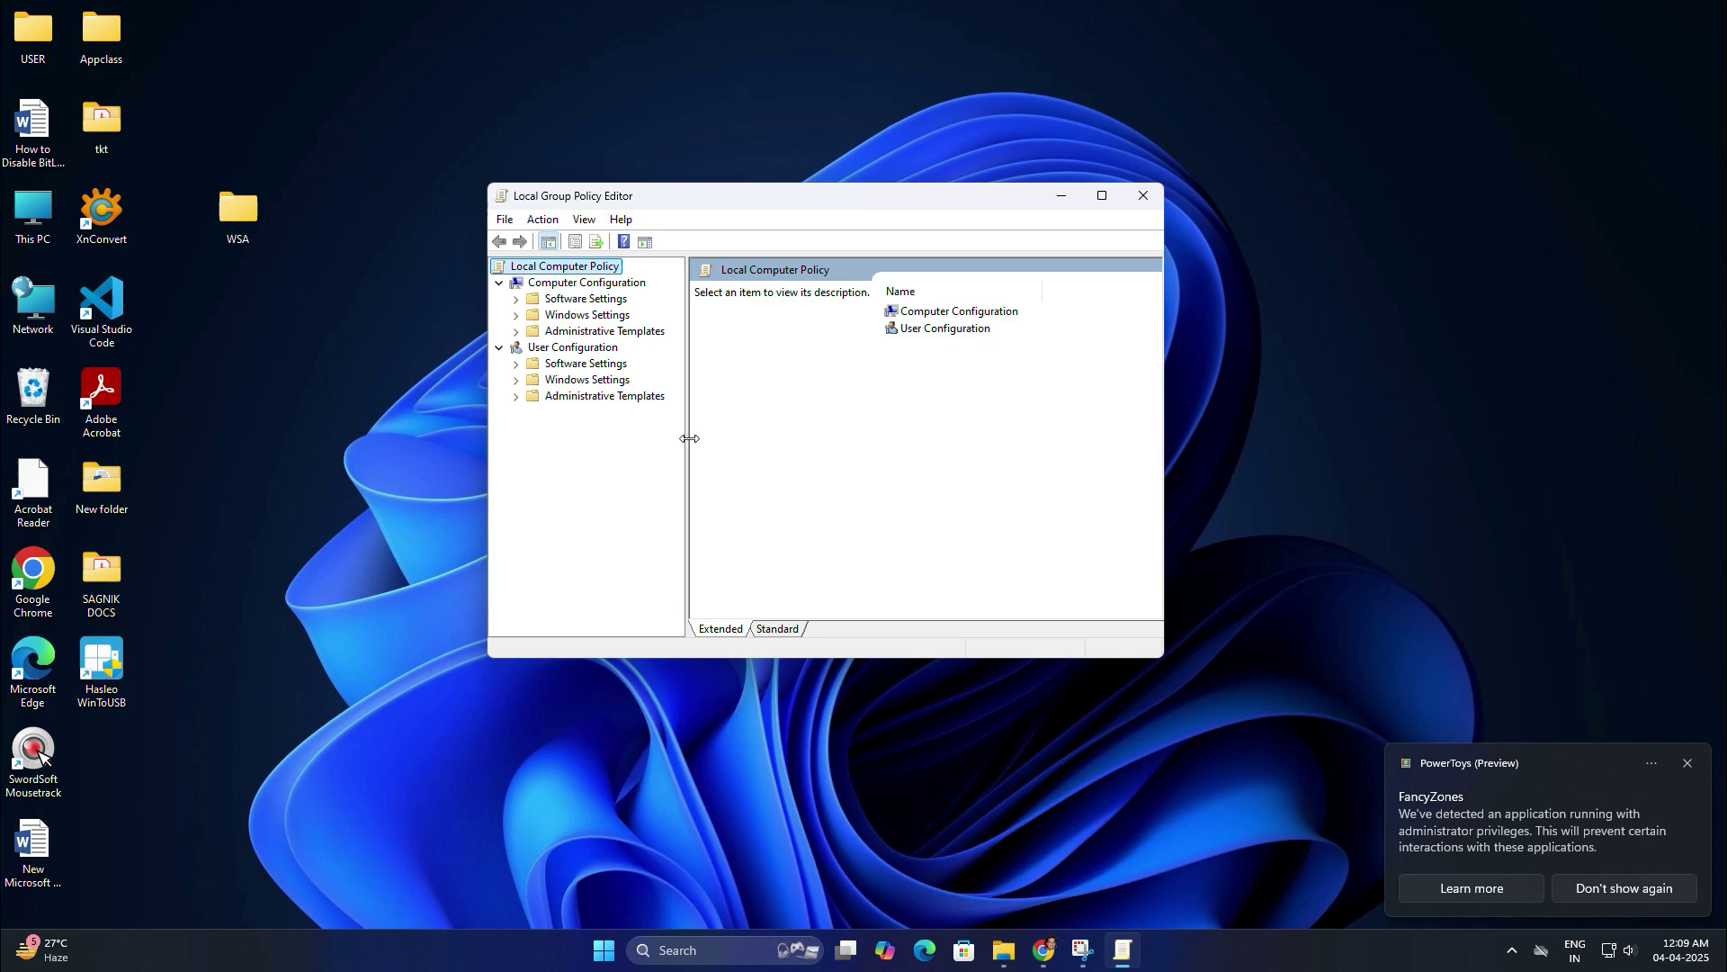
left_click(515, 330)
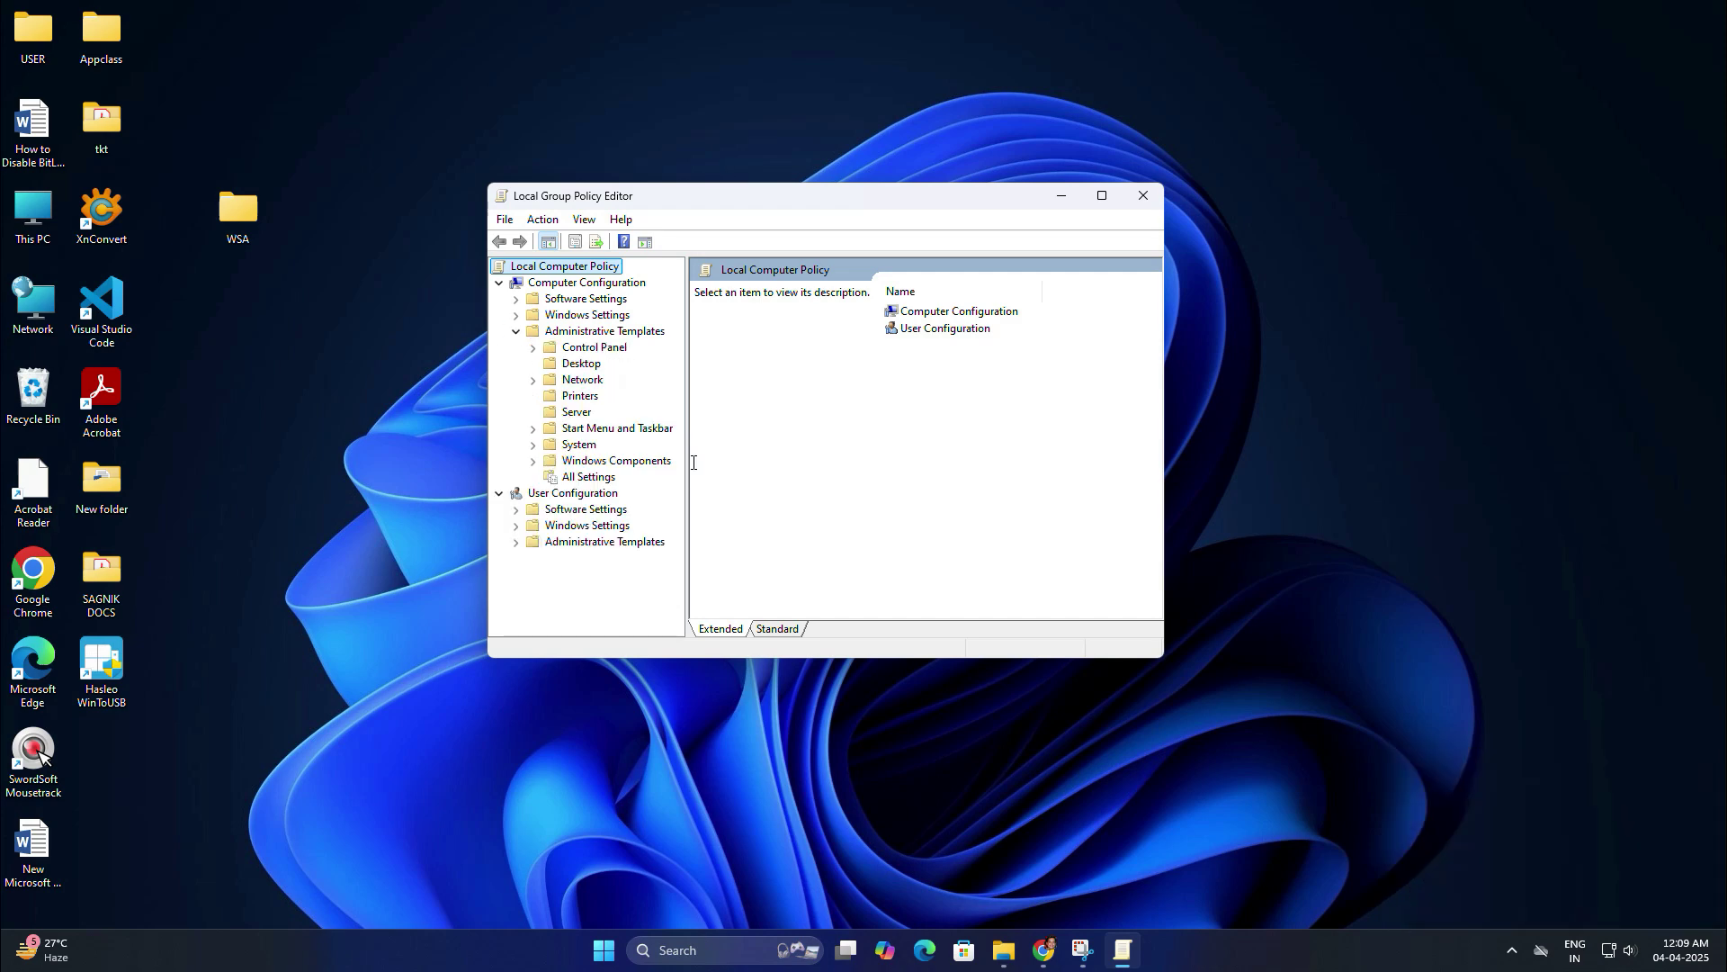
left_click_drag(687, 458, 729, 465)
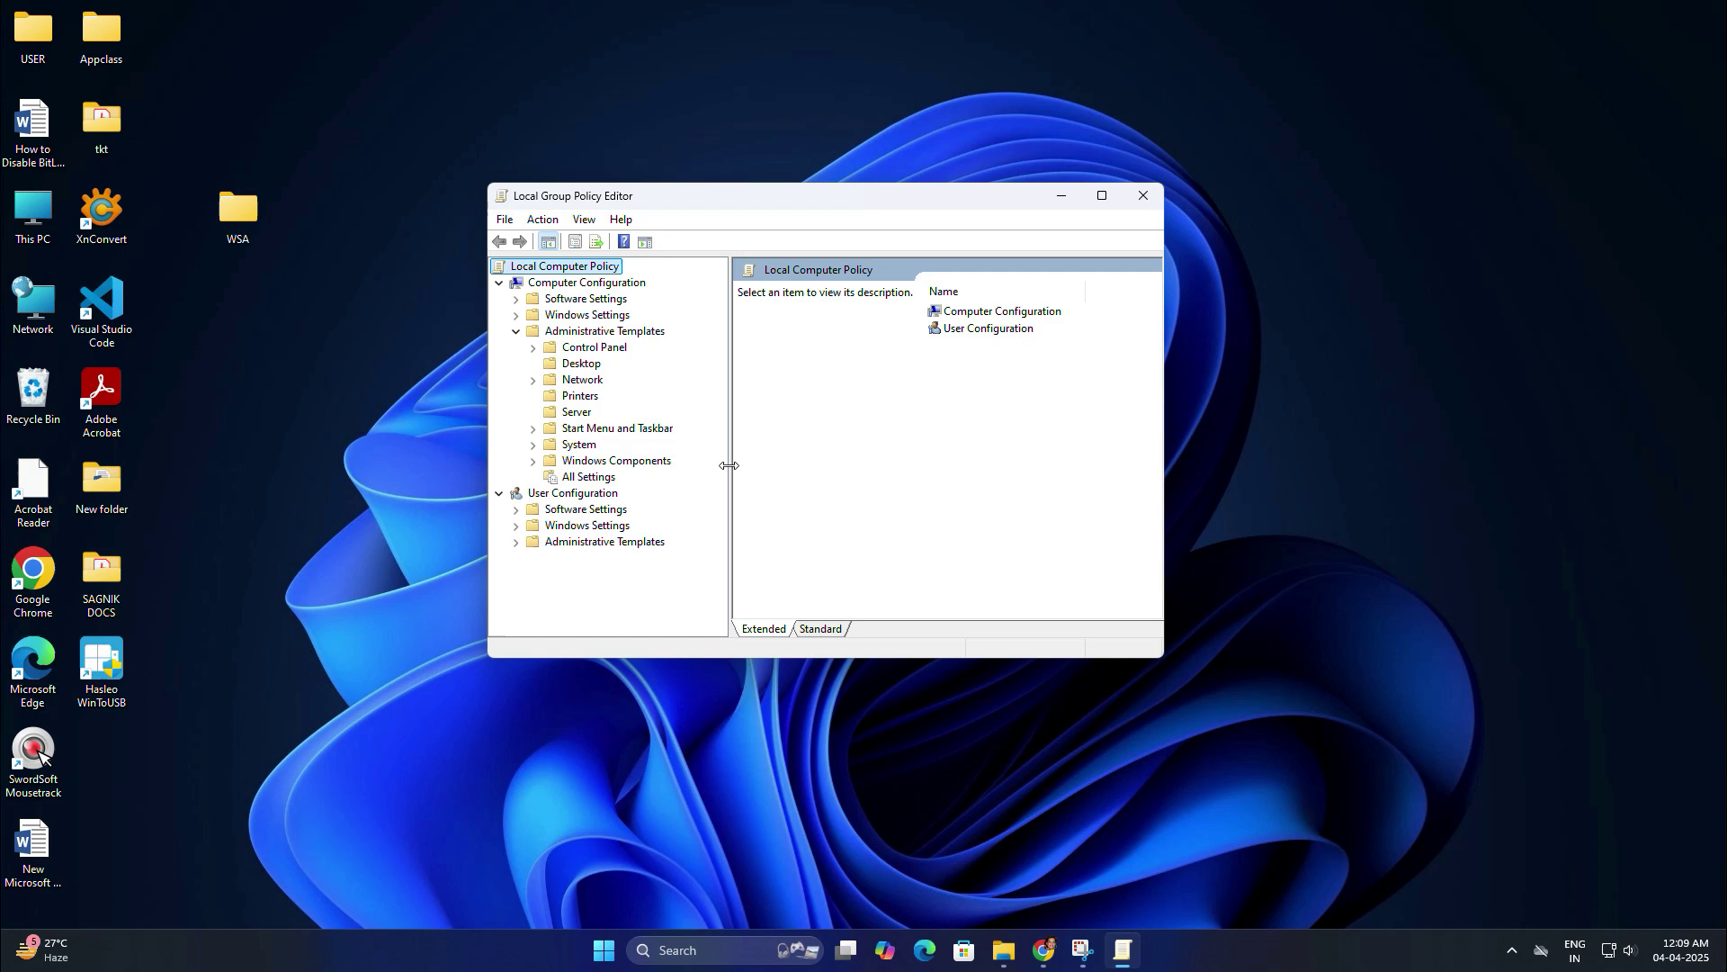
left_click(533, 460)
Select Windows PowerShell and open the Turn on Script Execution policy.
scroll(666, 463, "down", 3)
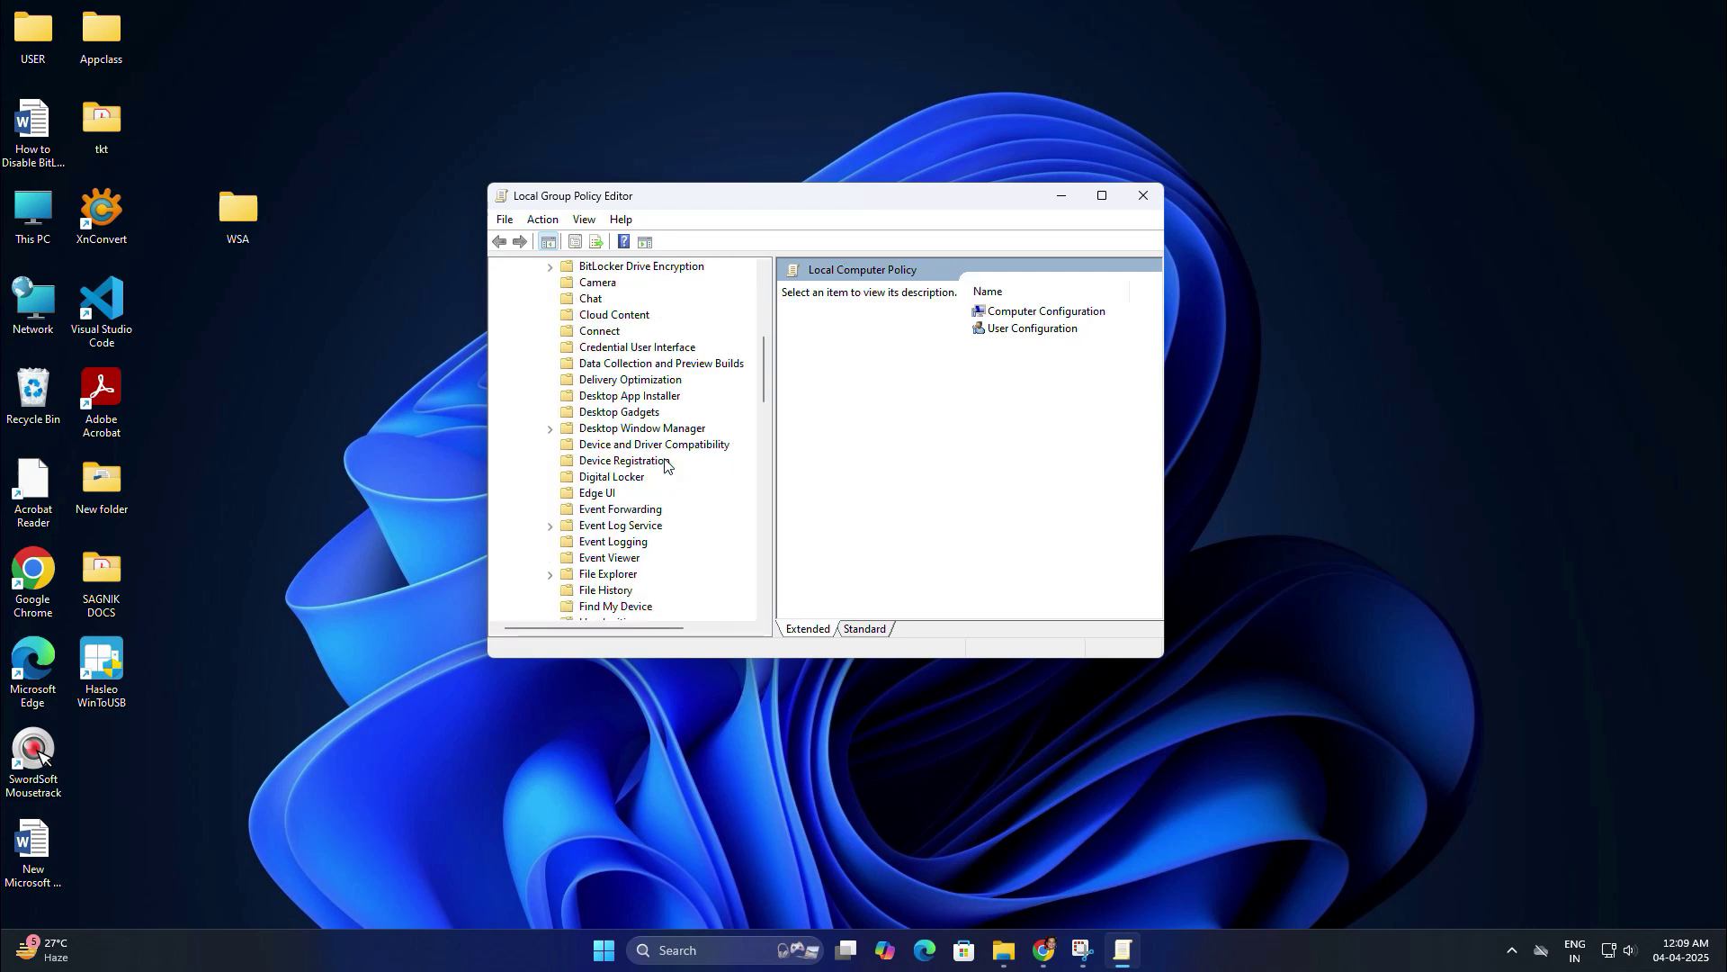
scroll(665, 464, "down", 7)
scroll(663, 463, "down", 5)
scroll(659, 461, "down", 8)
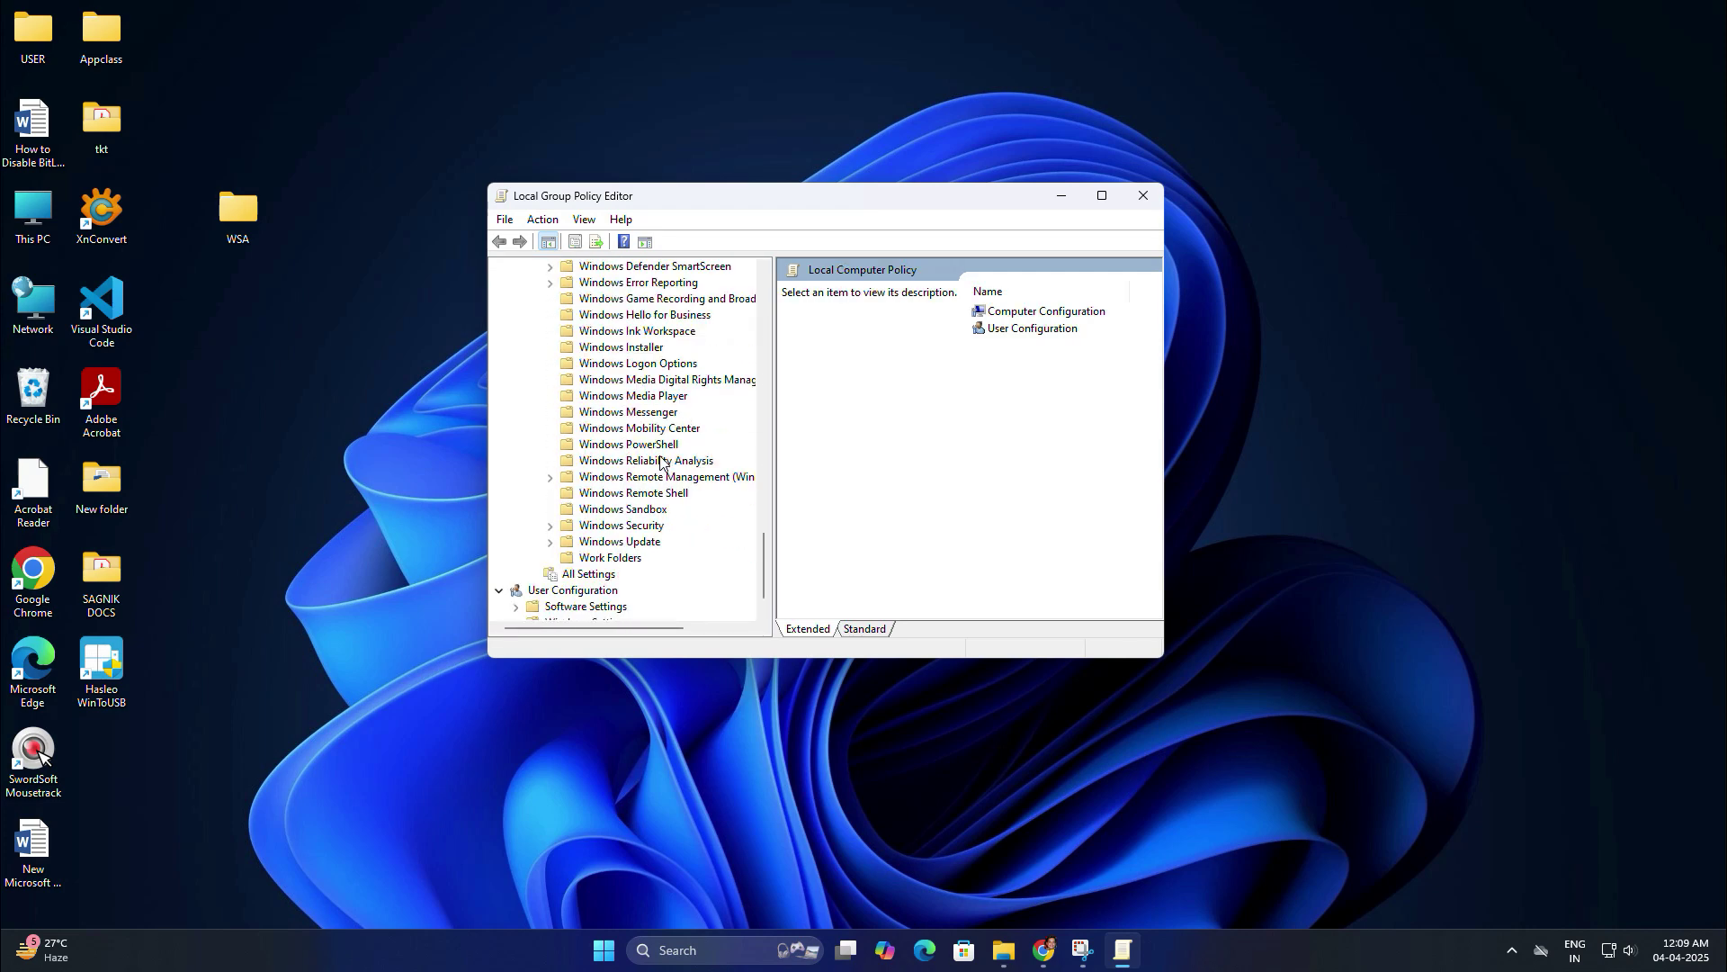
scroll(659, 461, "up", 2)
left_click(602, 541)
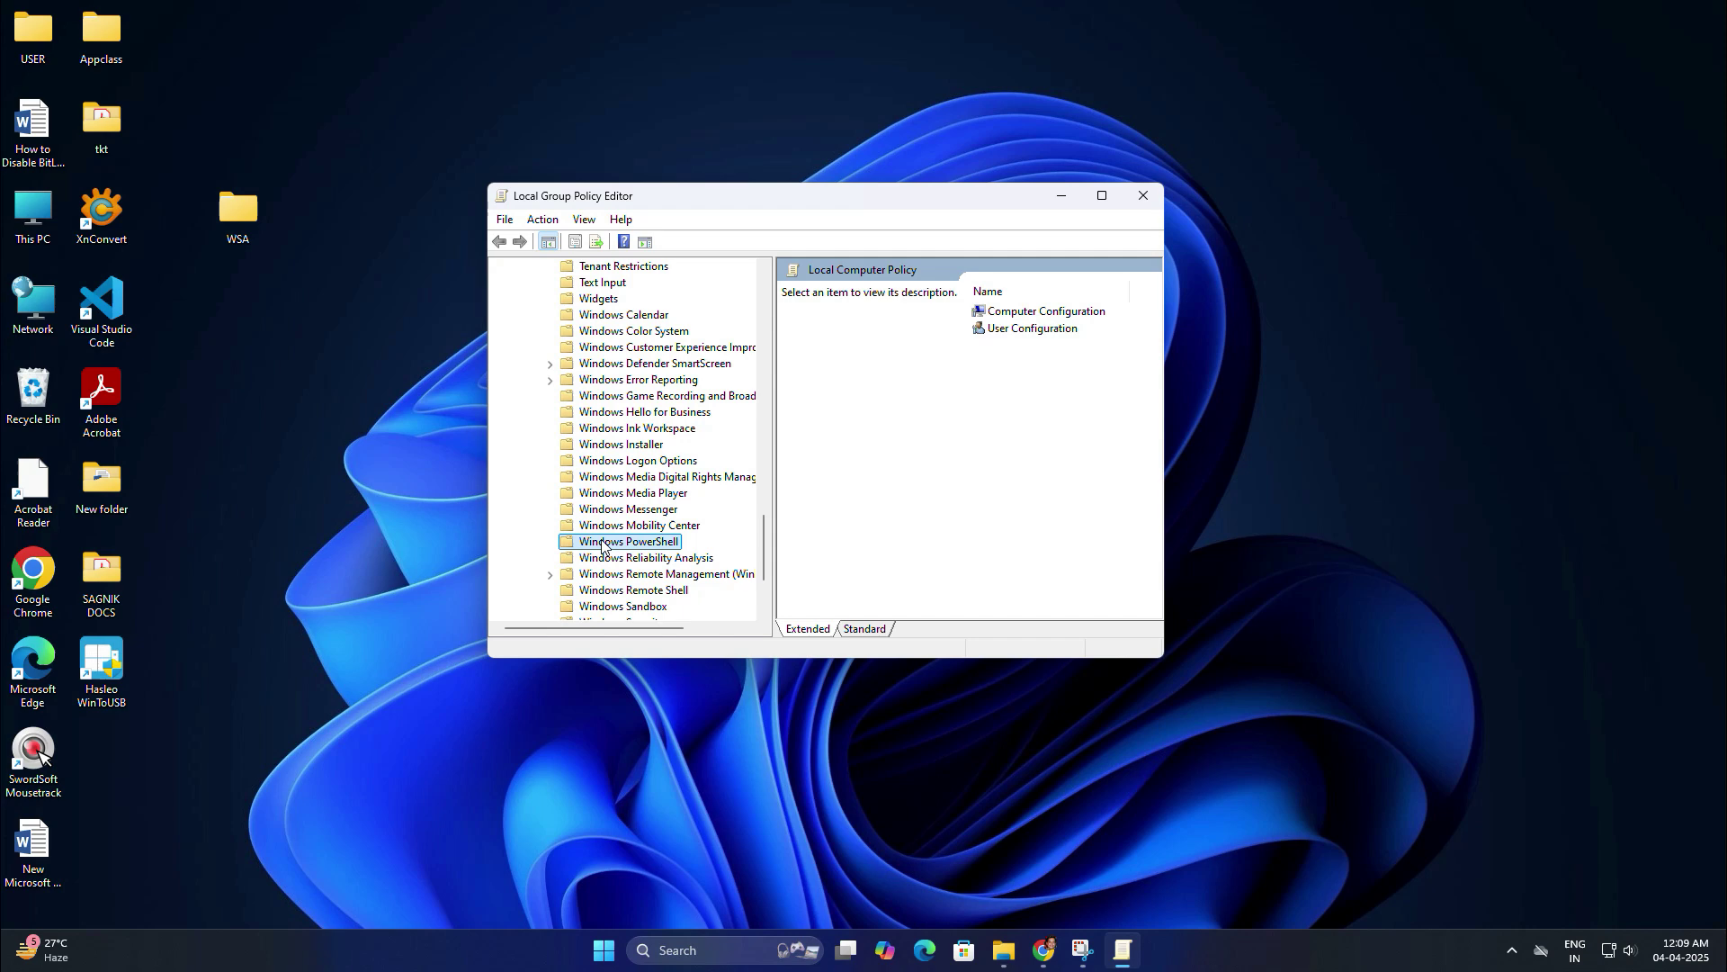
left_click_drag(1158, 466, 1543, 479)
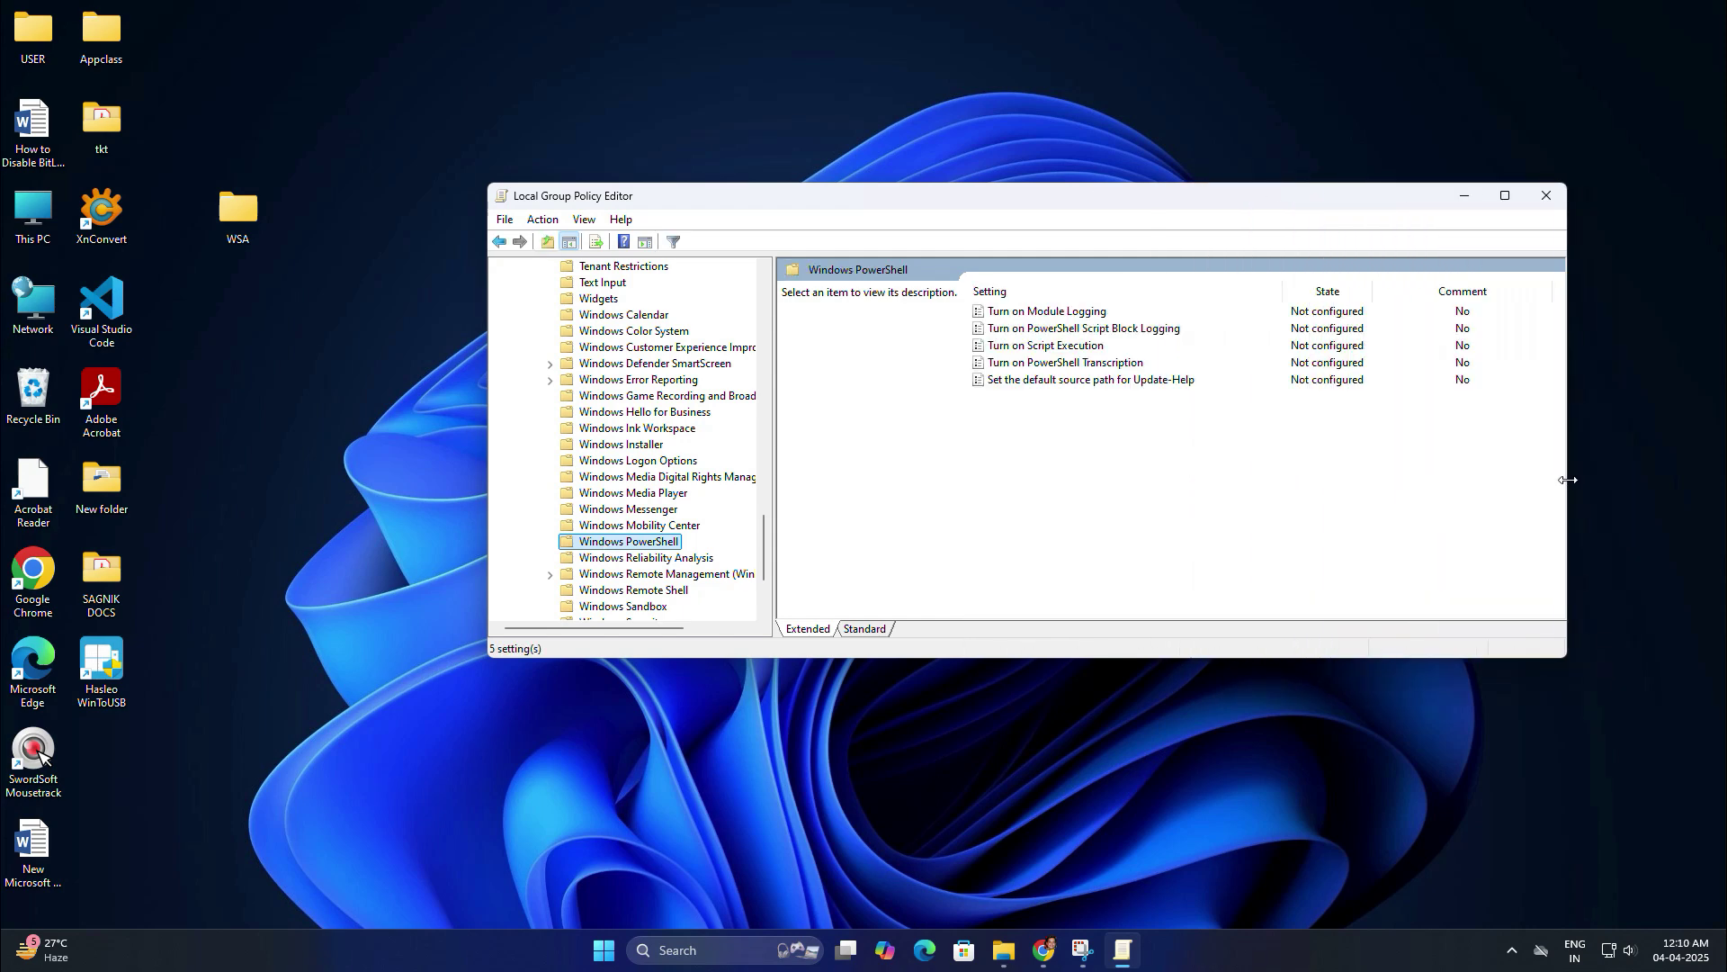
double_click(1023, 346)
Enable Turn on Script Execution with 'Allow all scripts', apply it, and close the editor.
left_click_drag(668, 227, 844, 189)
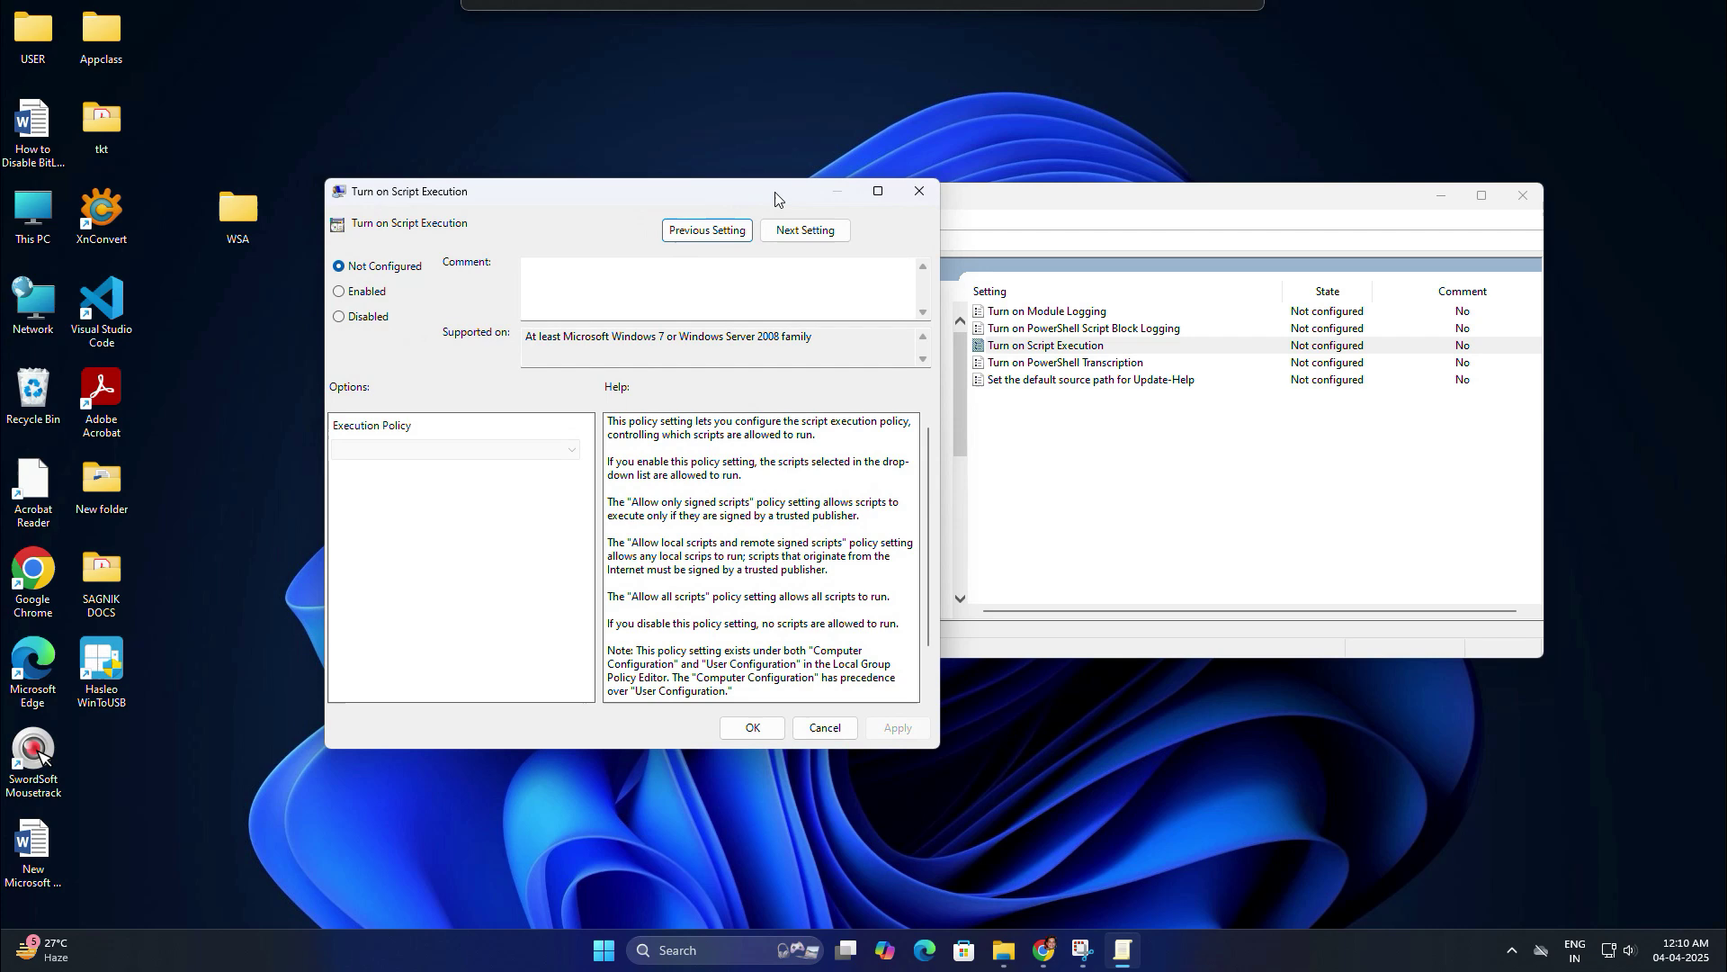
left_click(407, 282)
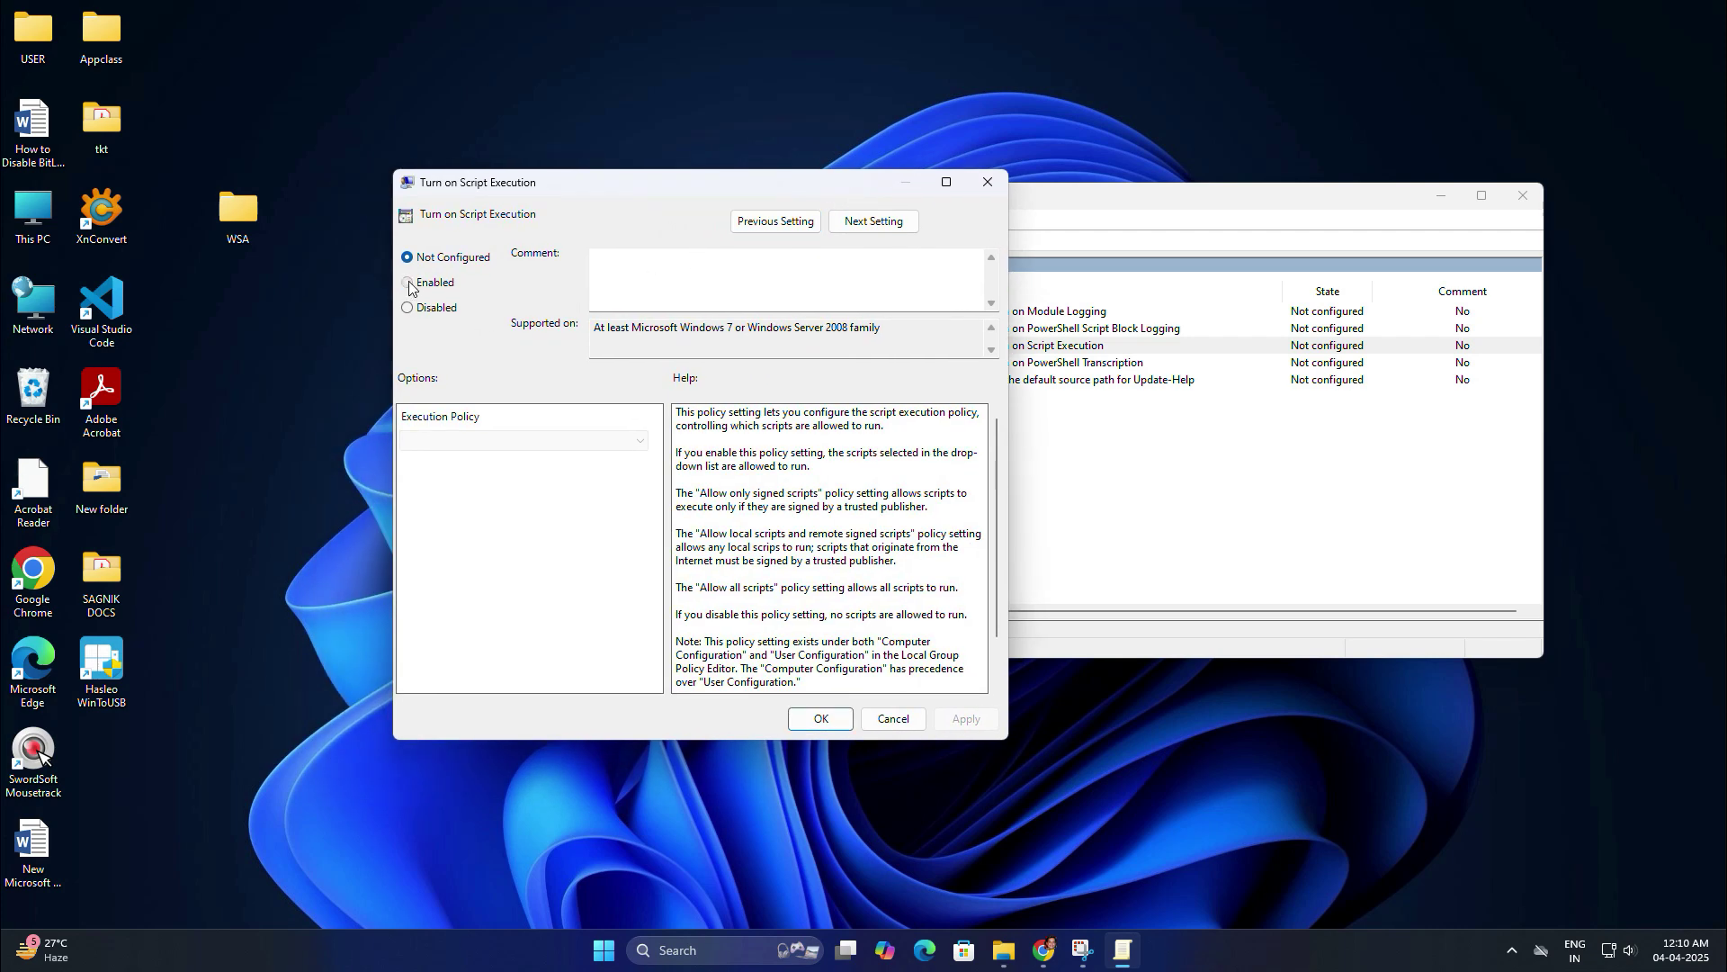
left_click(540, 442)
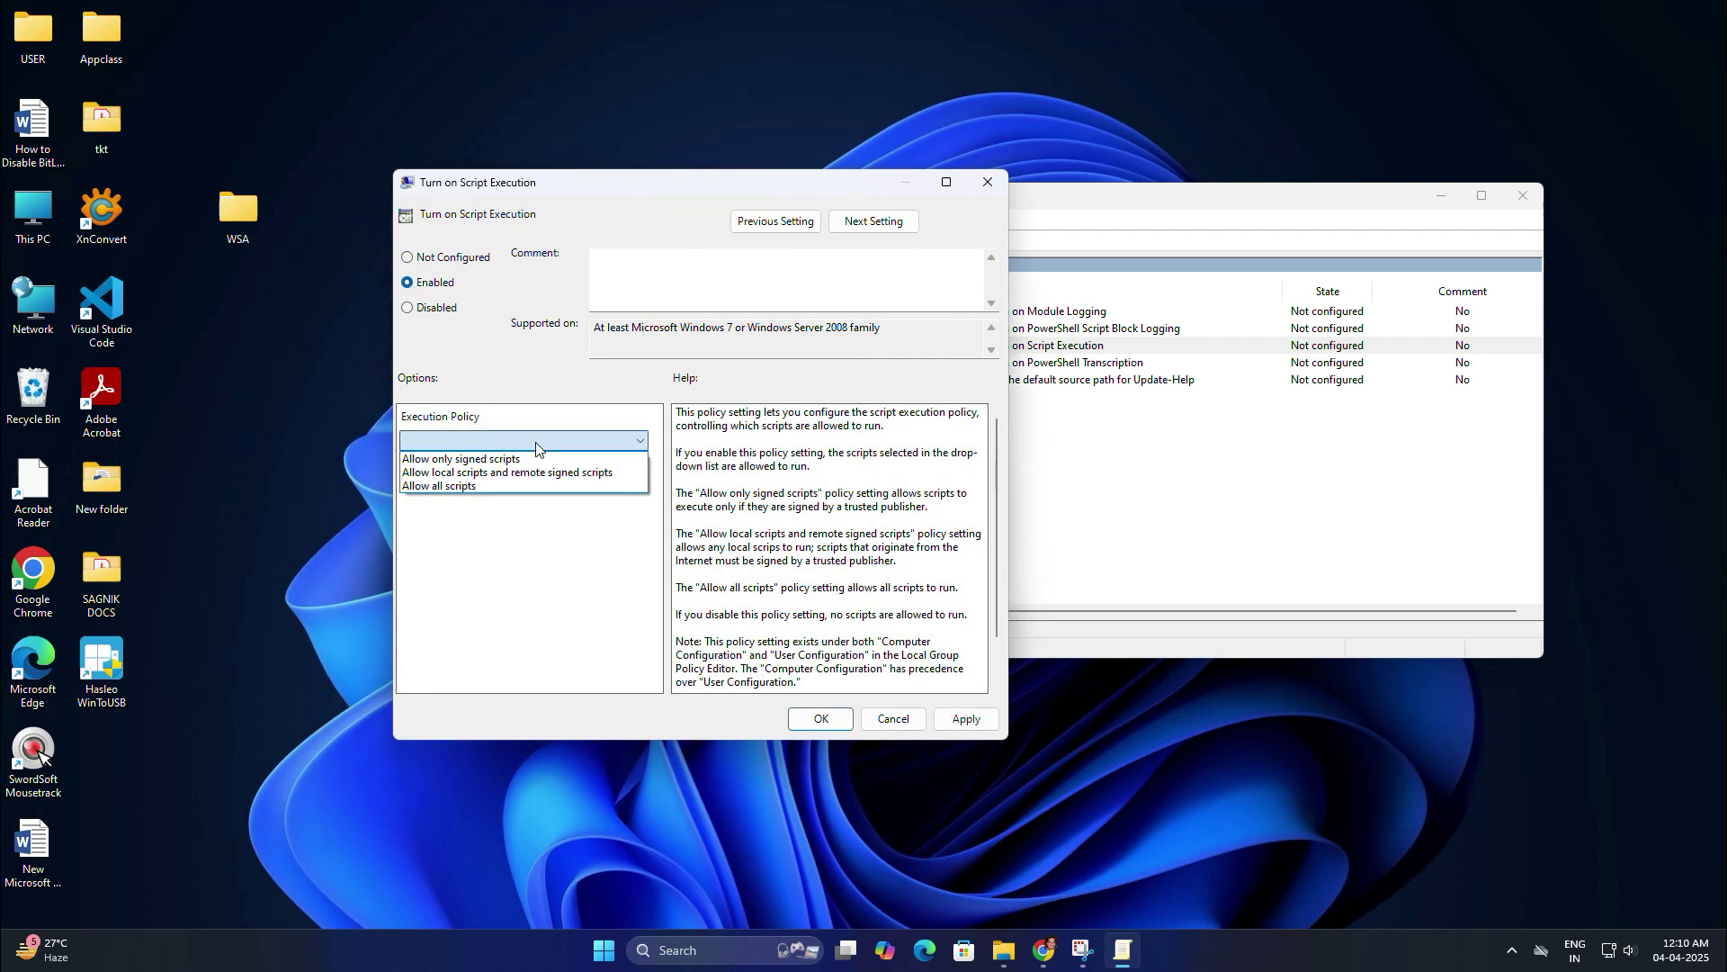
left_click(487, 487)
left_click(961, 719)
left_click(830, 722)
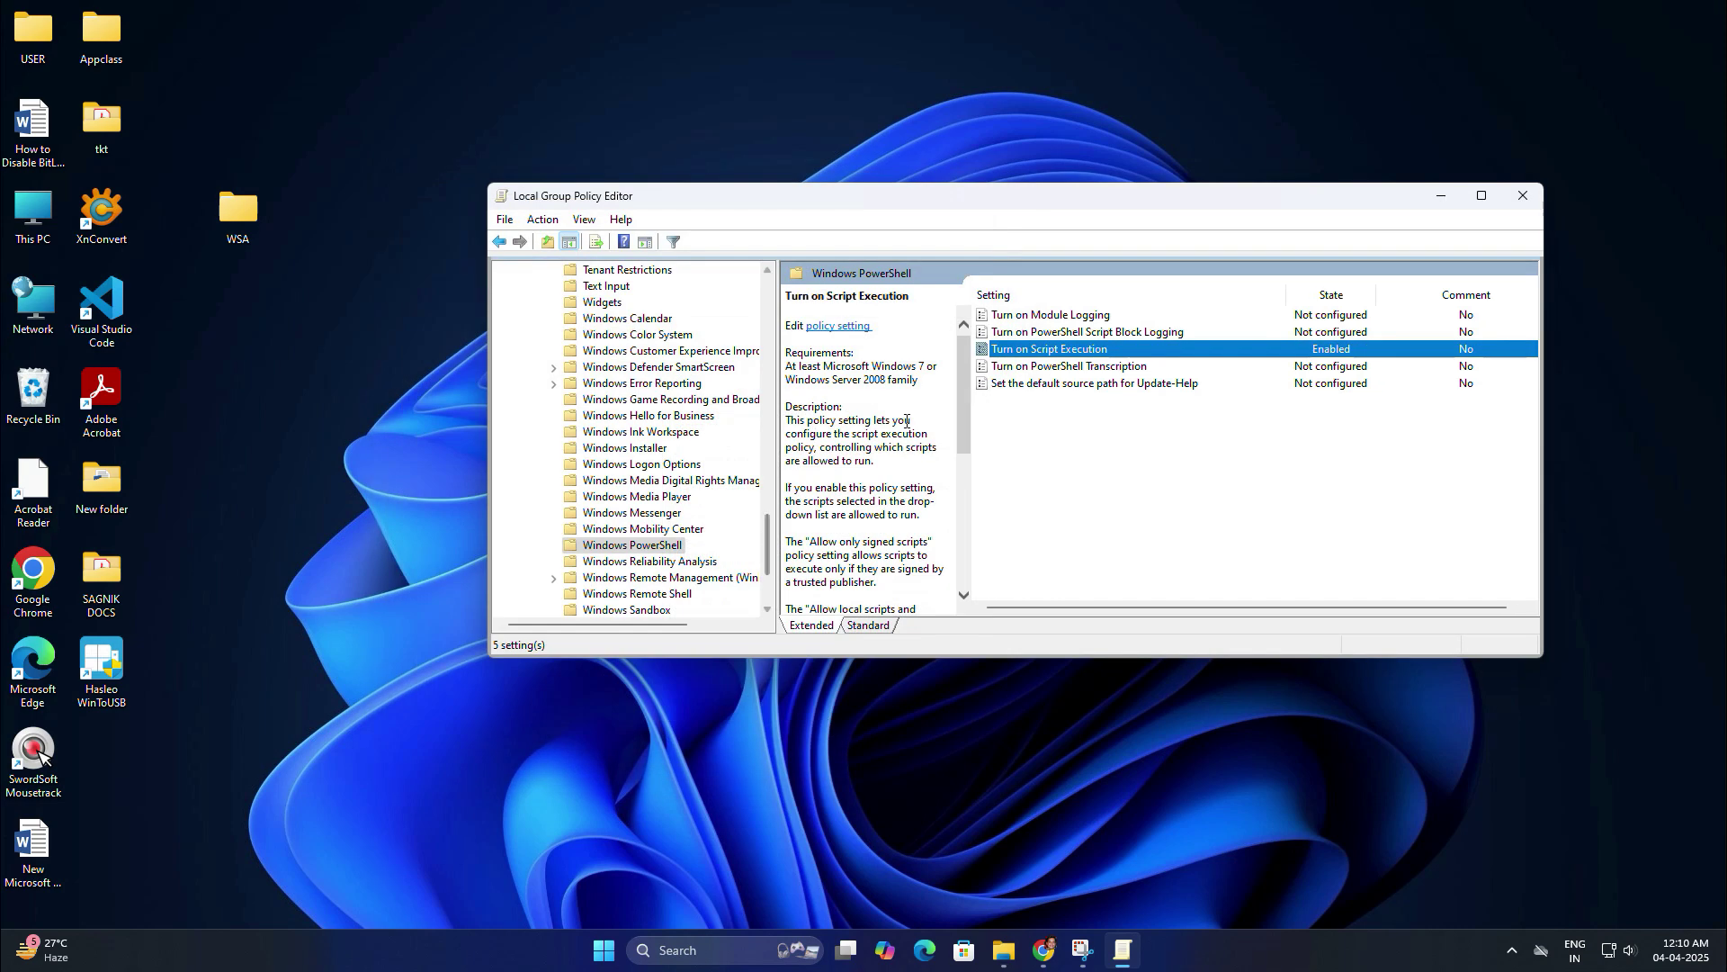
left_click(1520, 202)
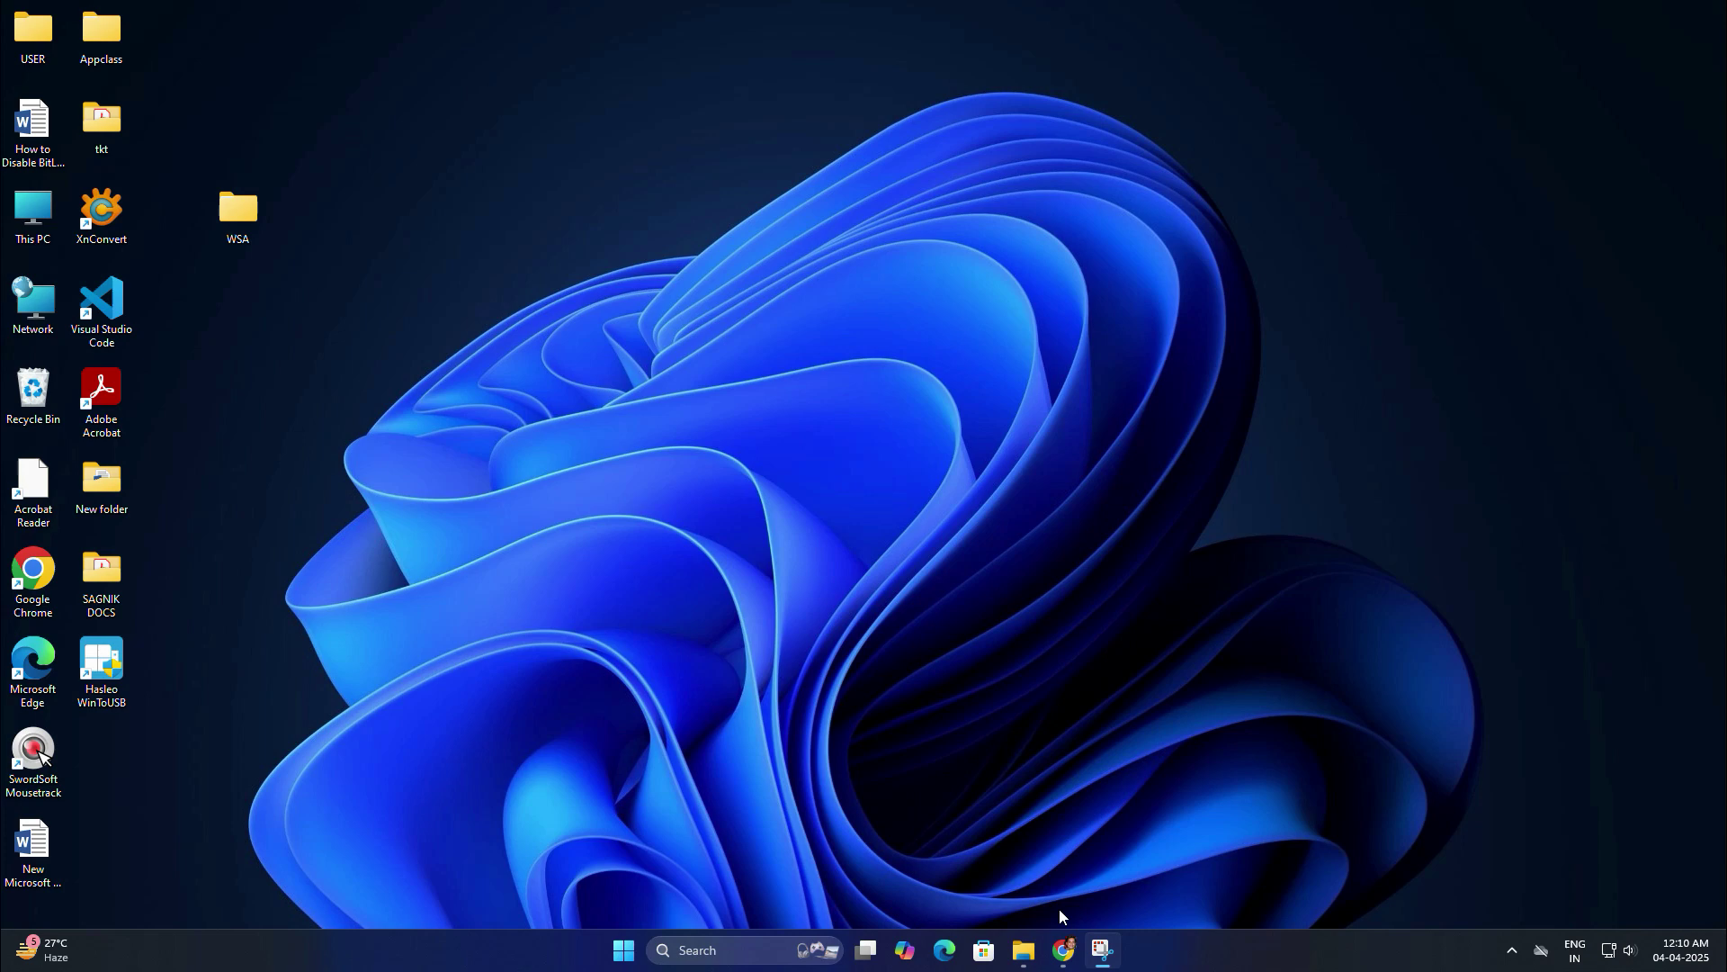
mouse_move(1023, 950)
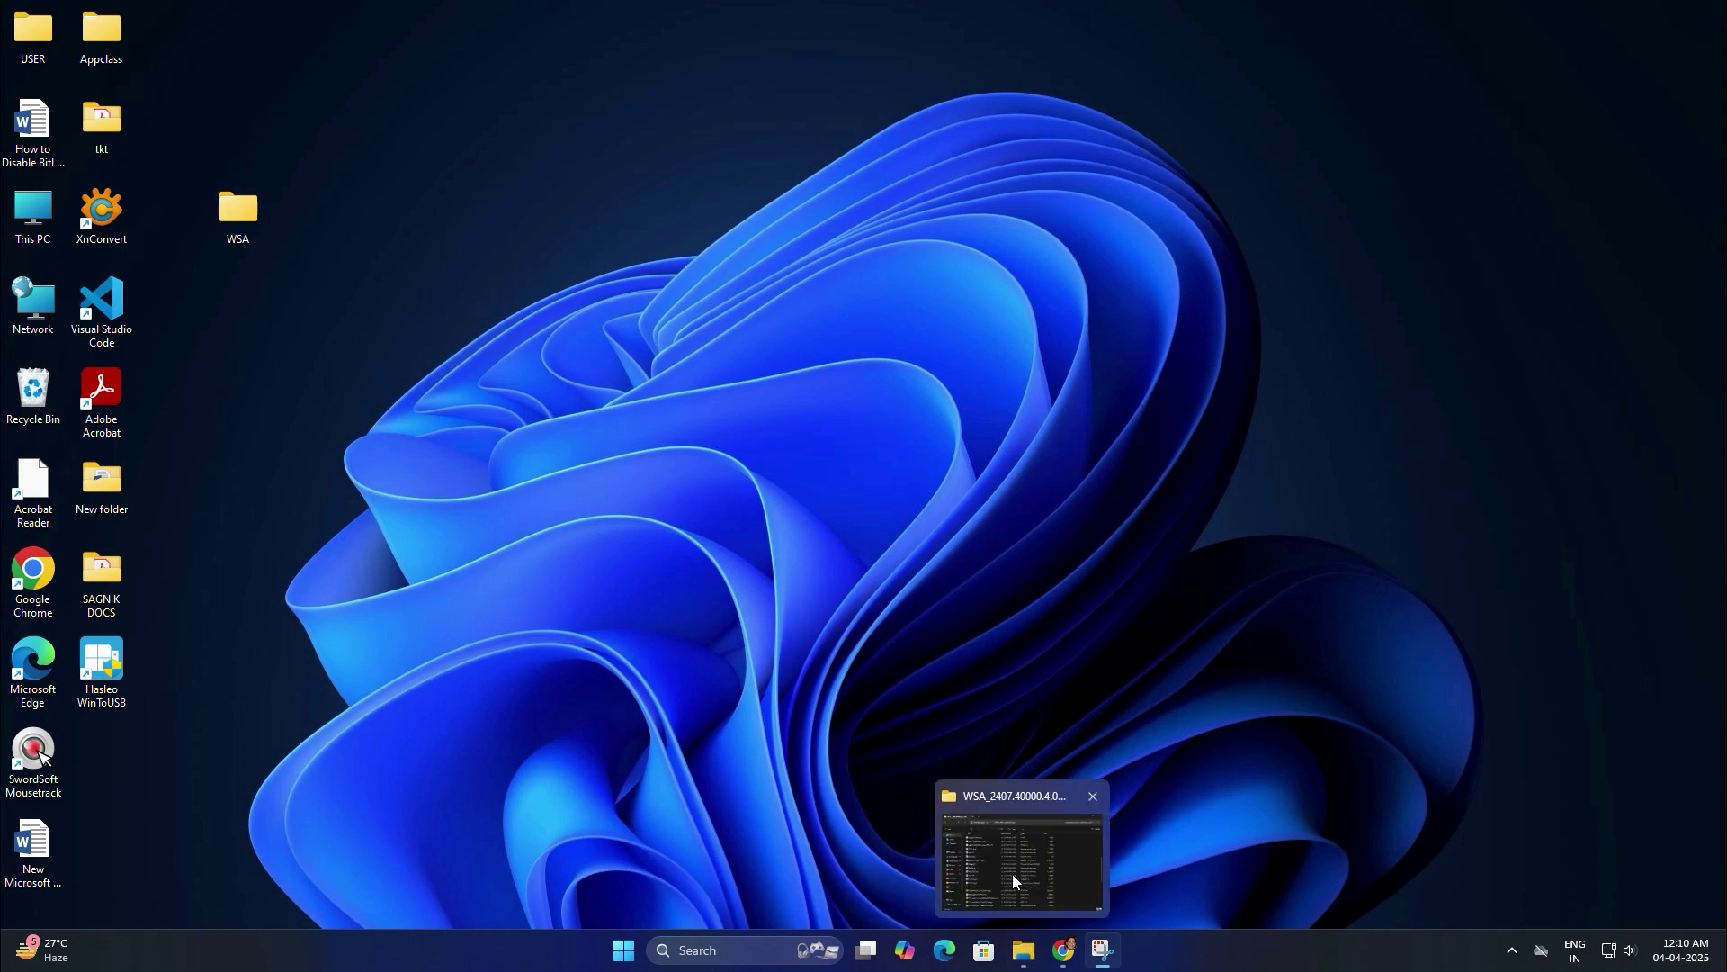
Run Install.ps1 from the extracted WSA folder with PowerShell.
left_click(1015, 880)
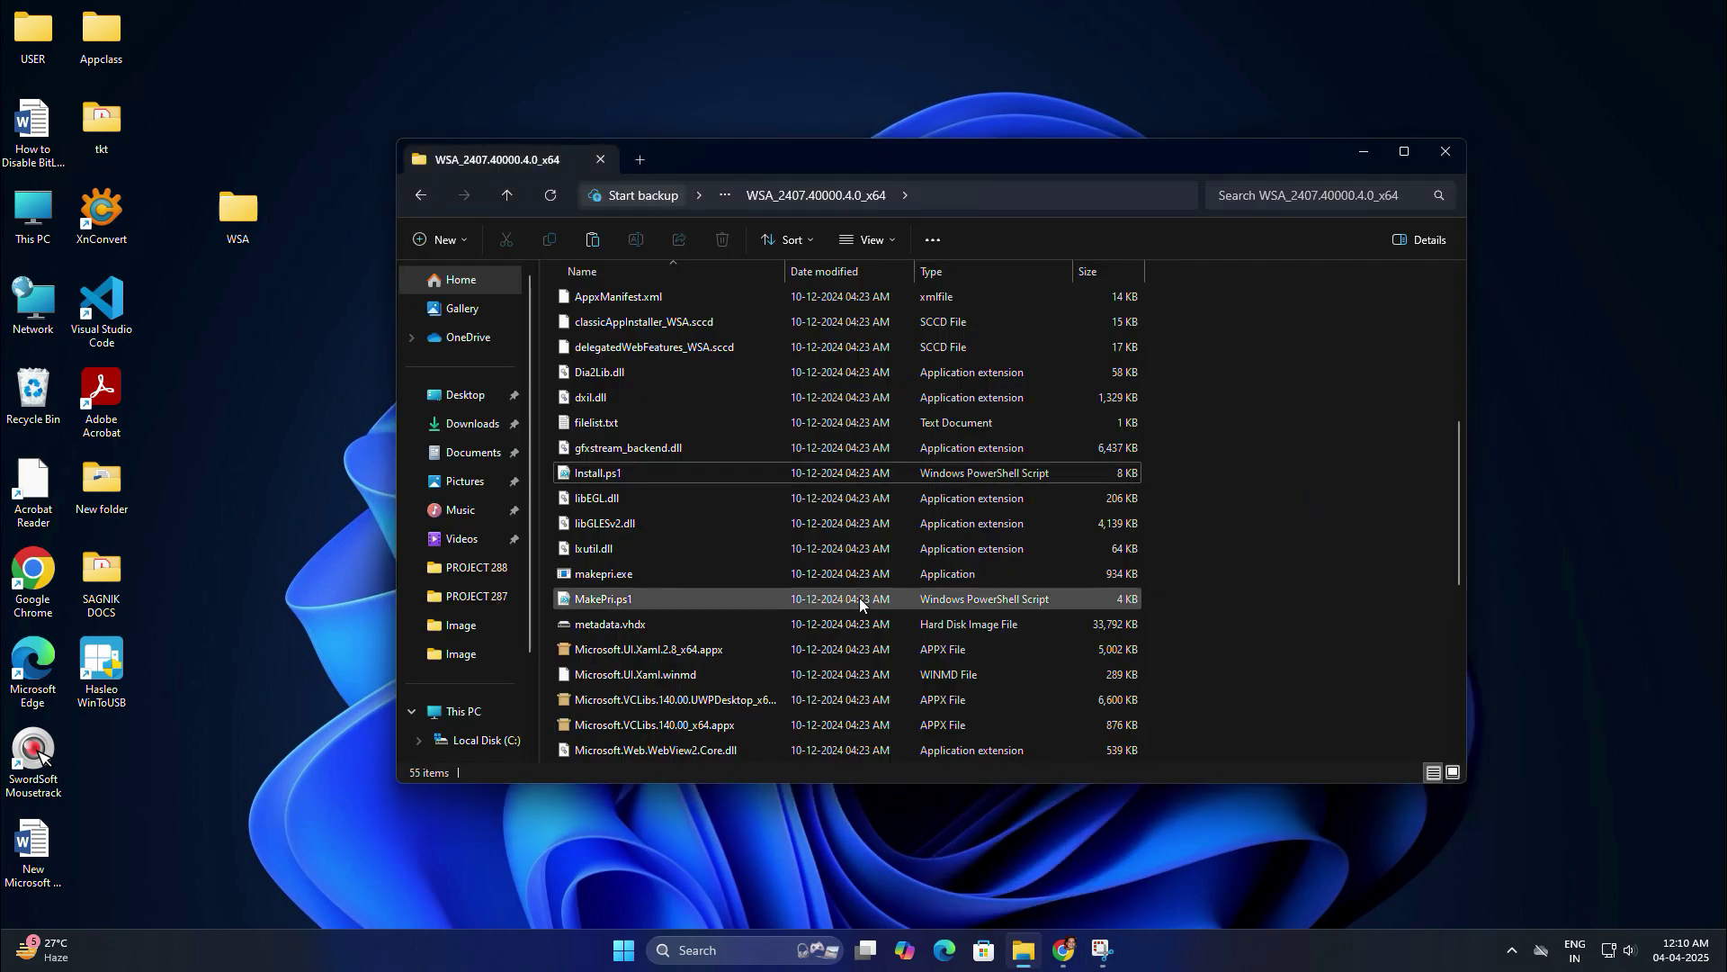
right_click(620, 475)
mouse_move(675, 494)
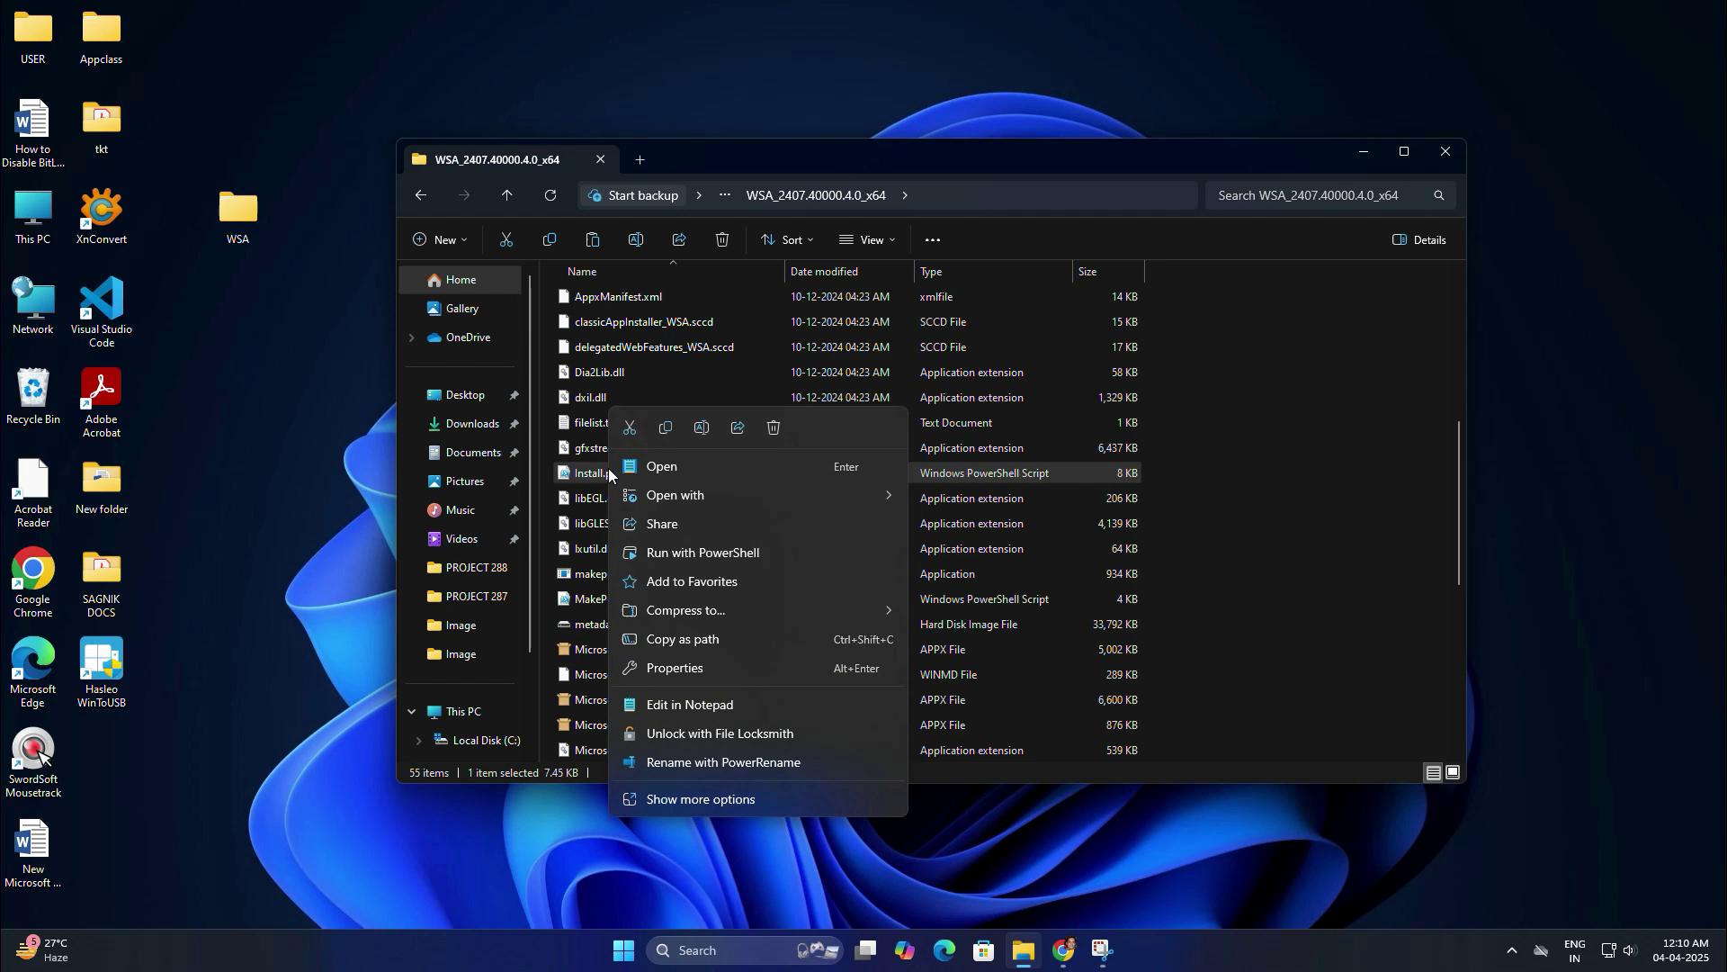
left_click(671, 552)
left_click(921, 494)
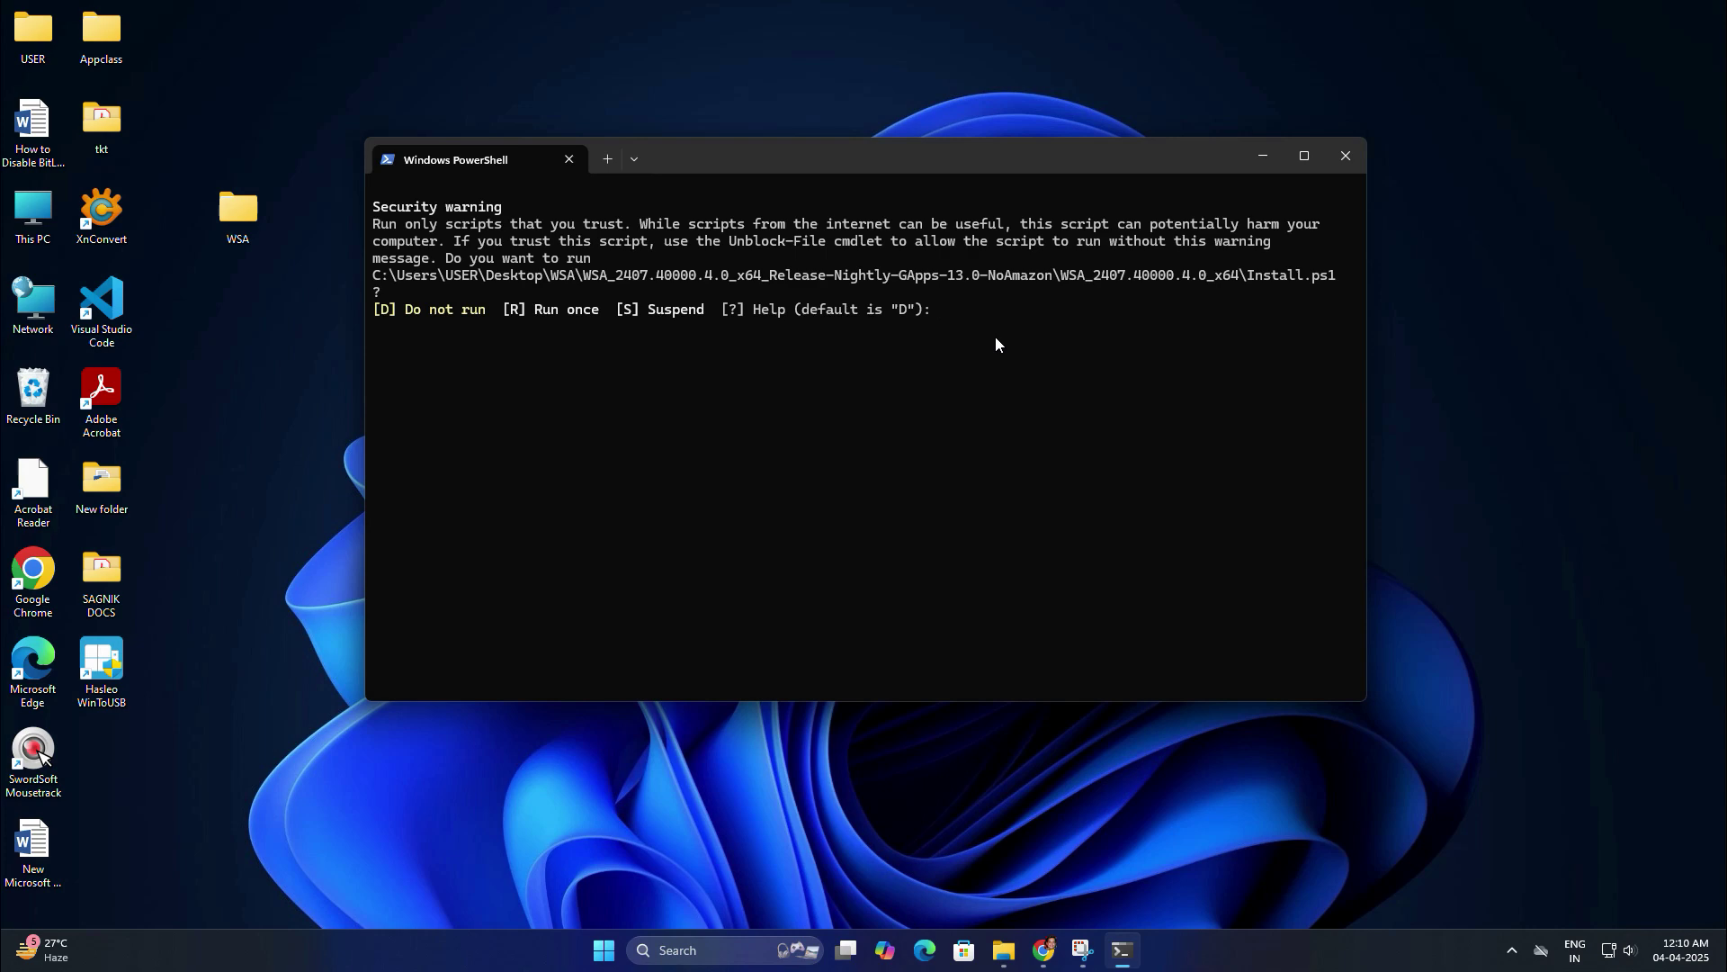
Answer R (Run once) at all four script security warnings so the installer completes.
type("r")
key("Return")
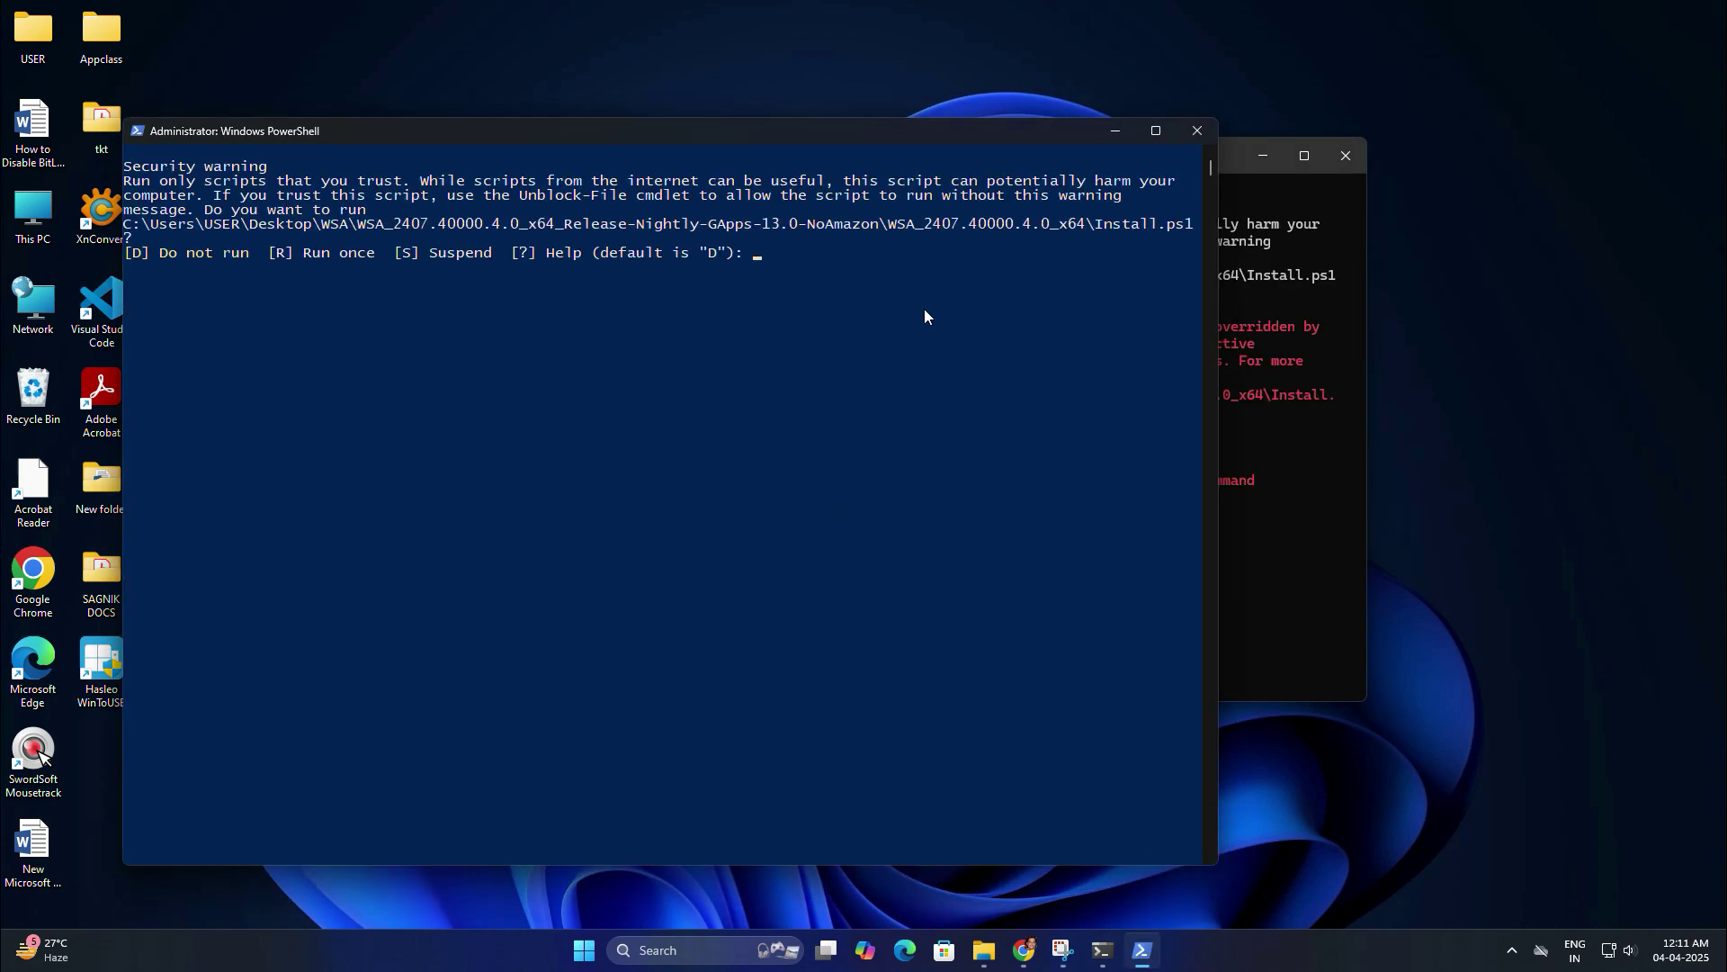
type("r")
key("Return")
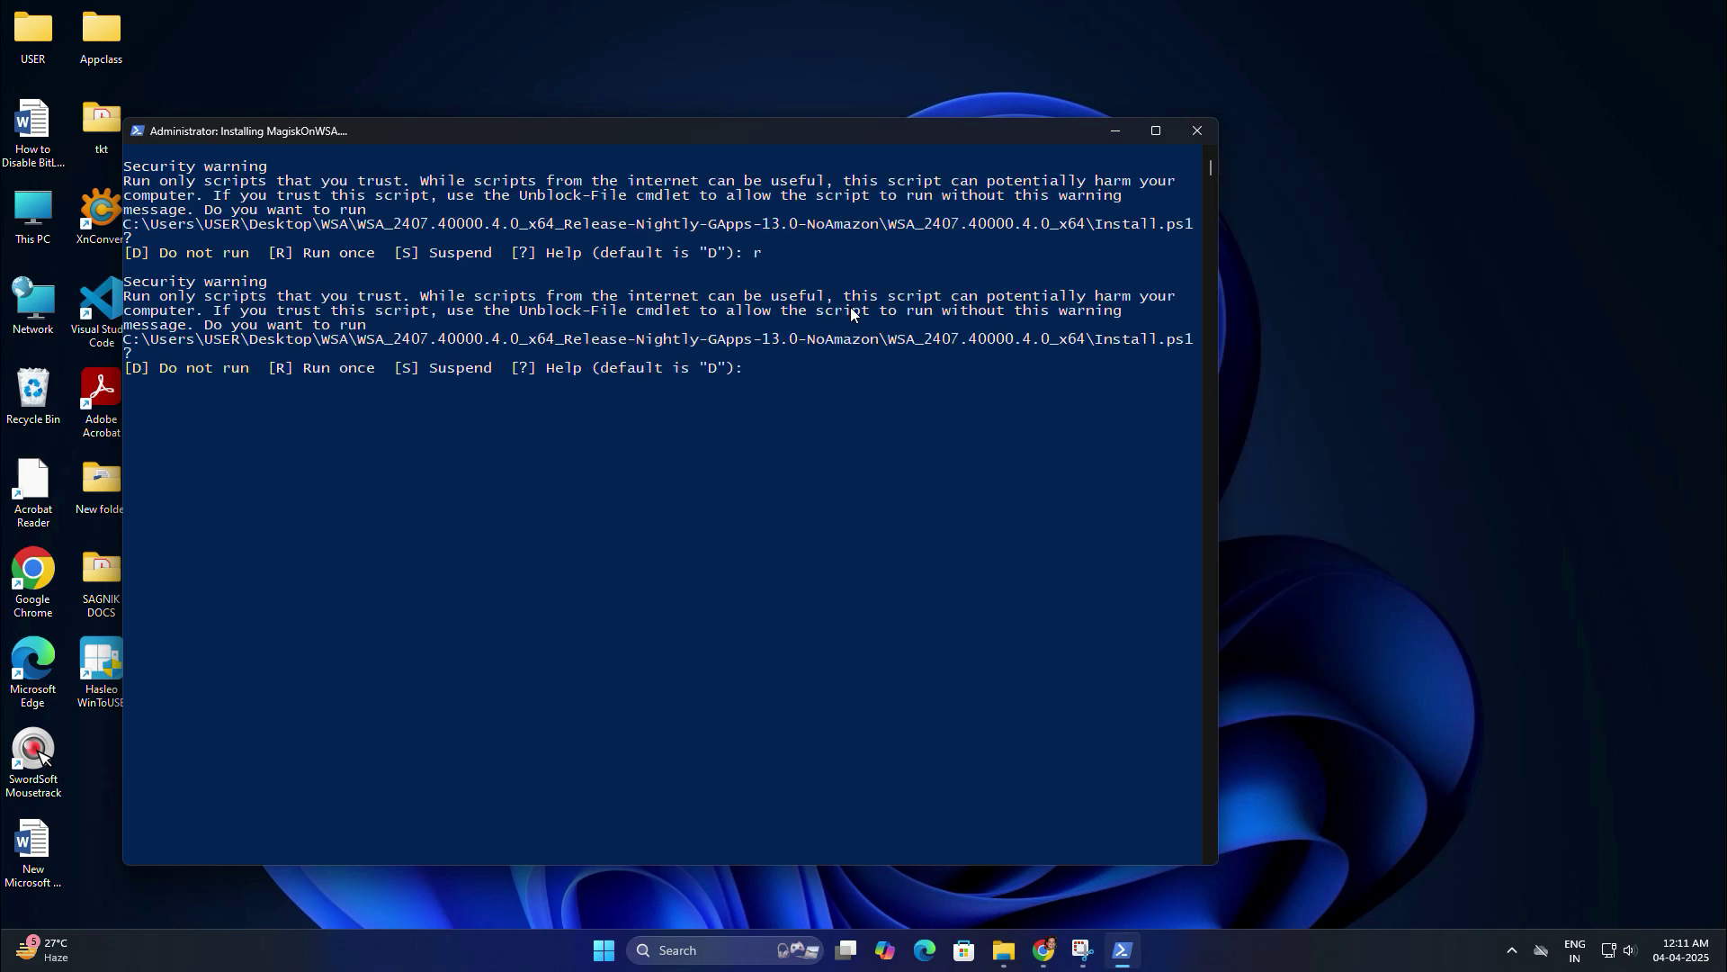
type("r")
key("Return")
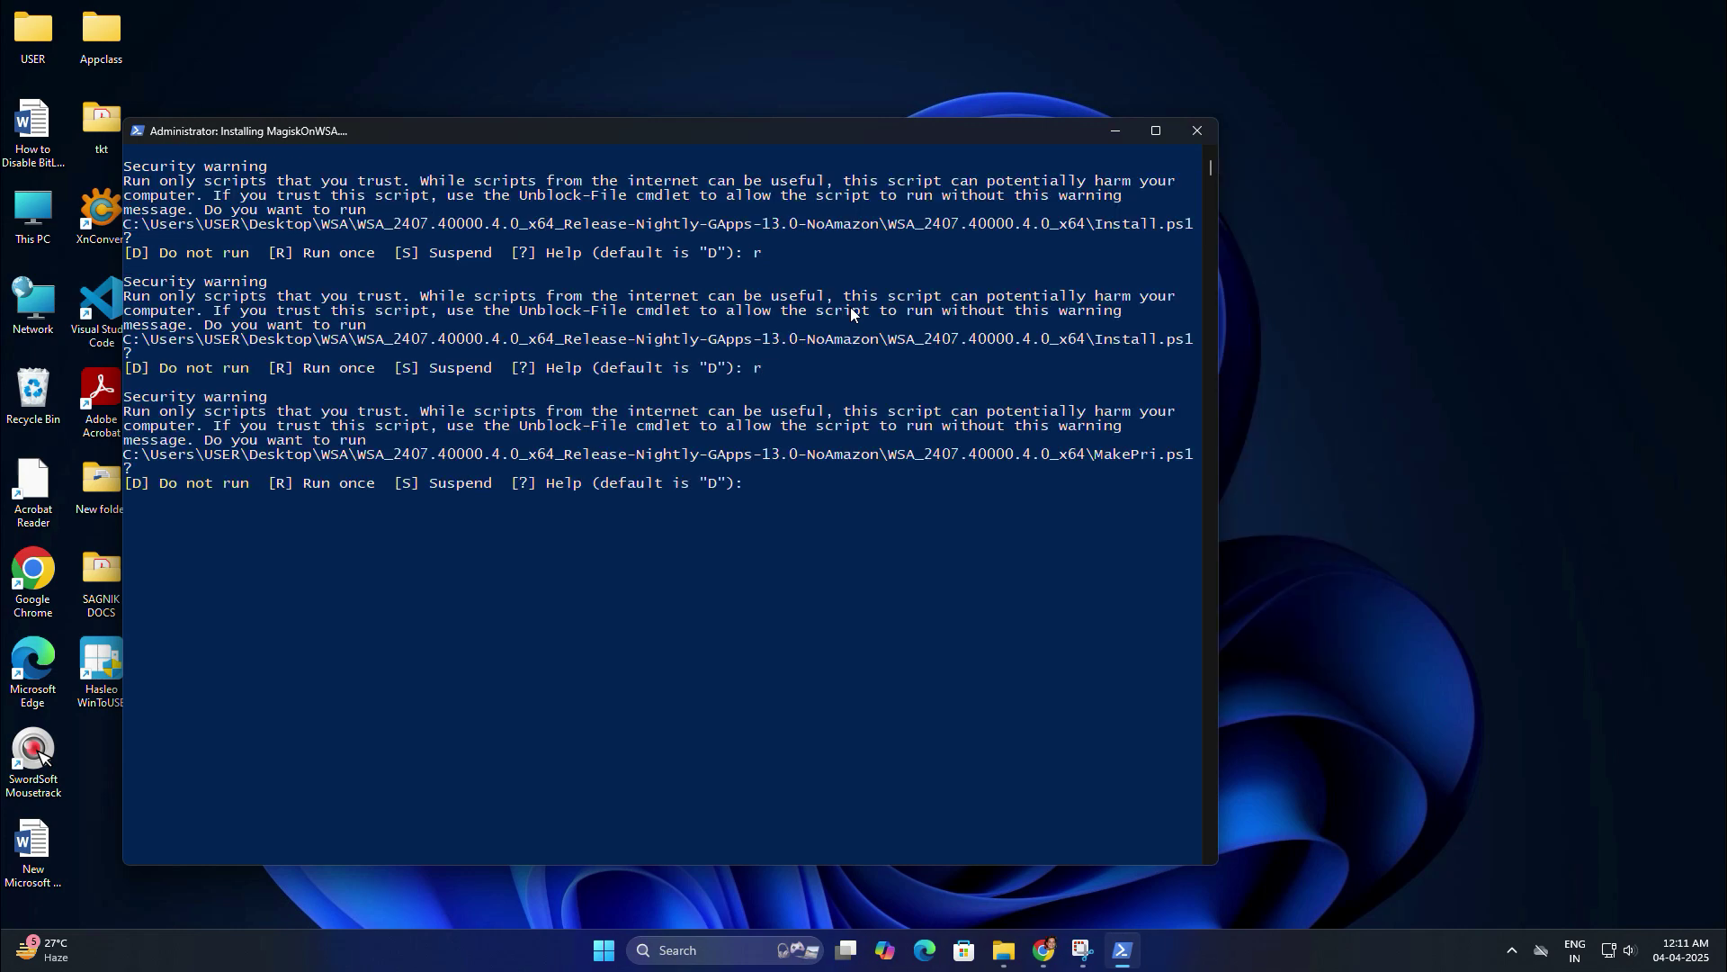
type("r")
key("Return")
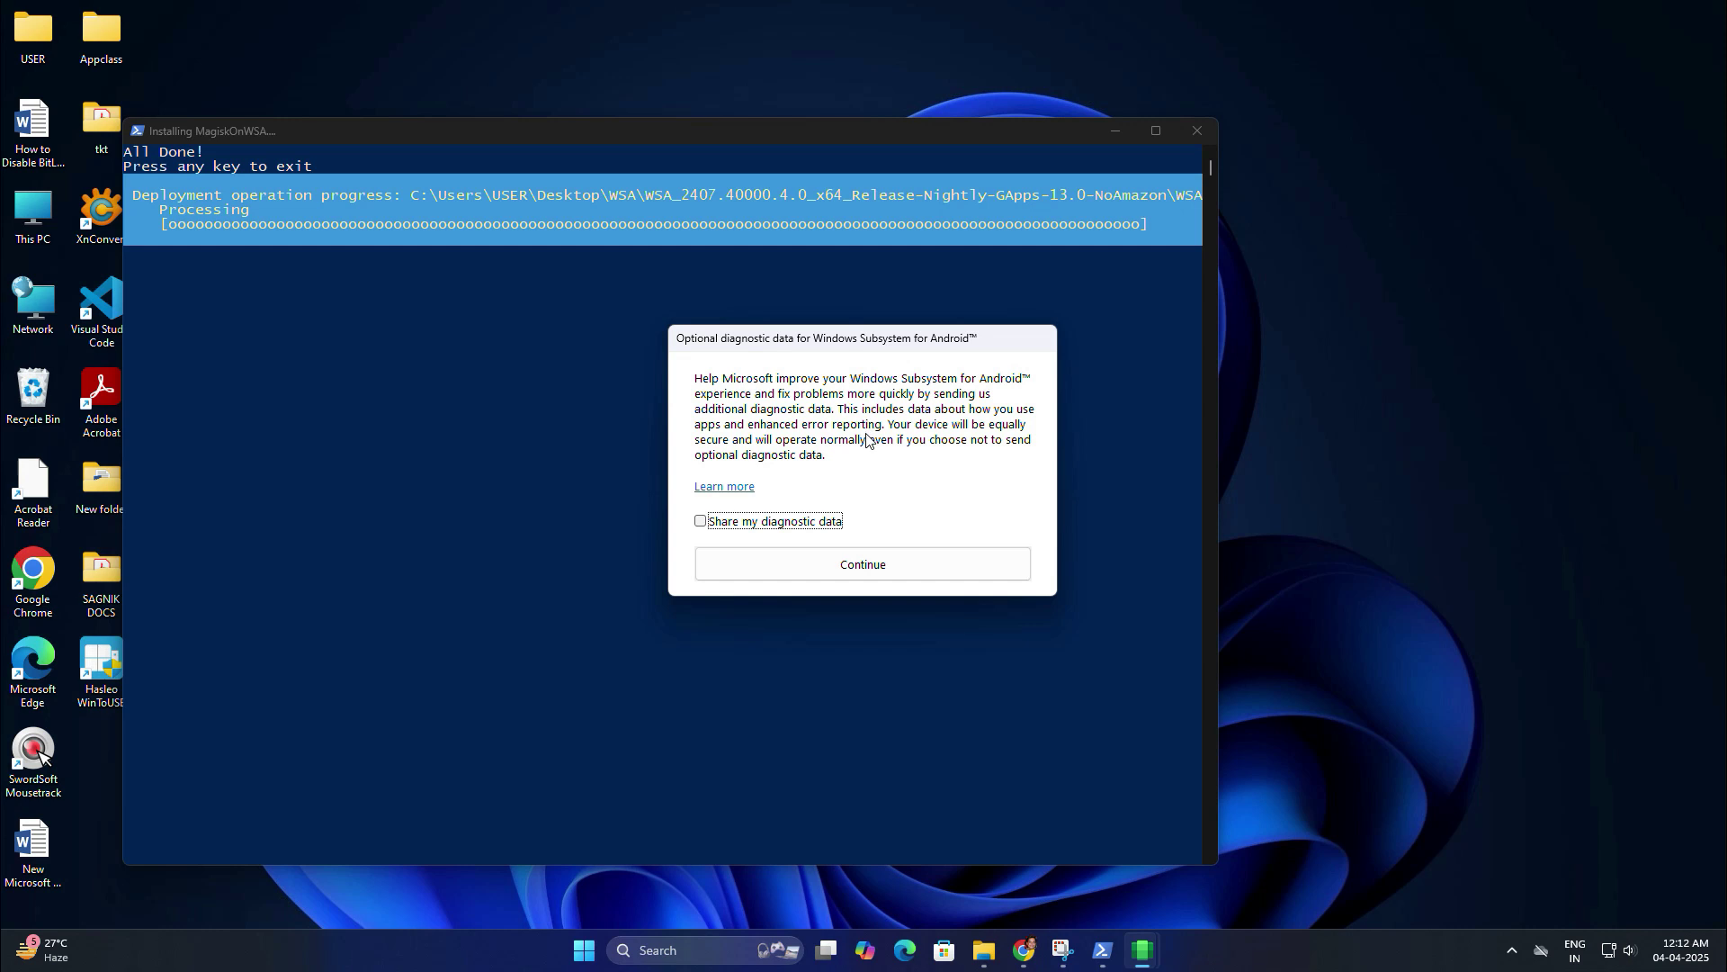
Continue past the diagnostic-data prompt without sharing diagnostic data.
left_click(855, 564)
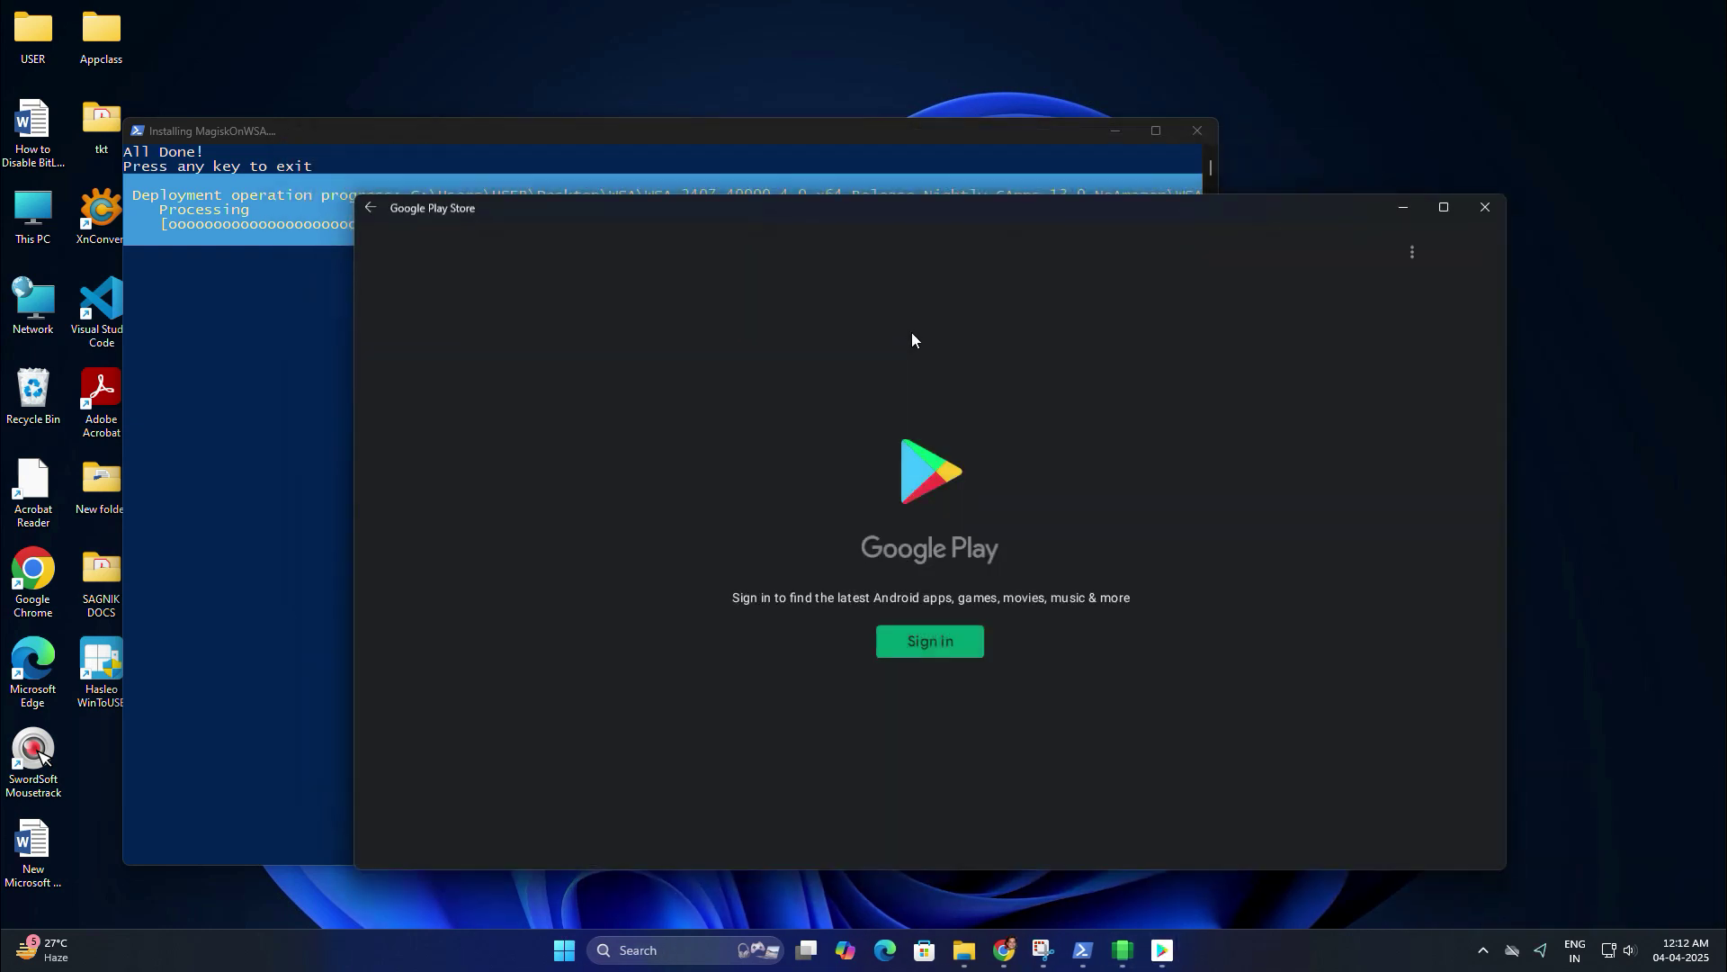
left_click_drag(903, 227, 866, 155)
left_click(889, 581)
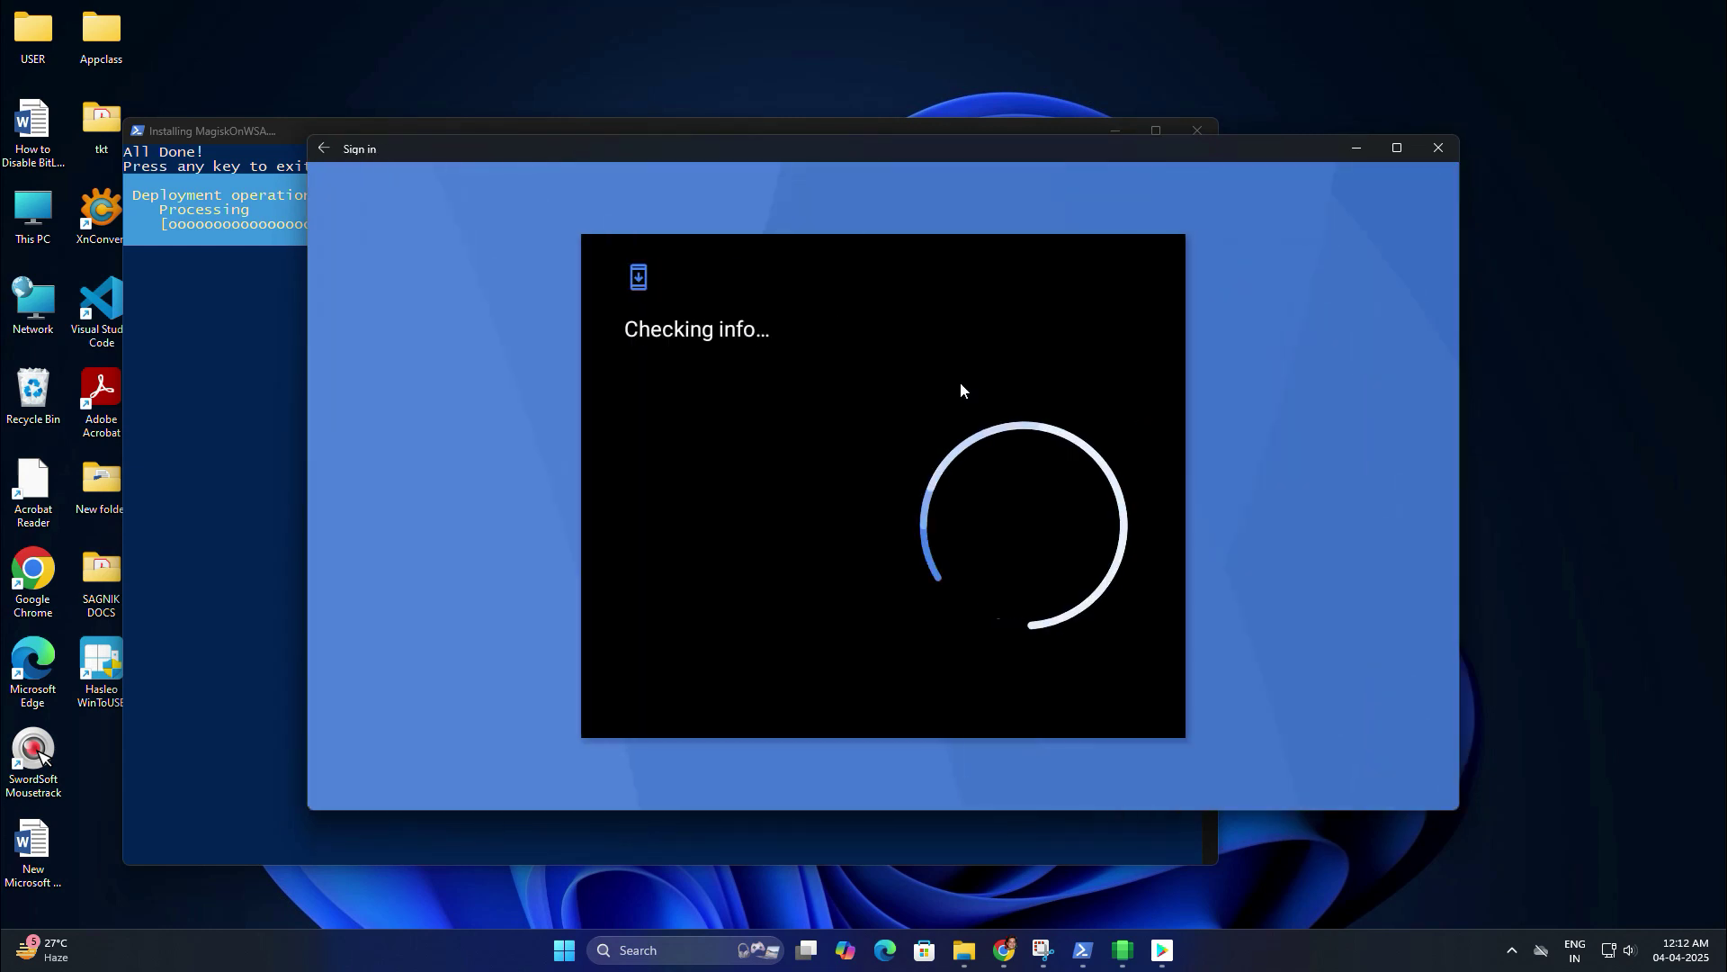
left_click(721, 471)
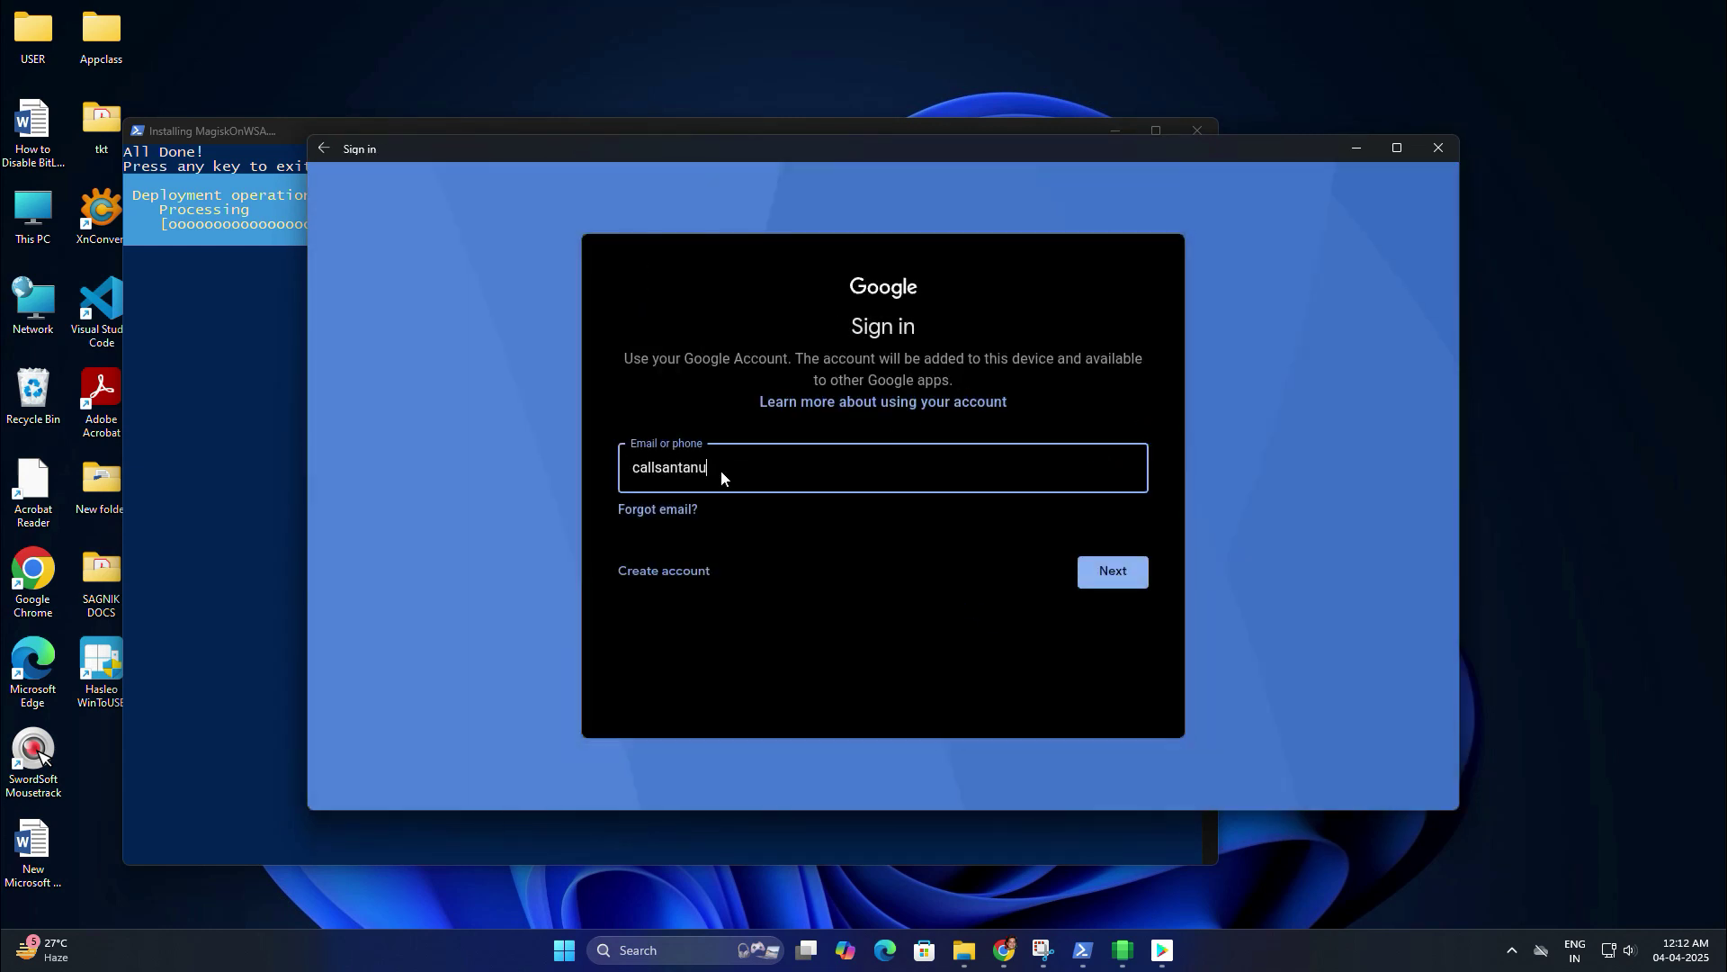
left_click(1113, 571)
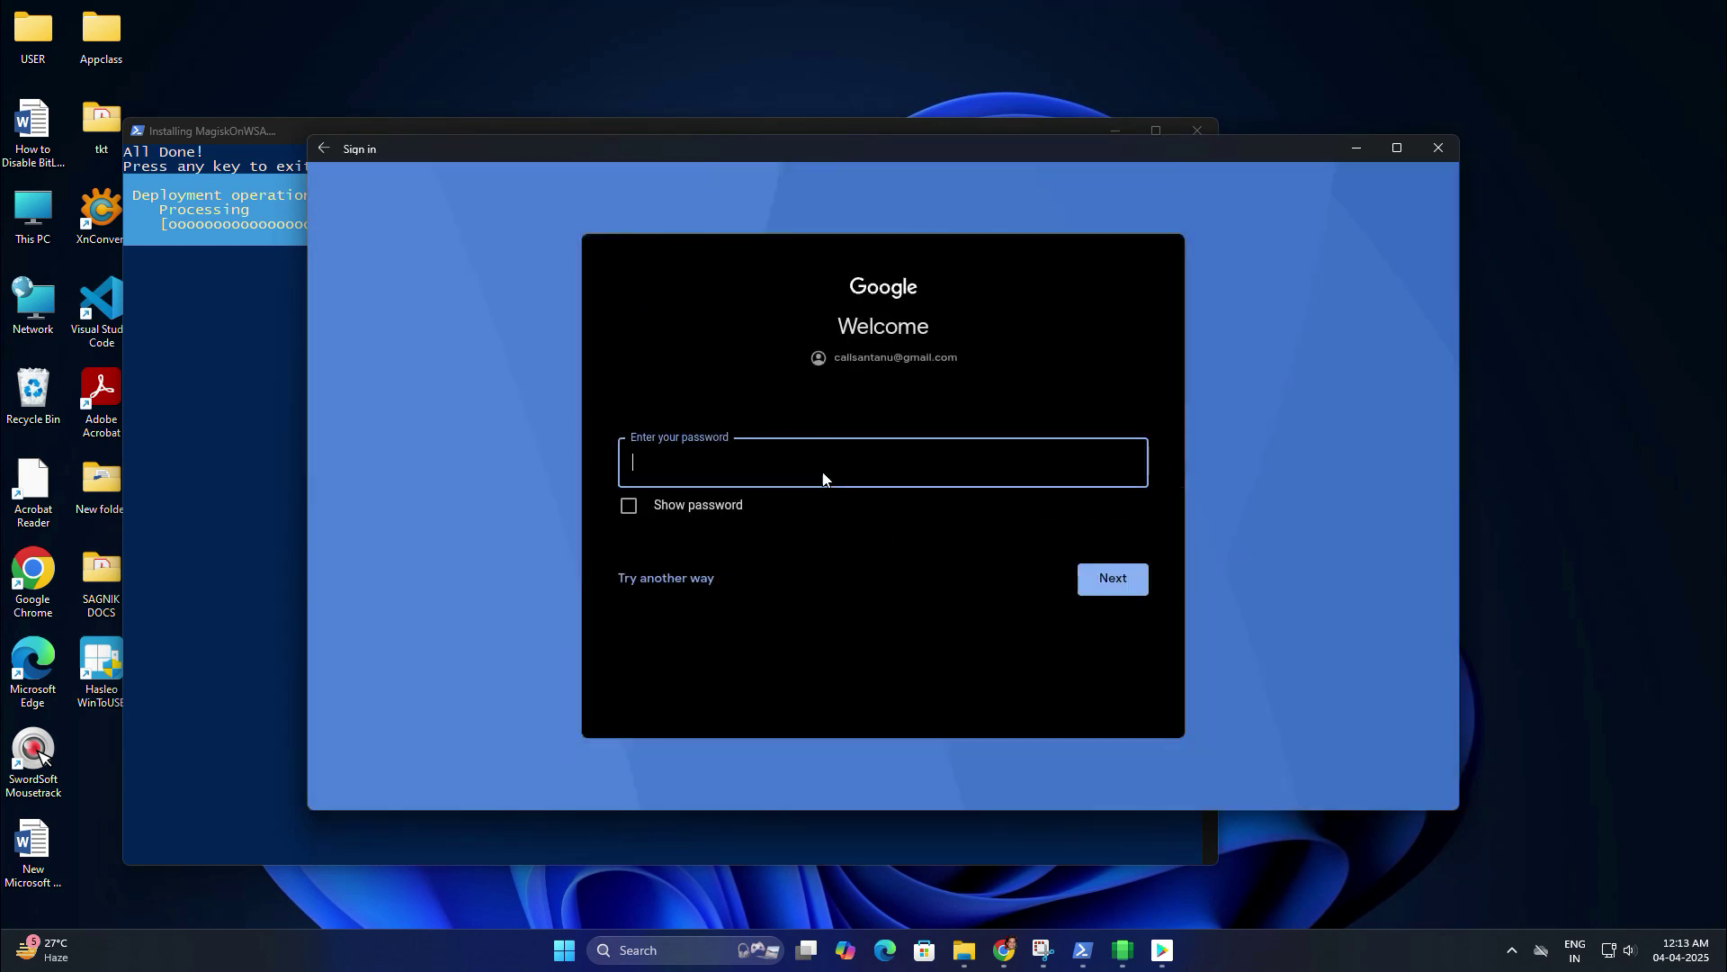
type("••••••u•")
key("Return")
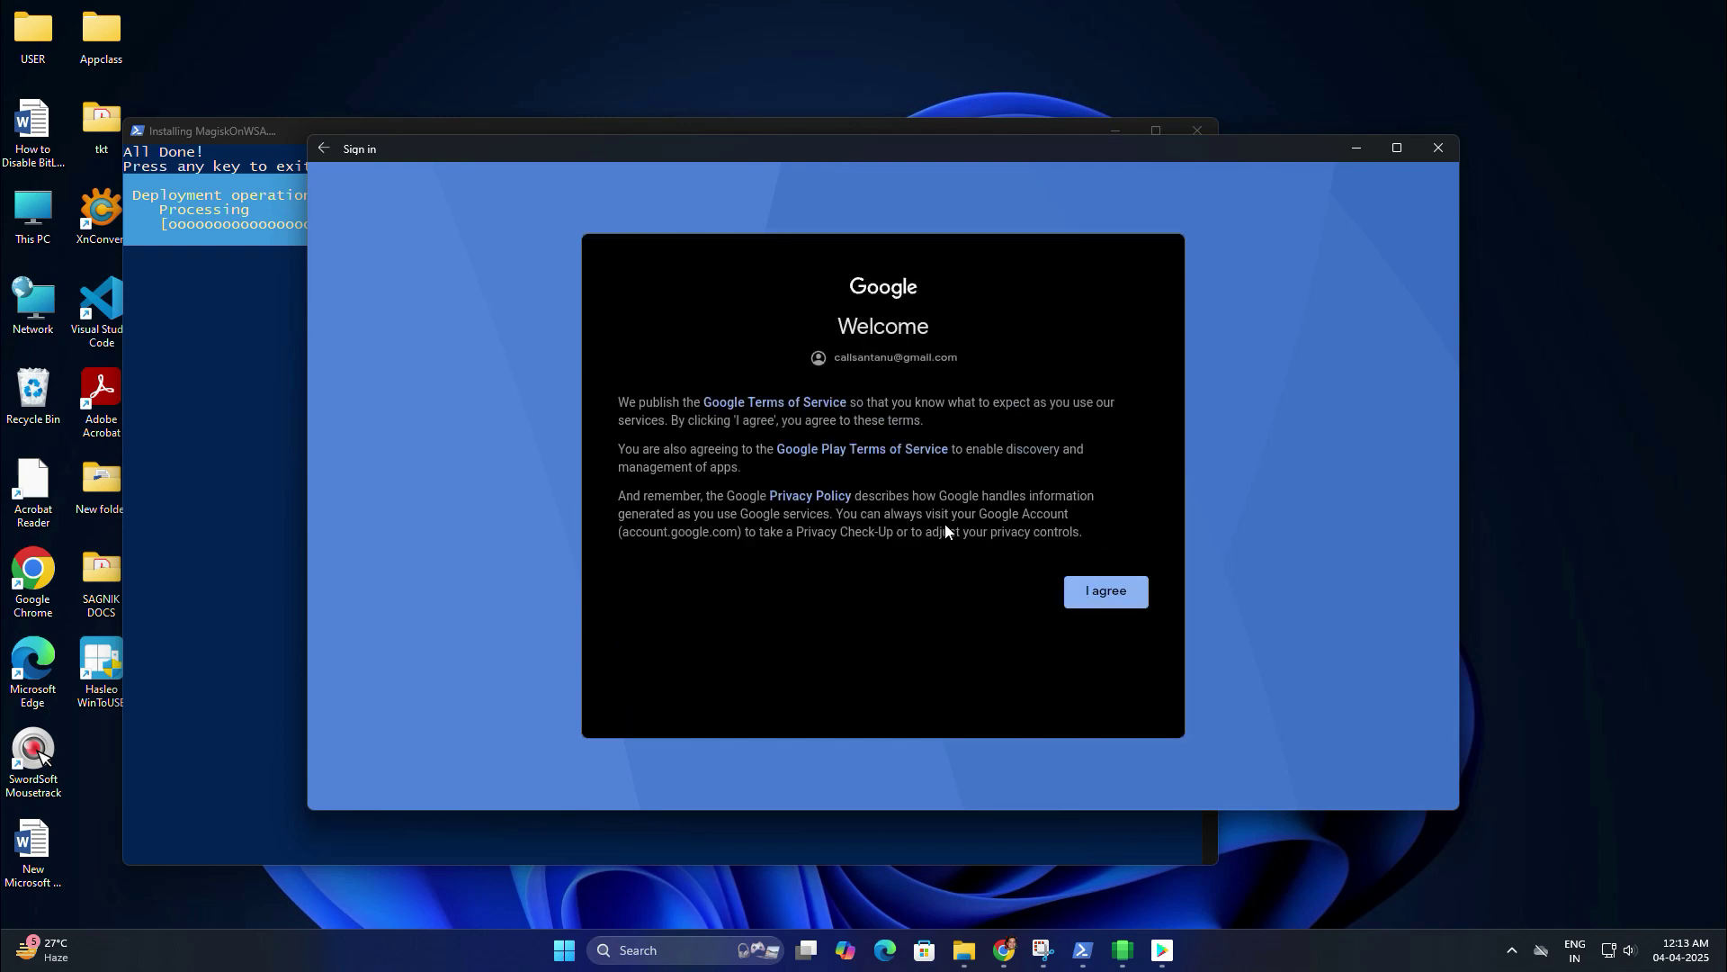
key("Return")
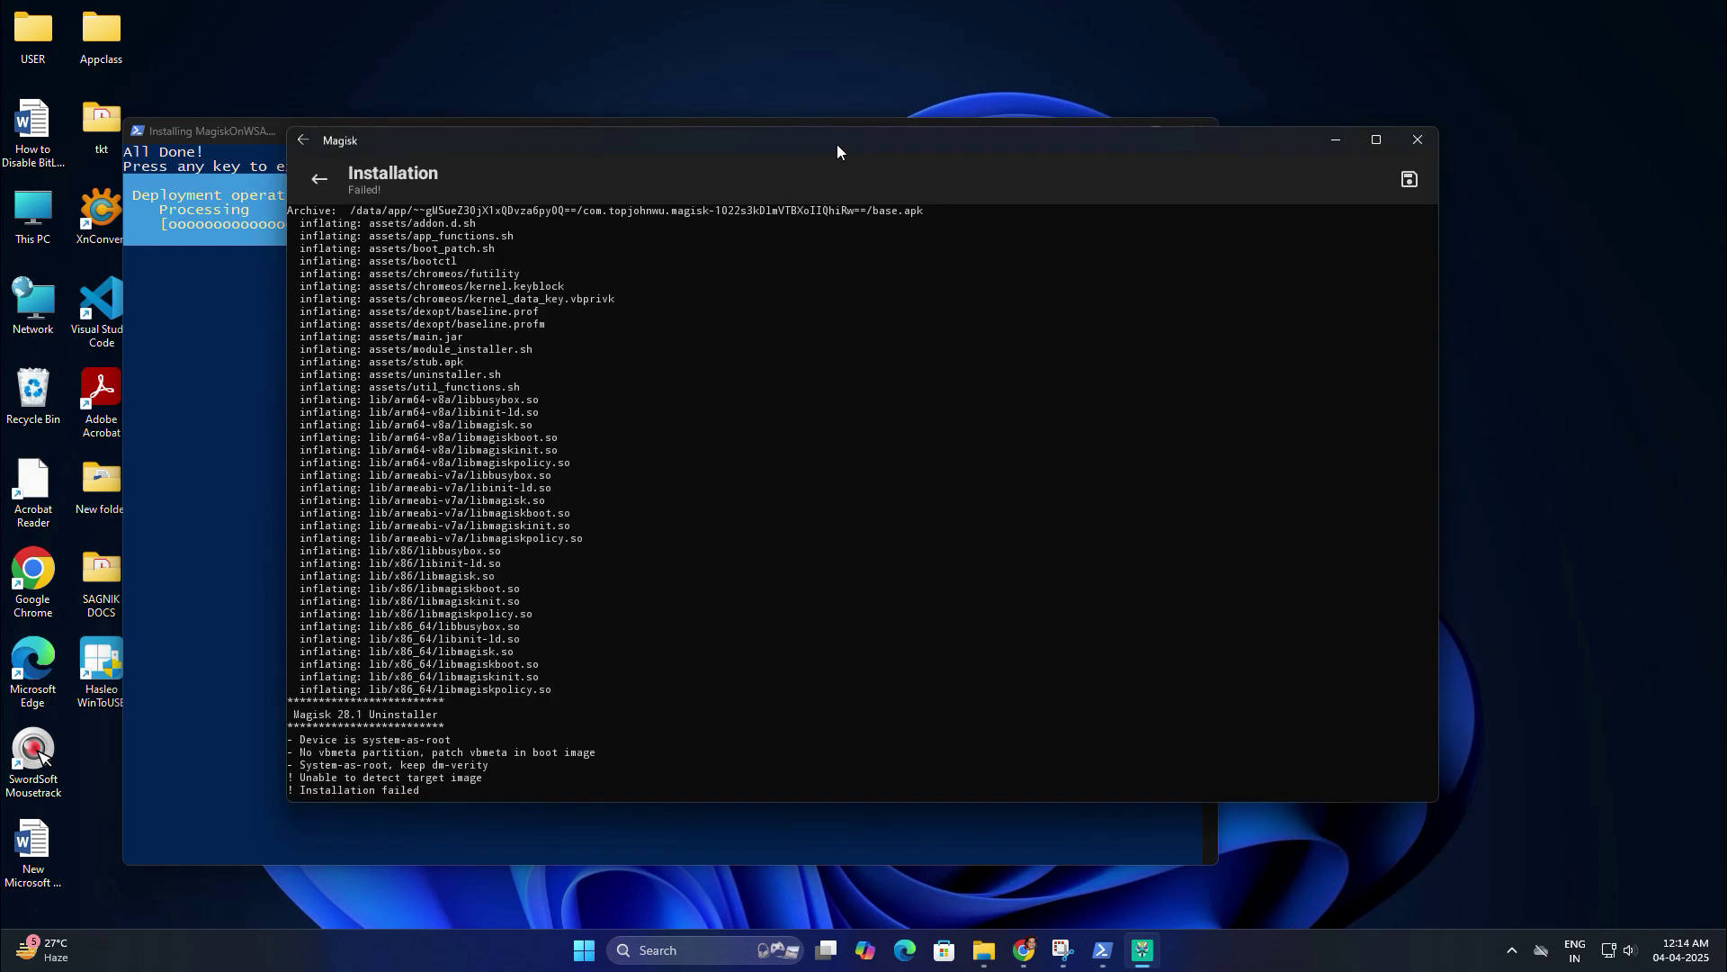
Drag the Magisk installation log window slightly lower.
left_click_drag(838, 143, 846, 186)
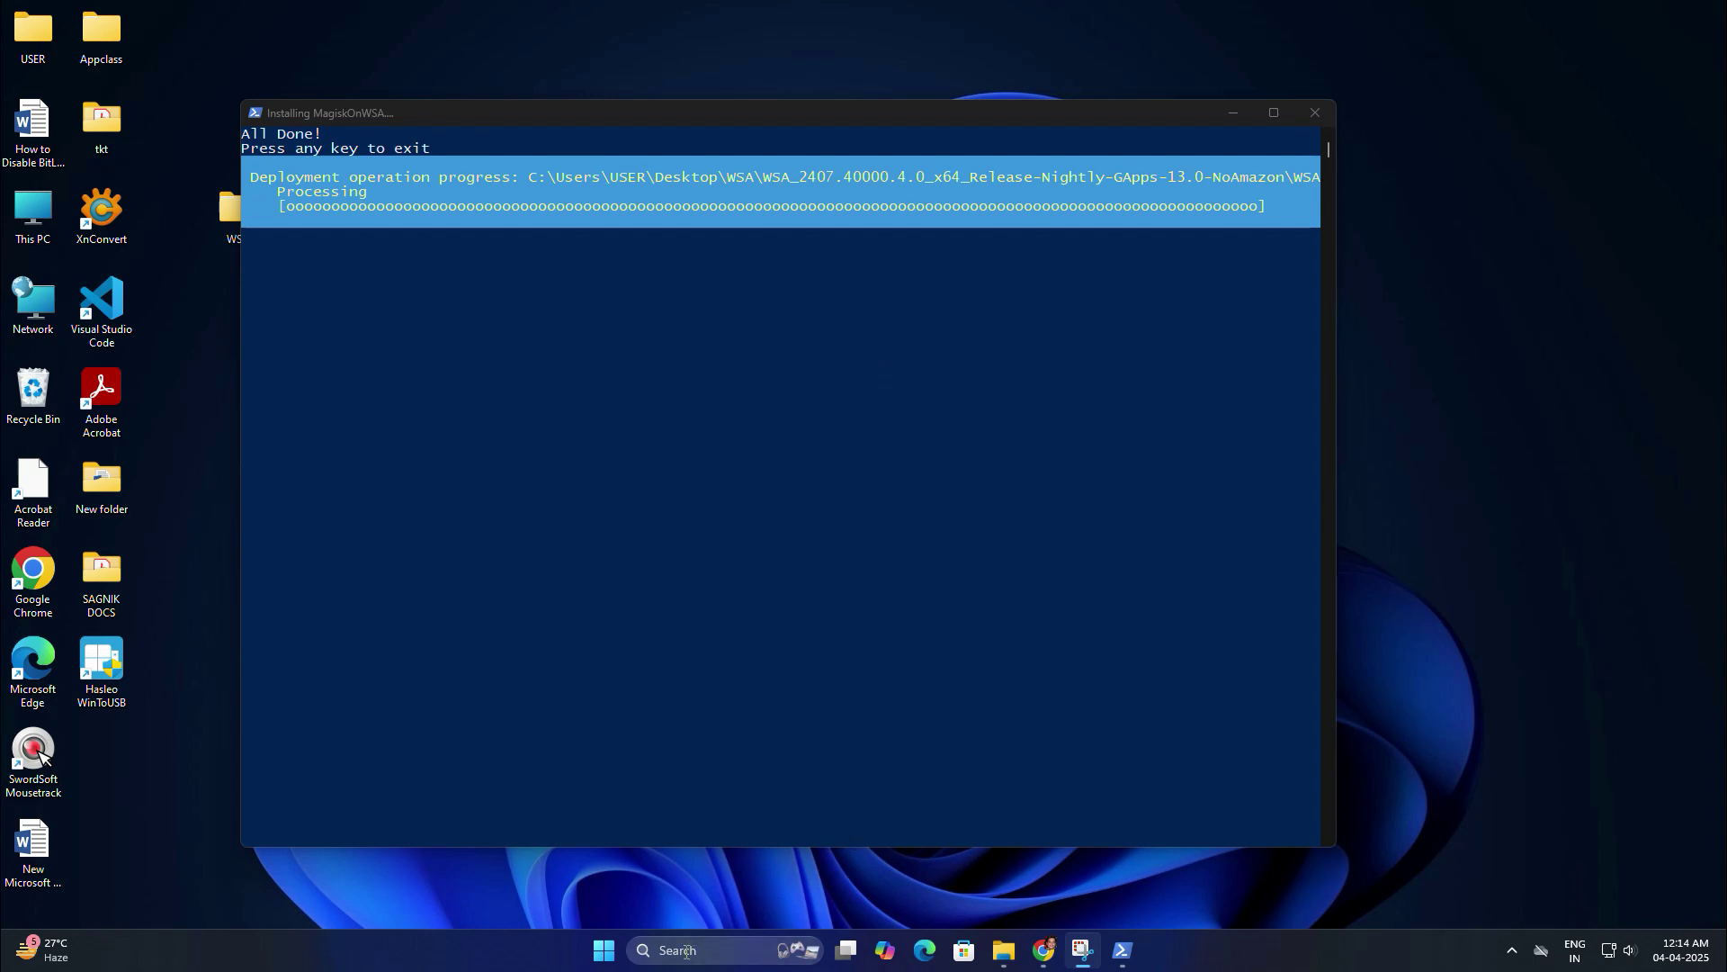
Turn on Developer mode in WSA Advanced settings and allow the subsystem through the firewall.
left_click(685, 951)
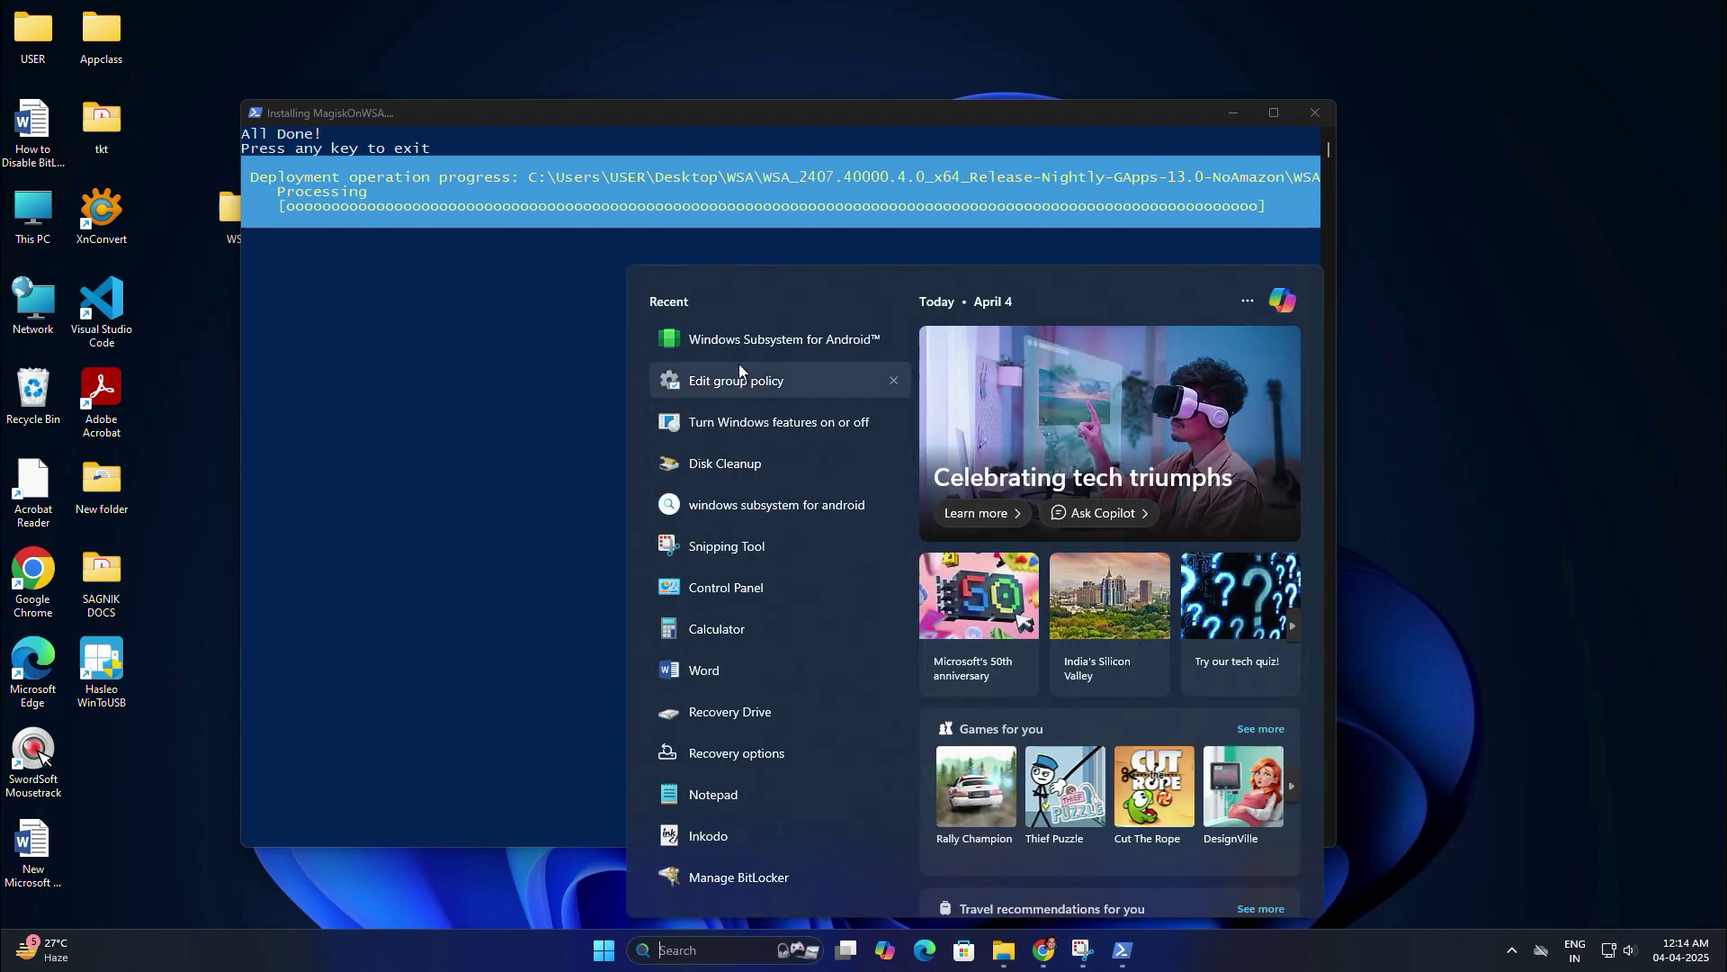
left_click(747, 338)
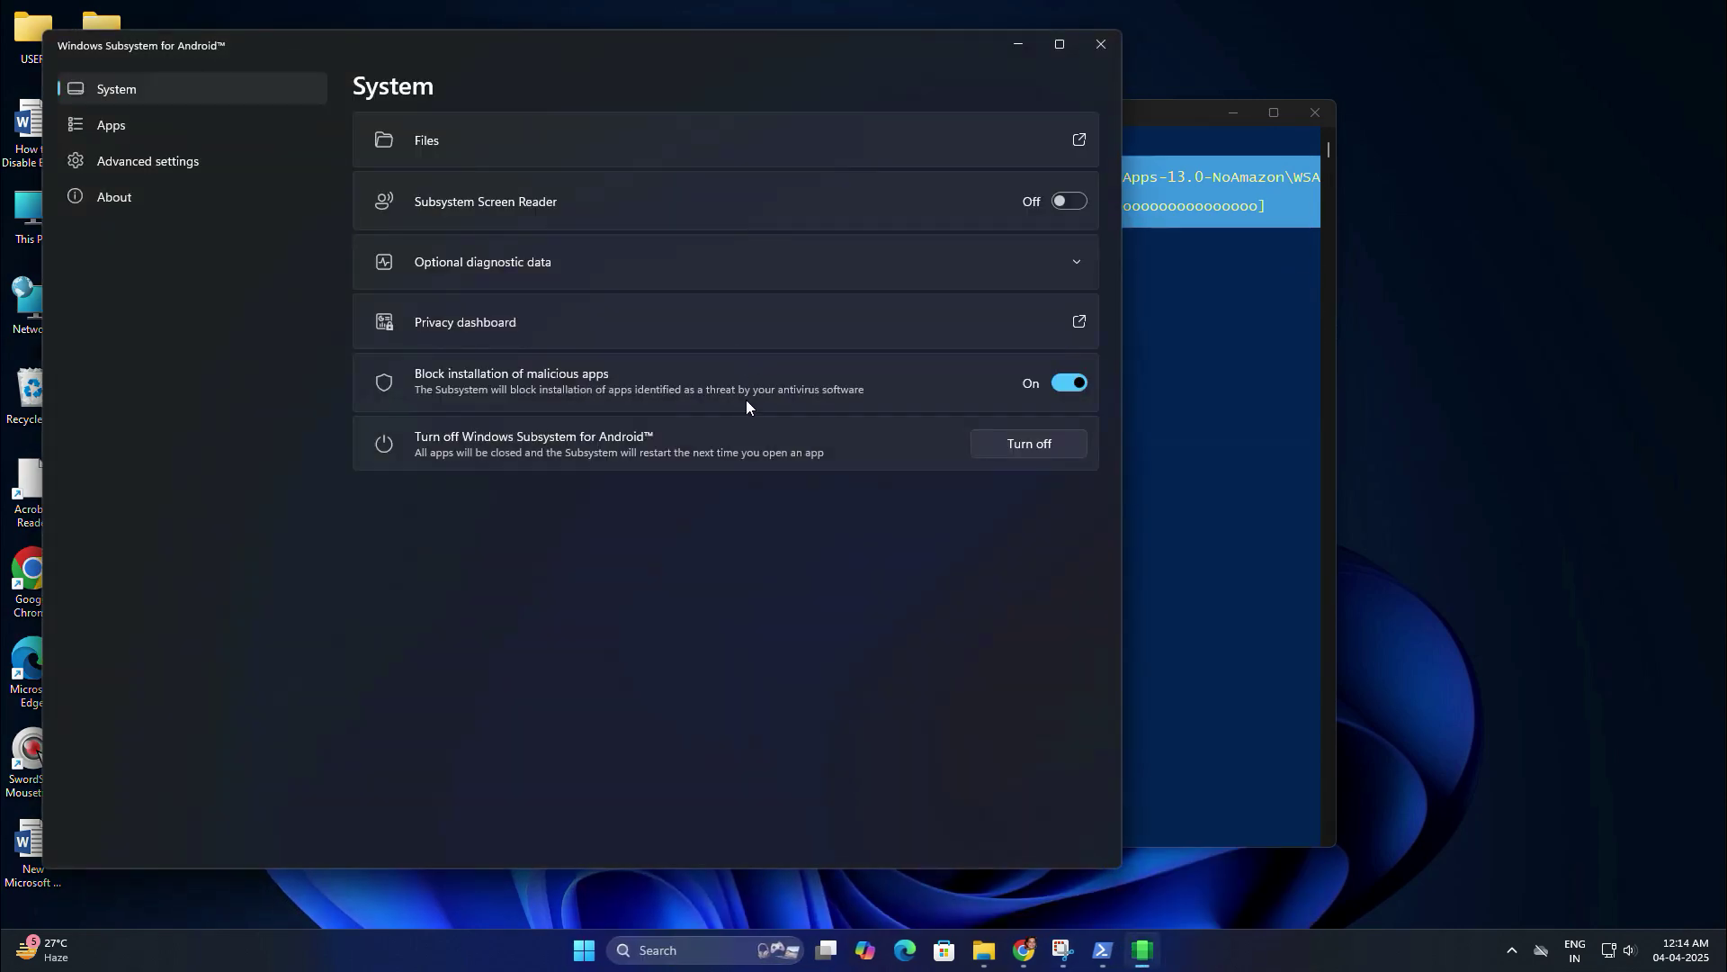
left_click(172, 162)
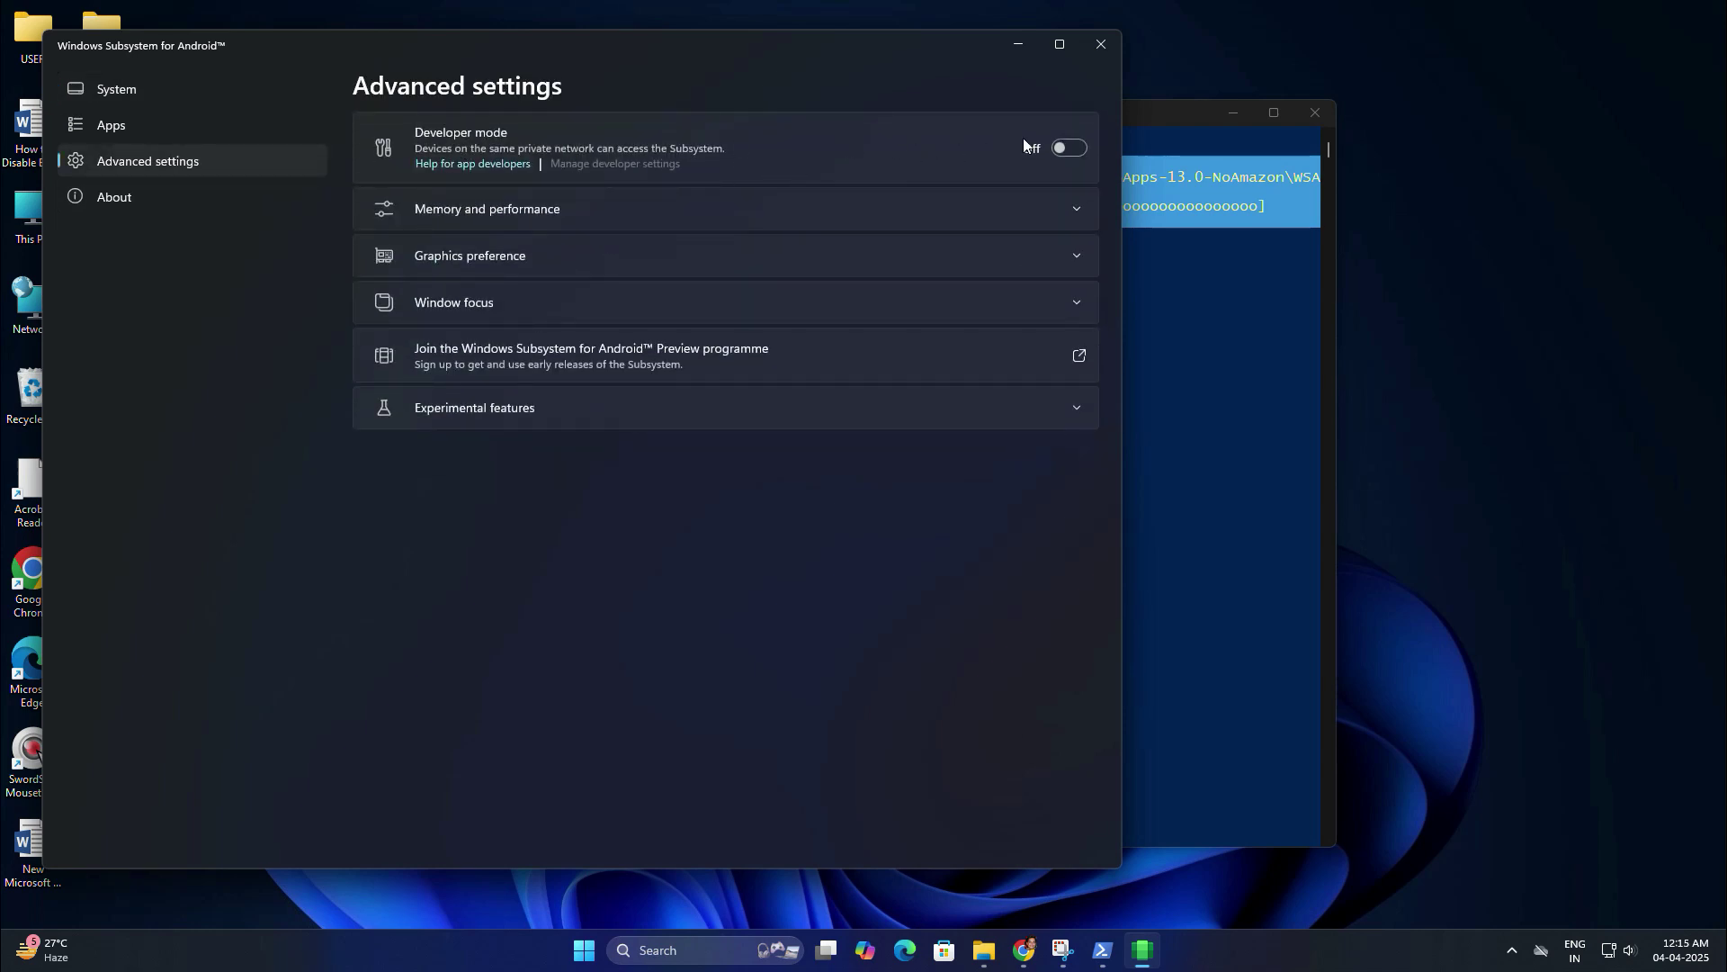
left_click(1071, 150)
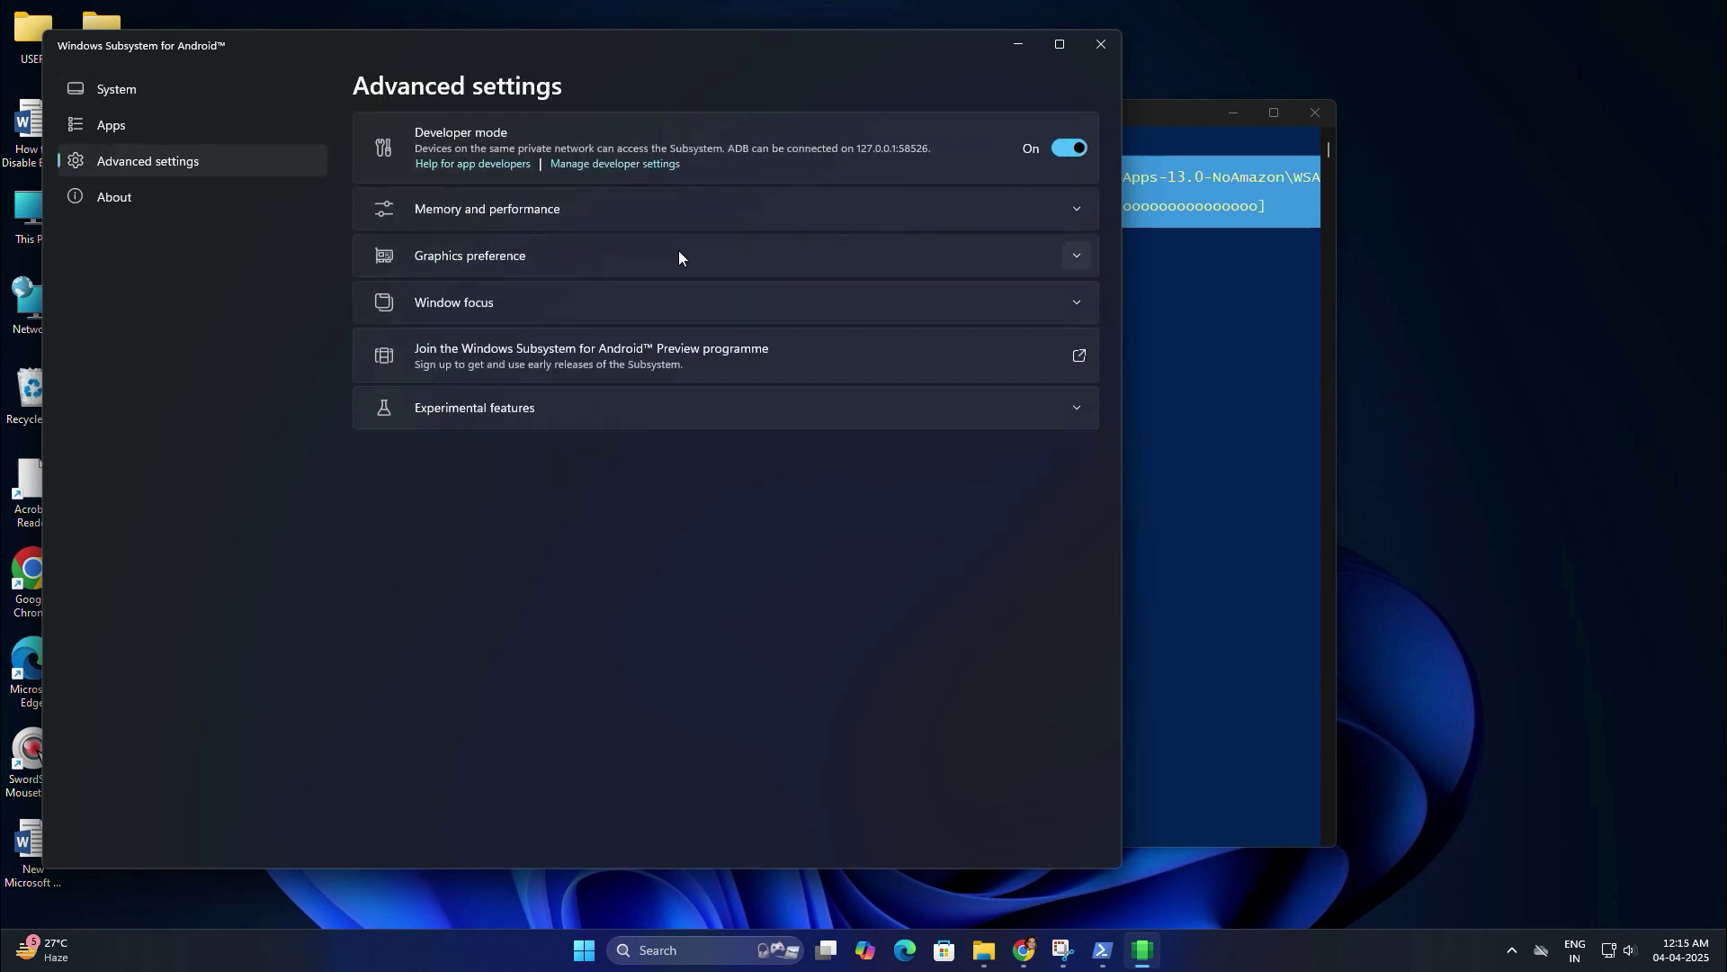
left_click(1098, 45)
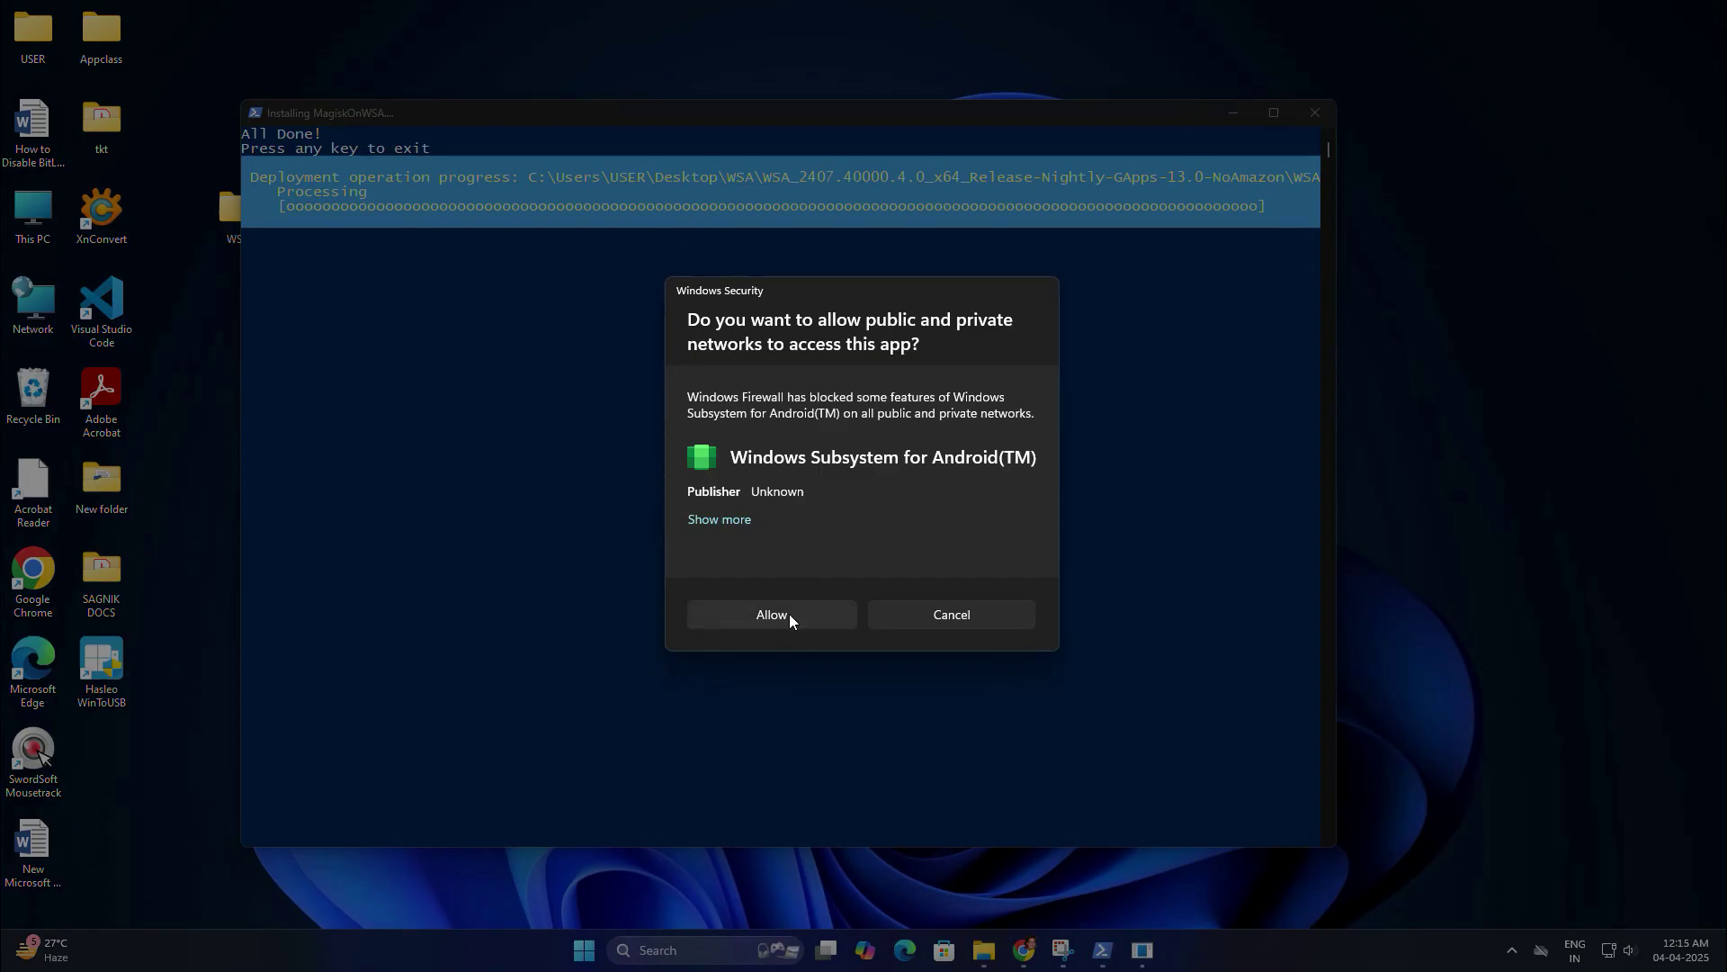
left_click(772, 614)
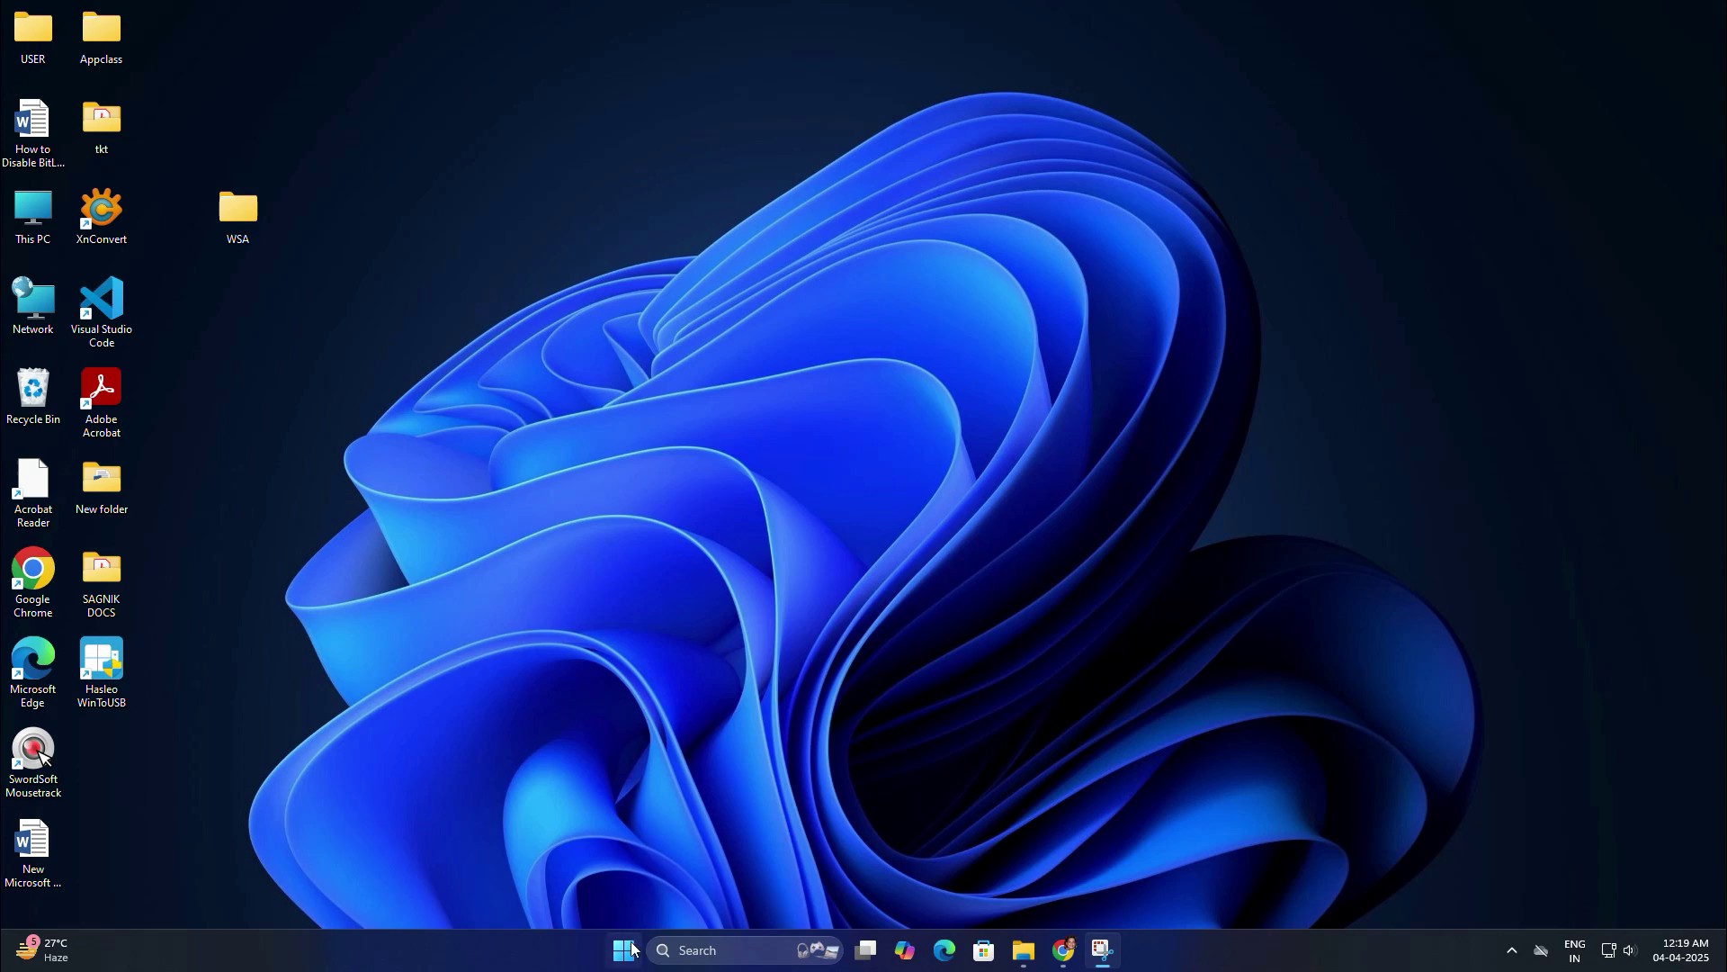
Launch Google Play Store from Windows search and maximize its window.
left_click(631, 947)
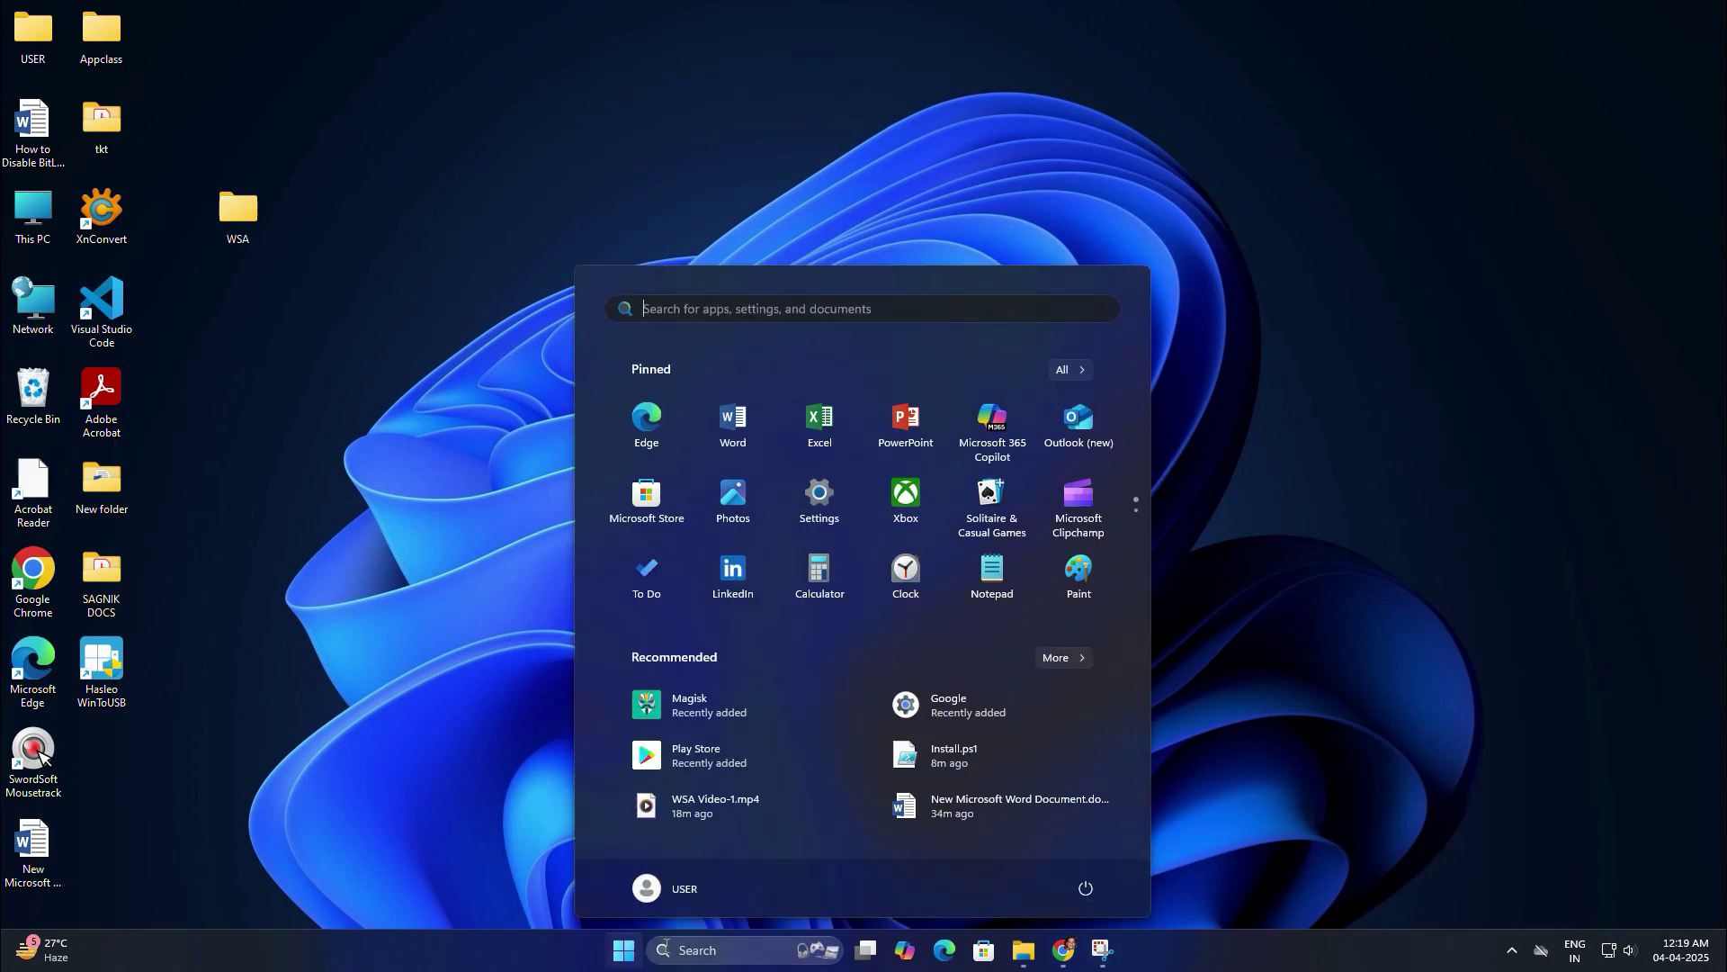
left_click(697, 951)
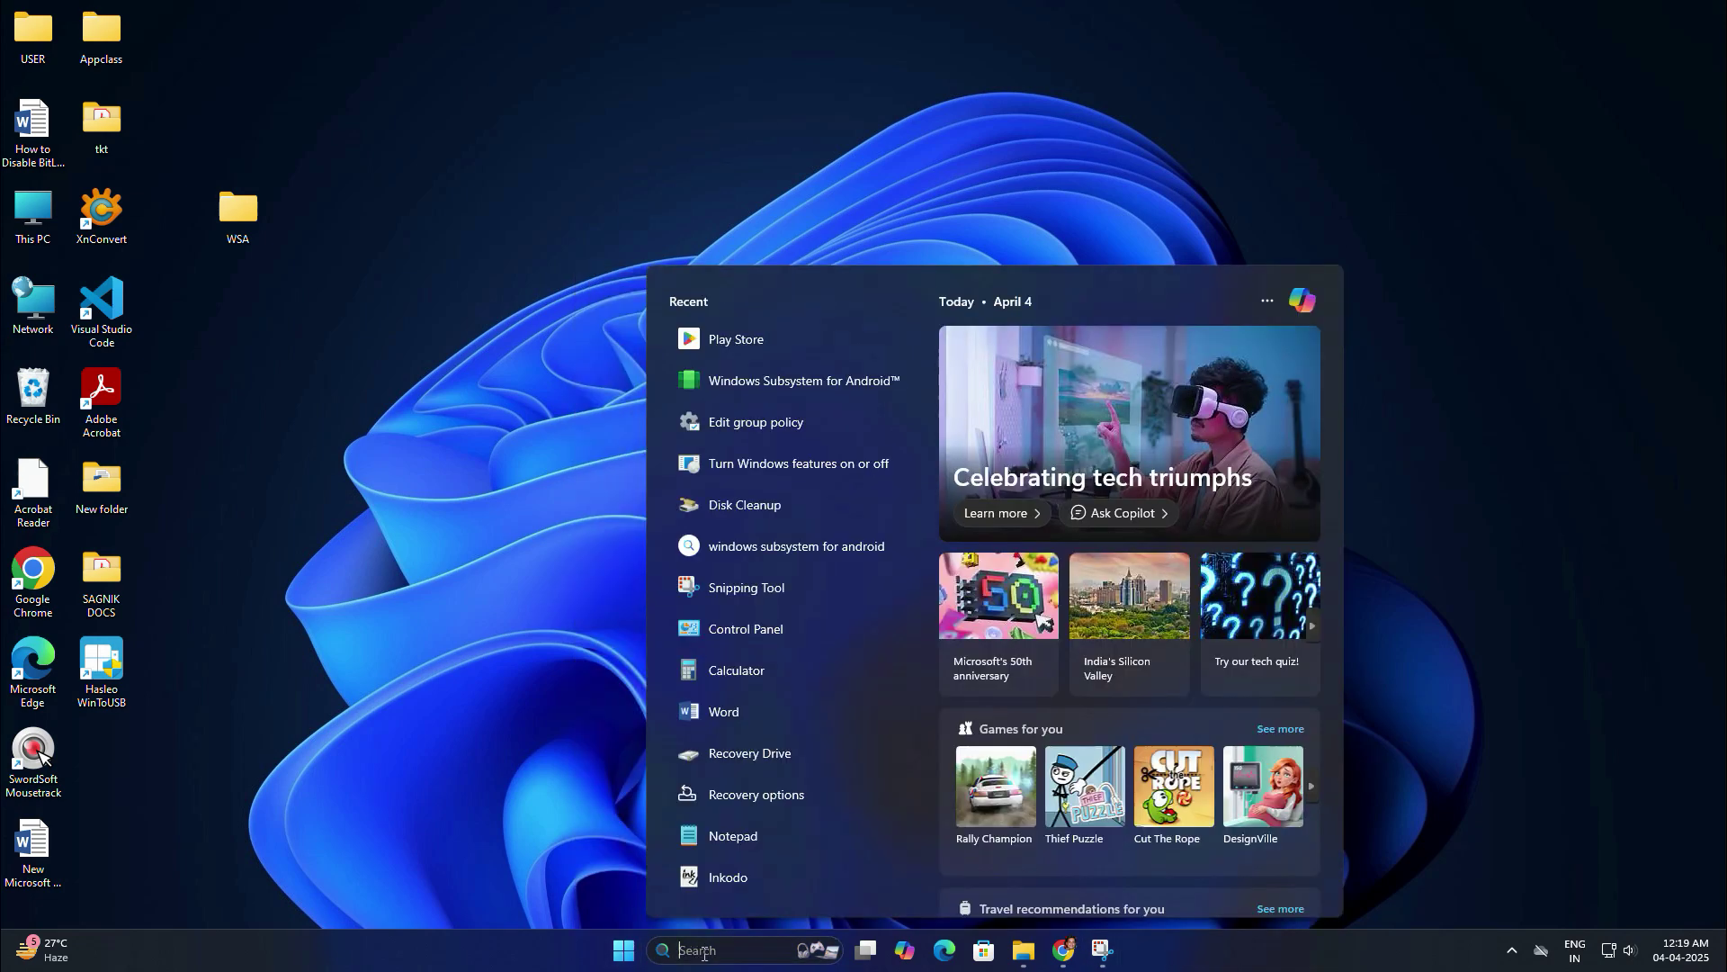
type("play")
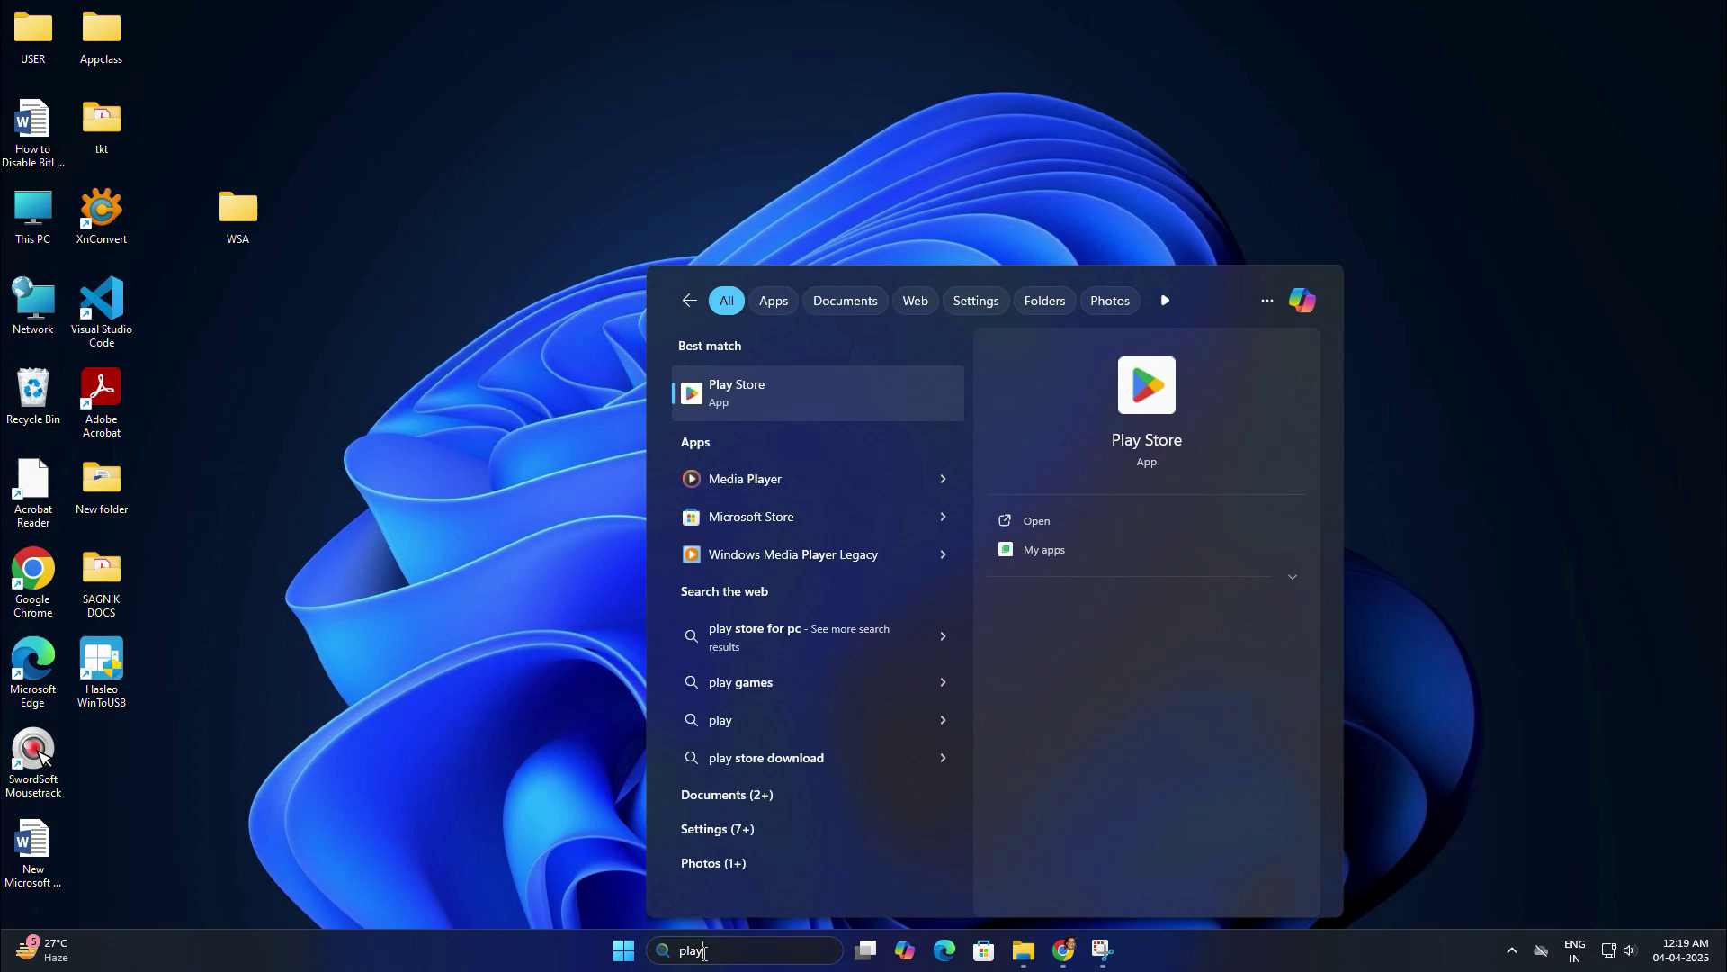
left_click(747, 381)
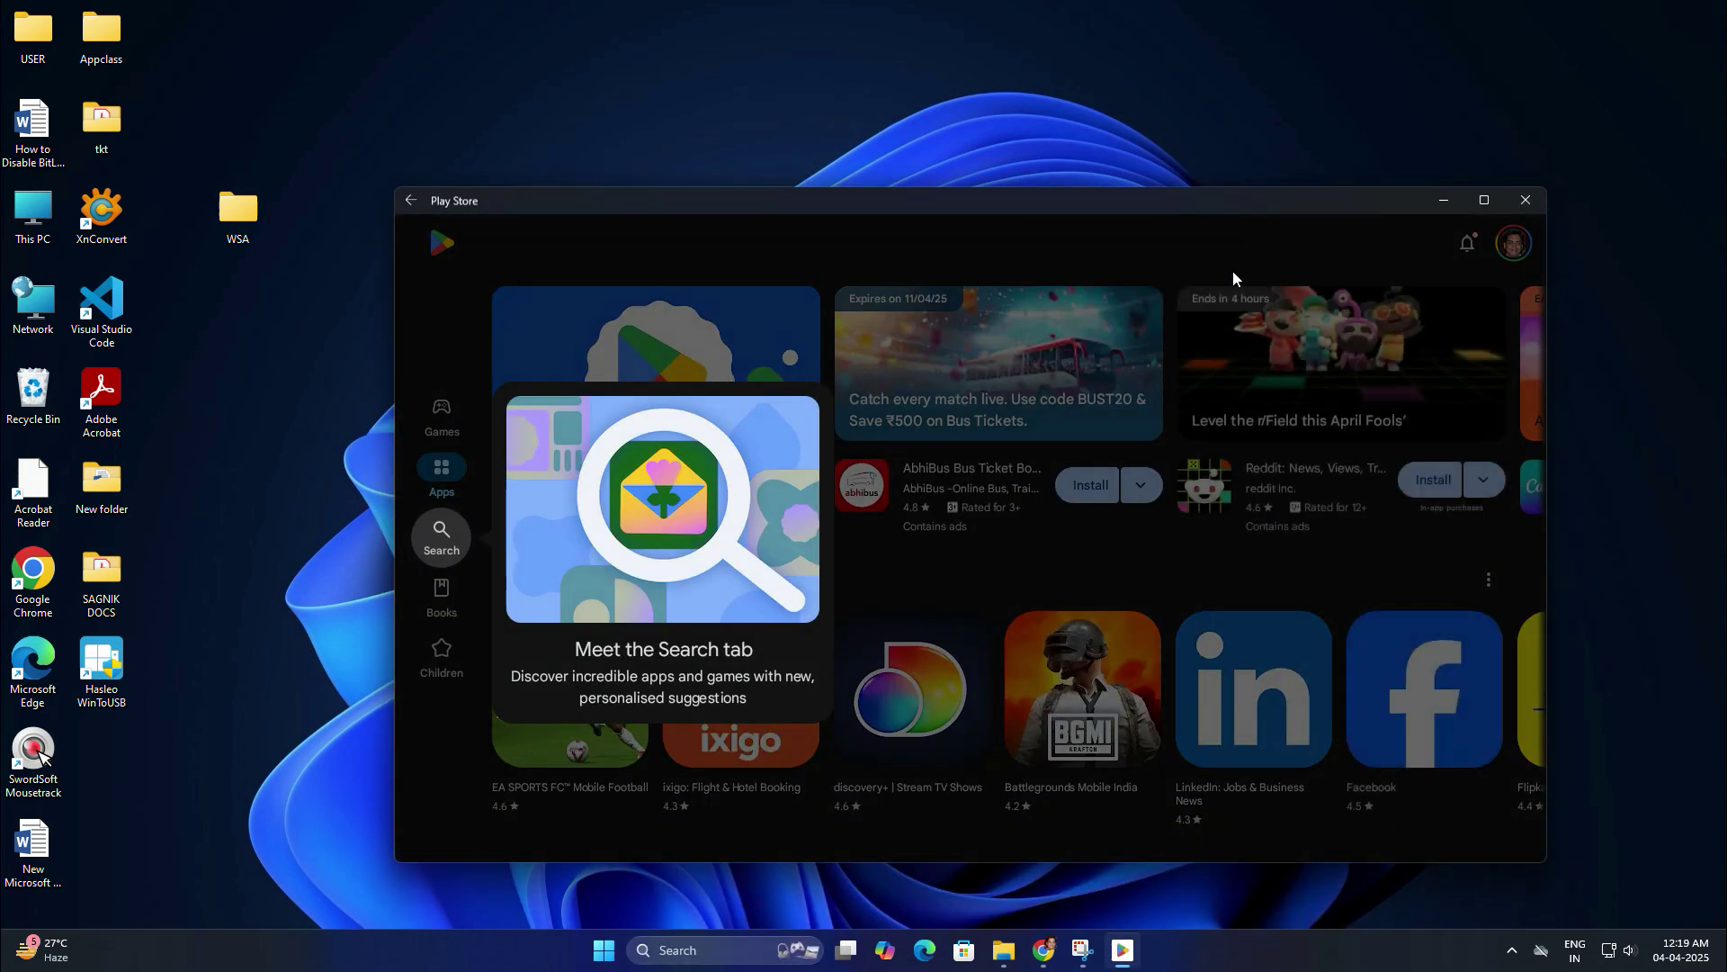
left_click(1484, 202)
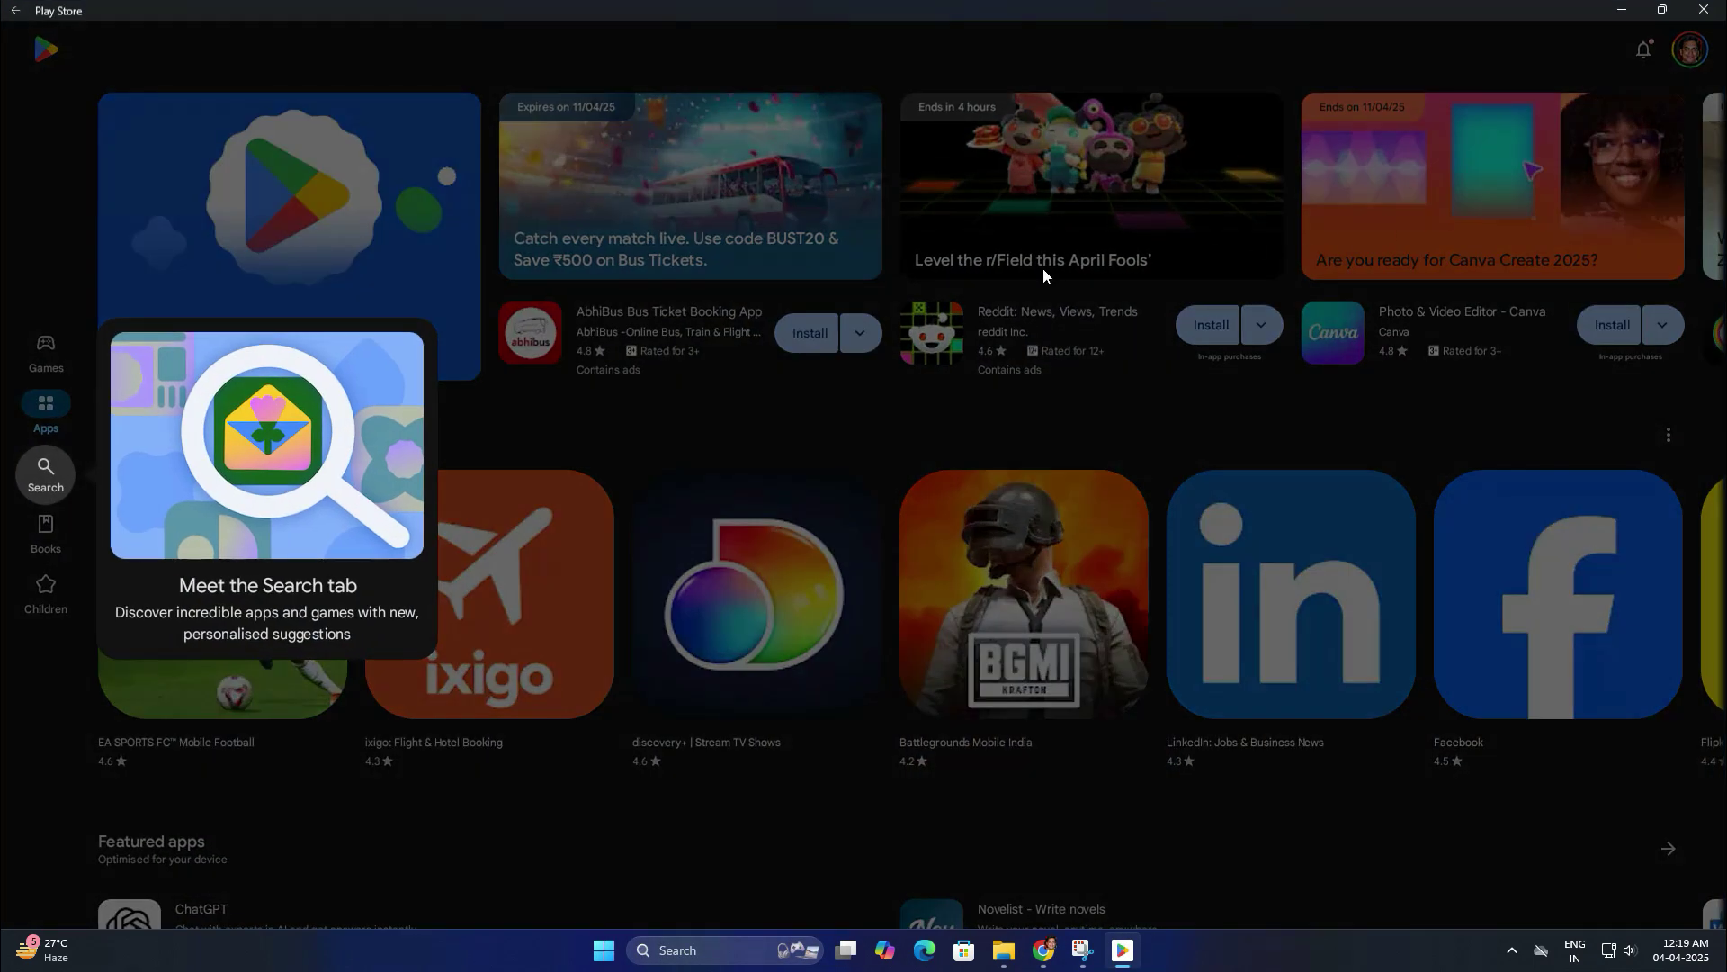
Dismiss the Meet the Search tab popup and browse down the Apps home page.
left_click(921, 453)
scroll(888, 461, "down", 2)
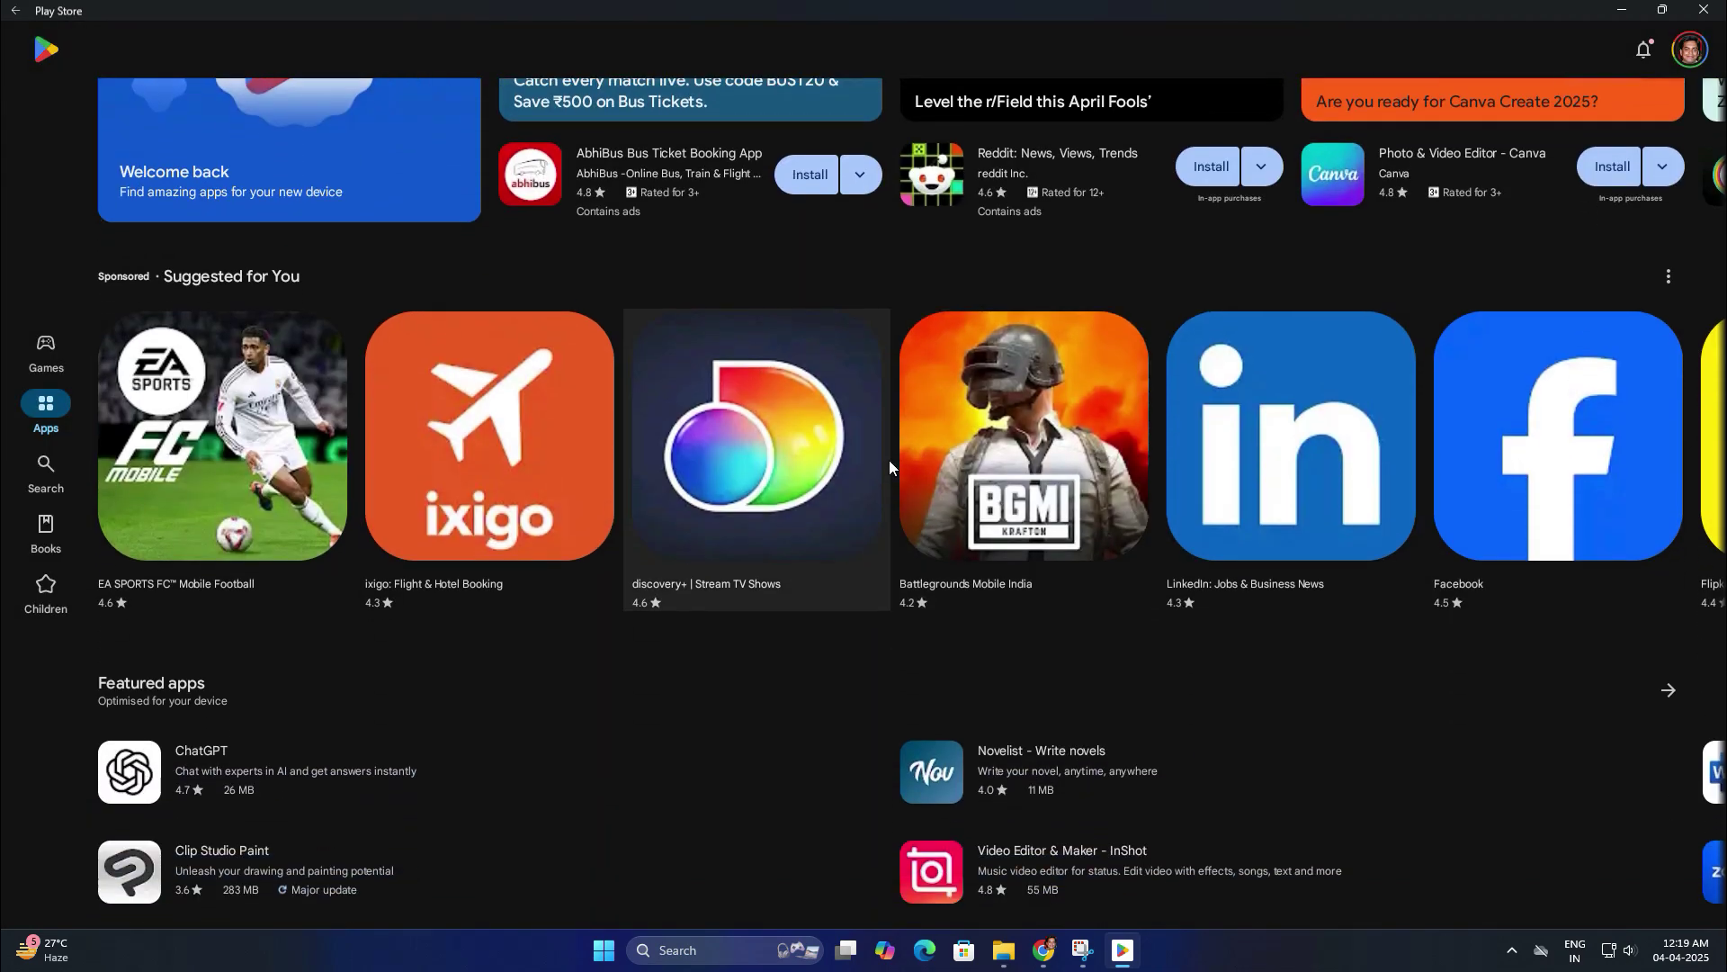
scroll(887, 461, "down", 3)
scroll(887, 460, "down", 3)
scroll(887, 460, "down", 2)
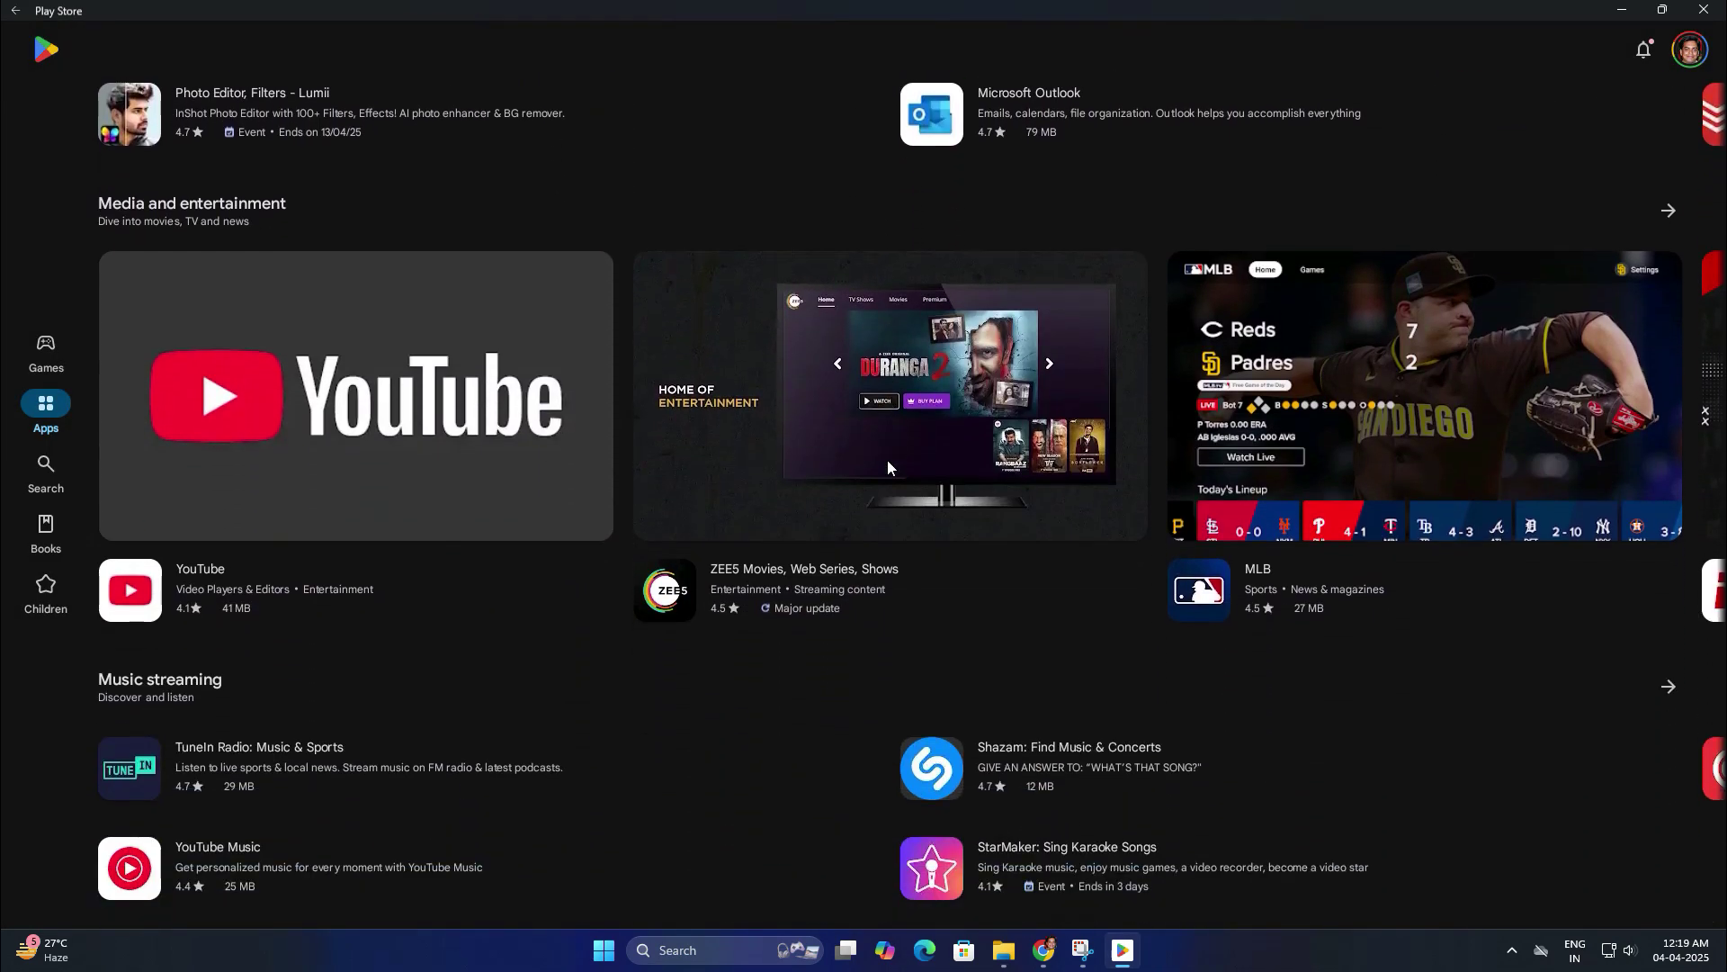
scroll(887, 461, "down", 2)
scroll(849, 413, "down", 2)
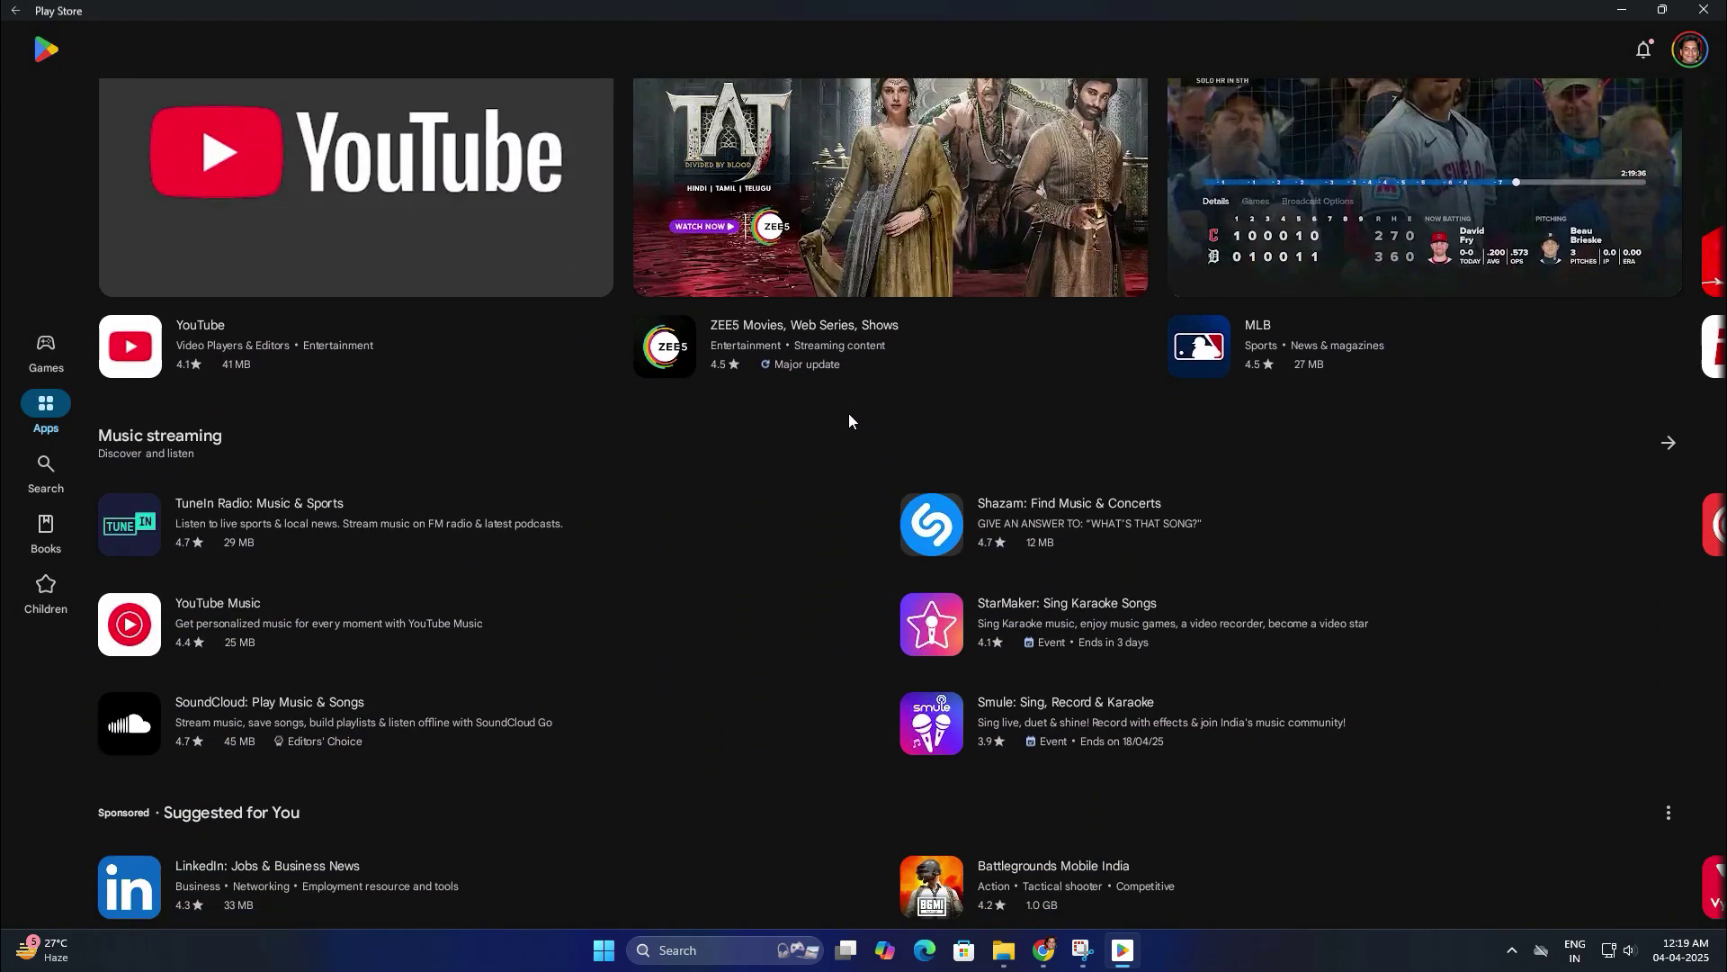
scroll(768, 432, "down", 2)
scroll(768, 436, "down", 3)
scroll(768, 435, "down", 3)
scroll(768, 435, "down", 3)
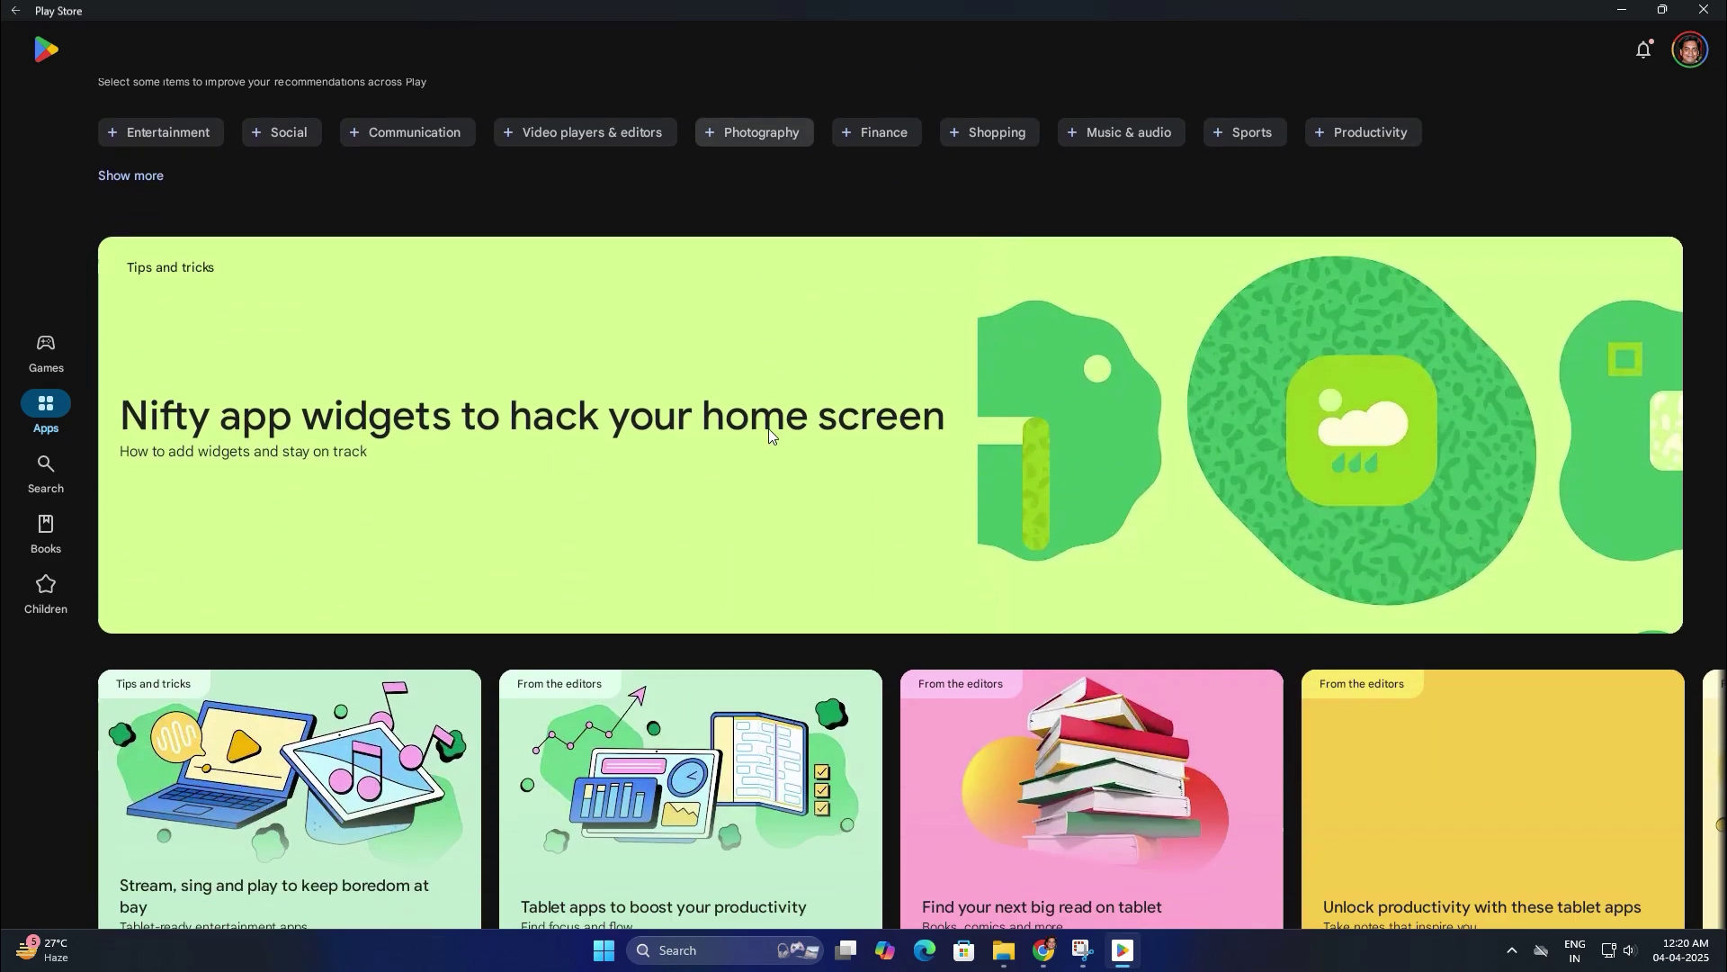
scroll(768, 436, "down", 4)
scroll(768, 435, "down", 4)
scroll(769, 436, "down", 3)
scroll(769, 435, "down", 3)
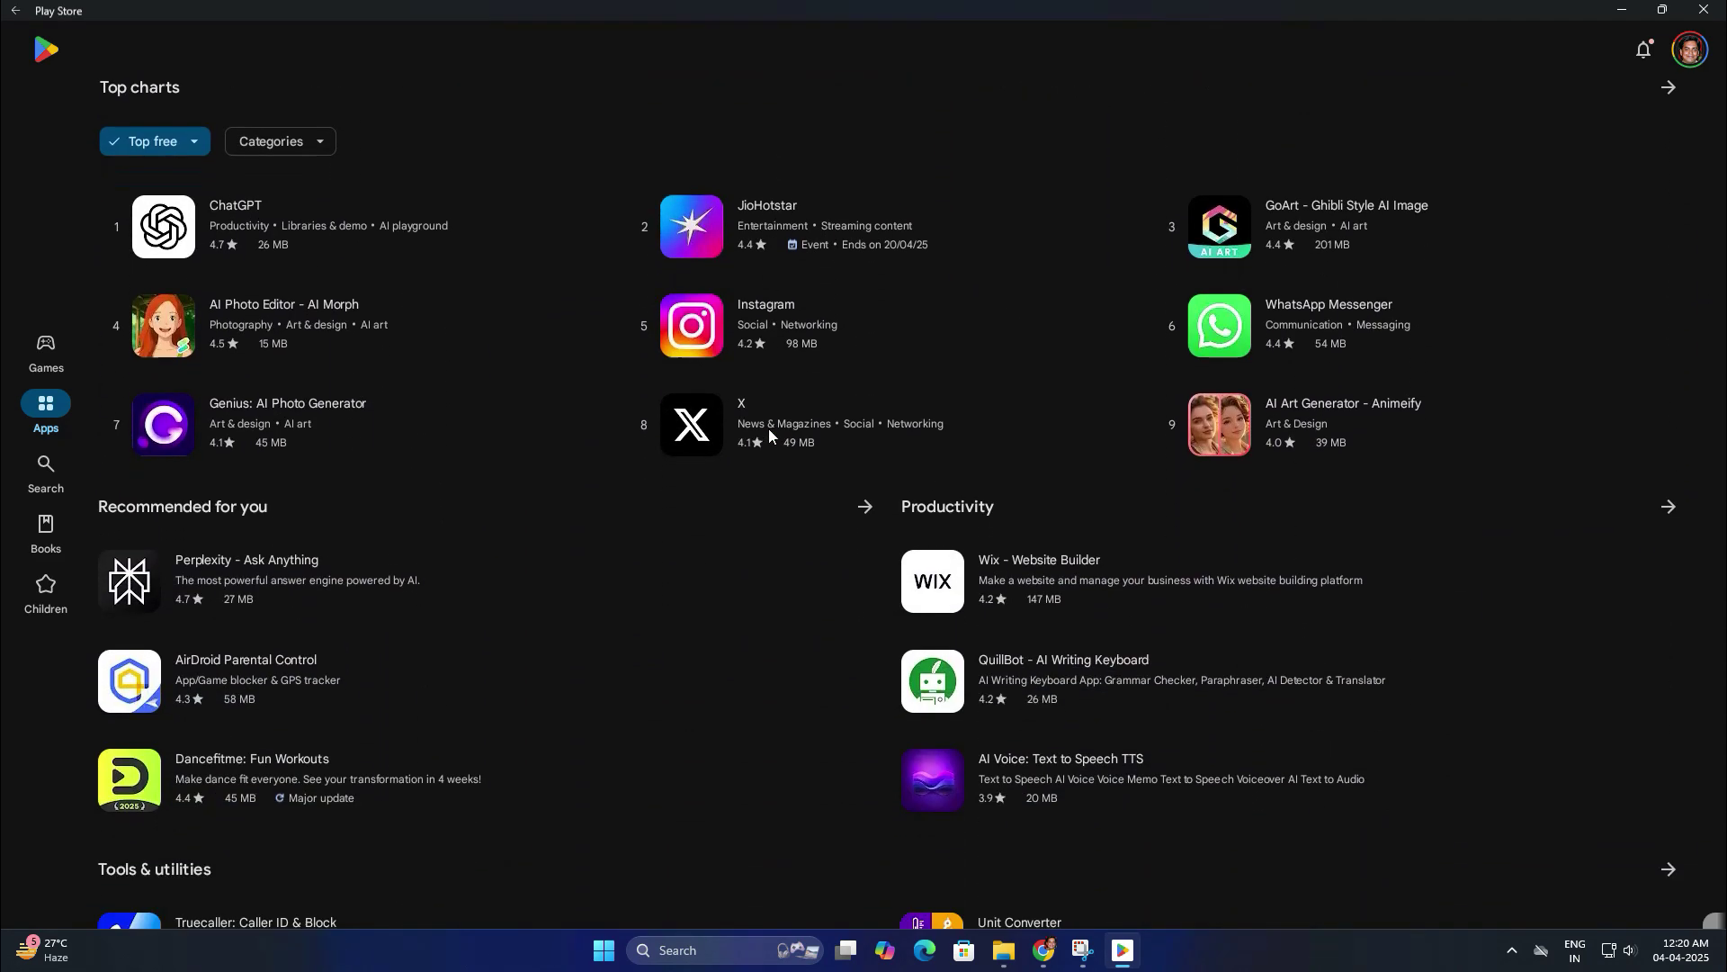
scroll(768, 435, "down", 4)
scroll(768, 435, "down", 3)
scroll(769, 436, "down", 3)
scroll(768, 435, "down", 3)
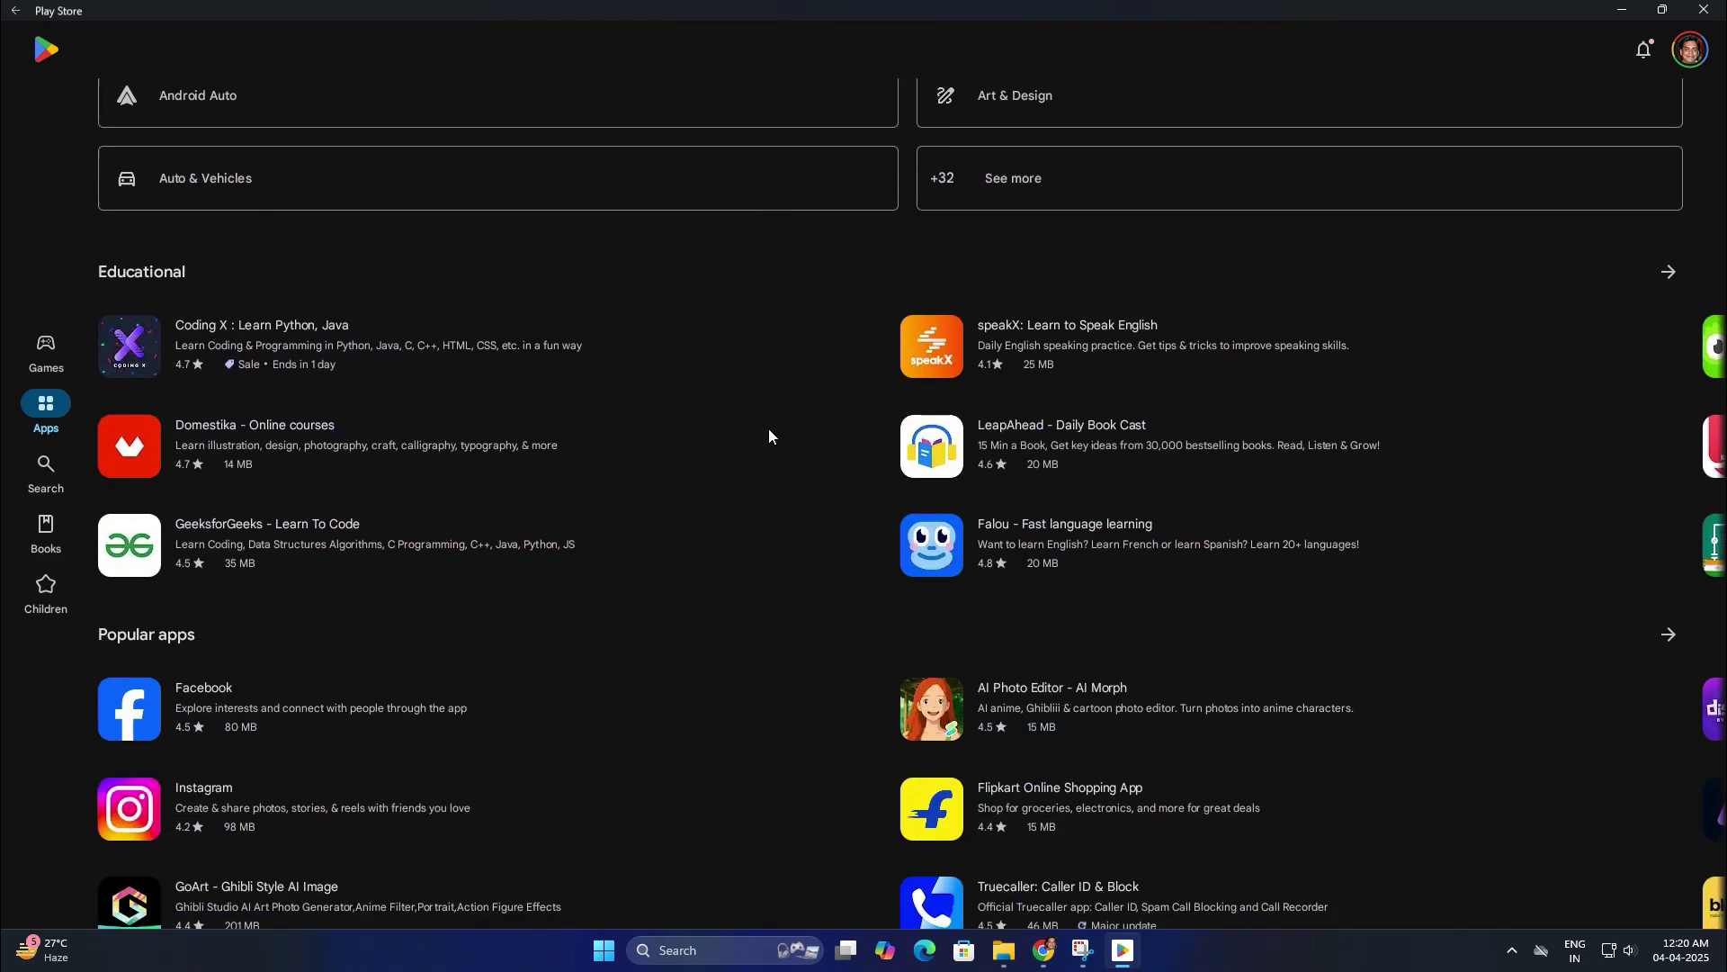
scroll(768, 435, "down", 2)
scroll(769, 435, "down", 2)
scroll(768, 436, "down", 3)
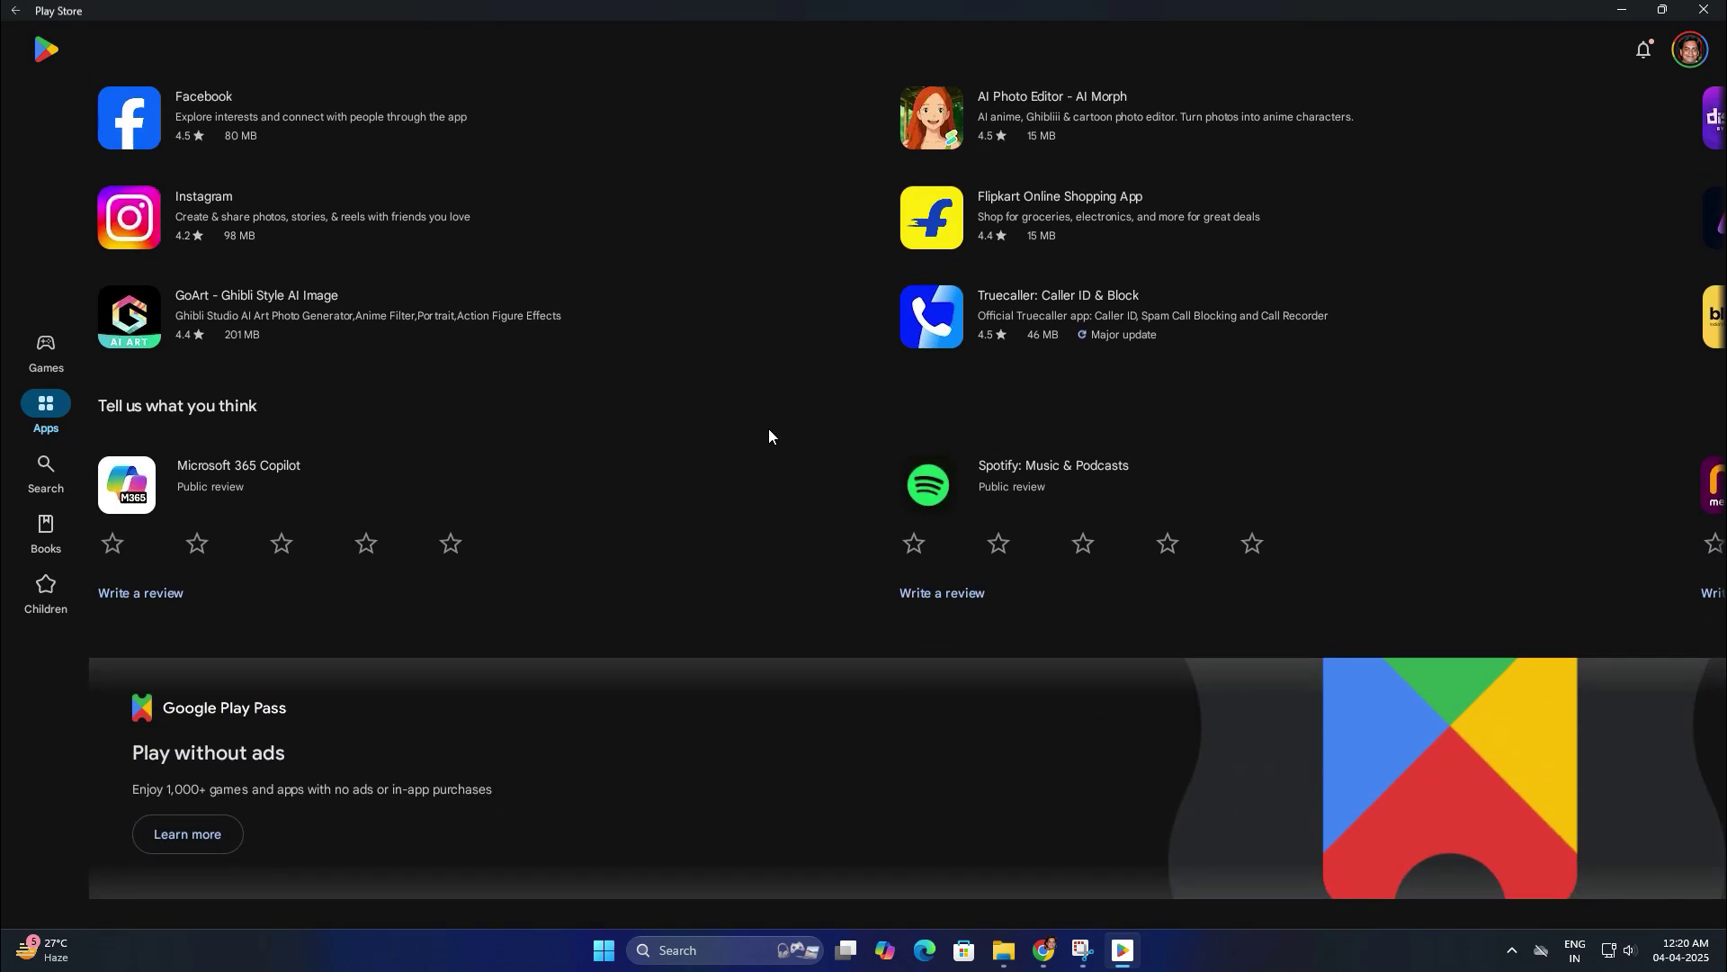
scroll(768, 105, "up", 3)
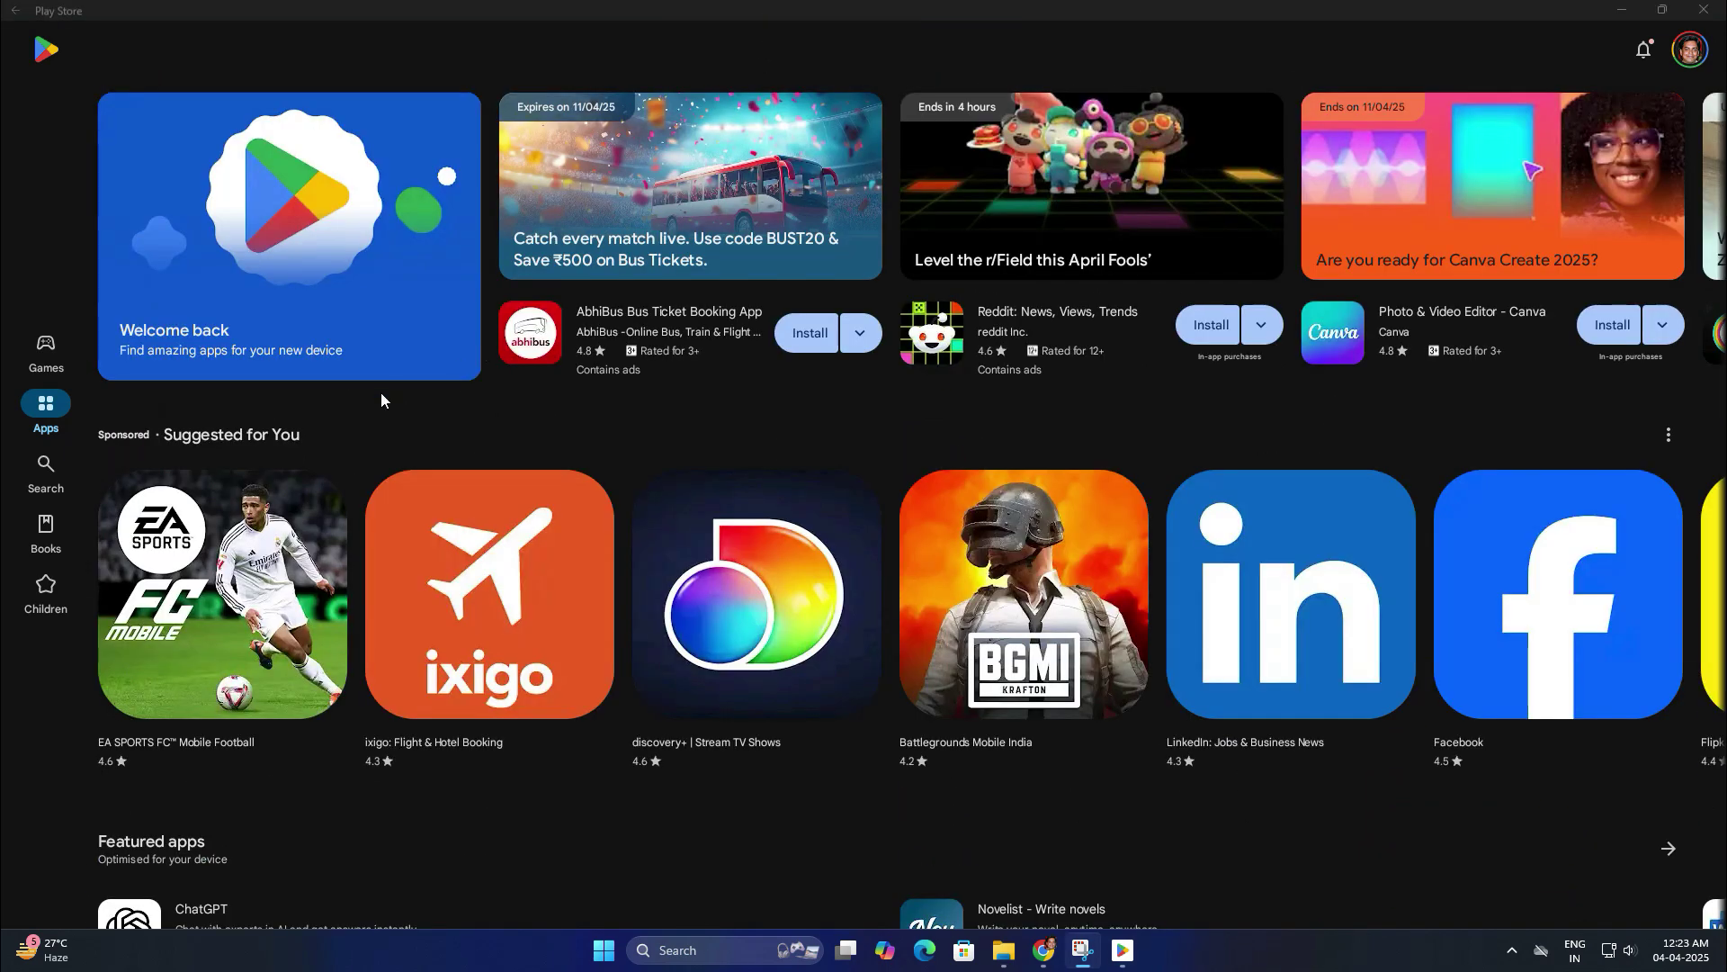
Browse the Books section of the store.
left_click(47, 530)
scroll(513, 508, "down", 1)
scroll(543, 540, "down", 3)
scroll(549, 545, "down", 4)
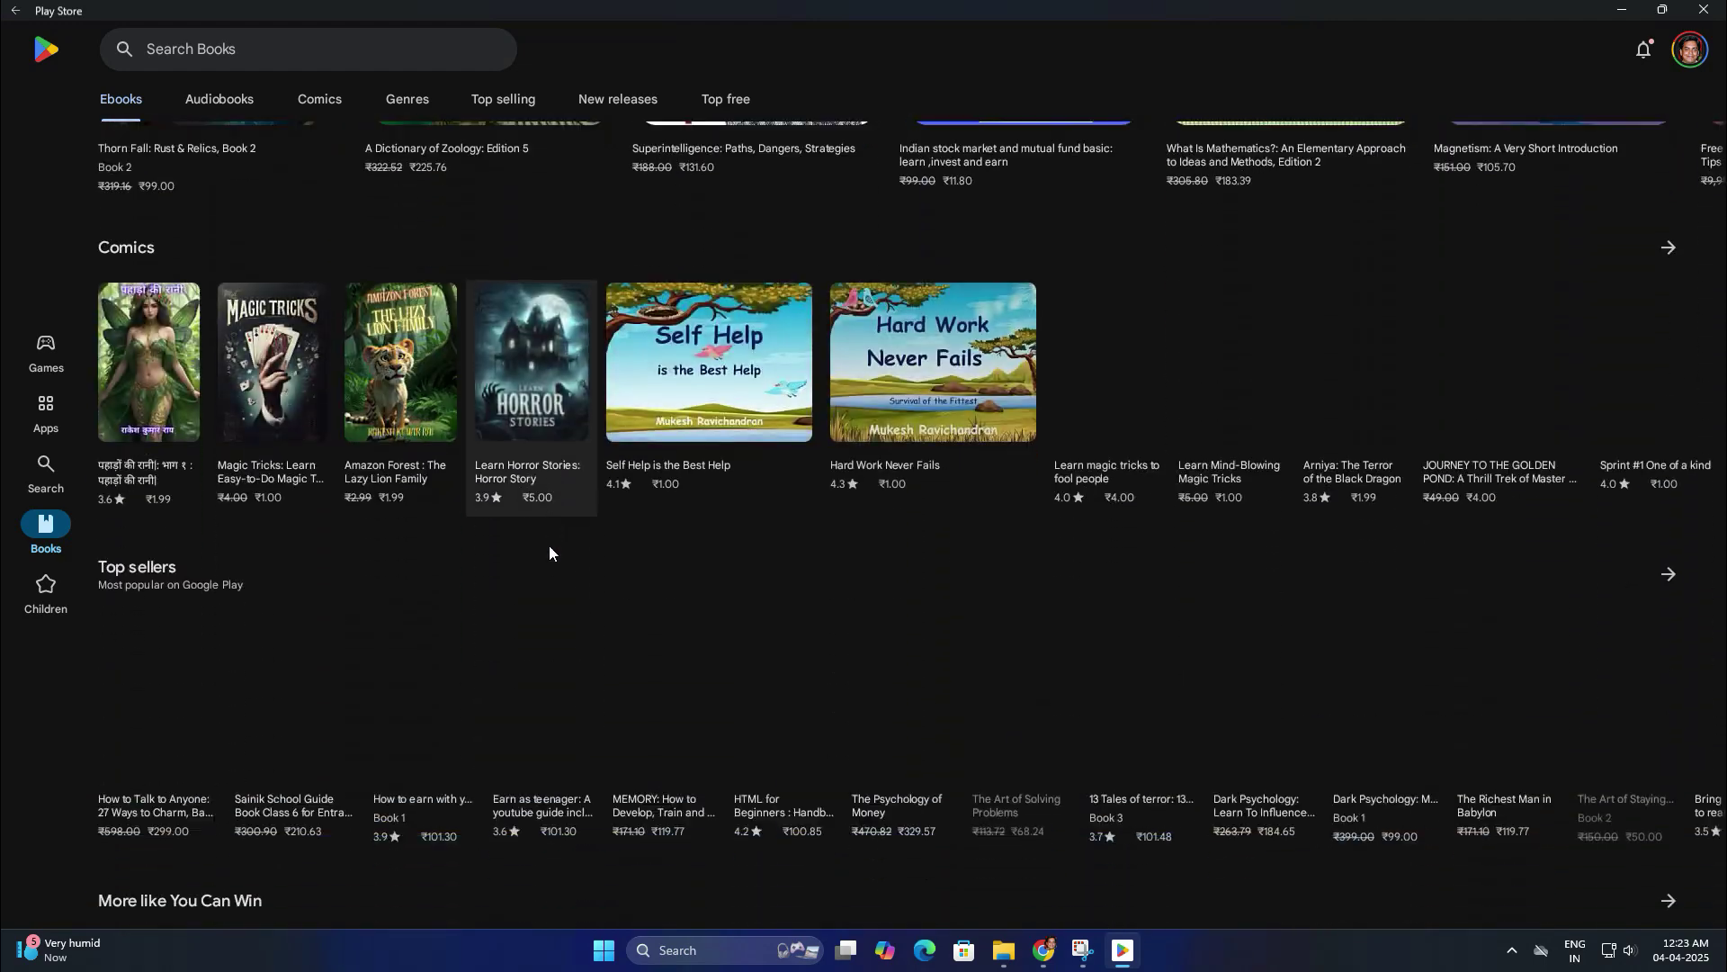
scroll(551, 546, "down", 3)
scroll(531, 547, "down", 2)
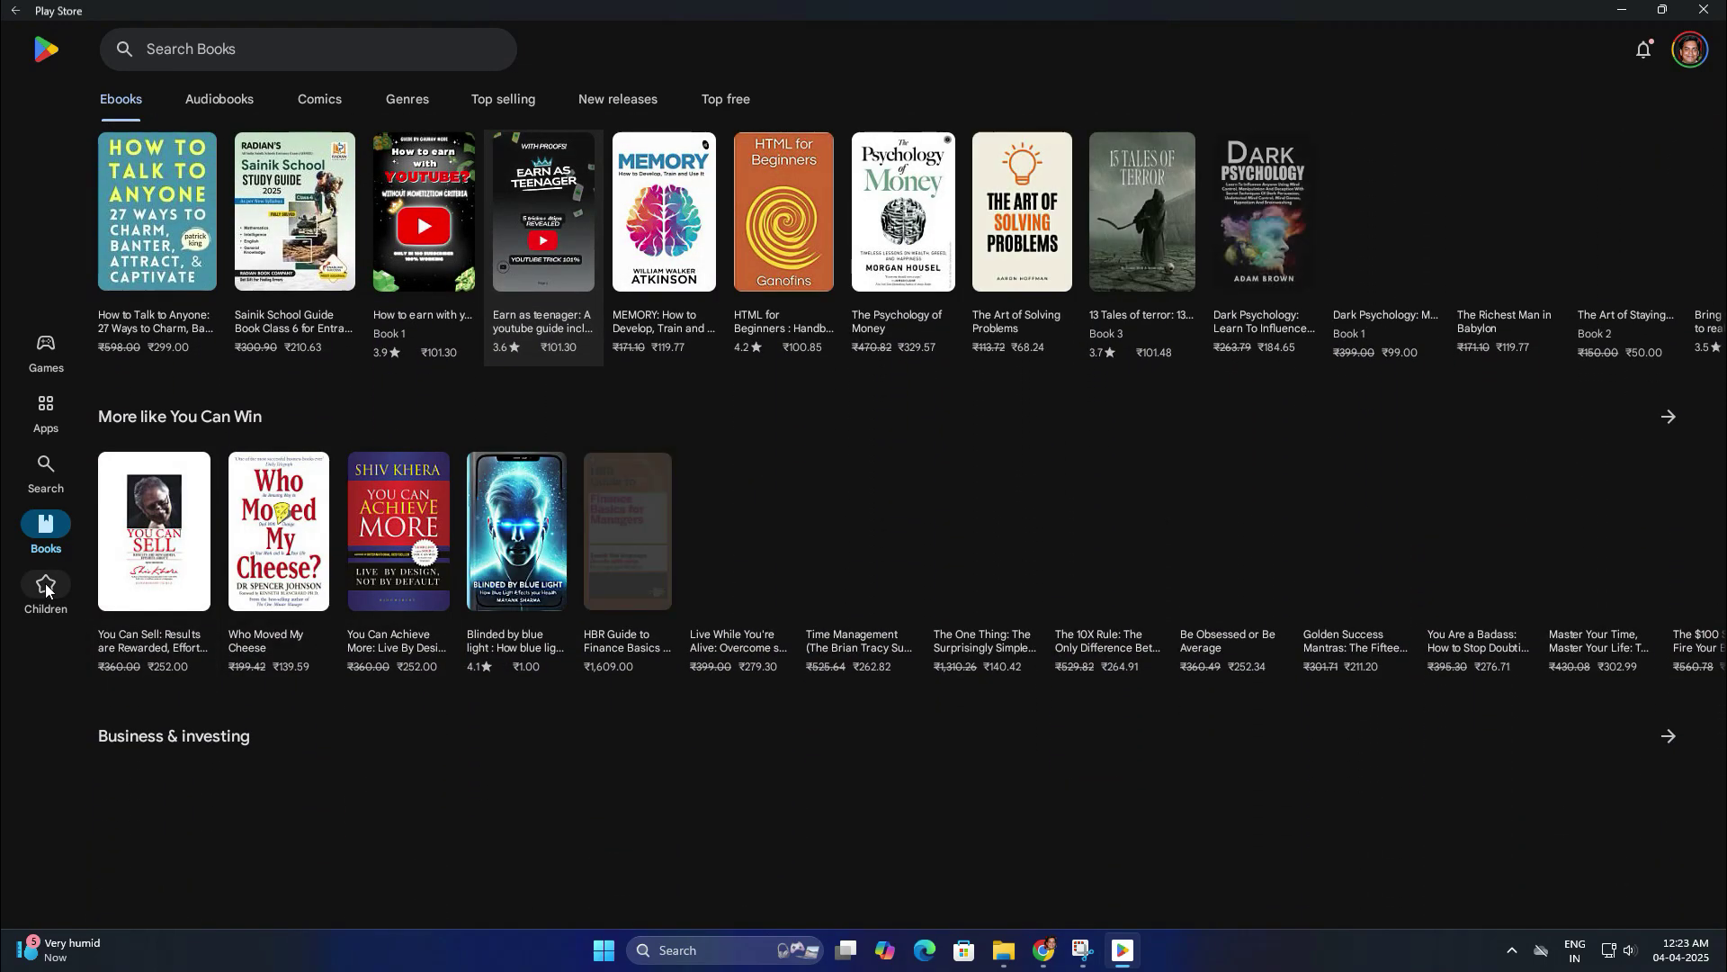
Browse the Children section of the store.
left_click(47, 587)
scroll(463, 554, "down", 3)
scroll(472, 562, "down", 2)
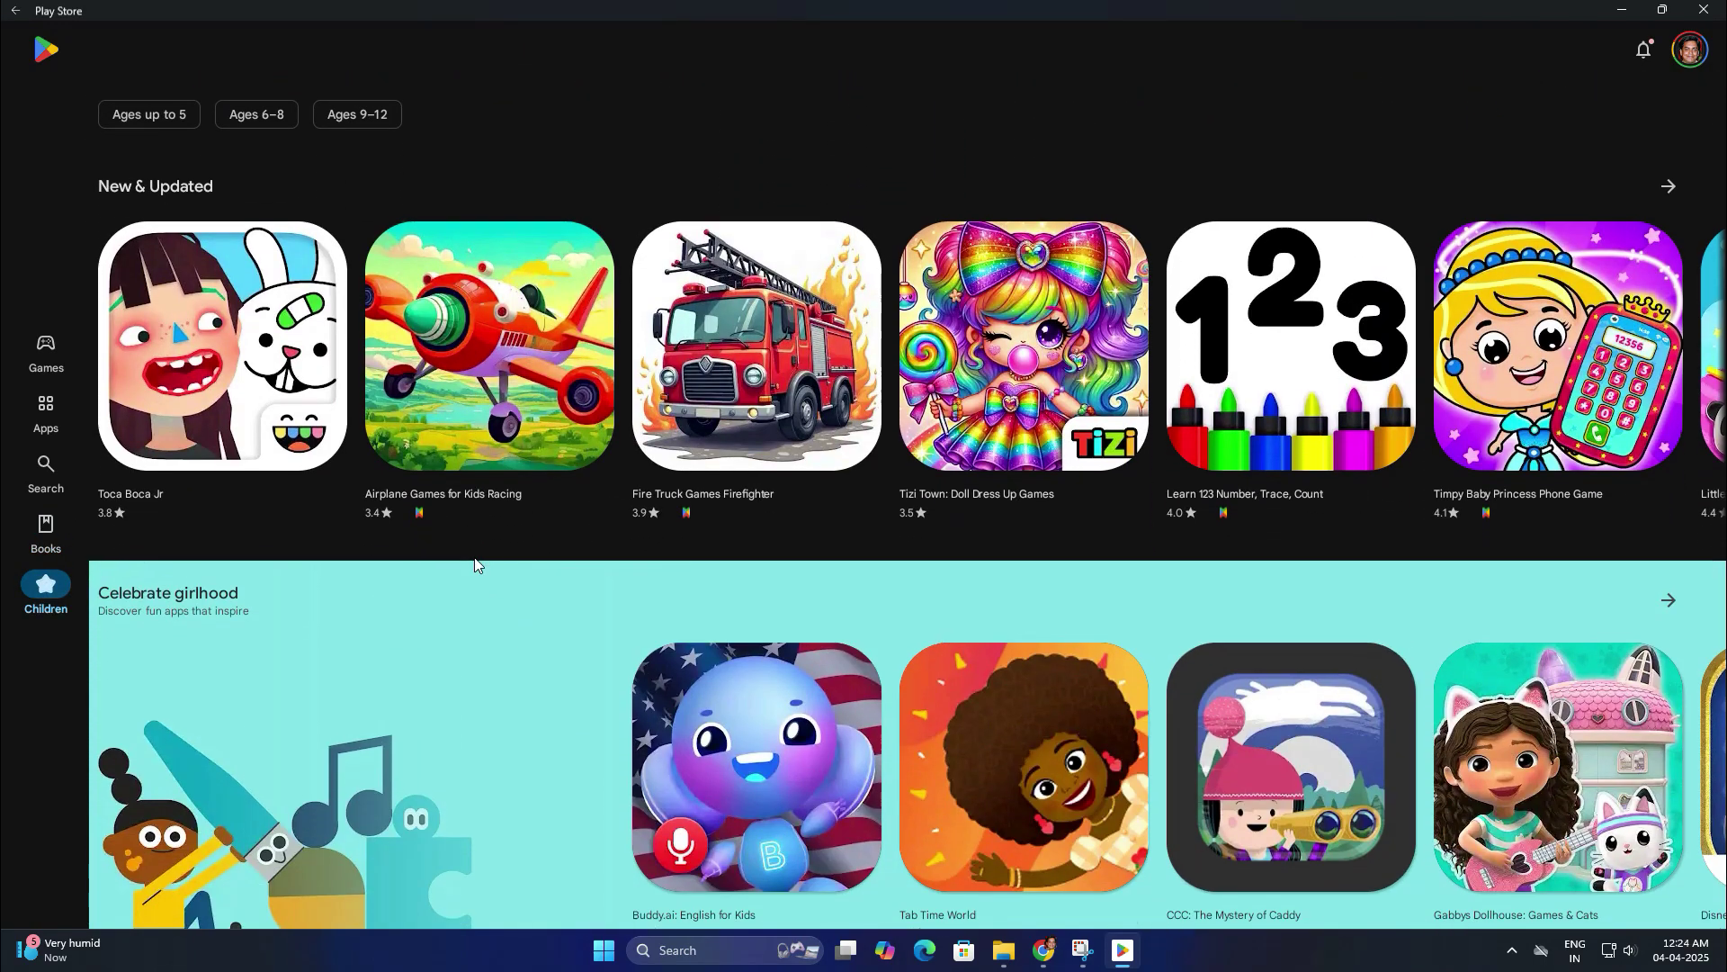
scroll(474, 563, "down", 4)
scroll(474, 562, "down", 2)
scroll(477, 564, "down", 3)
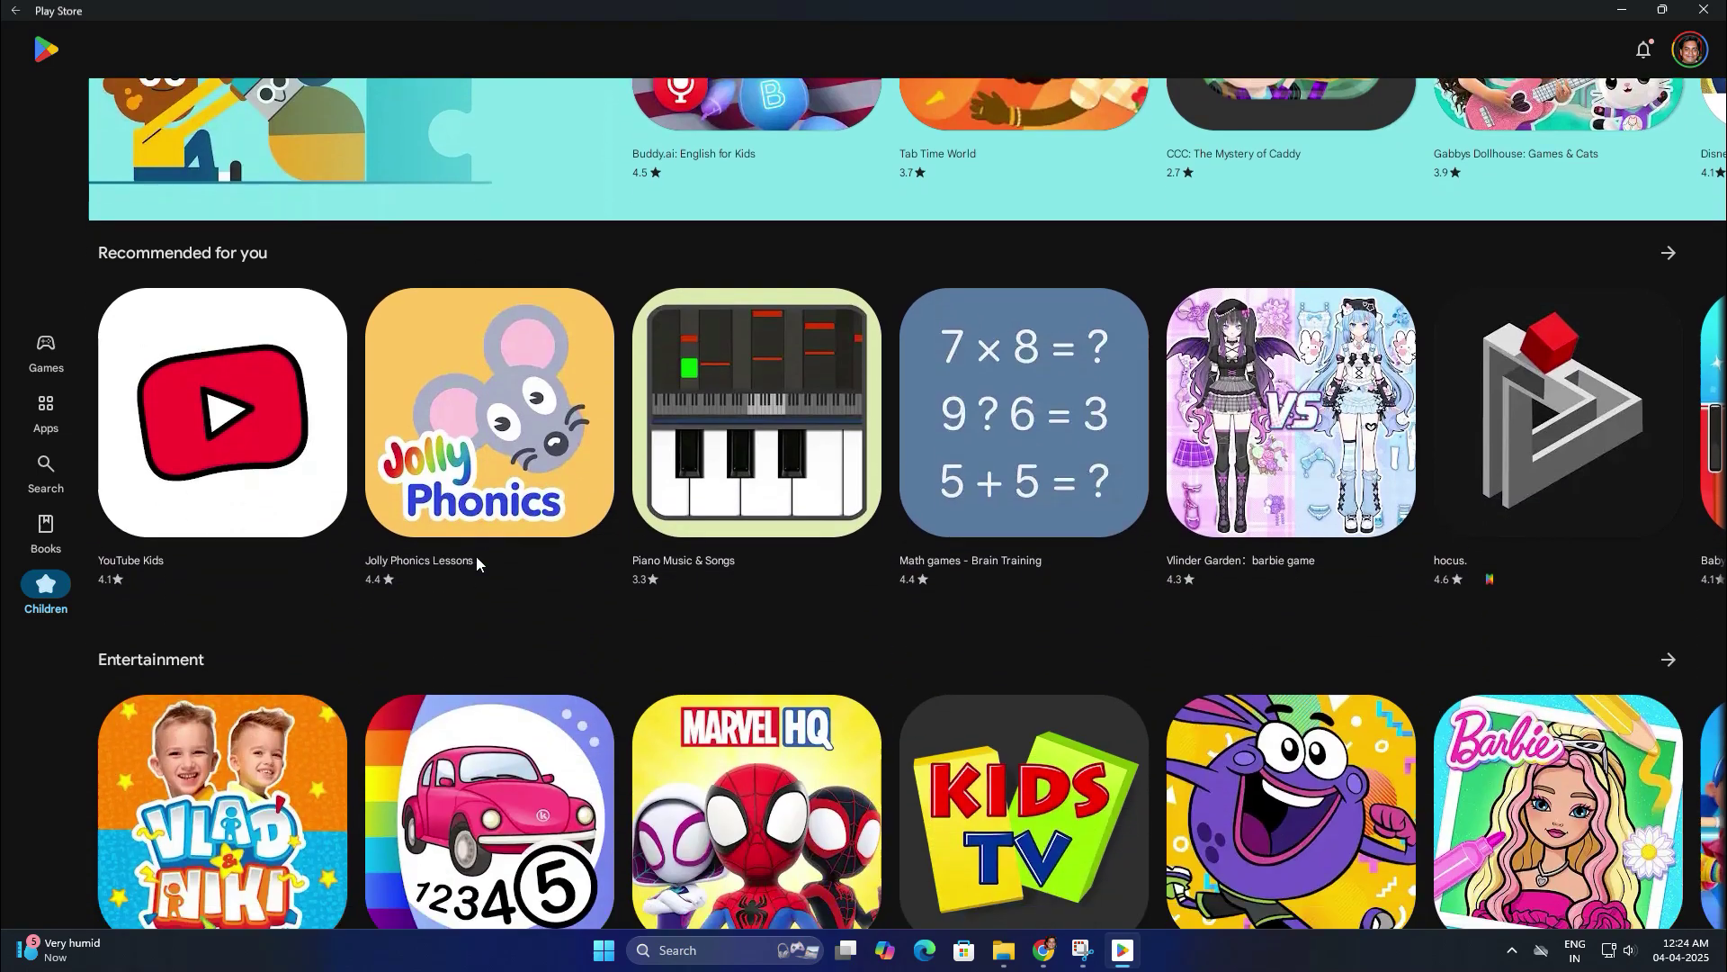
scroll(477, 556, "down", 3)
scroll(476, 556, "up", 1)
scroll(476, 556, "up", 5)
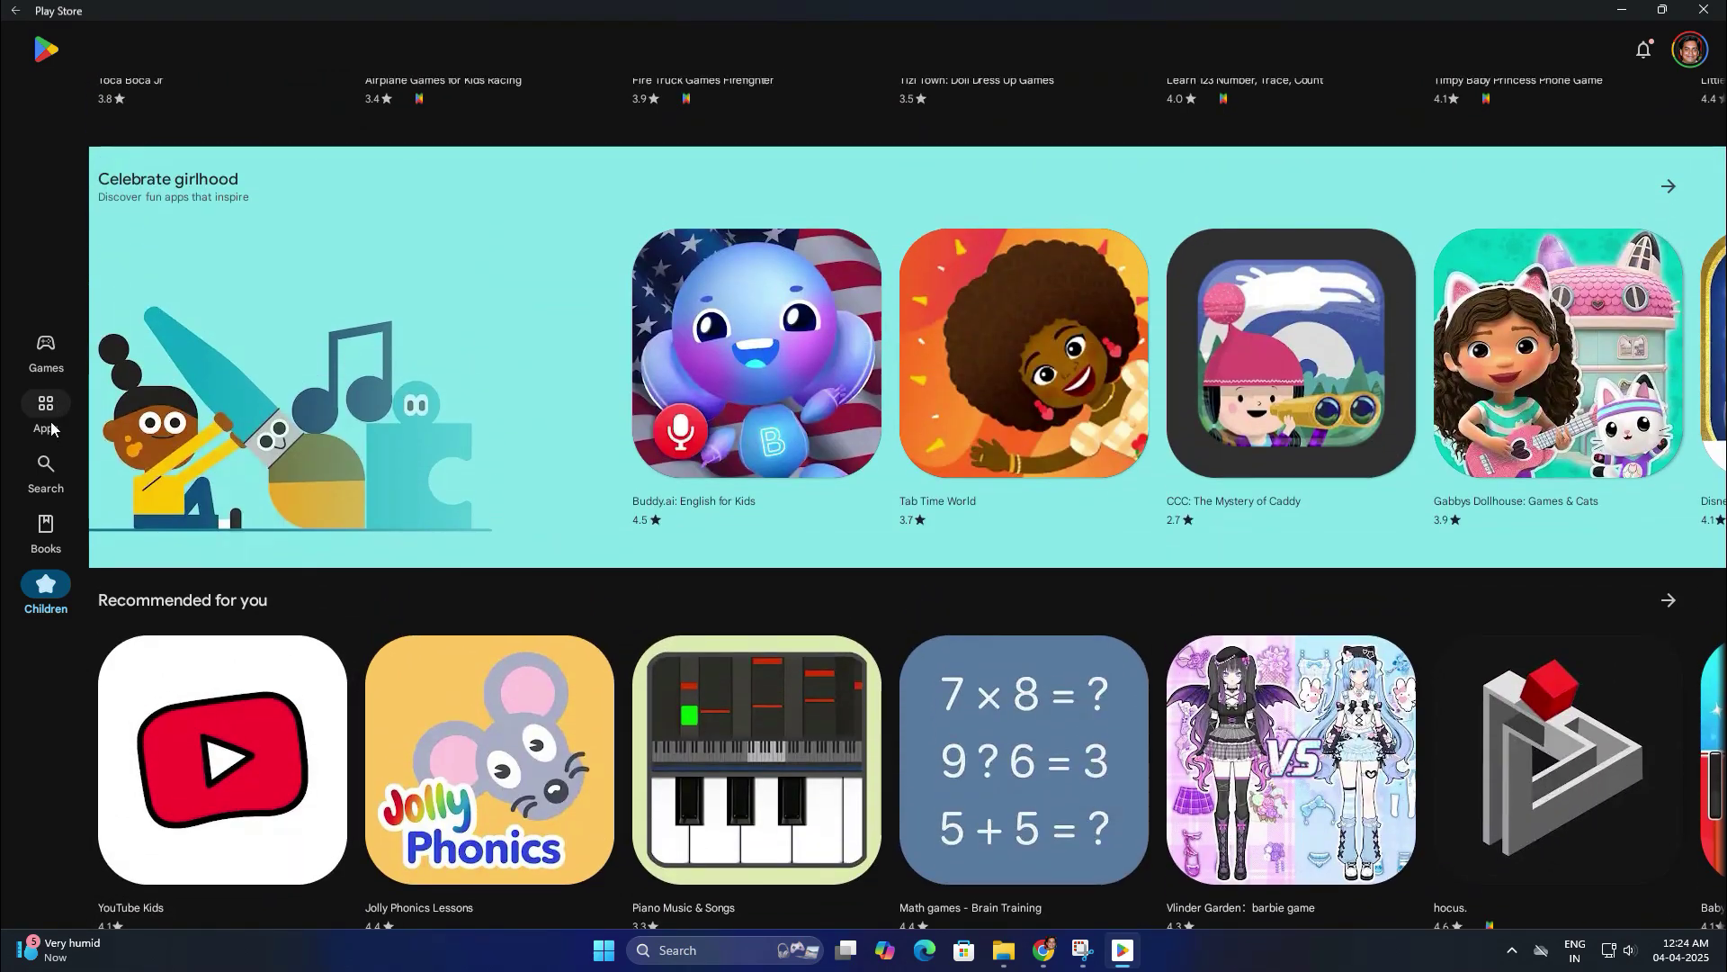
Browse through the Games section of the store.
left_click(46, 349)
scroll(655, 553, "down", 1)
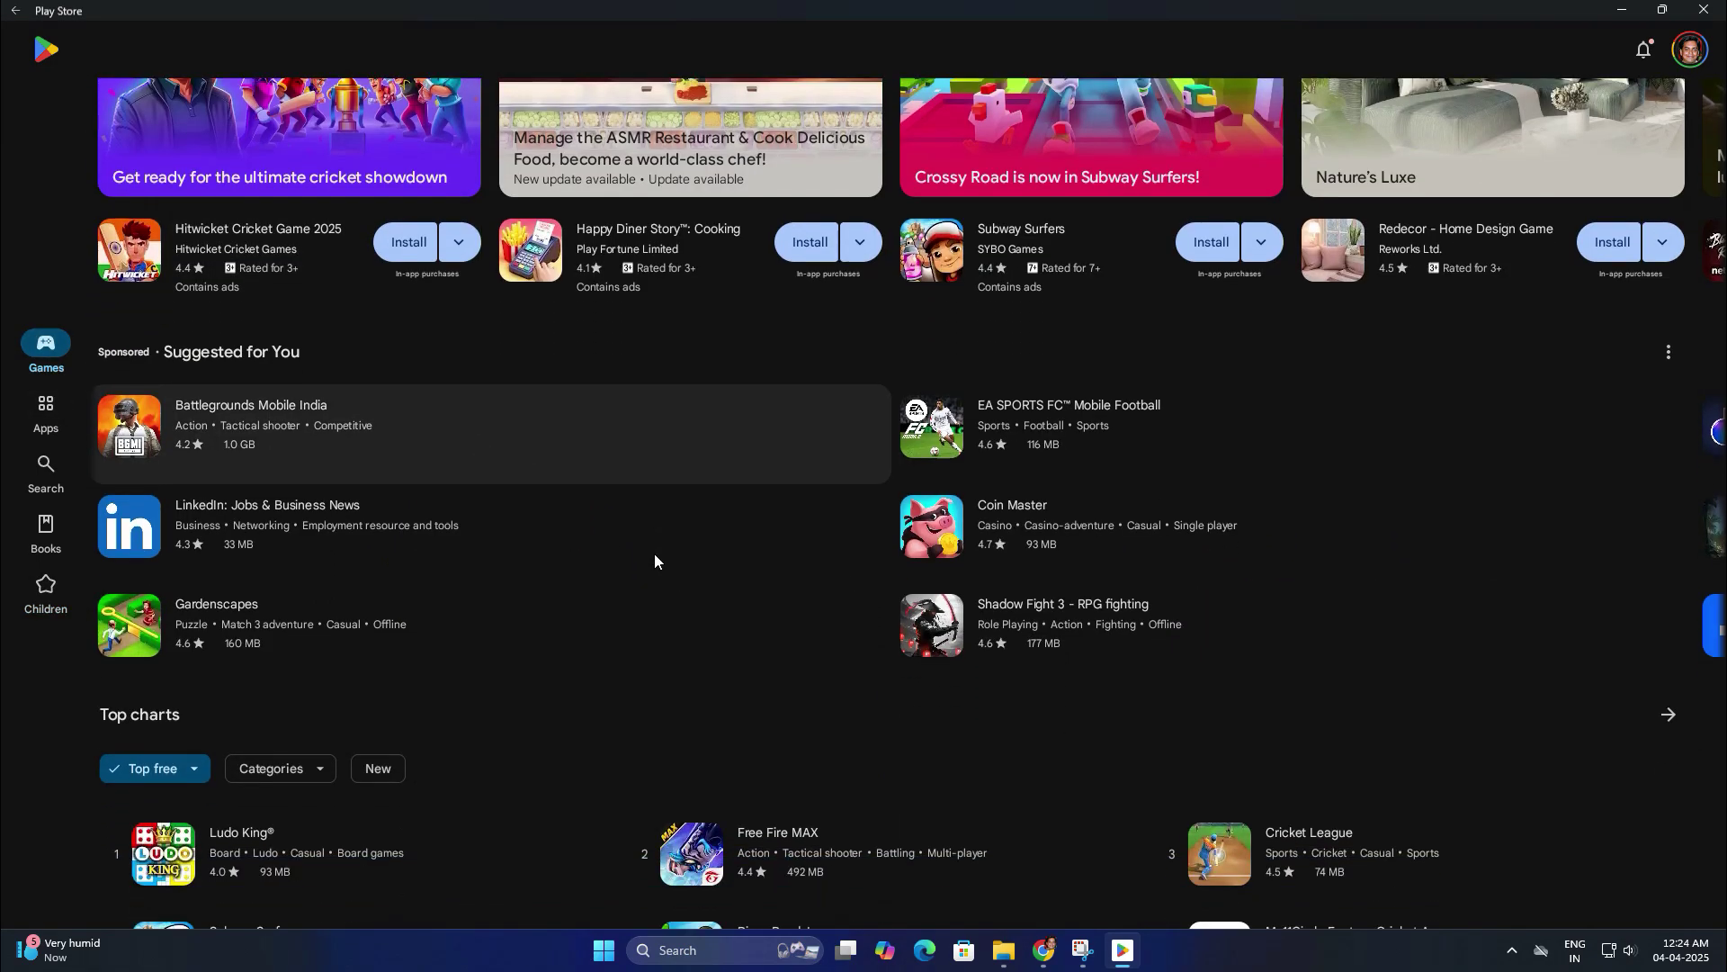
scroll(655, 553, "down", 4)
scroll(655, 553, "down", 4)
scroll(655, 552, "down", 4)
scroll(655, 549, "down", 4)
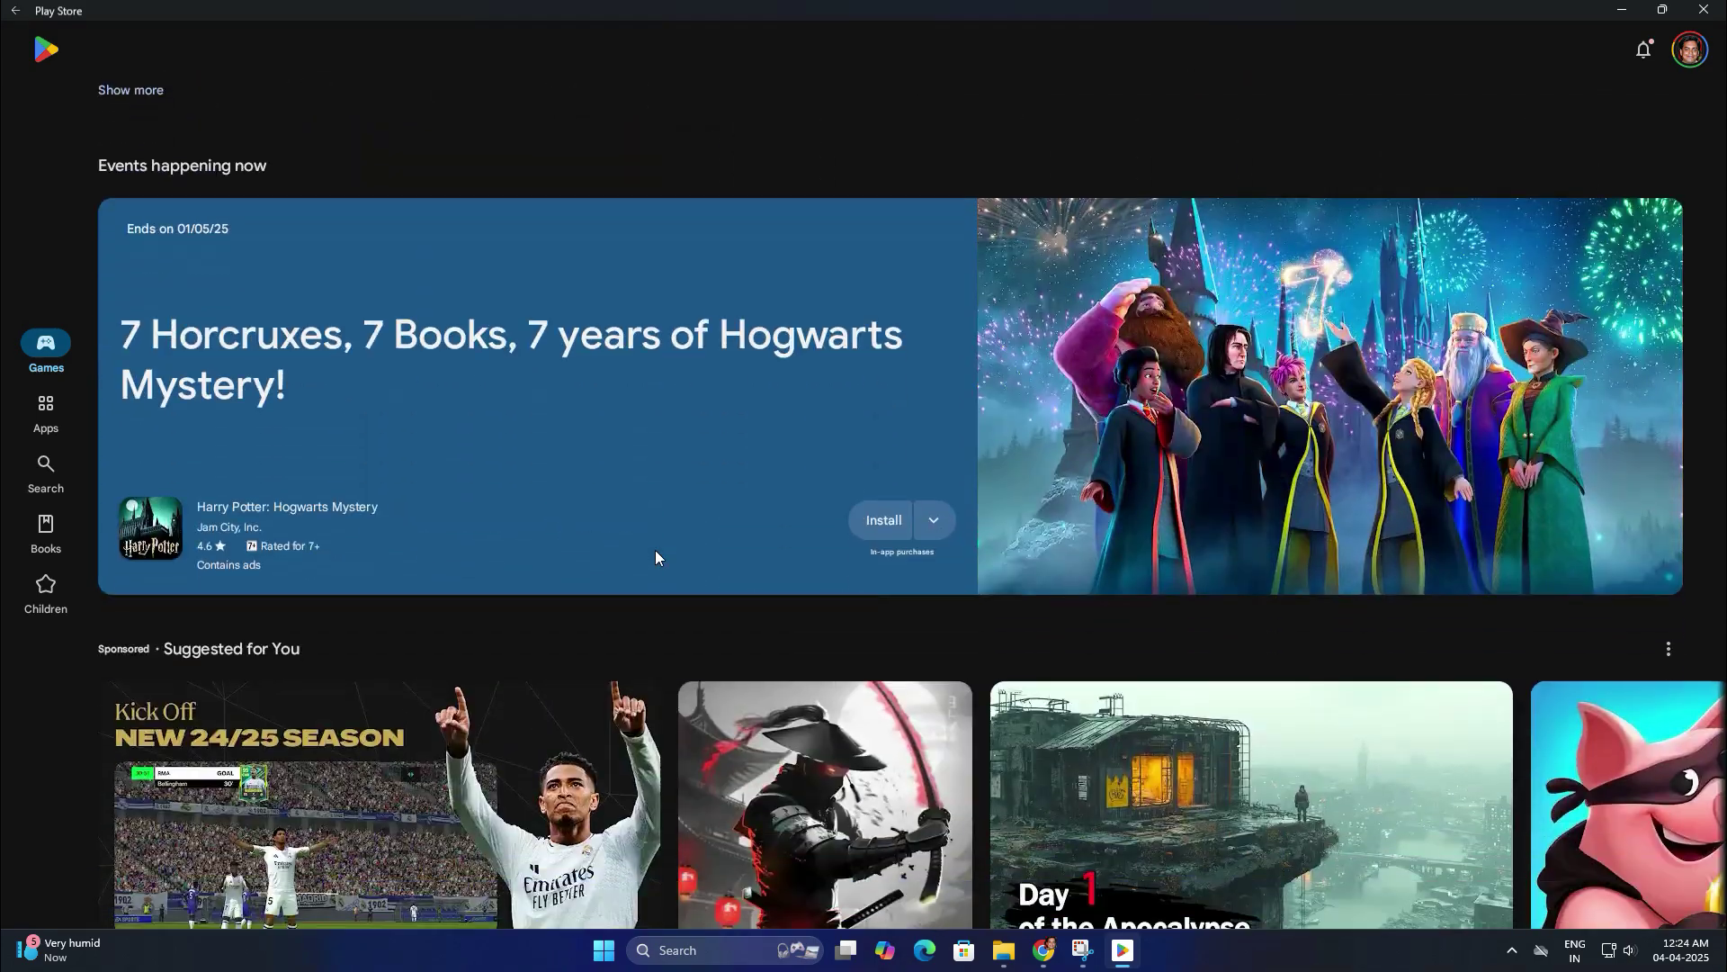
scroll(655, 552, "down", 4)
scroll(655, 552, "down", 4)
scroll(656, 553, "down", 4)
scroll(656, 552, "down", 4)
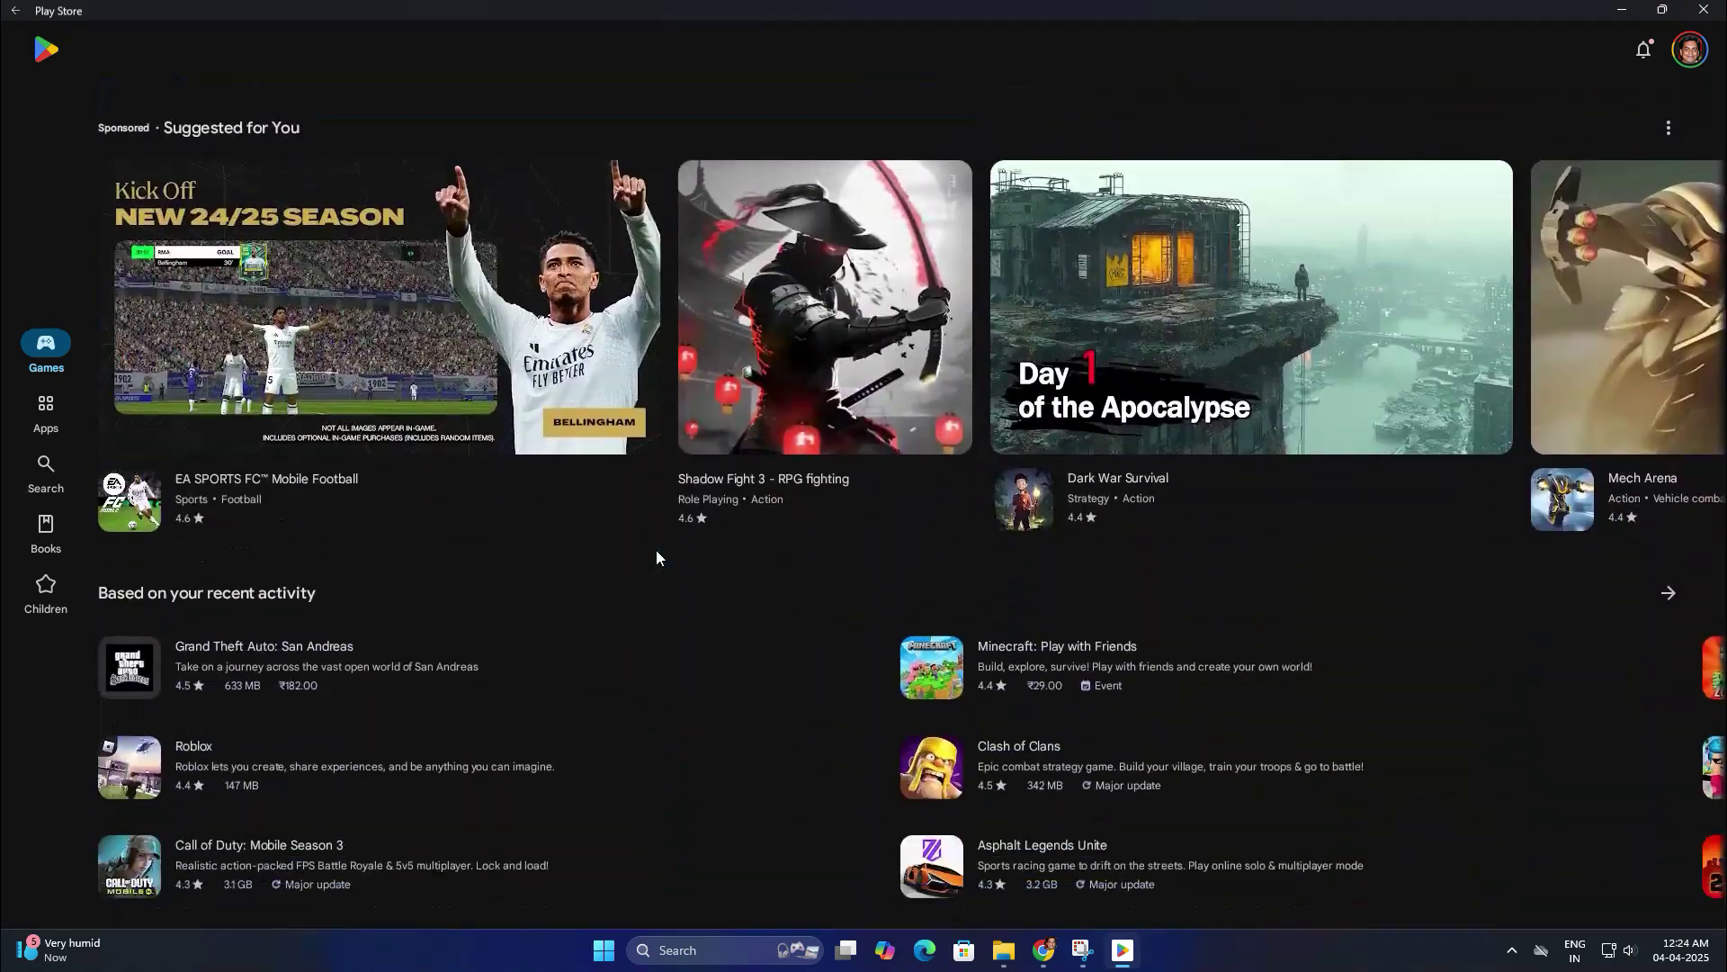
scroll(656, 550, "down", 4)
scroll(664, 544, "up", 7)
scroll(664, 543, "up", 5)
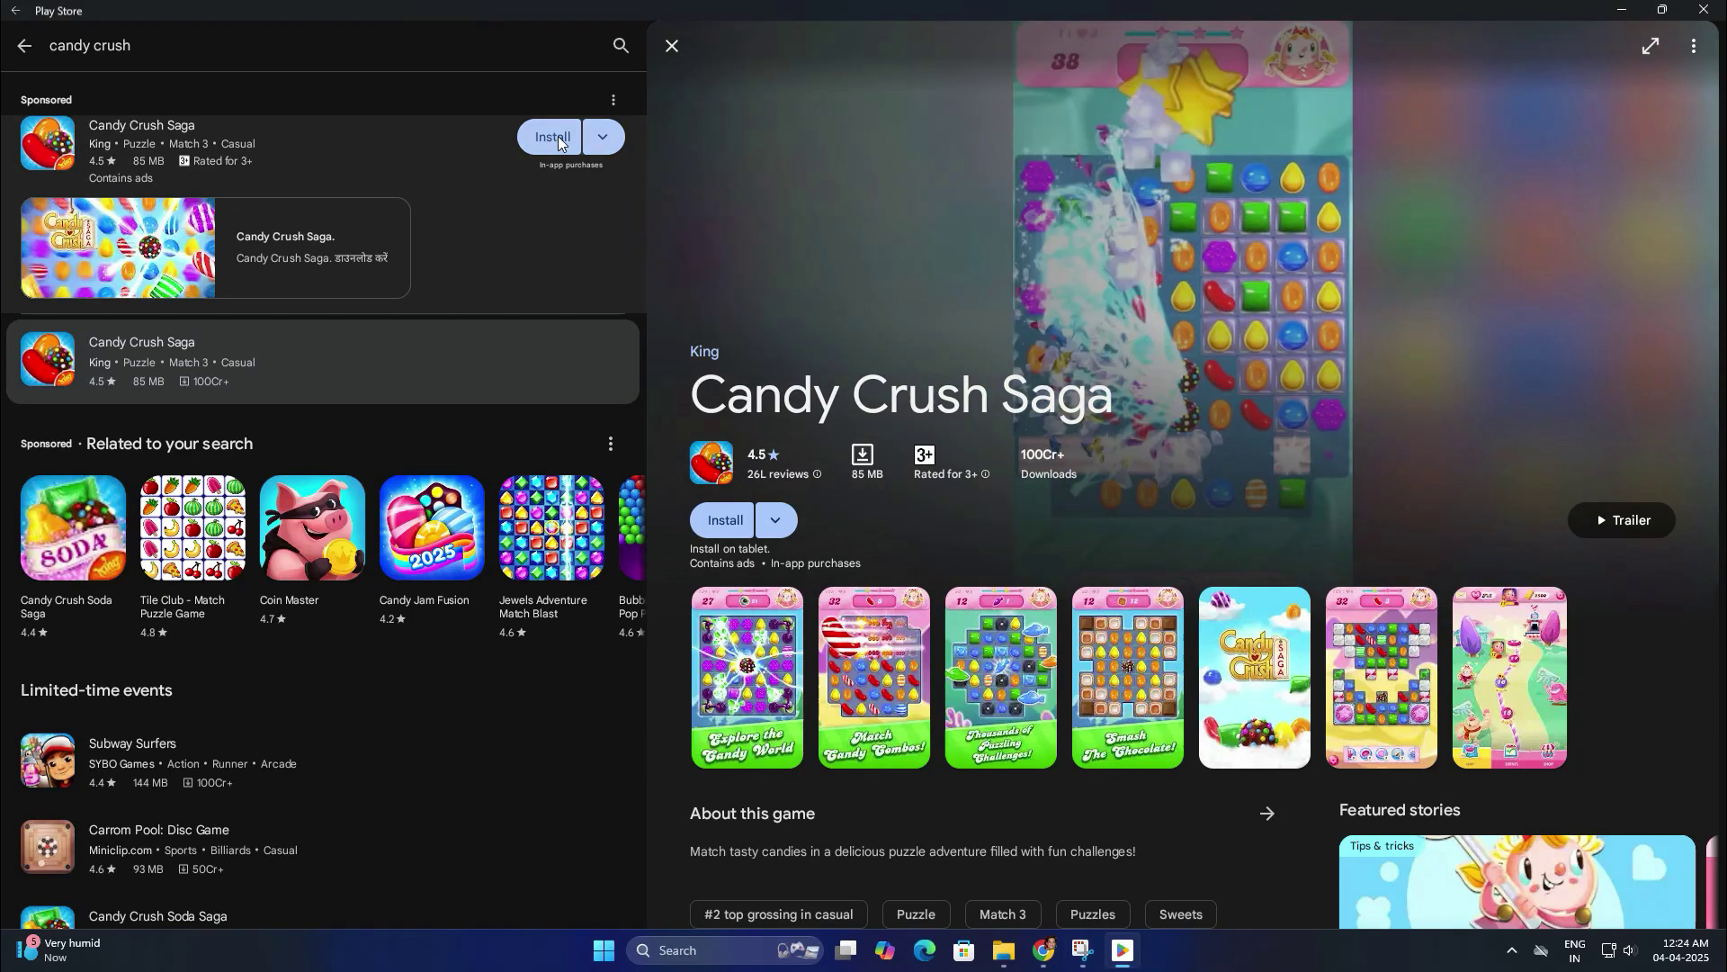
Install and launch Candy Crush Saga, allow notifications, and make two candy matches.
left_click(715, 519)
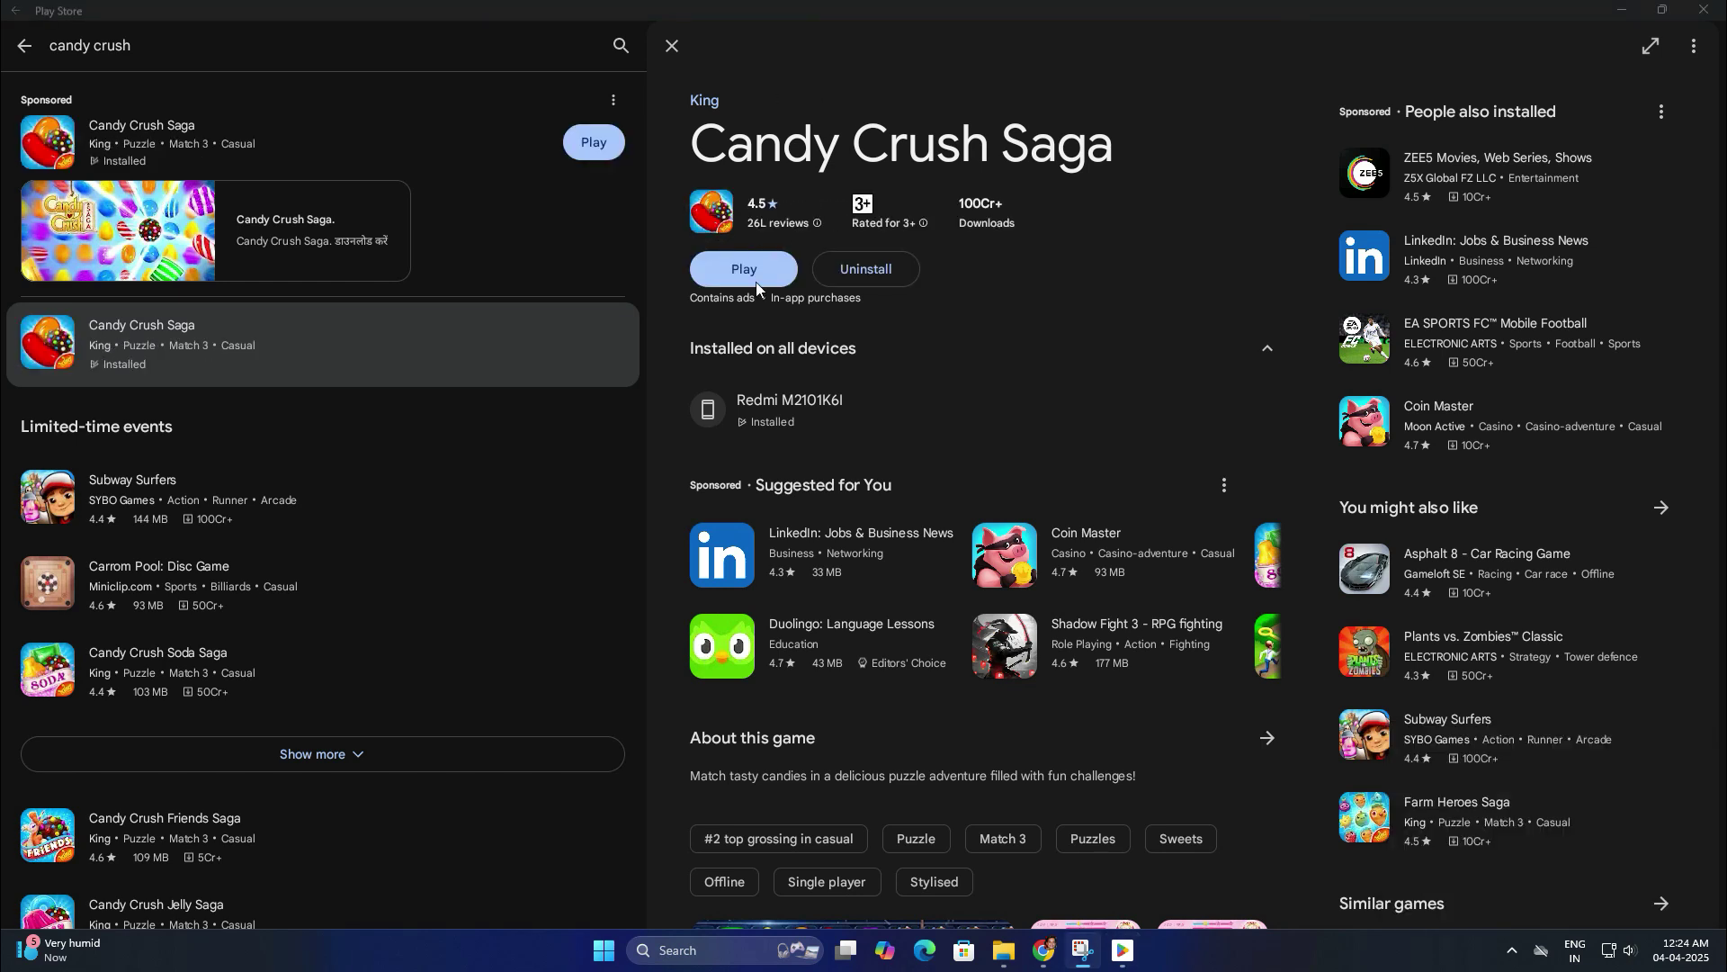
left_click(754, 270)
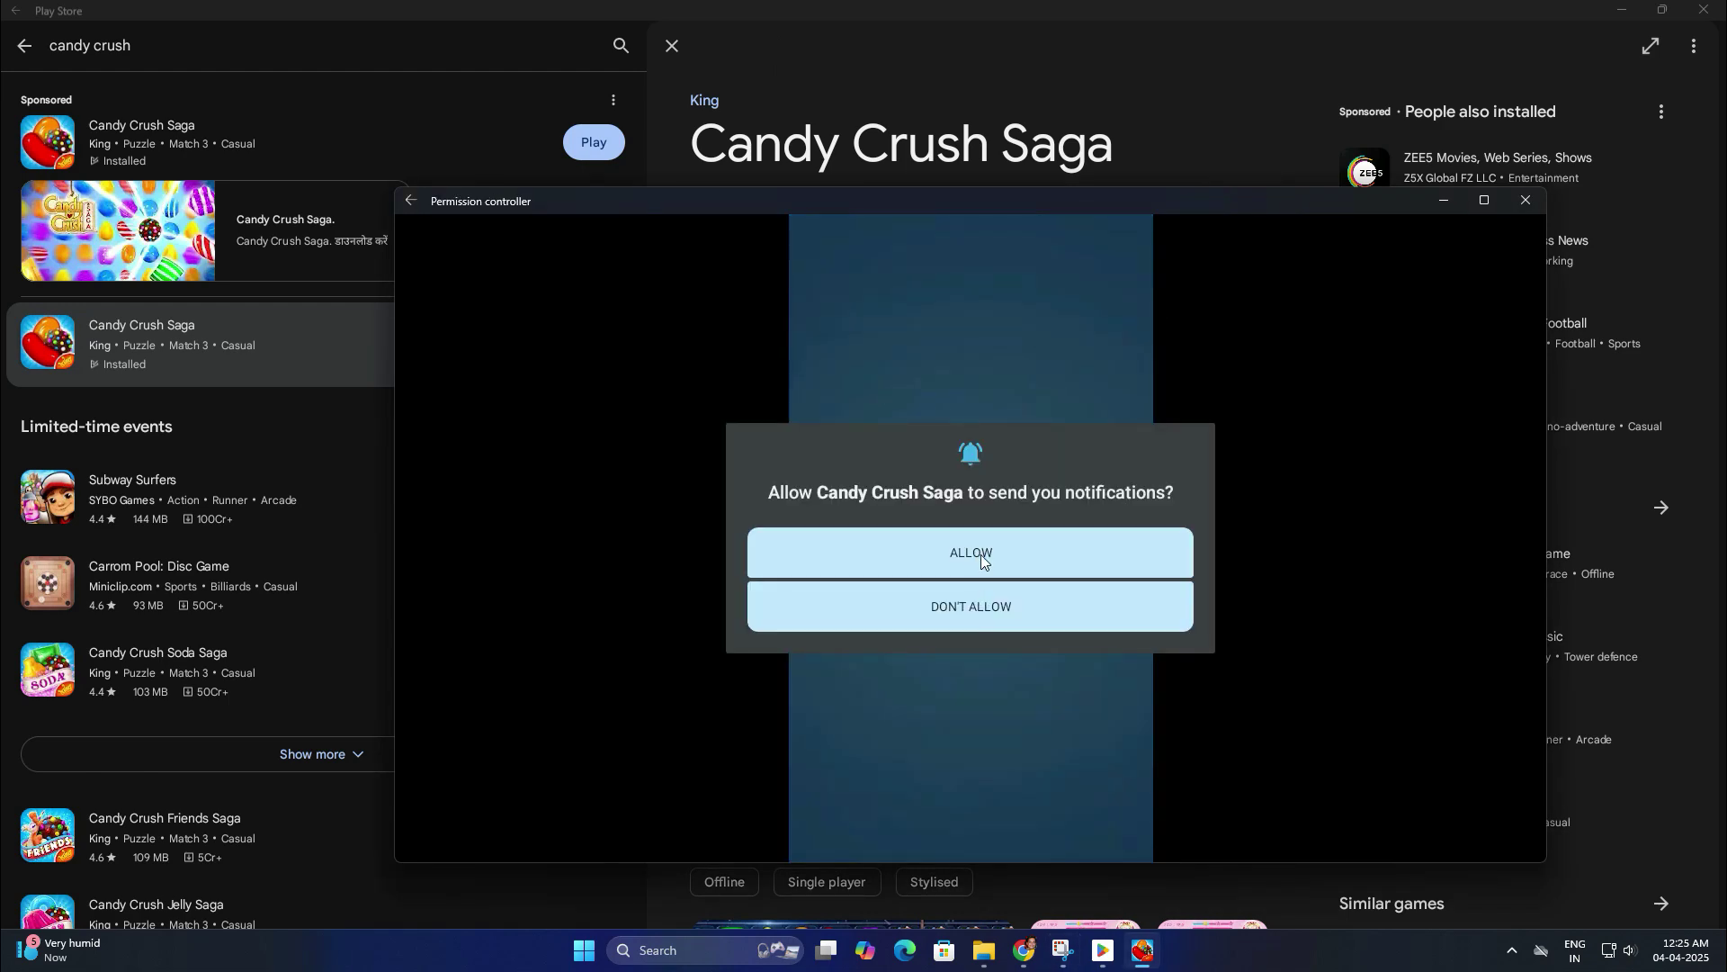
left_click(872, 551)
left_click_drag(971, 469, 971, 491)
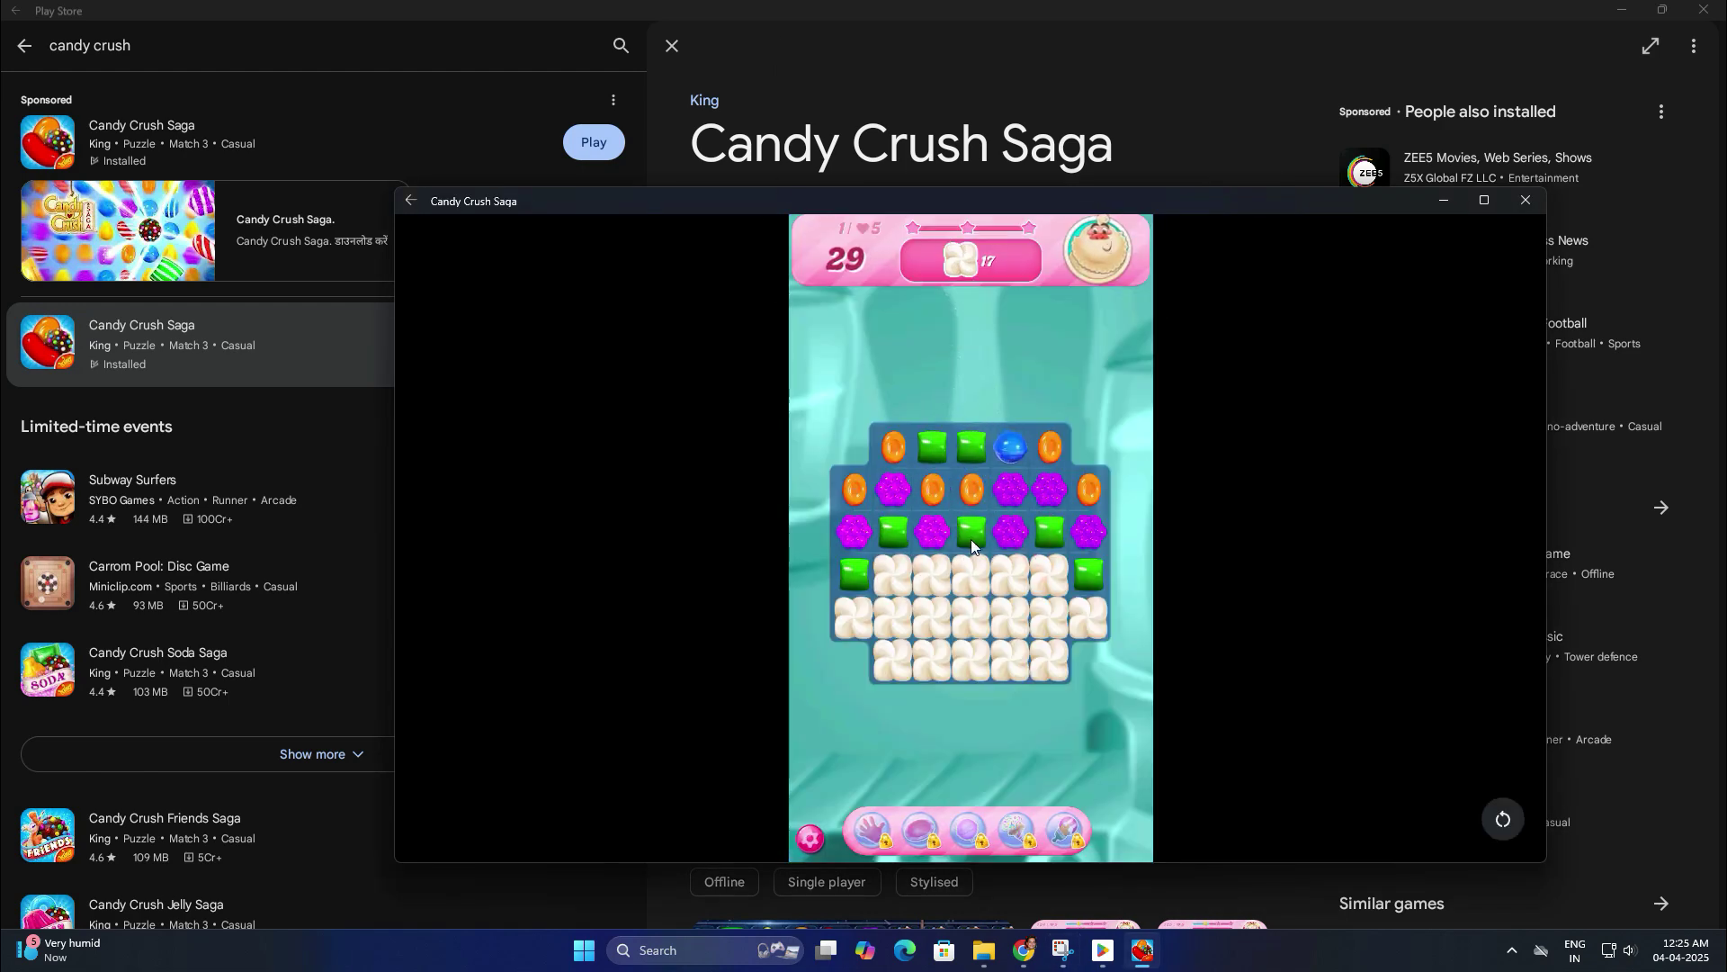
left_click_drag(894, 532, 932, 531)
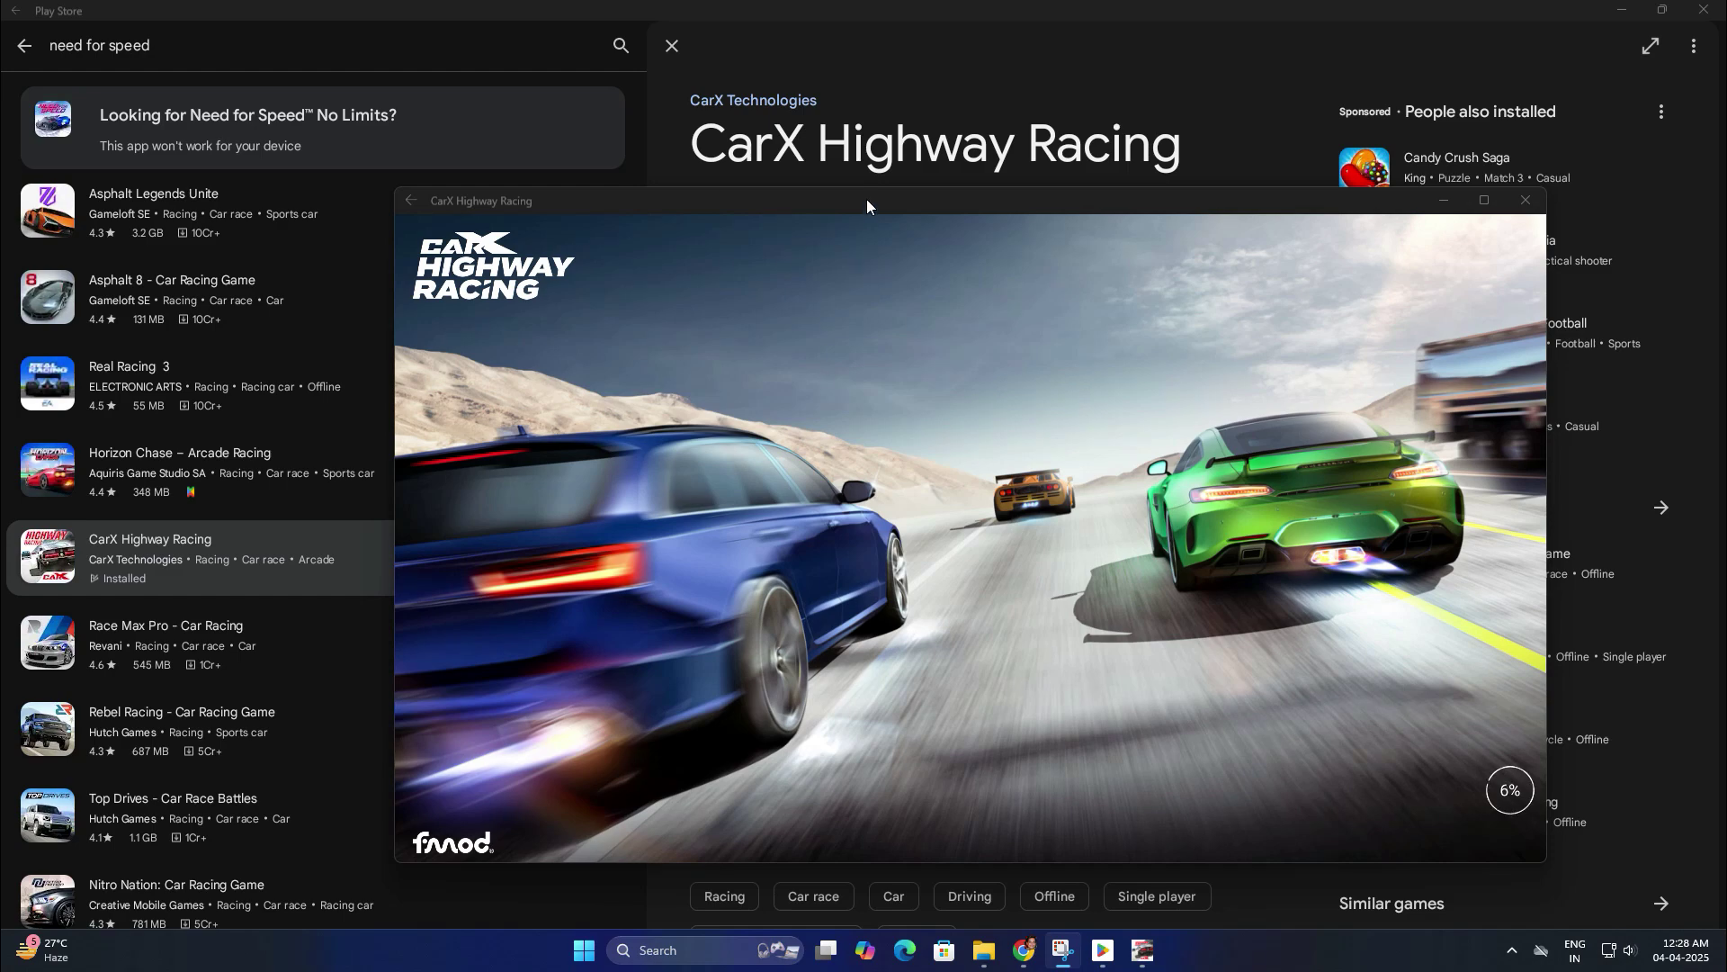
Maximize the loading CarX Highway Racing window to full screen.
left_click(1486, 200)
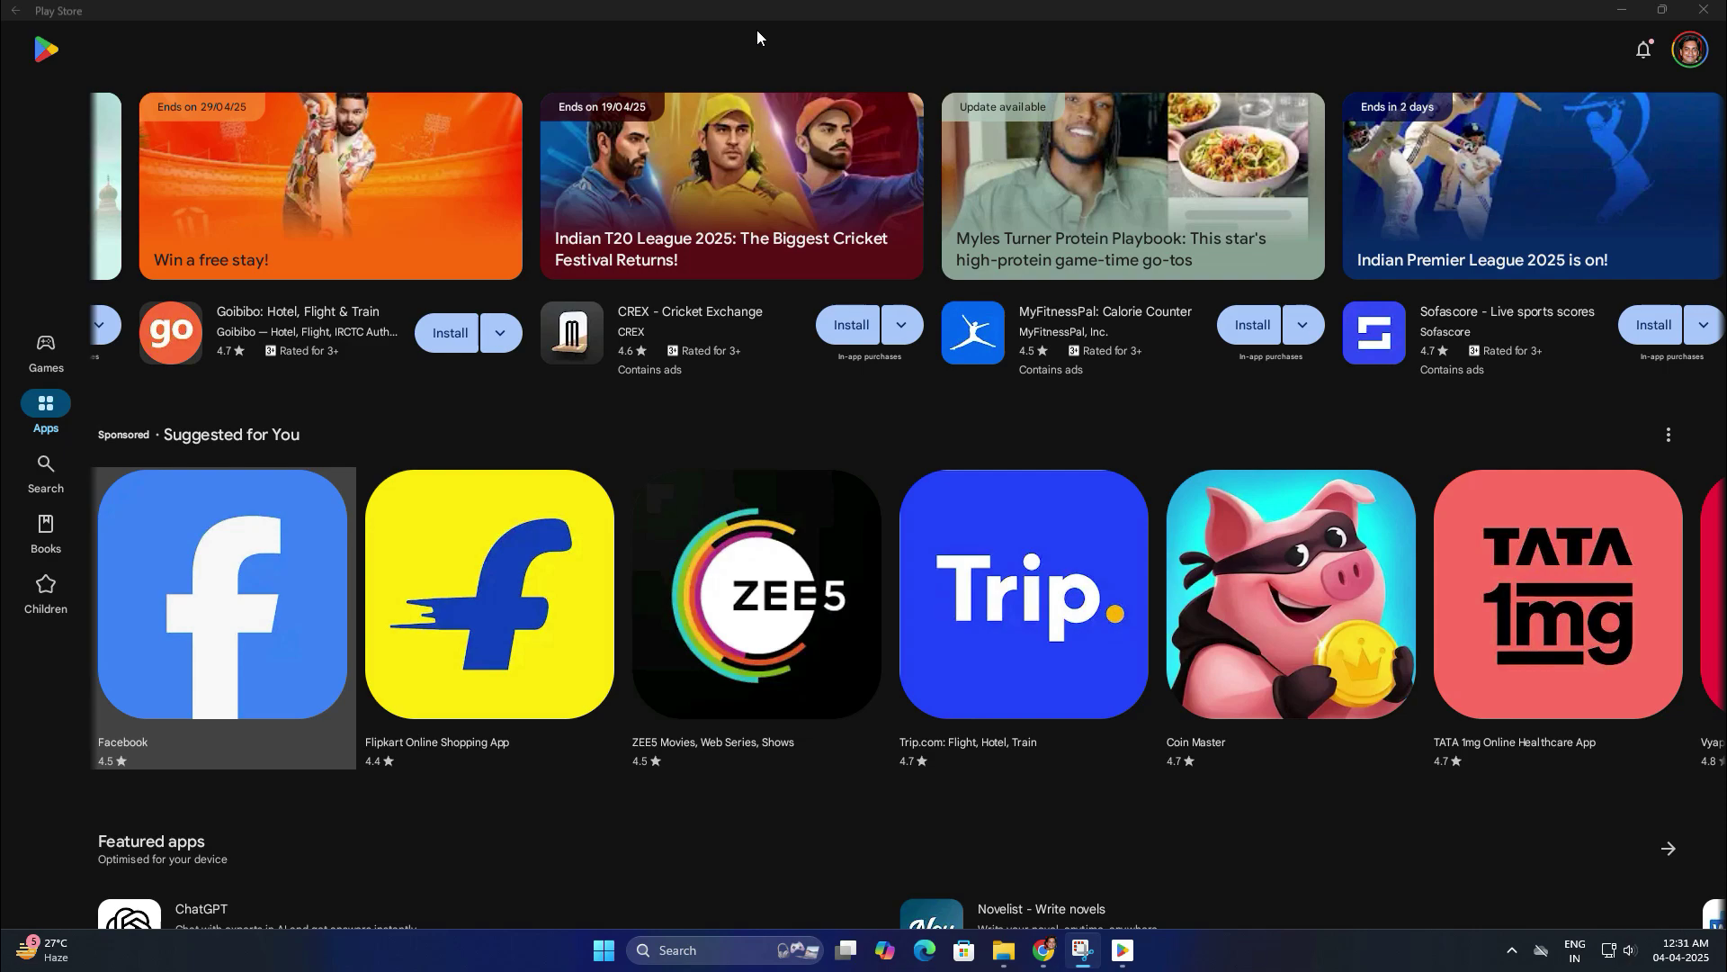
Glance at the Flipkart listing and more suggested apps, then minimize the Play Store window.
left_click(489, 594)
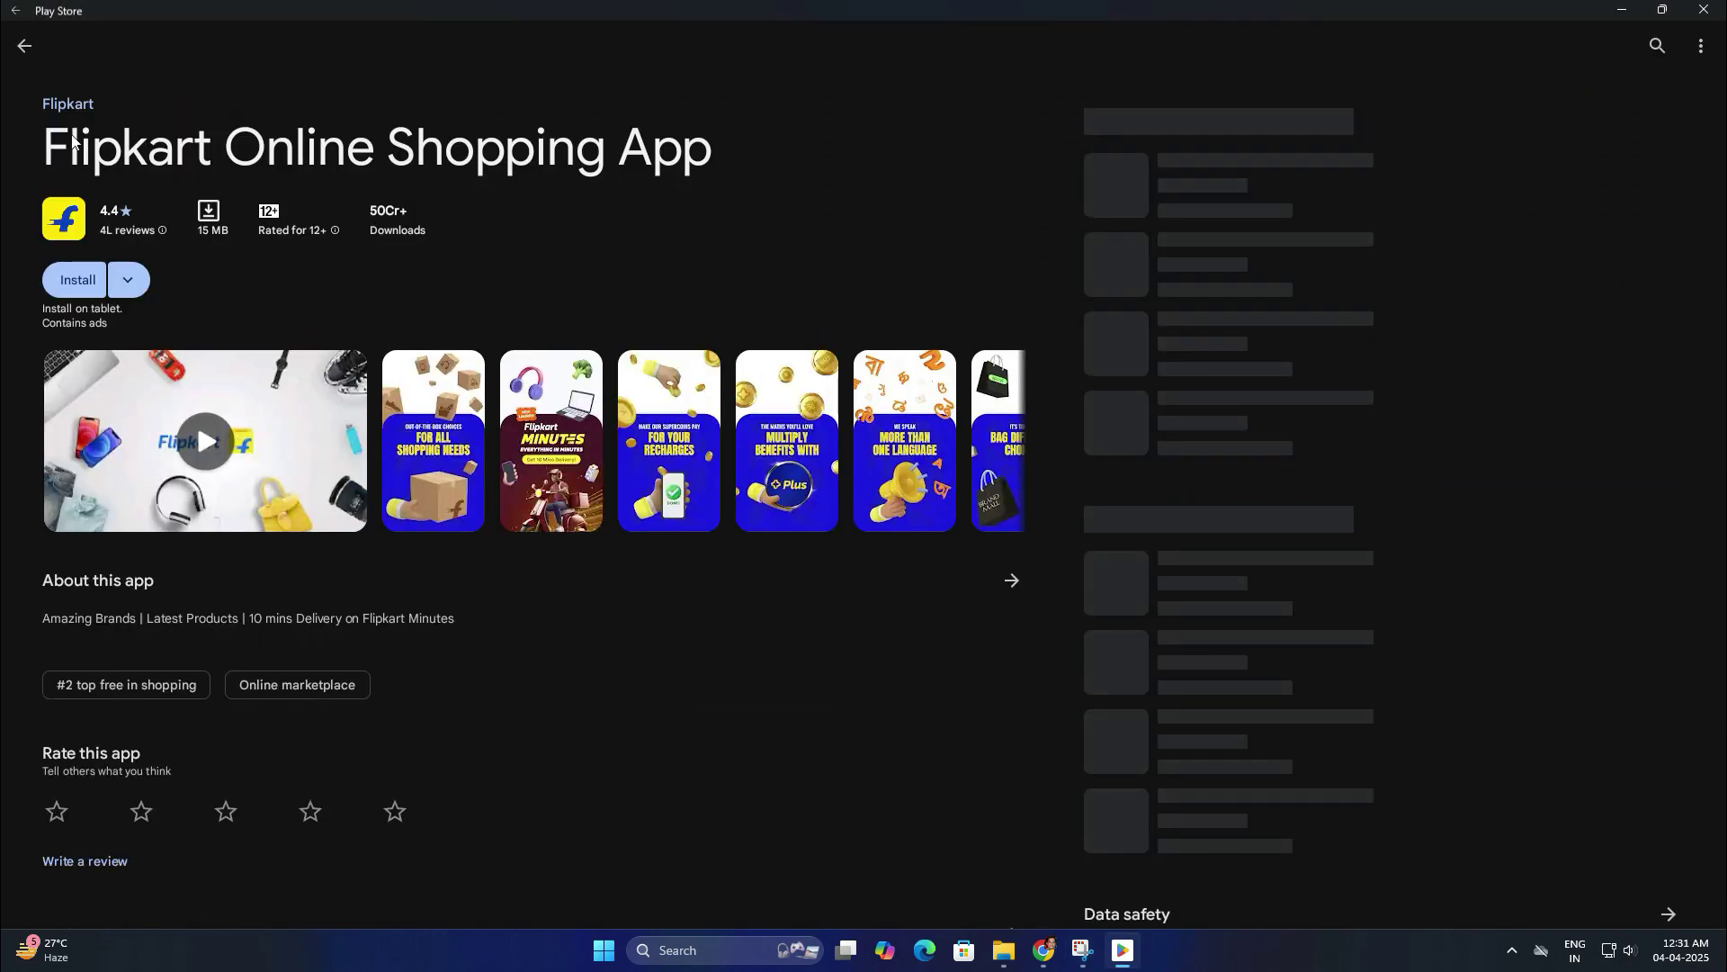
key("alt+Left")
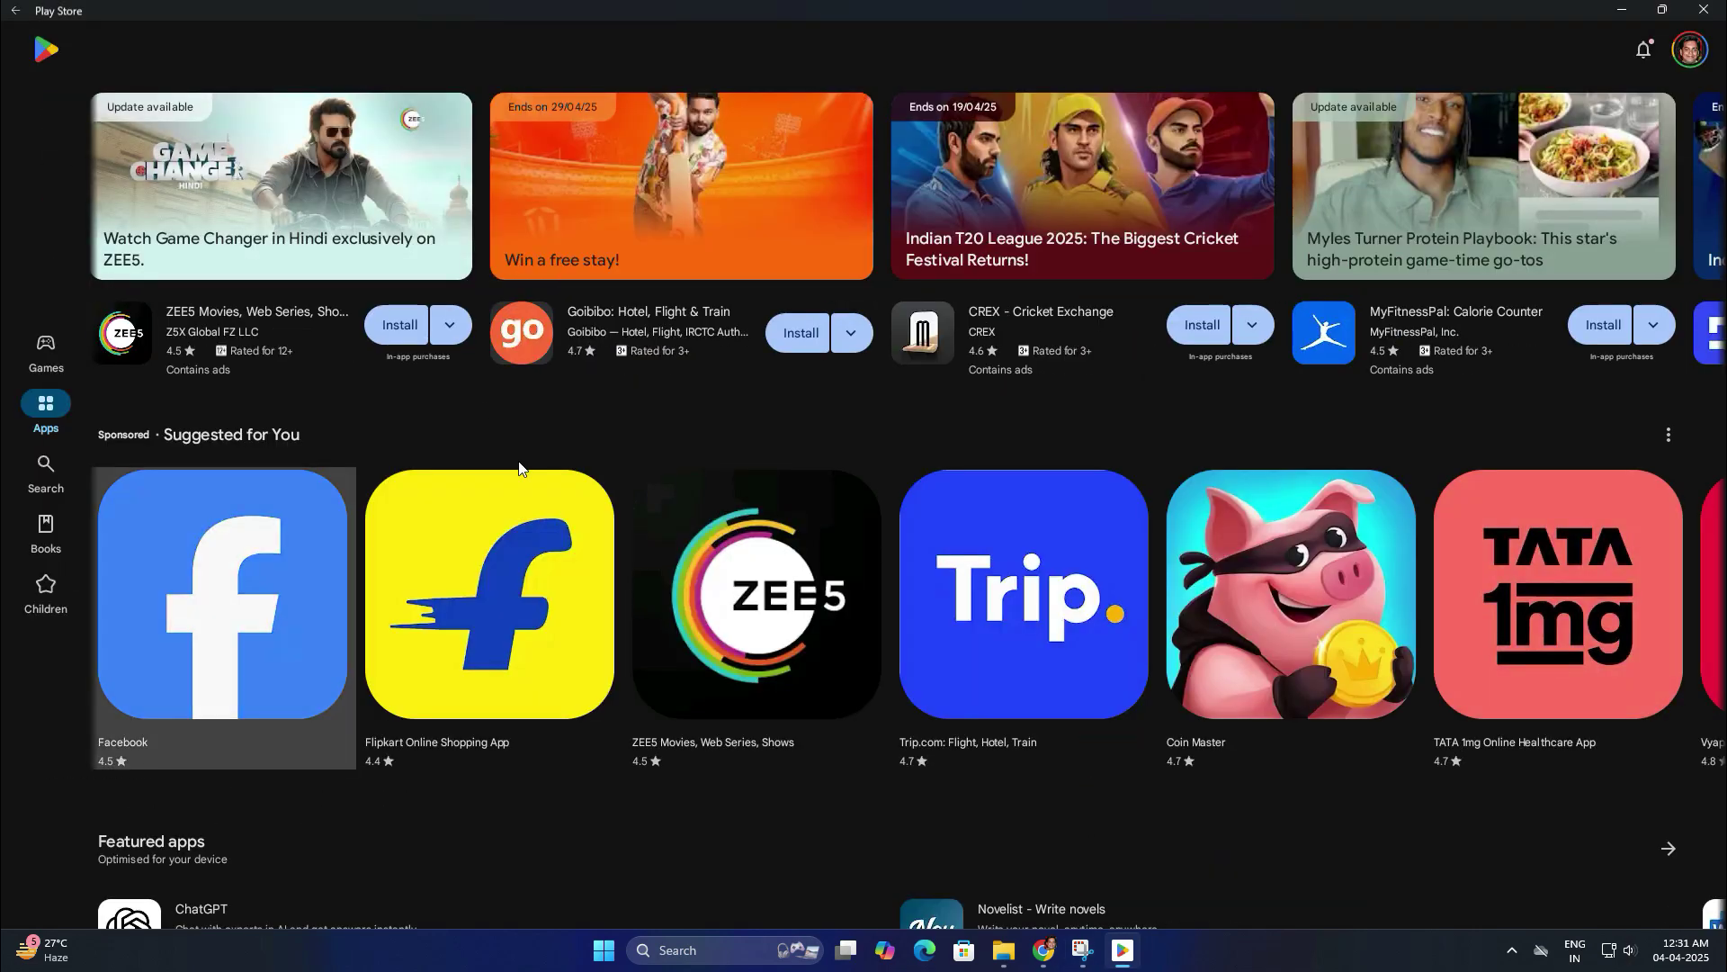
scroll(518, 460, "right", 5)
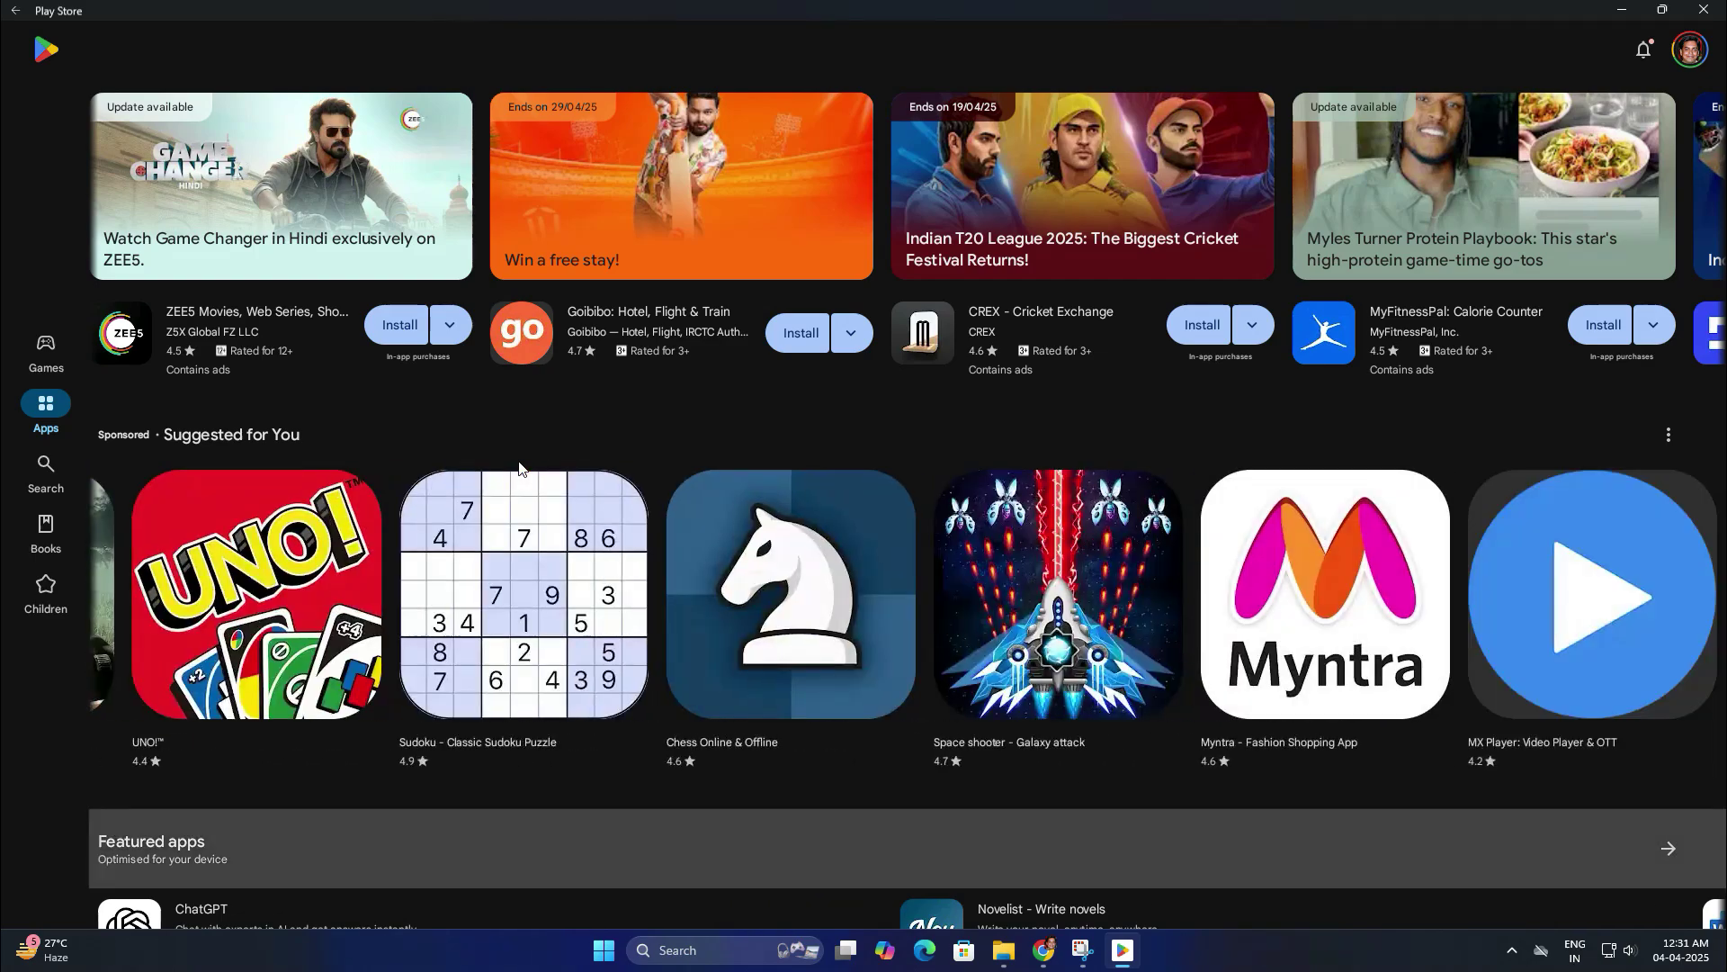
scroll(518, 461, "down", 5)
scroll(518, 461, "down", 8)
scroll(518, 460, "down", 5)
scroll(518, 460, "down", 5)
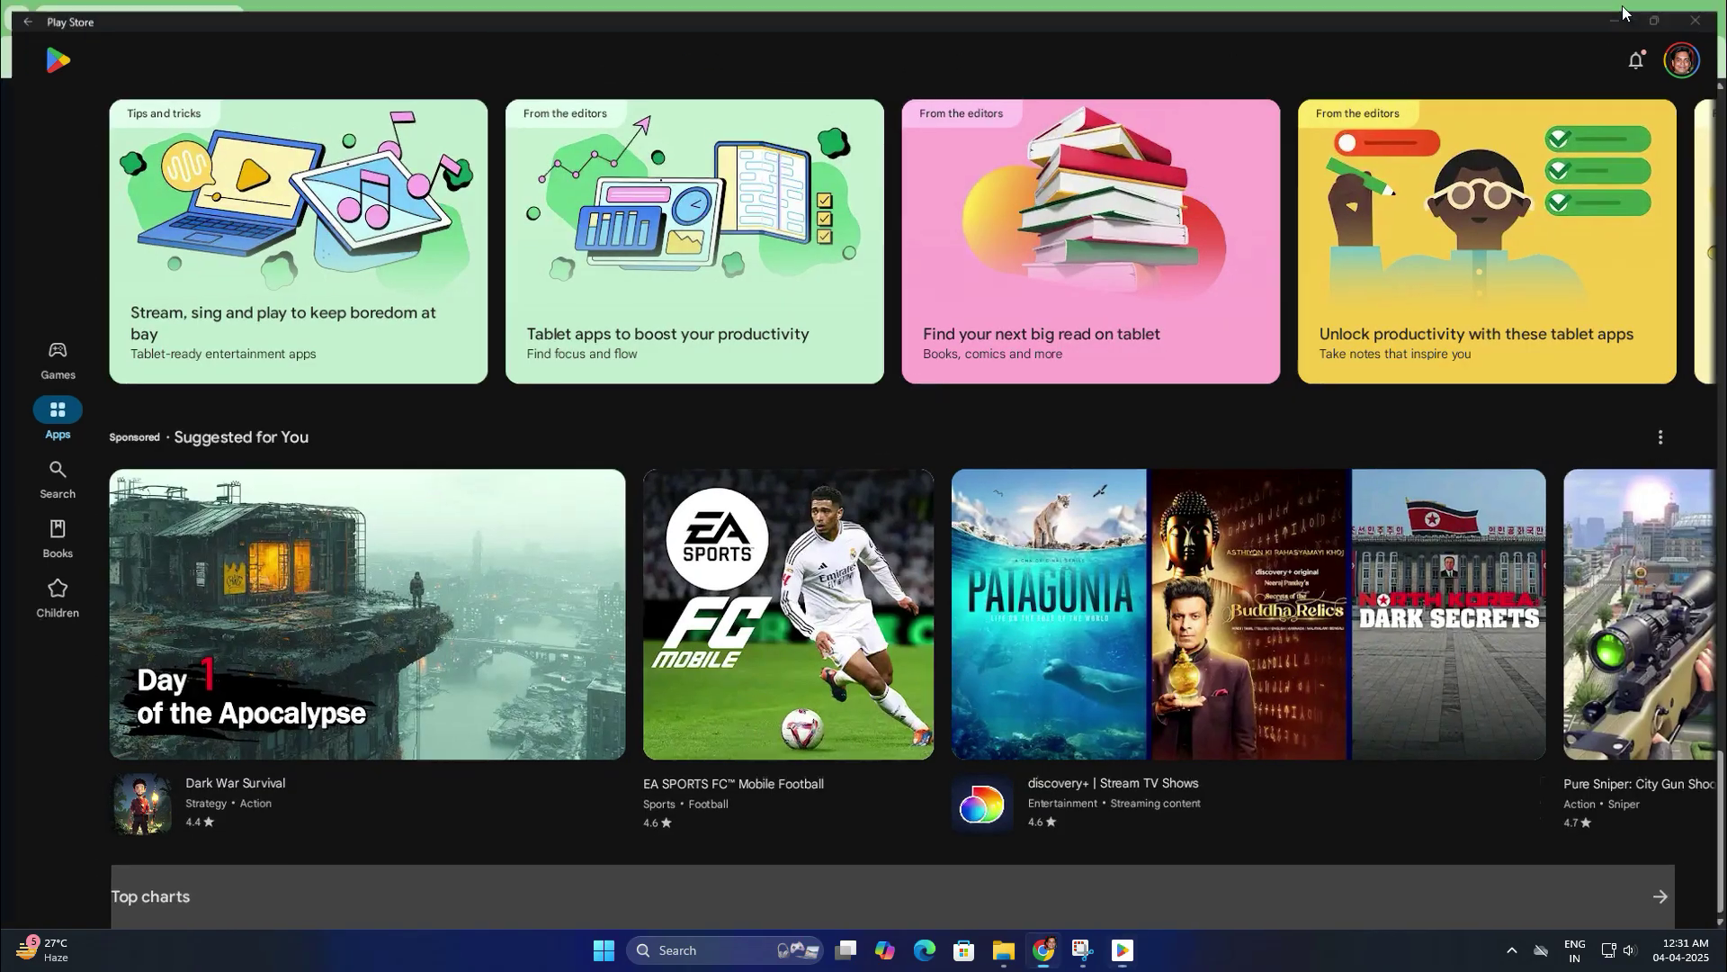
left_click(1622, 9)
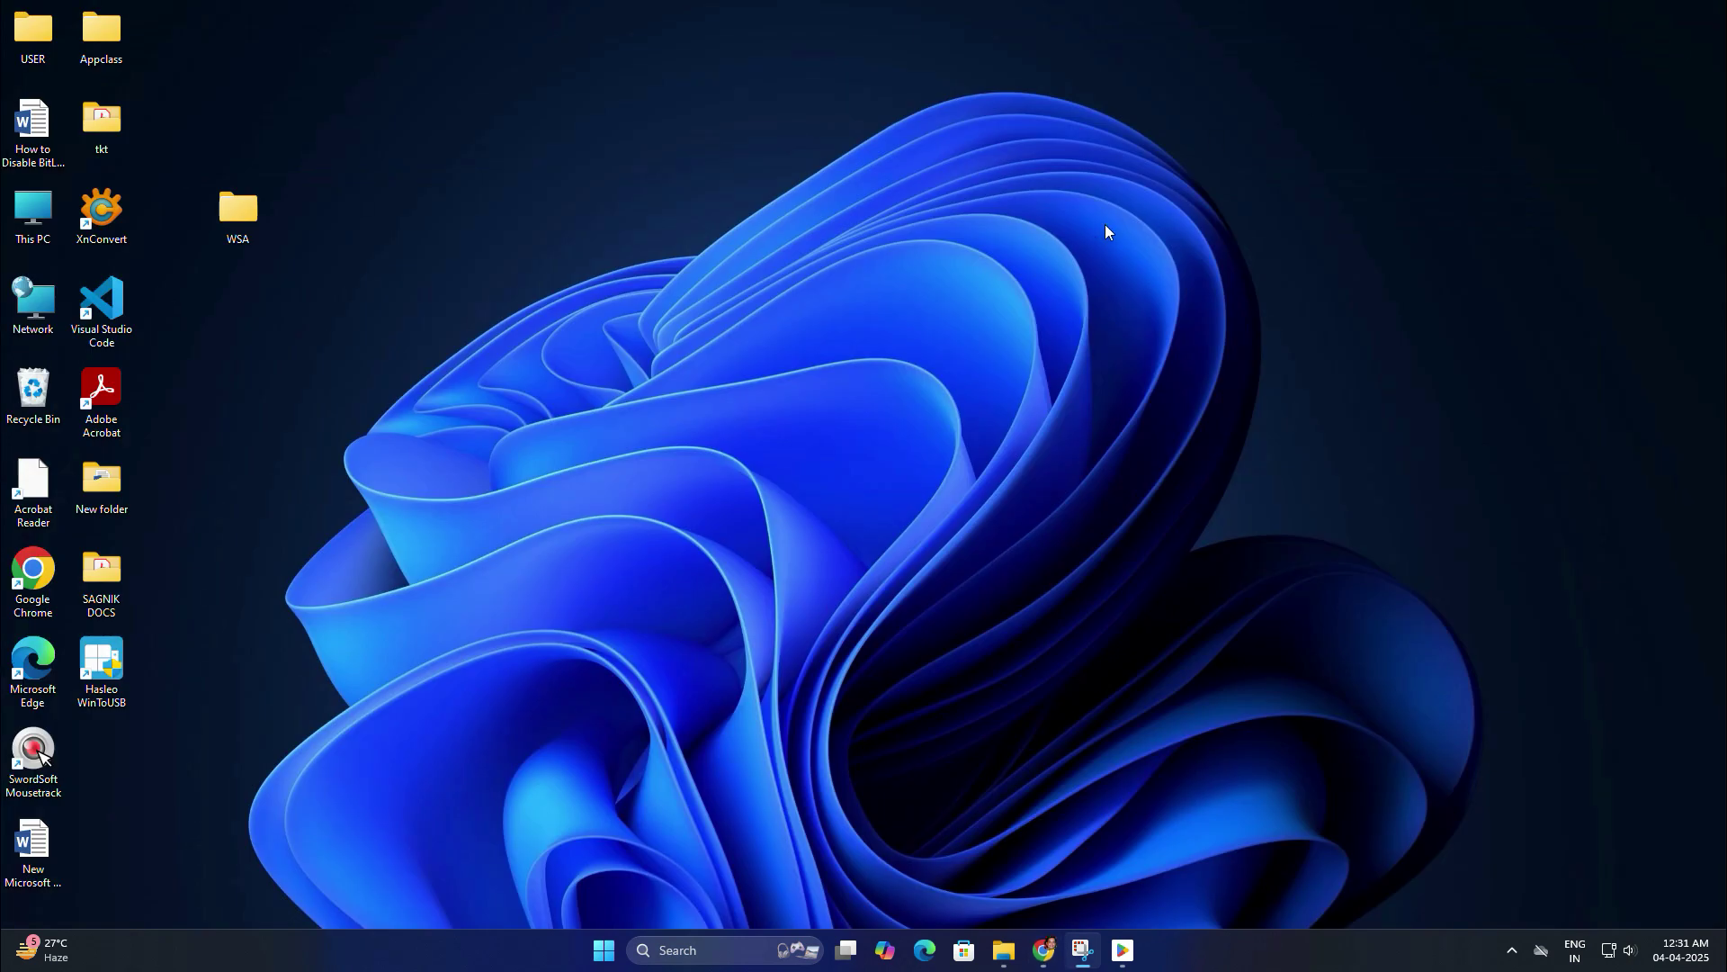